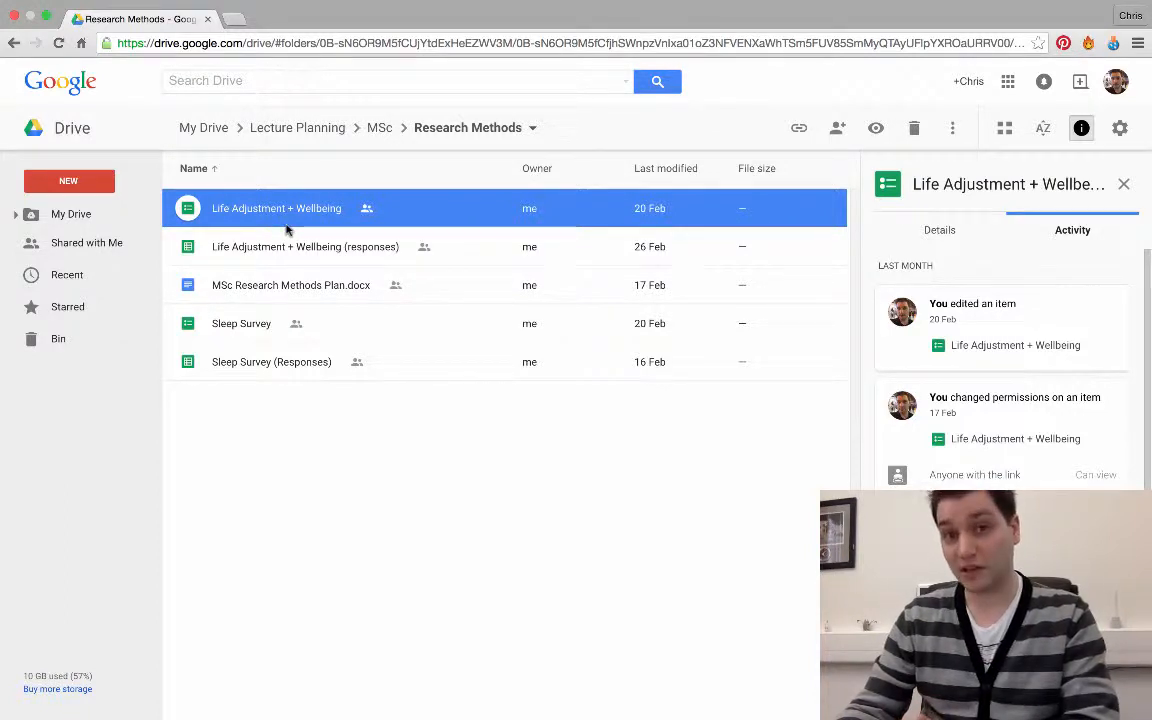
Open the Life Adjustment + Wellbeing (responses) spreadsheet from the Research Methods folder.
left_click(318, 248)
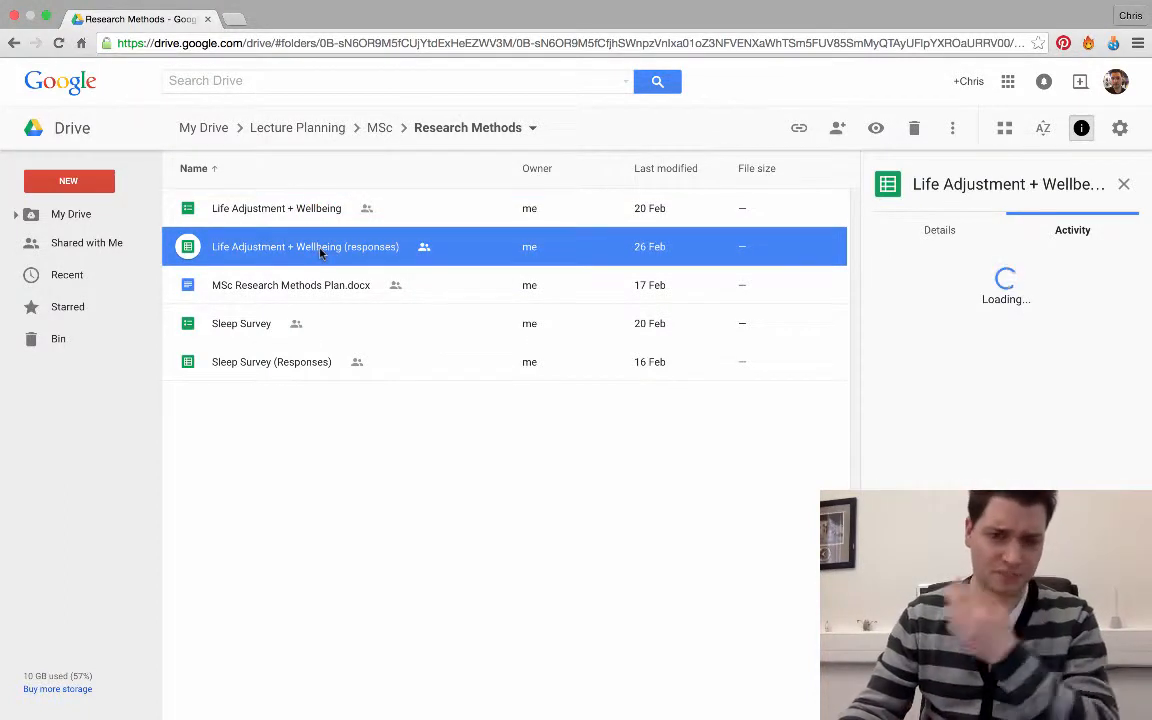
left_click(318, 248)
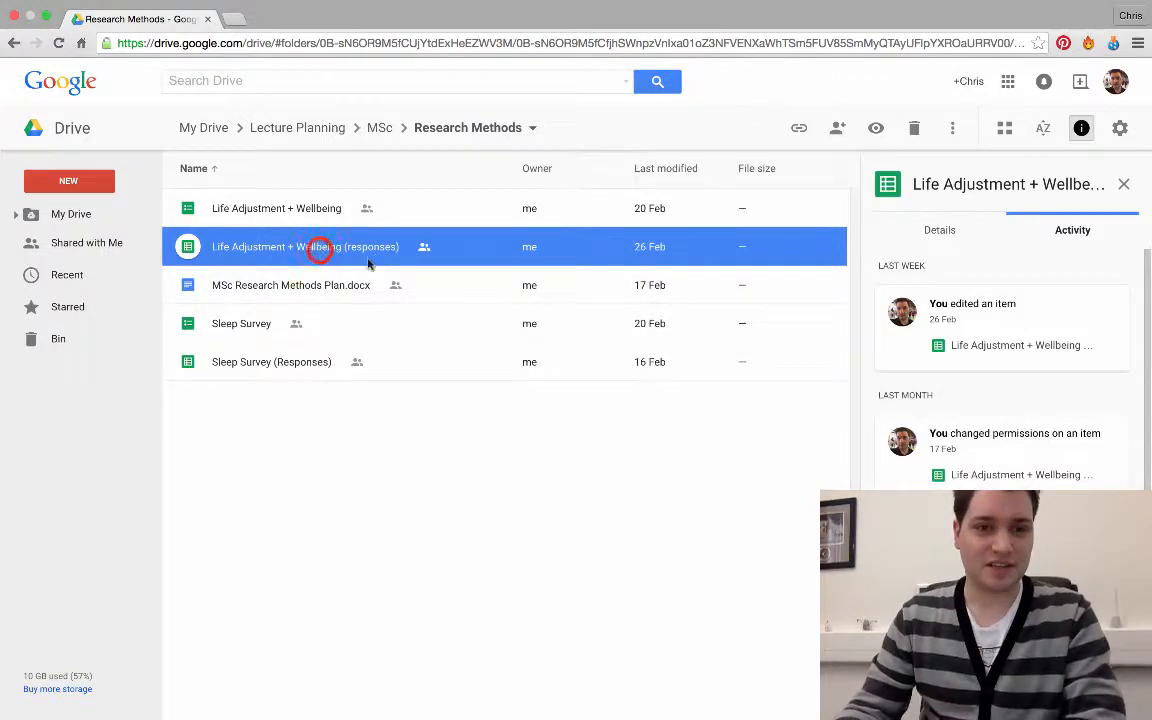
double_click(318, 248)
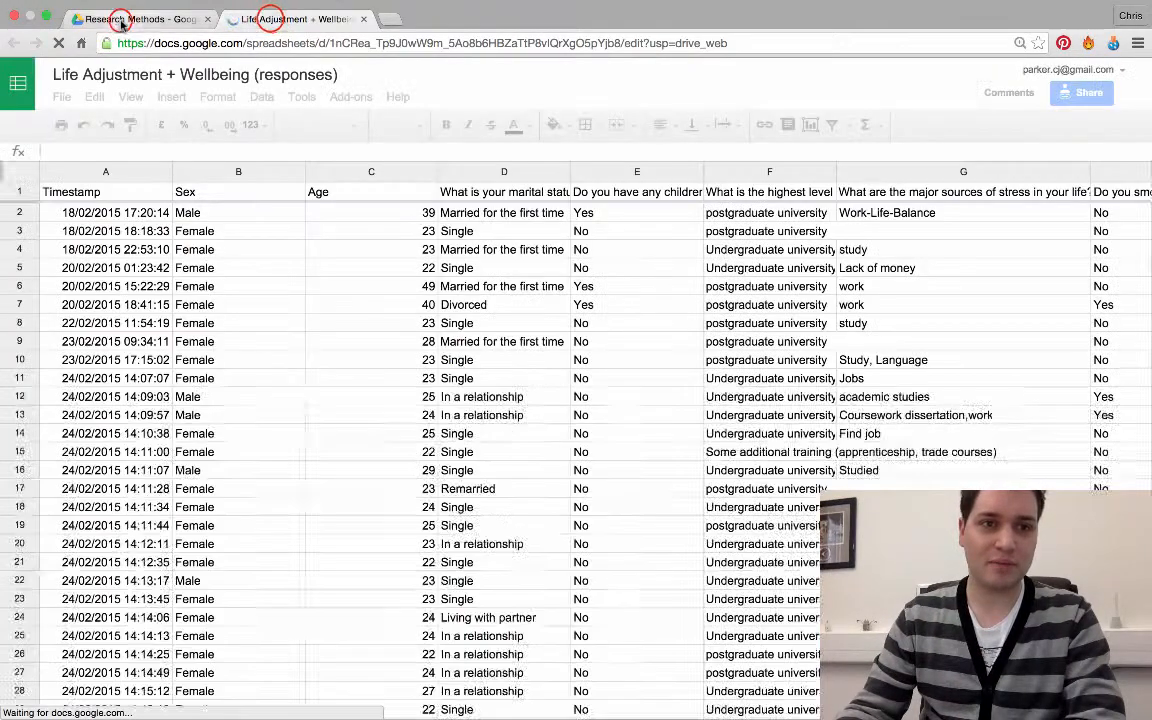
left_click(120, 20)
left_click(270, 18)
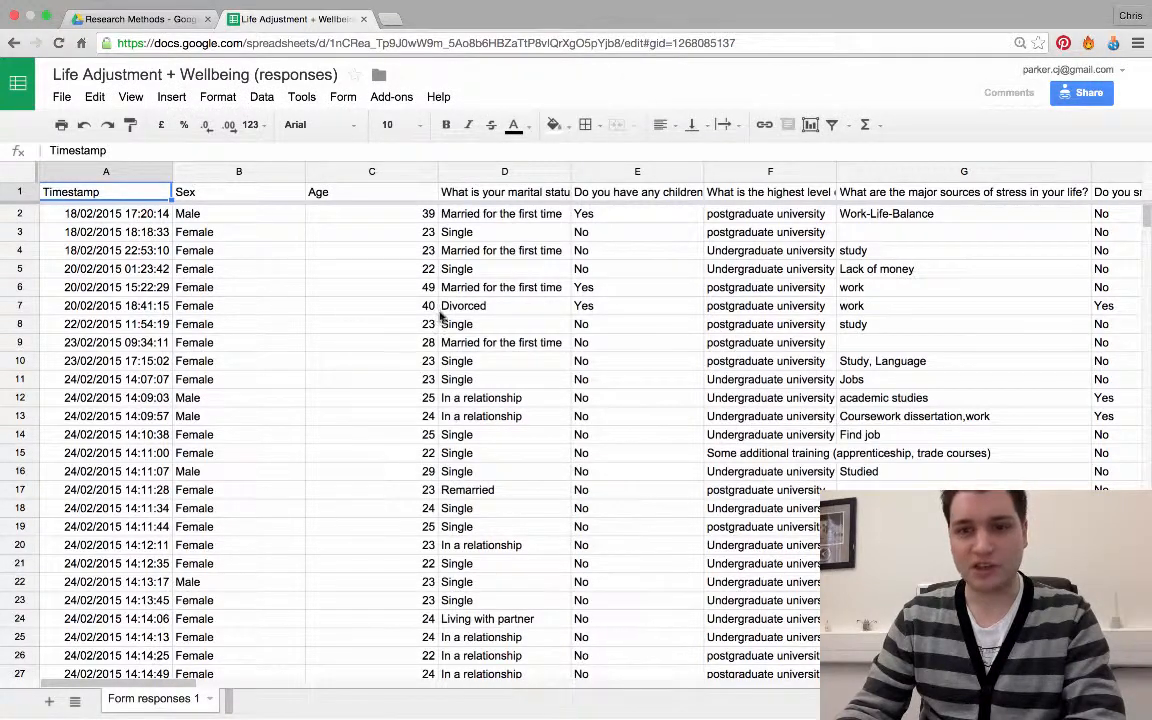
Examine the survey response rows and question columns across the whole Form responses 1 sheet.
scroll(418, 388, "down", 2)
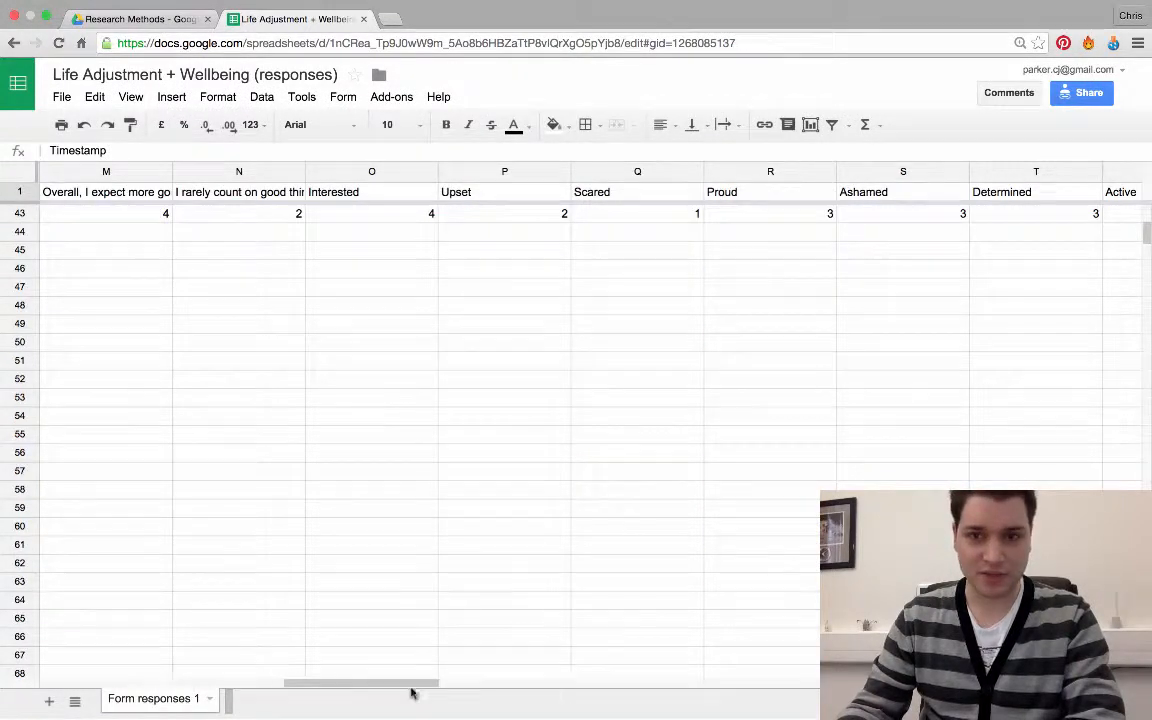
scroll(400, 580, "left", 15)
scroll(384, 564, "up", 10)
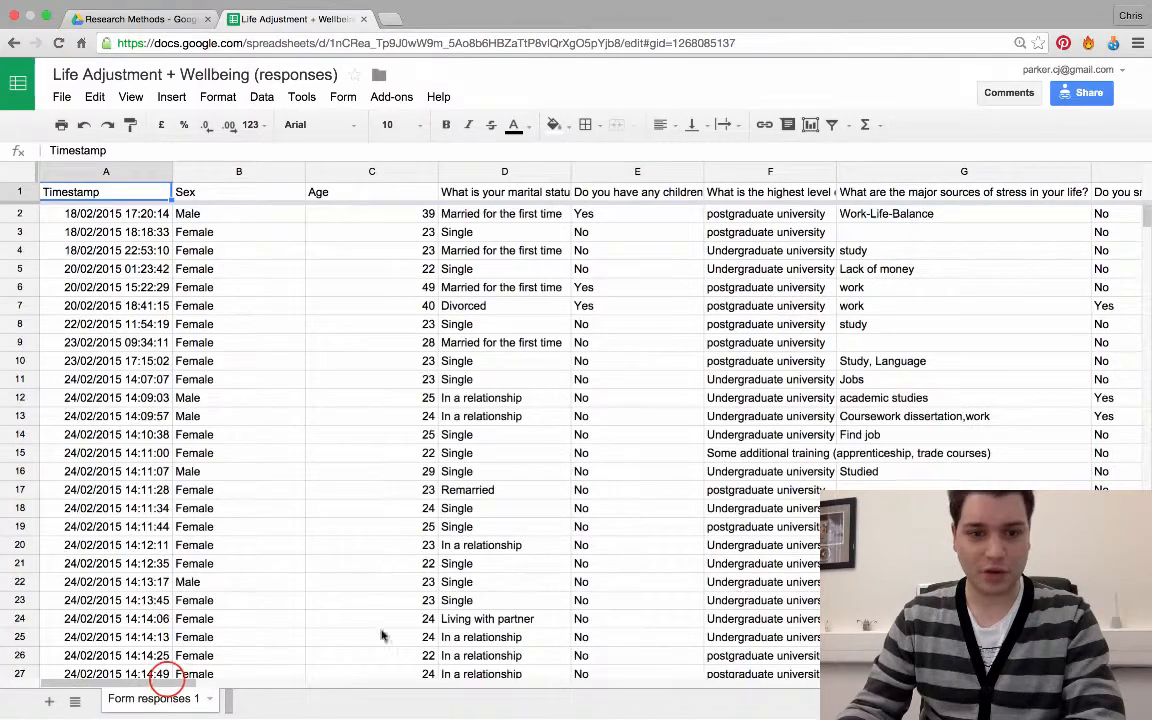
scroll(162, 681, "right", 5)
scroll(230, 640, "left", 5)
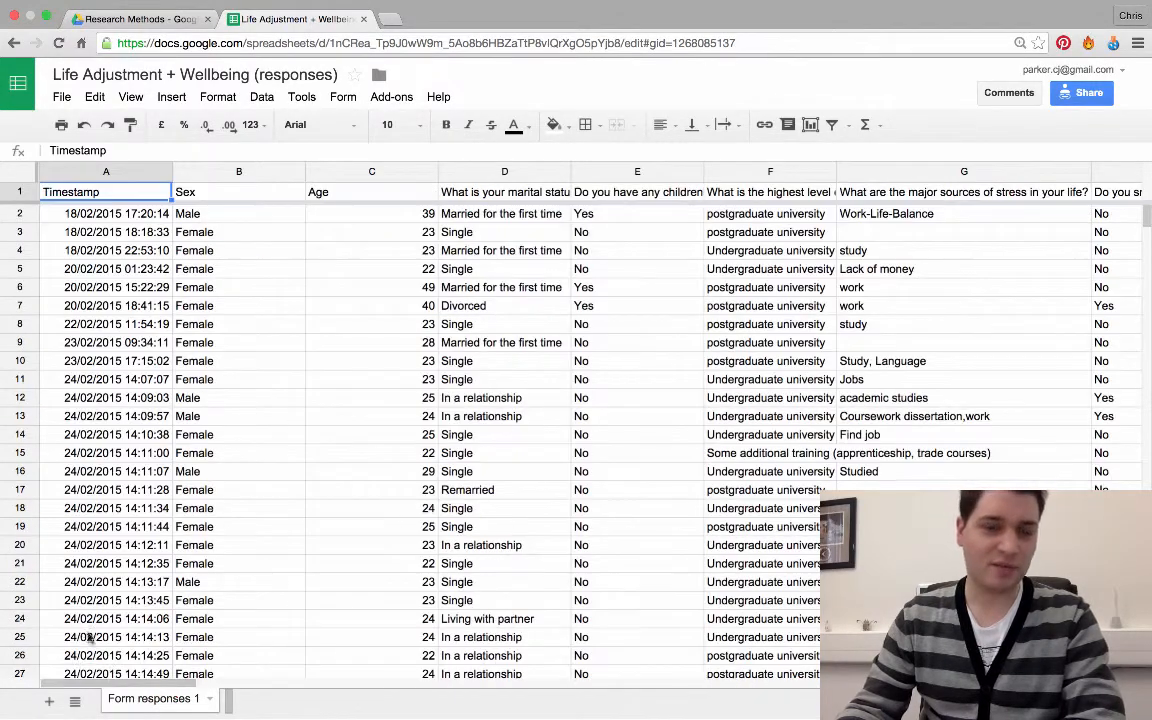
scroll(193, 420, "down", 10)
scroll(192, 418, "down", 15)
scroll(205, 425, "up", 18)
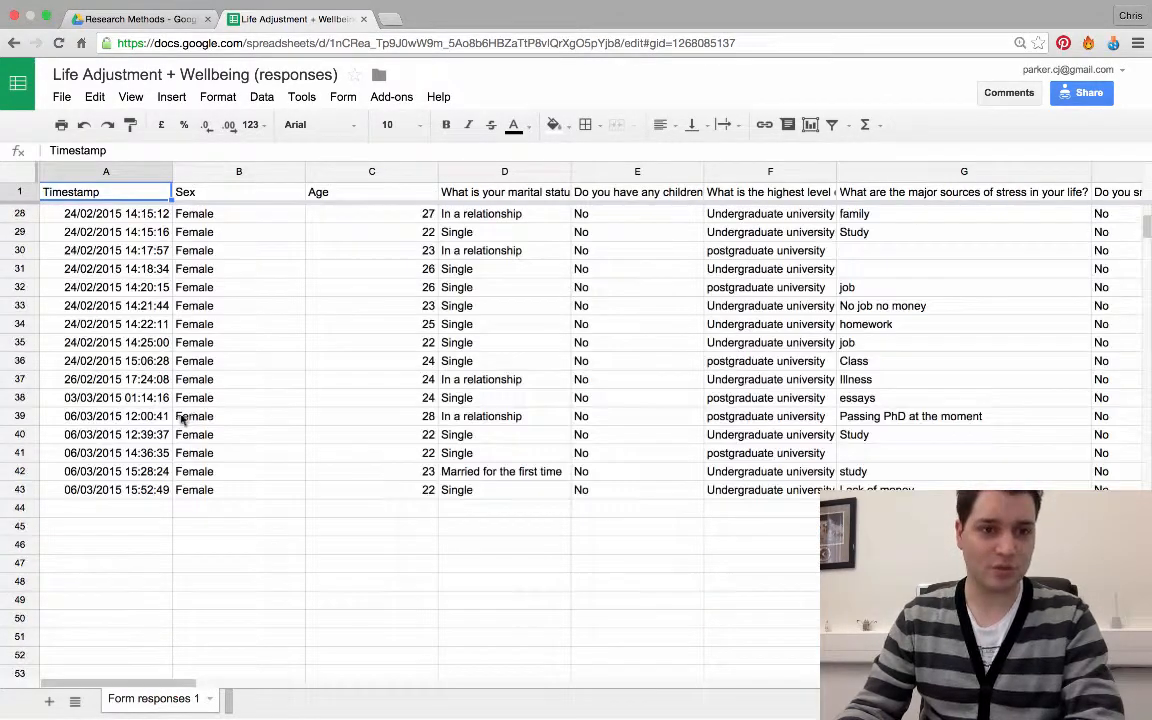
scroll(201, 453, "up", 8)
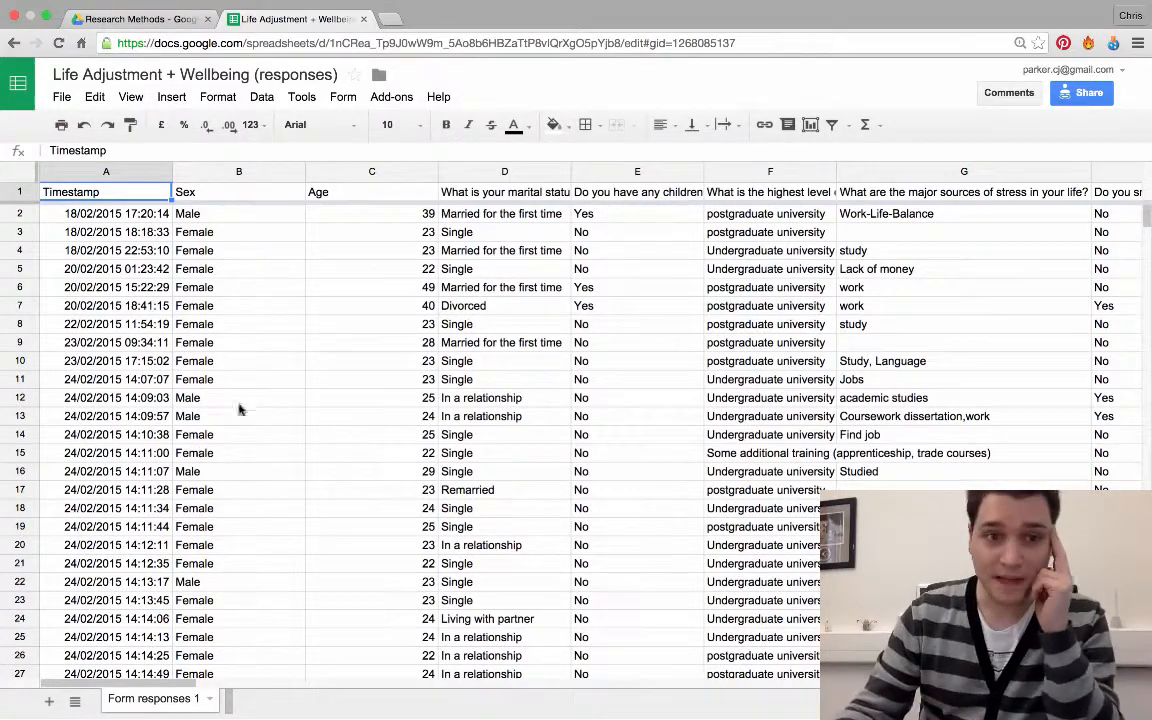
scroll(582, 368, "right", 12)
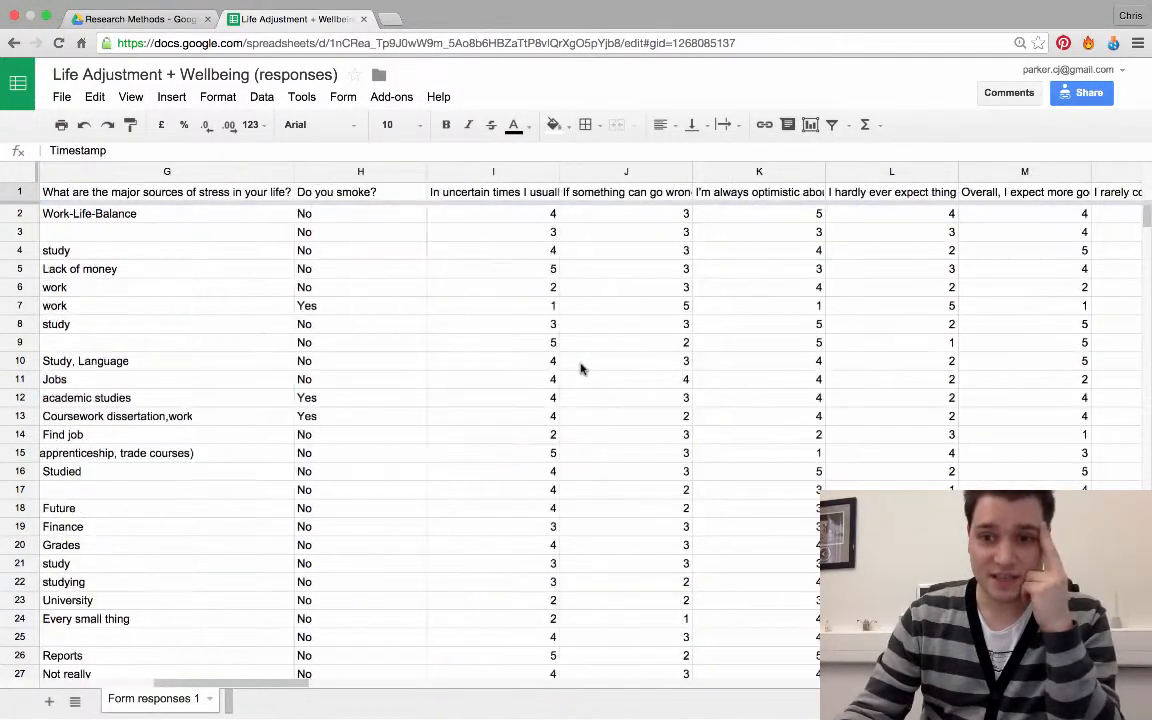
scroll(615, 370, "left", 12)
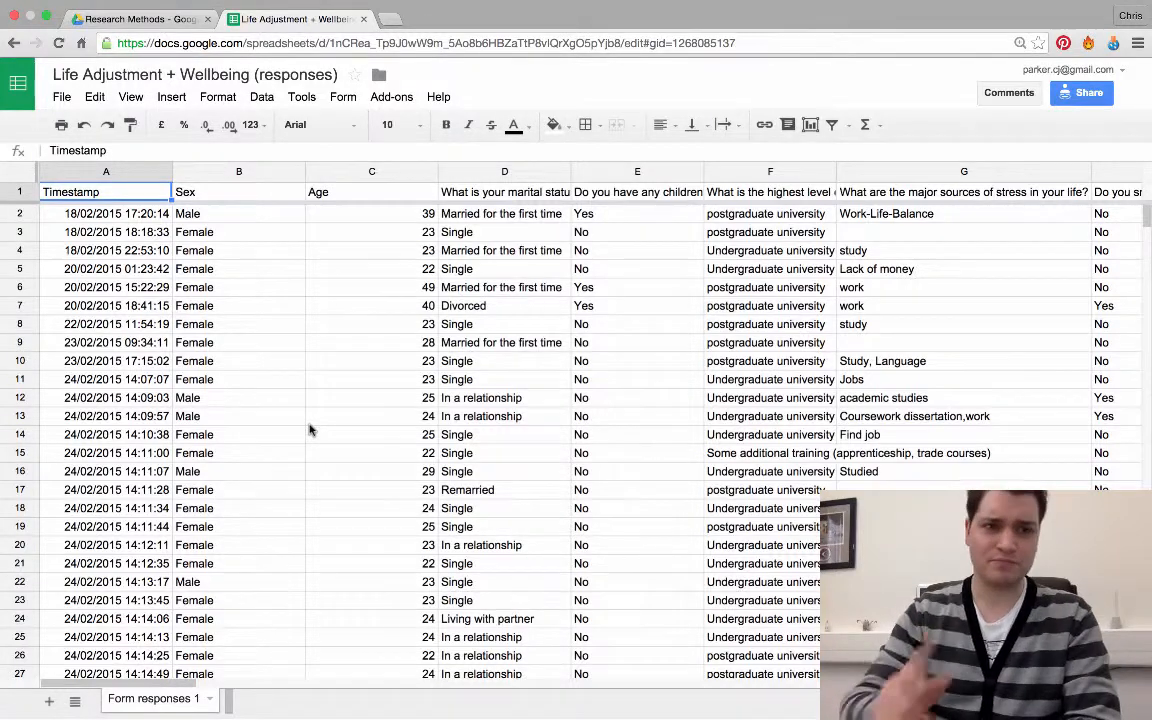
Download the Life Adjustment + Wellbeing (responses) file from the Drive folder as an Excel workbook and open it in Excel.
left_click(159, 17)
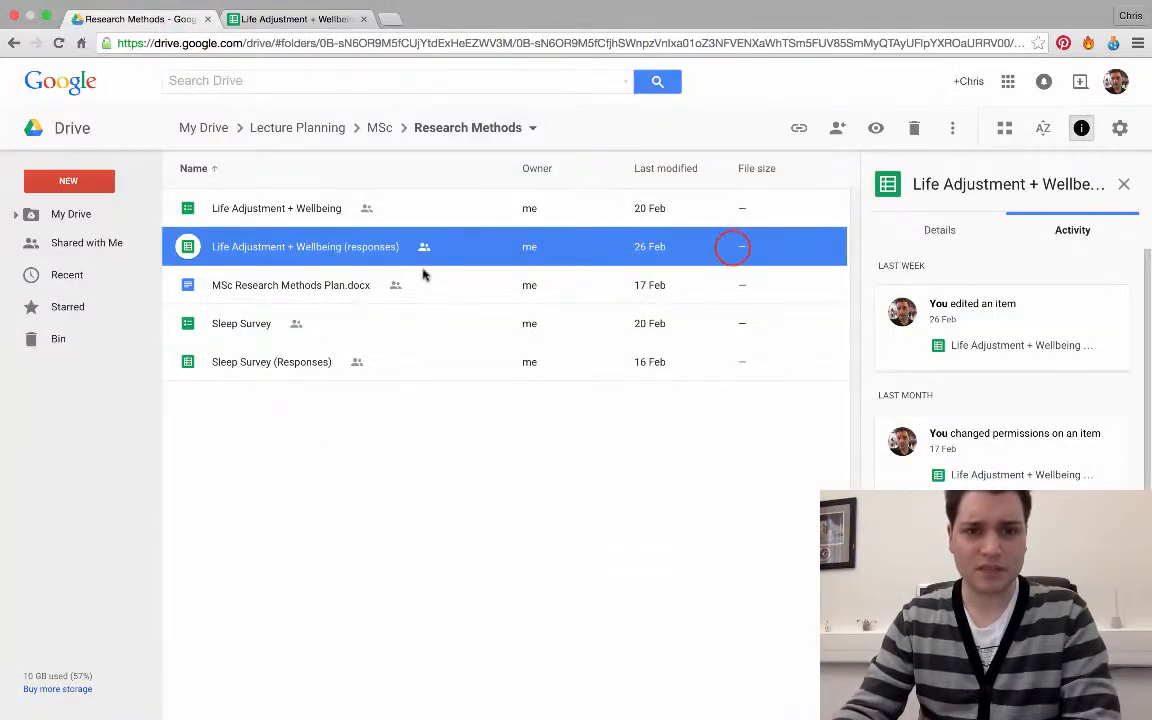
right_click(478, 250)
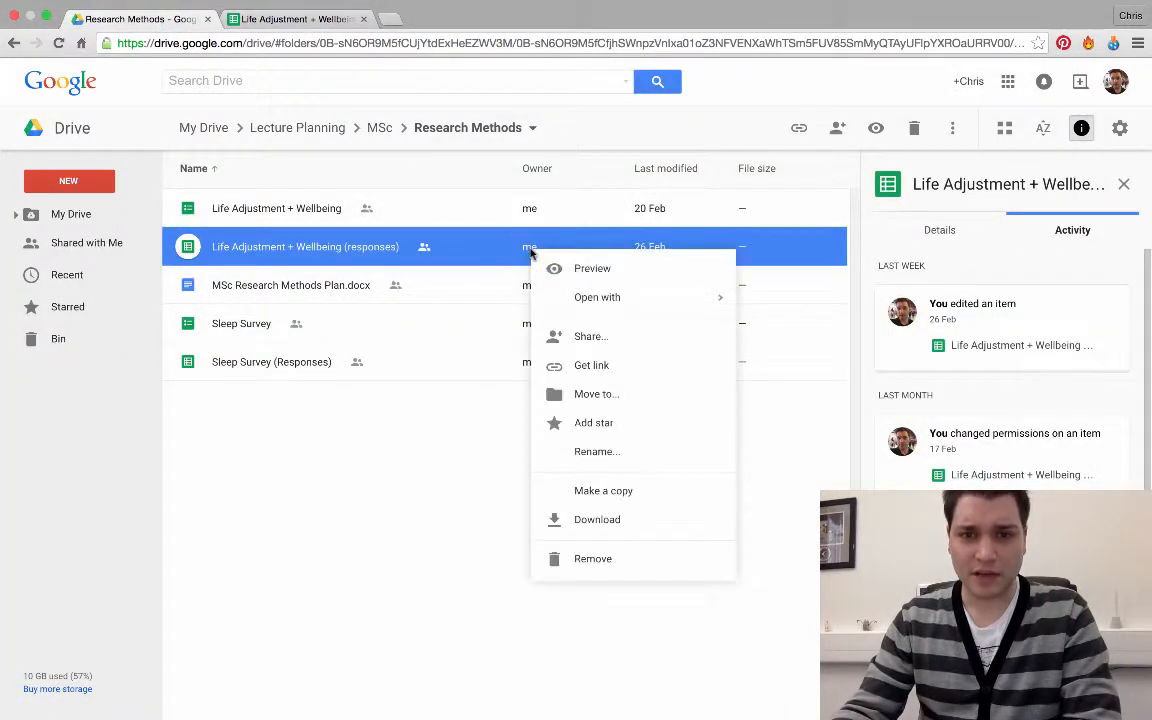
right_click(478, 250)
left_click(560, 519)
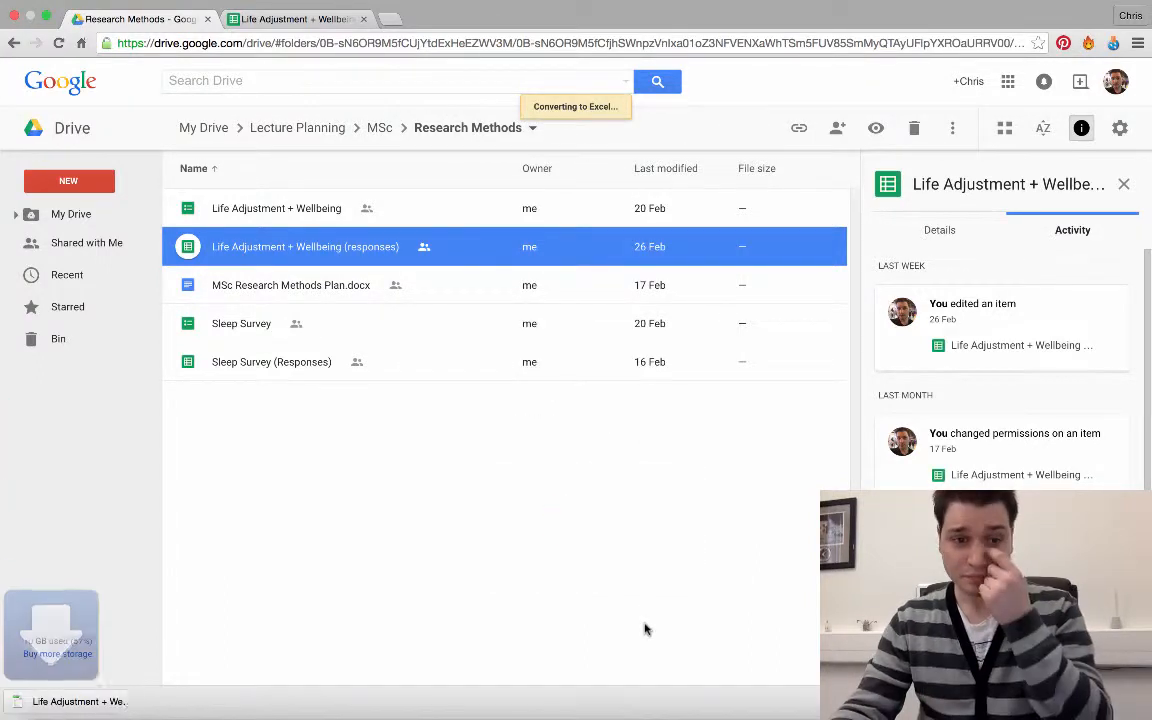
left_click(103, 699)
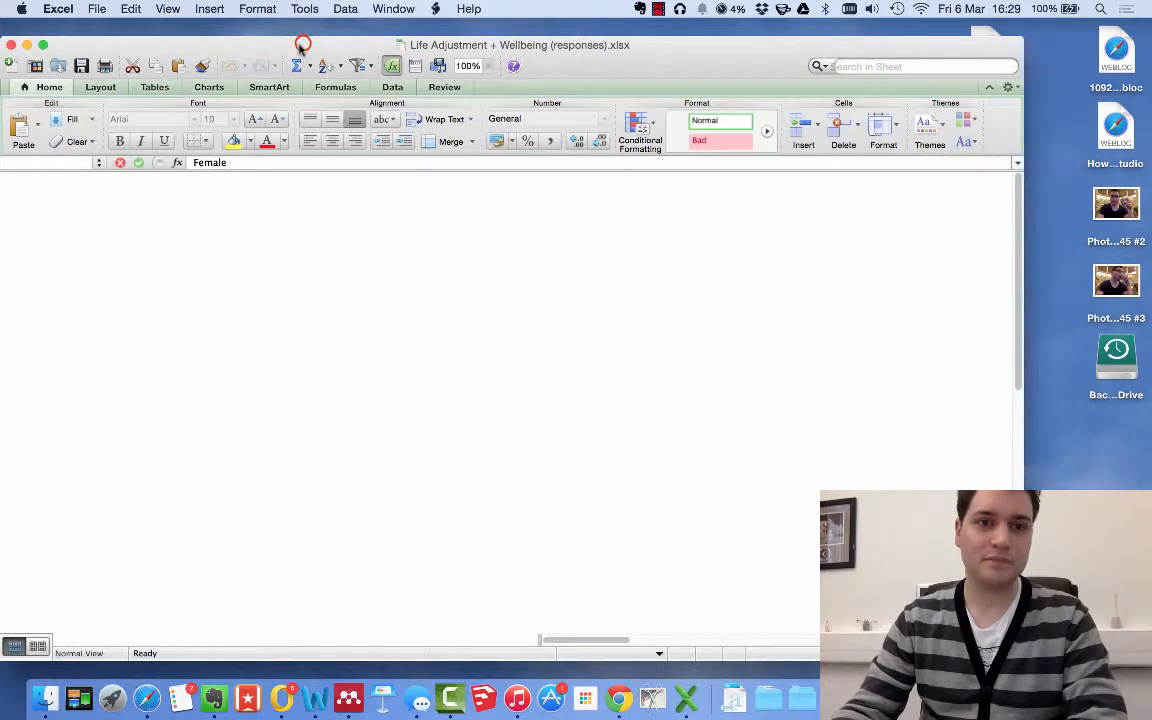
Show the downloads folder in Finder, then return to the Excel workbook and make its window full screen.
left_click_drag(303, 44, 349, 56)
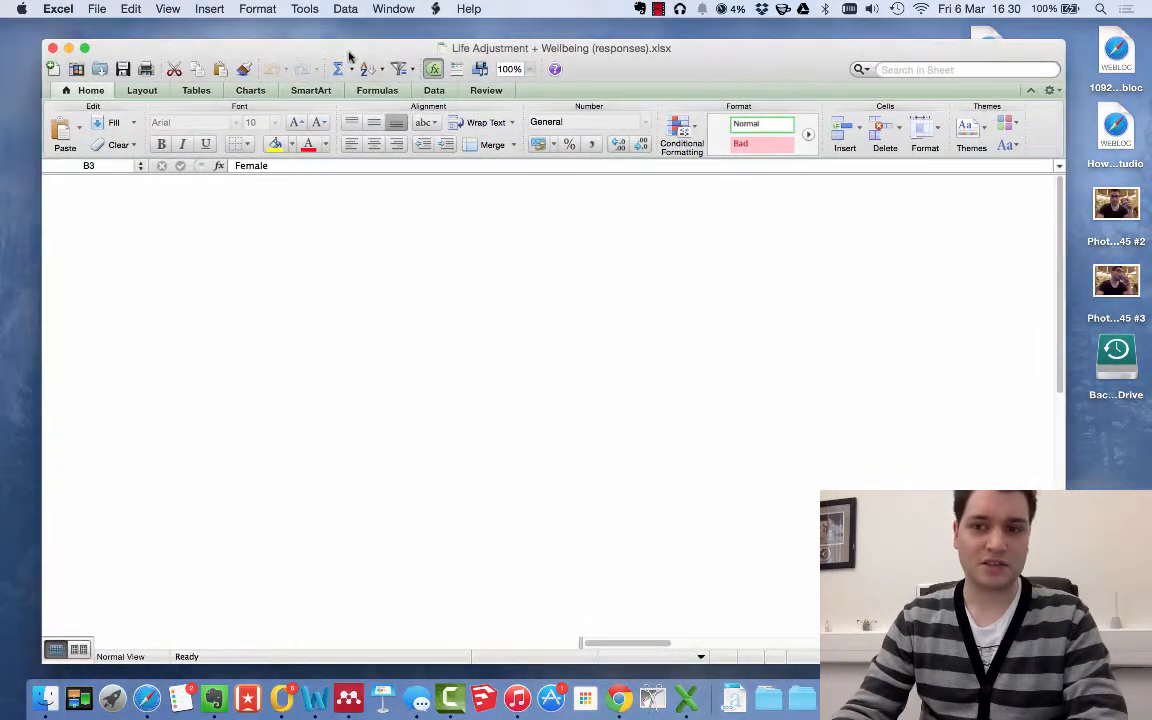
left_click(964, 696)
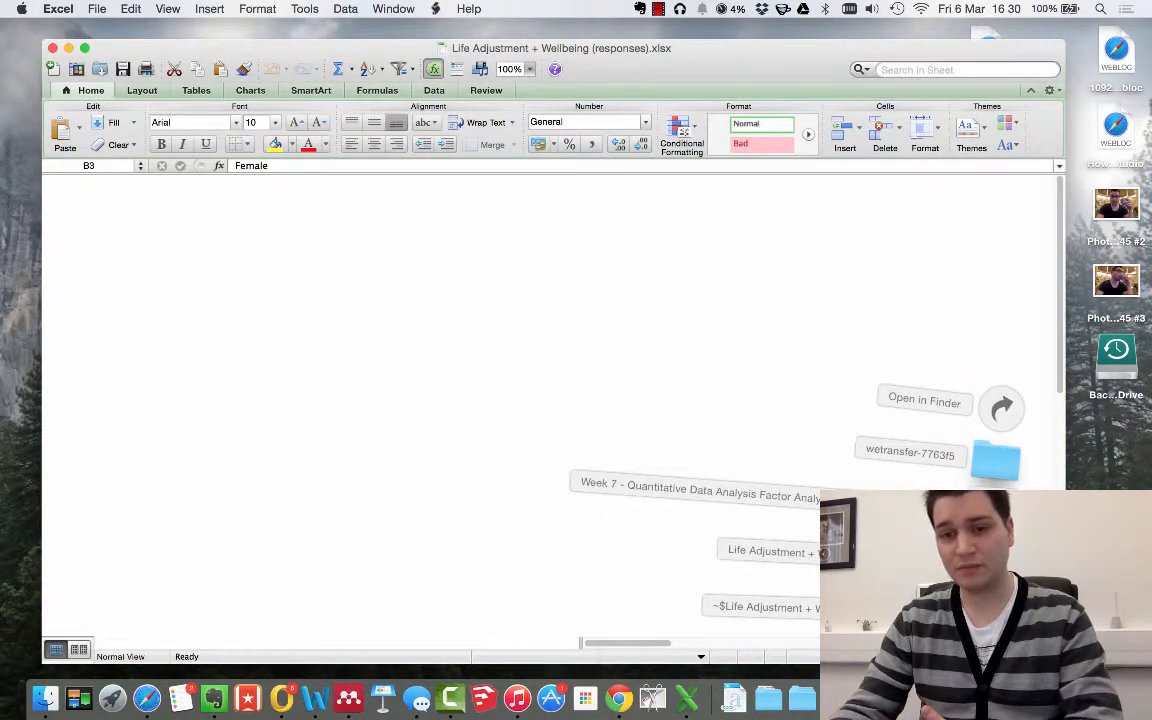
left_click(1001, 408)
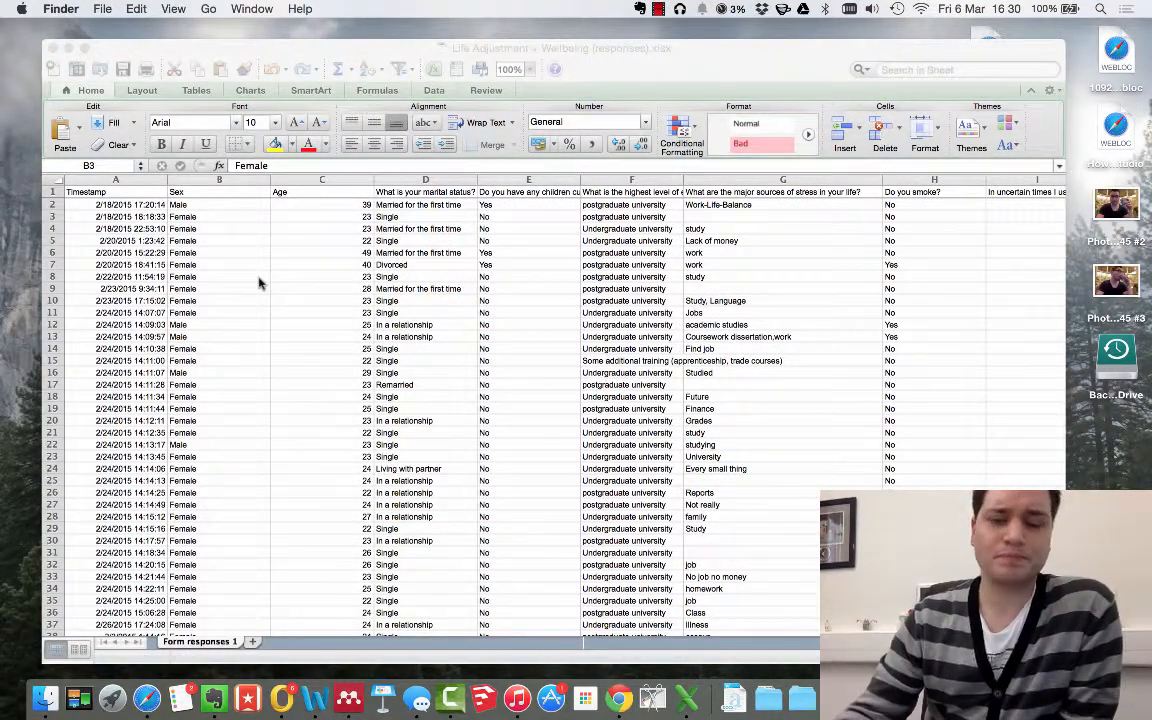
left_click(85, 46)
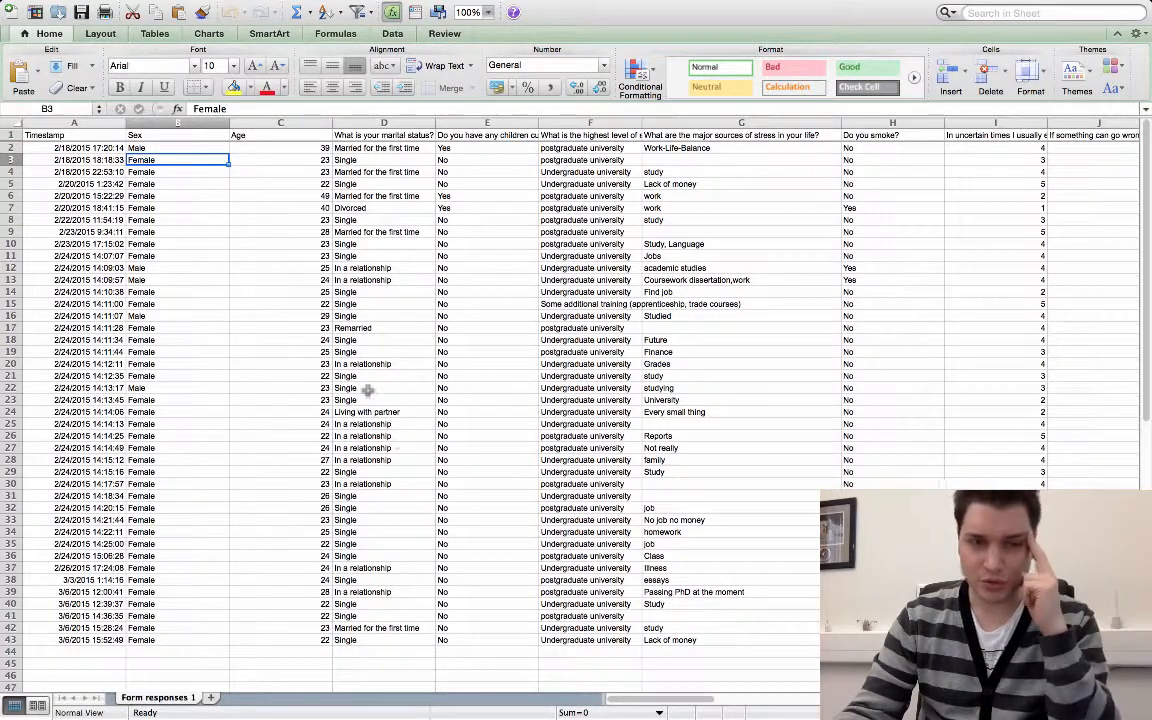
Look over the timestamp, sex, marital status and children-at-home columns of the response data.
left_click(98, 121)
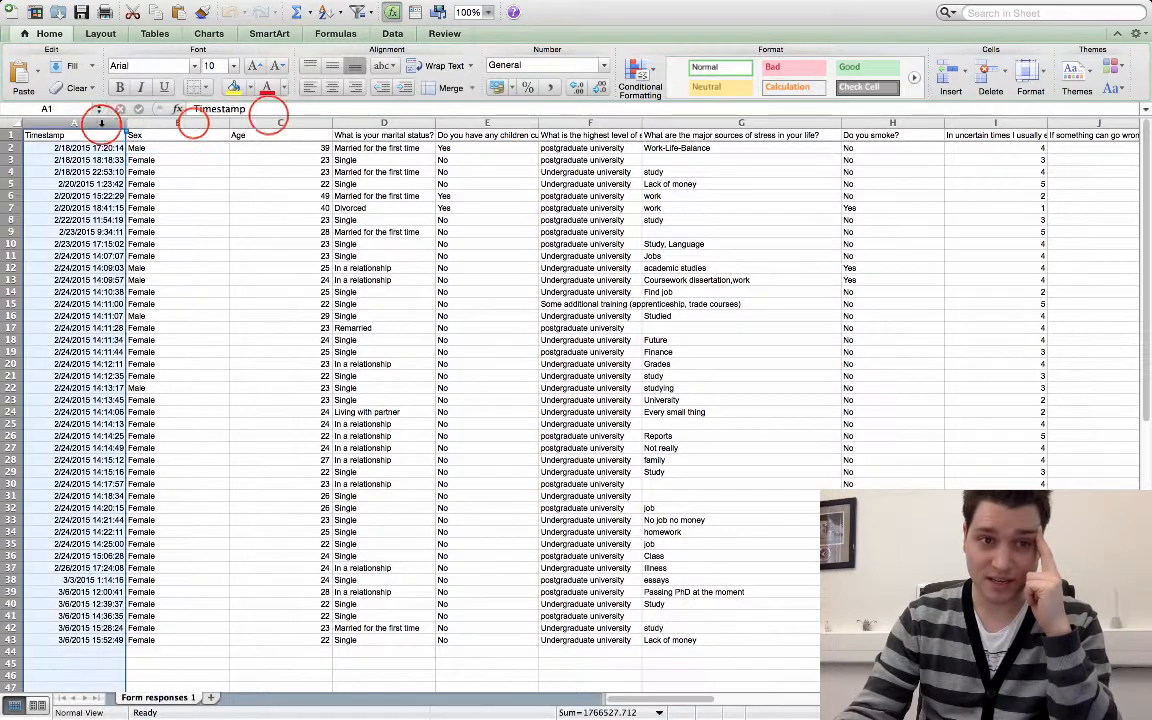
left_click(180, 122)
left_click(384, 122)
left_click(487, 122)
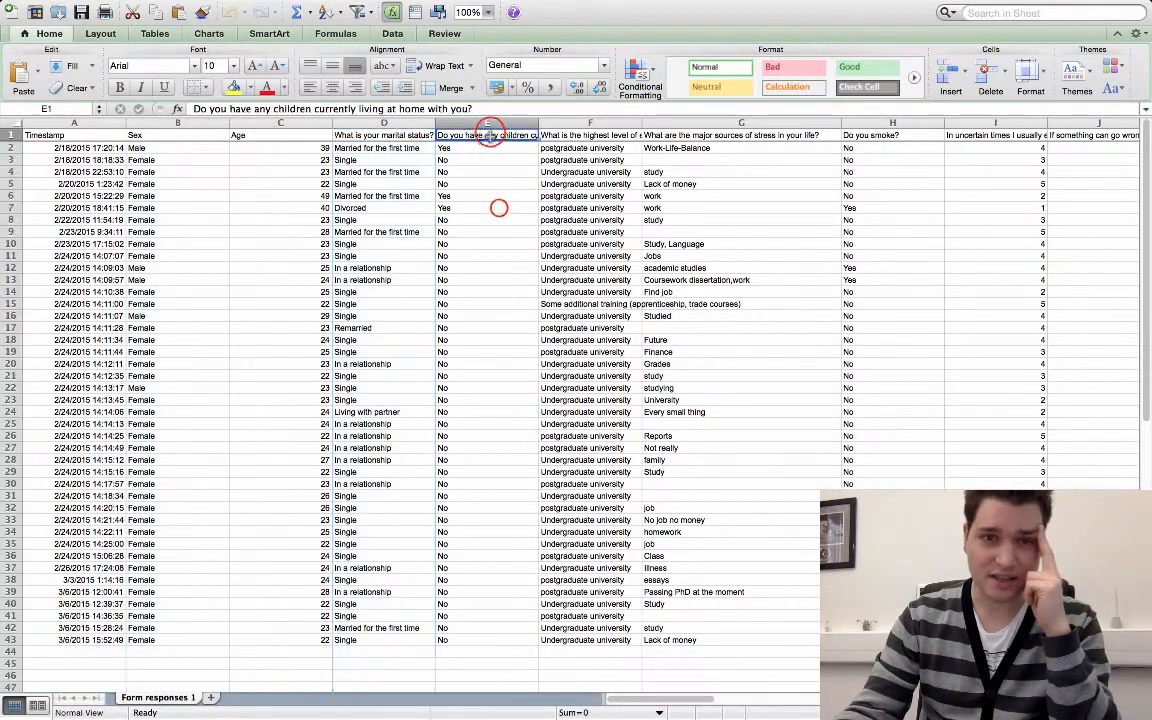
left_click(487, 207)
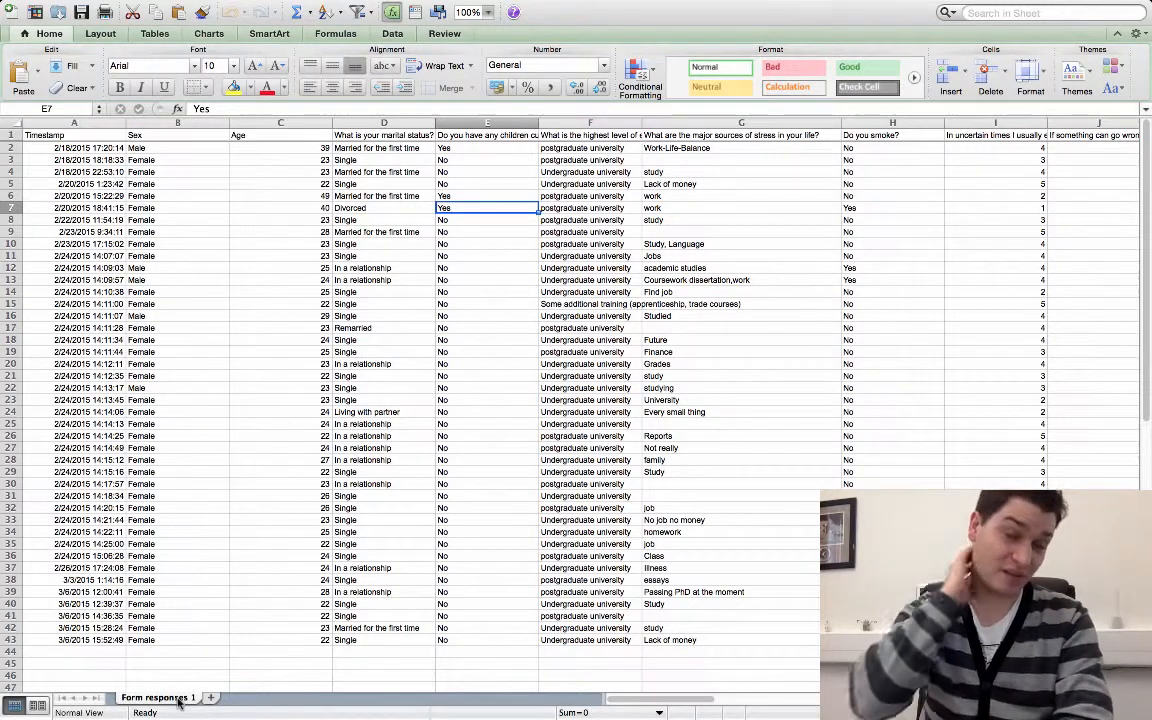
Add a new blank worksheet and rename the Form responses 1 sheet as Master.
left_click(210, 697)
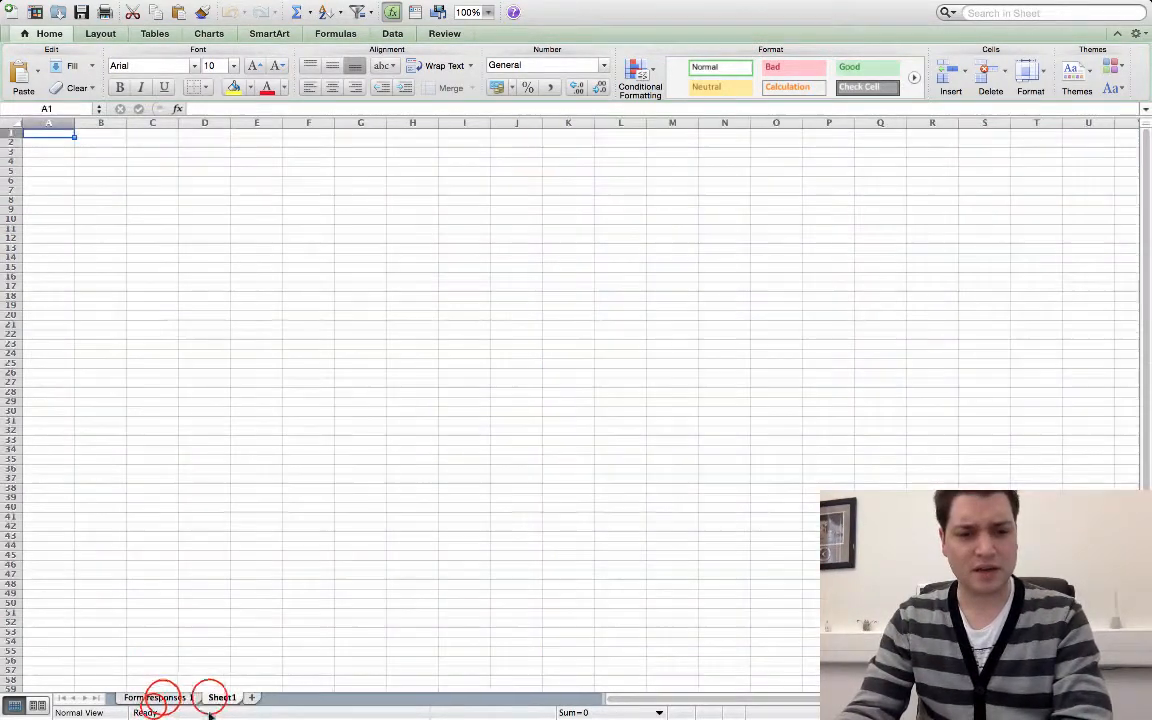
left_click(160, 697)
right_click(160, 697)
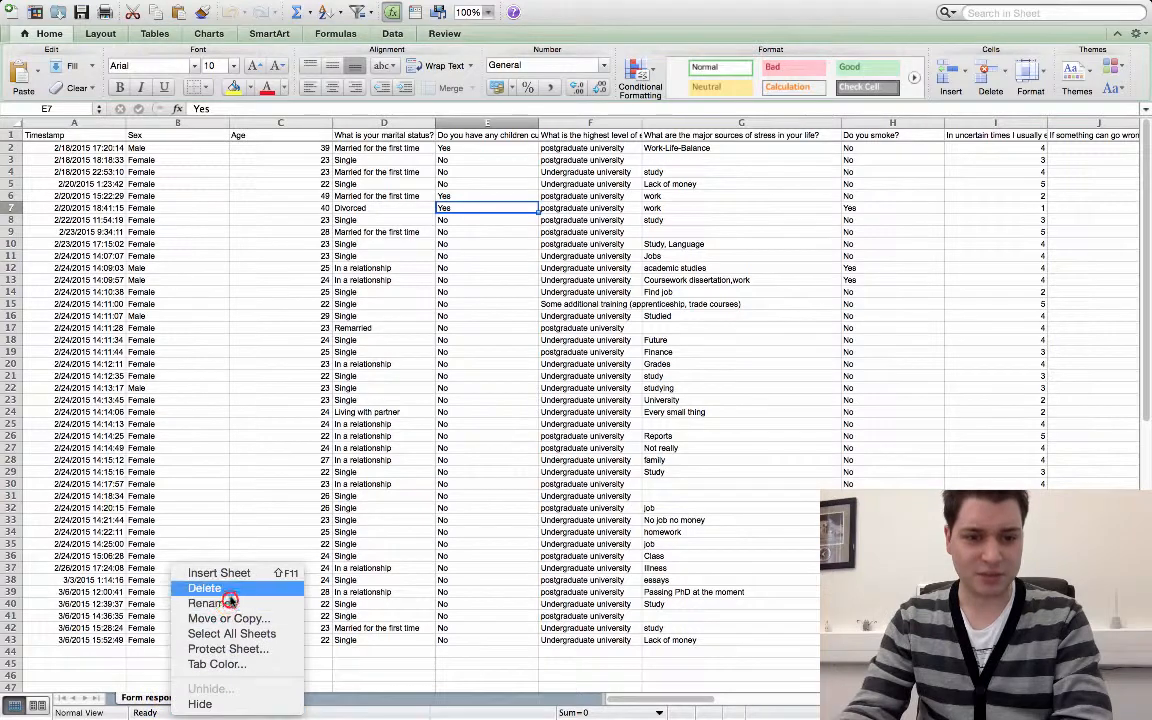
left_click(509, 667)
type("Ma")
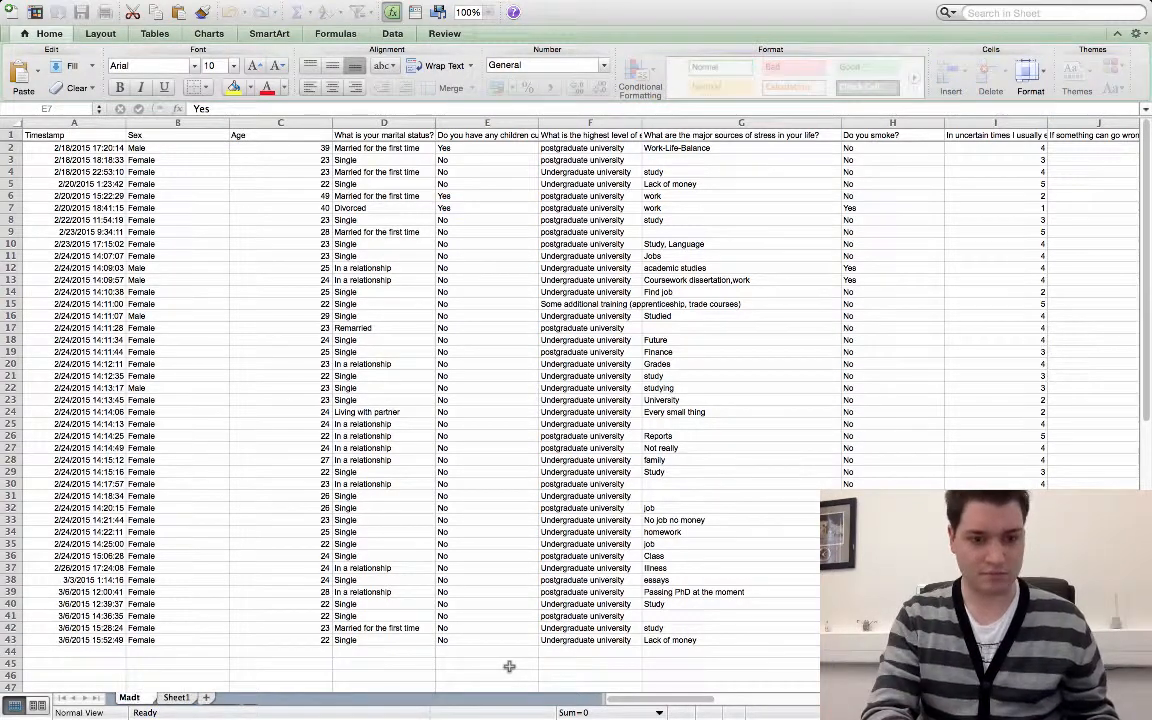
type("ster")
key("Return")
Rename the blank Sheet1 worksheet as Clean.
left_click(176, 697)
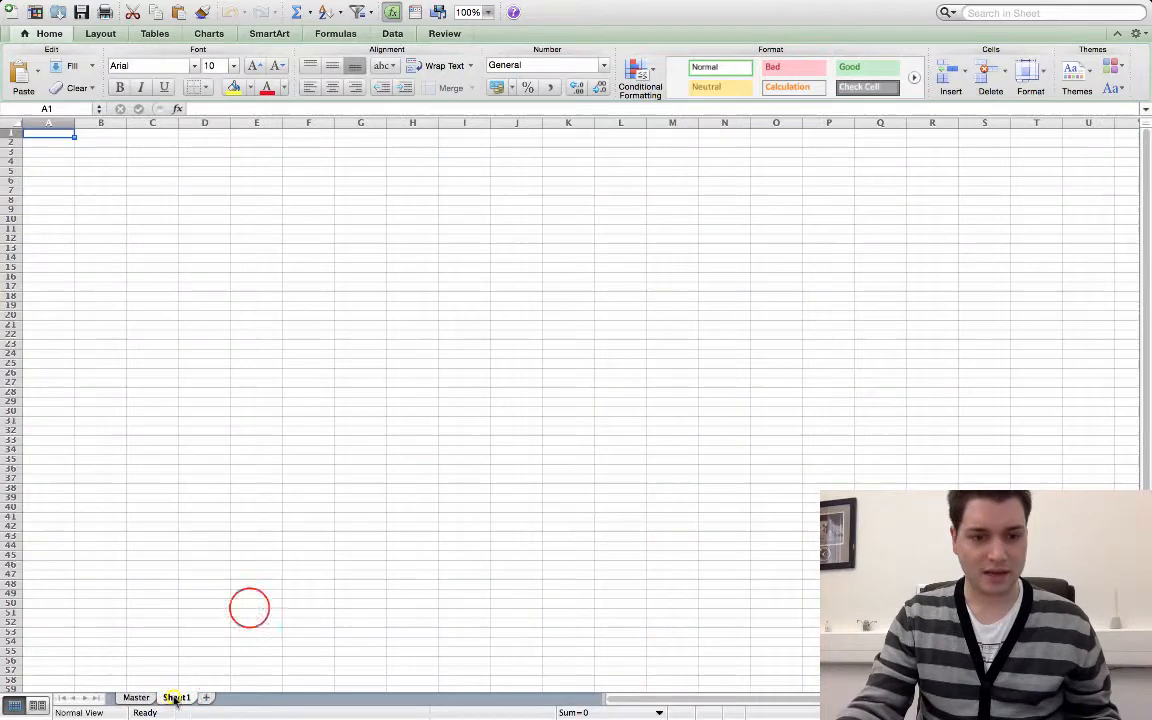
right_click(175, 698)
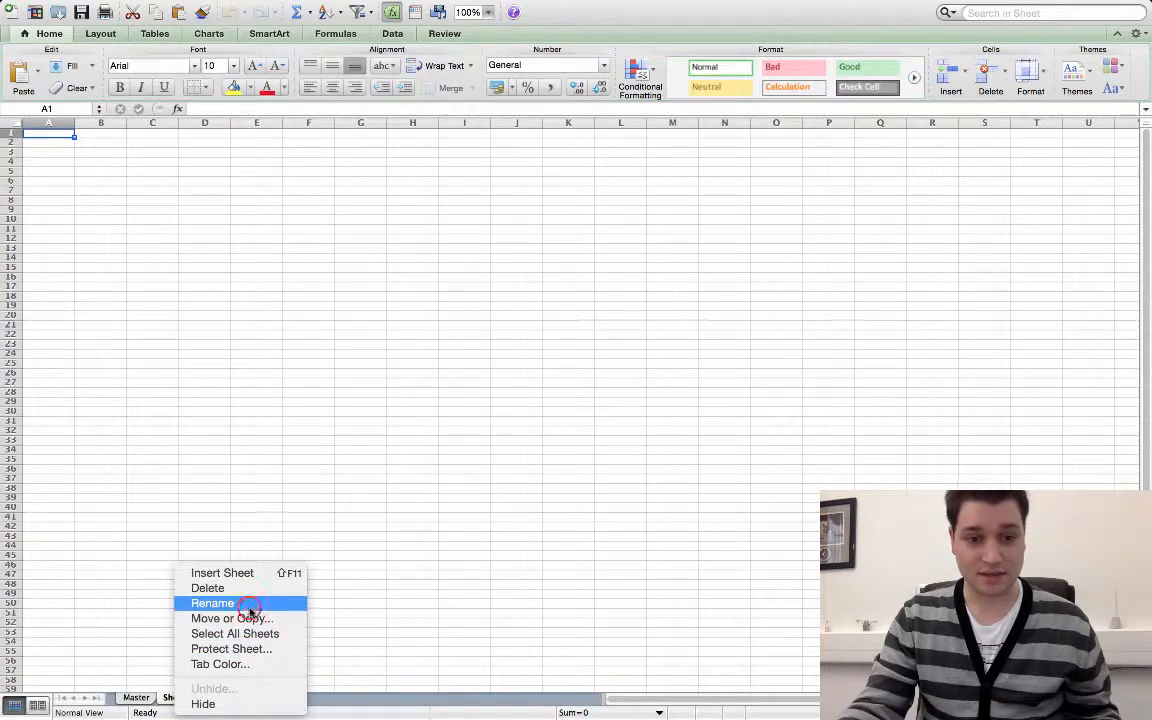
left_click(249, 607)
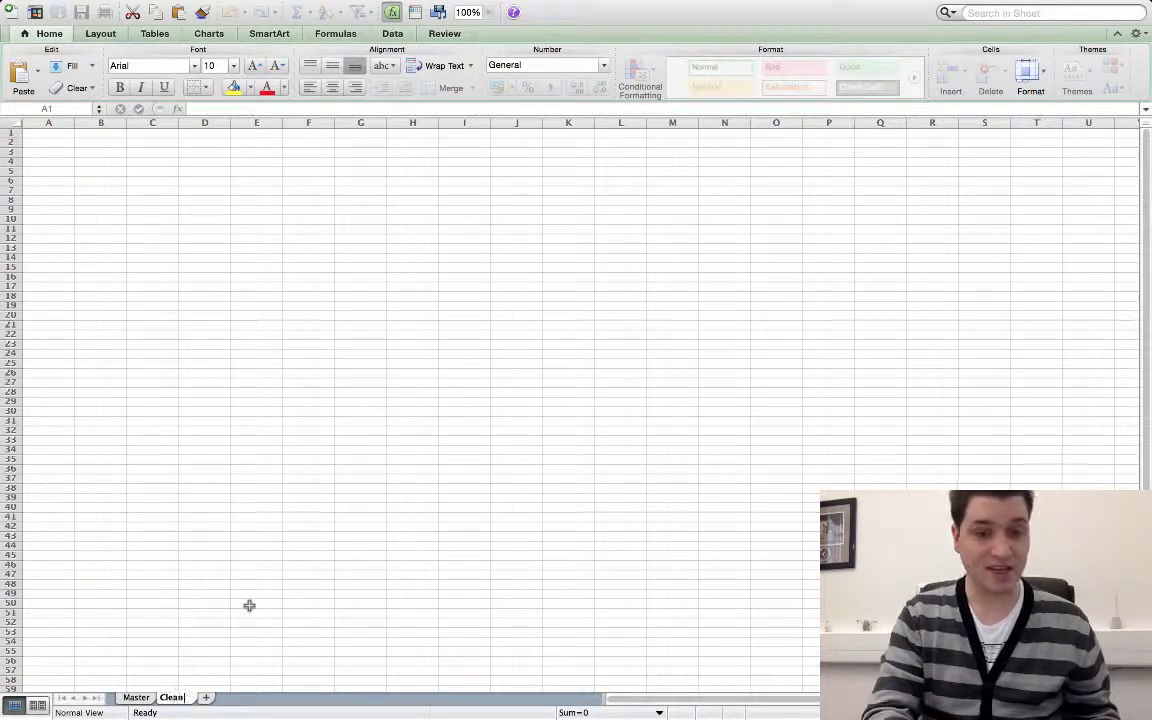
type("Clean")
key("Return")
Rename the blank Clean worksheet as Copy.
left_click(135, 697)
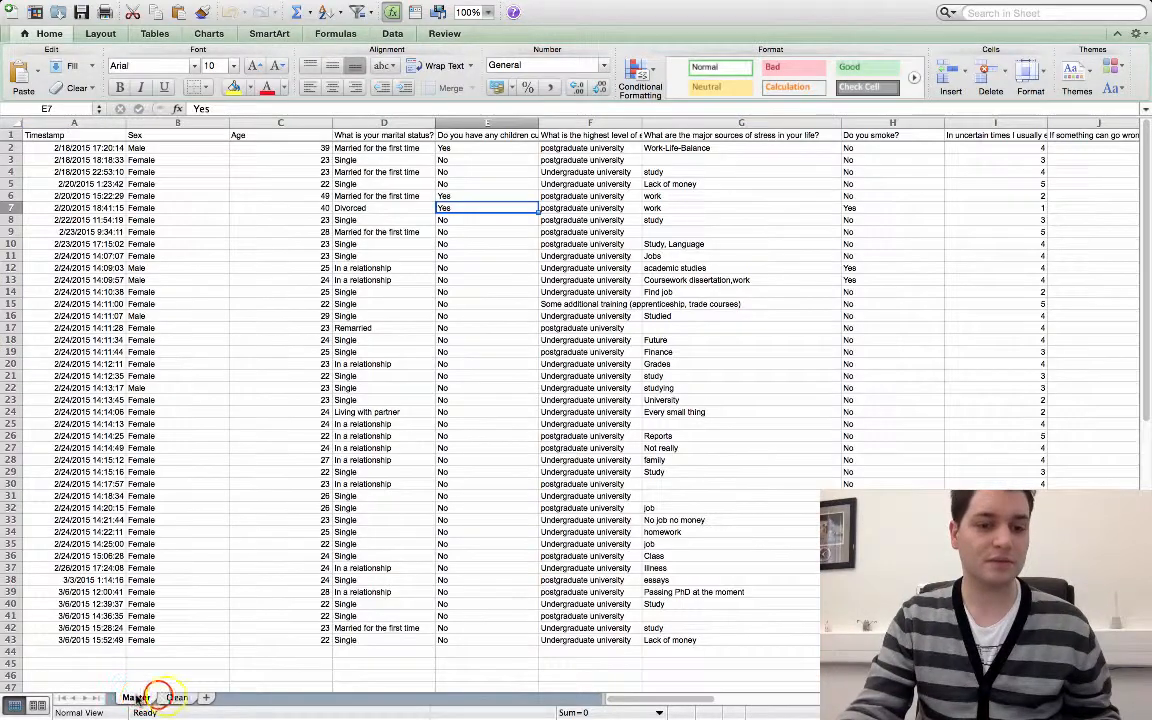
right_click(168, 697)
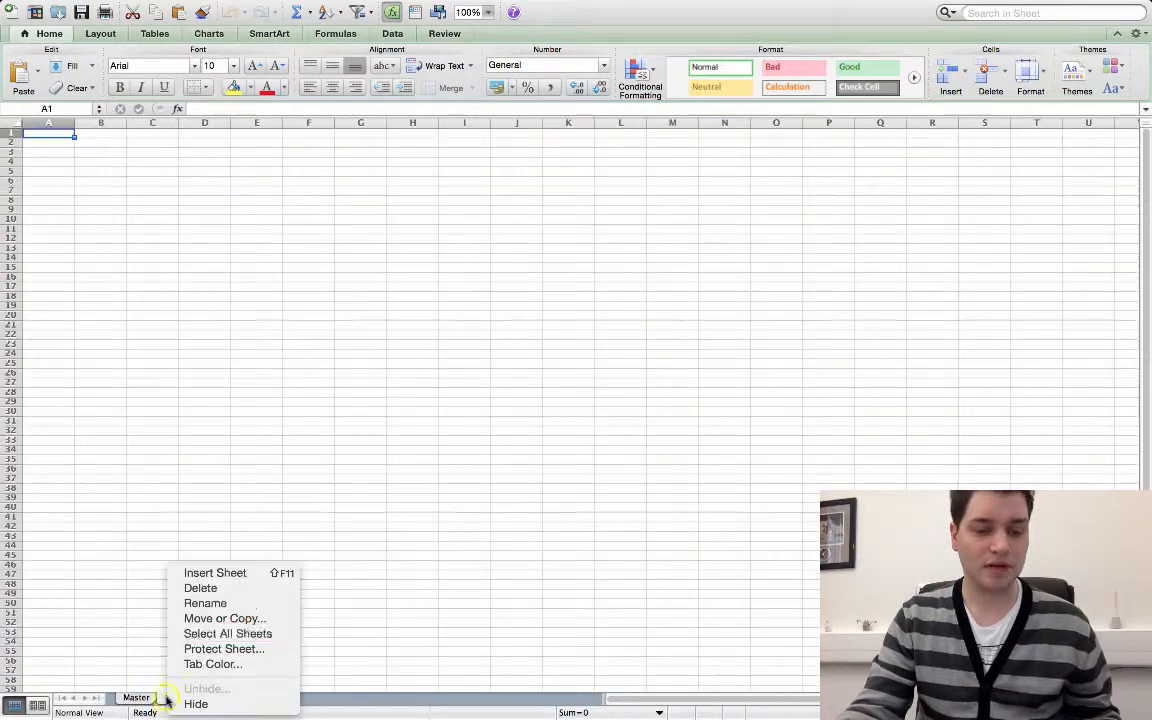
left_click(238, 604)
type("Cop")
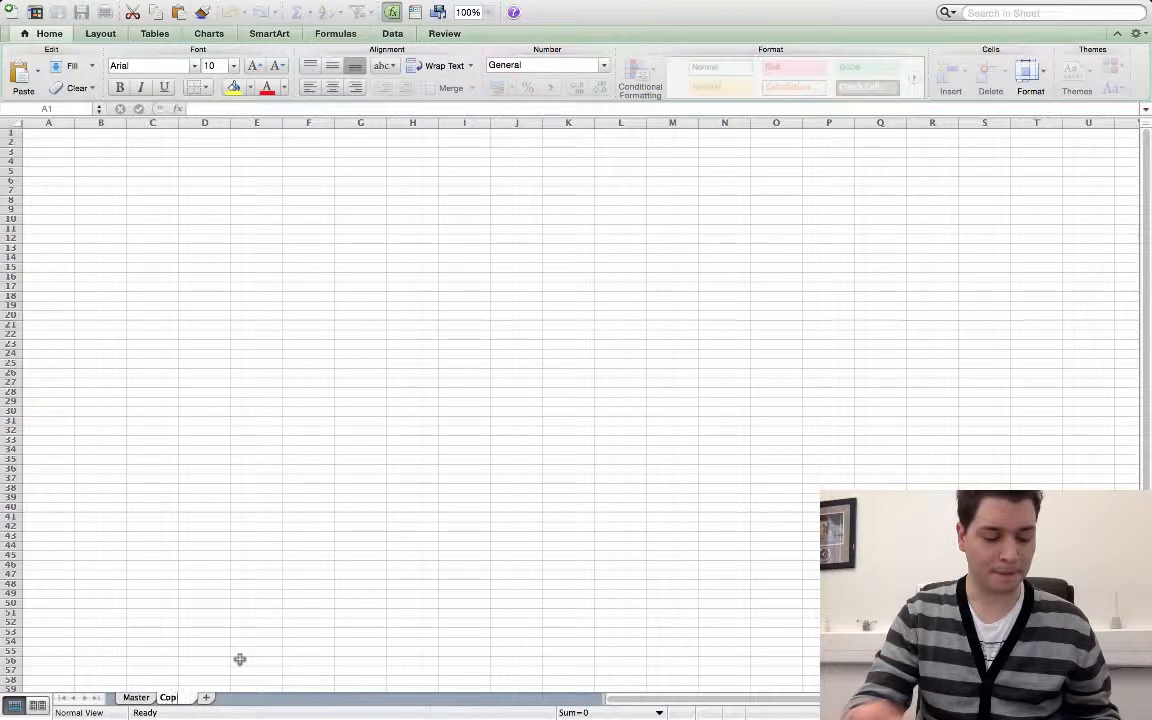
type("y")
key("Return")
Add another blank worksheet after Copy and name it SPSS Ready.
left_click(205, 697)
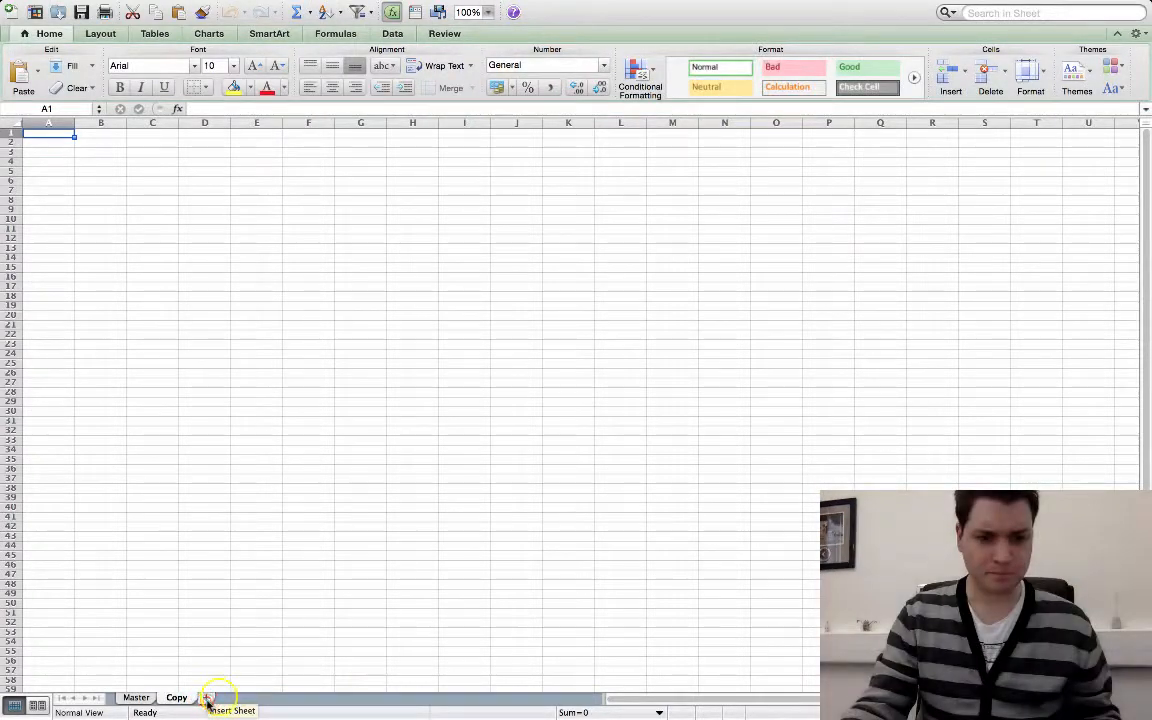
right_click(215, 697)
left_click(283, 601)
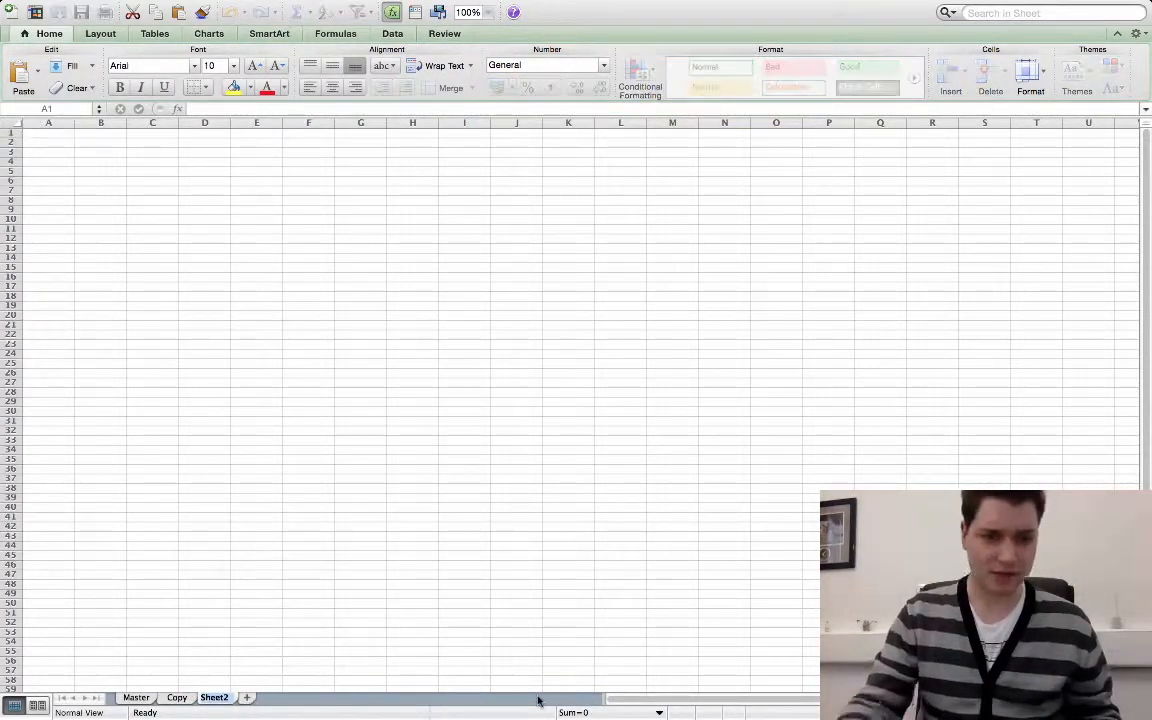
type("SPSS")
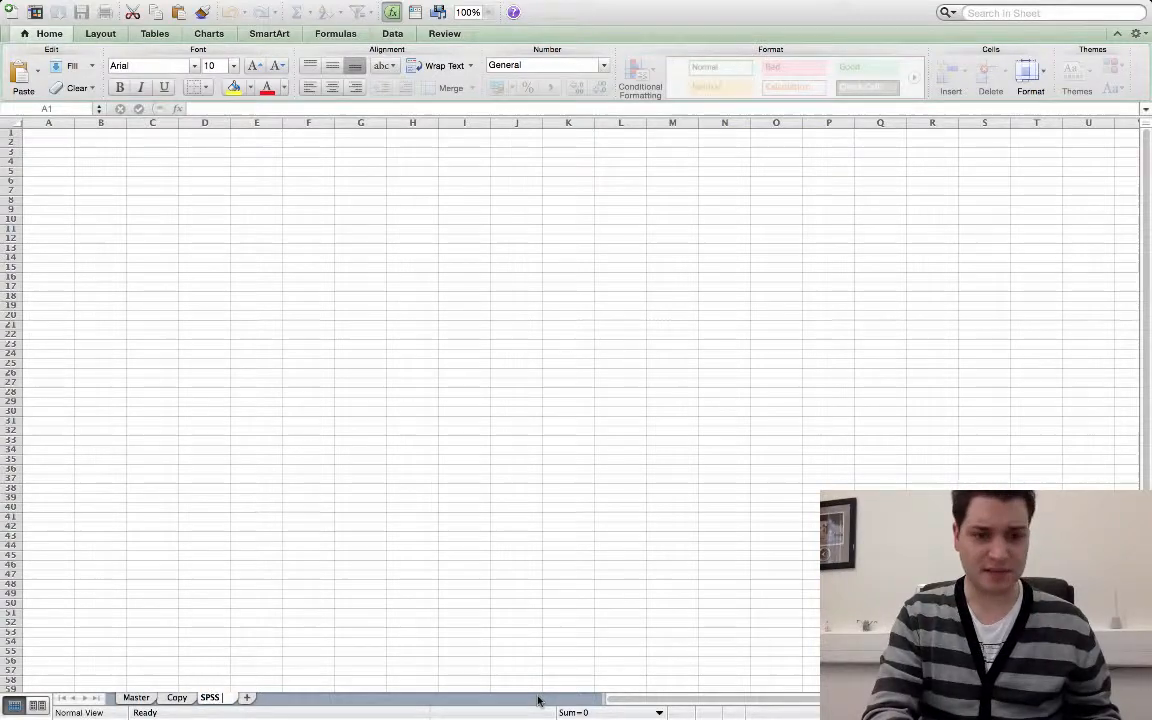
type(" Ready")
key("Return")
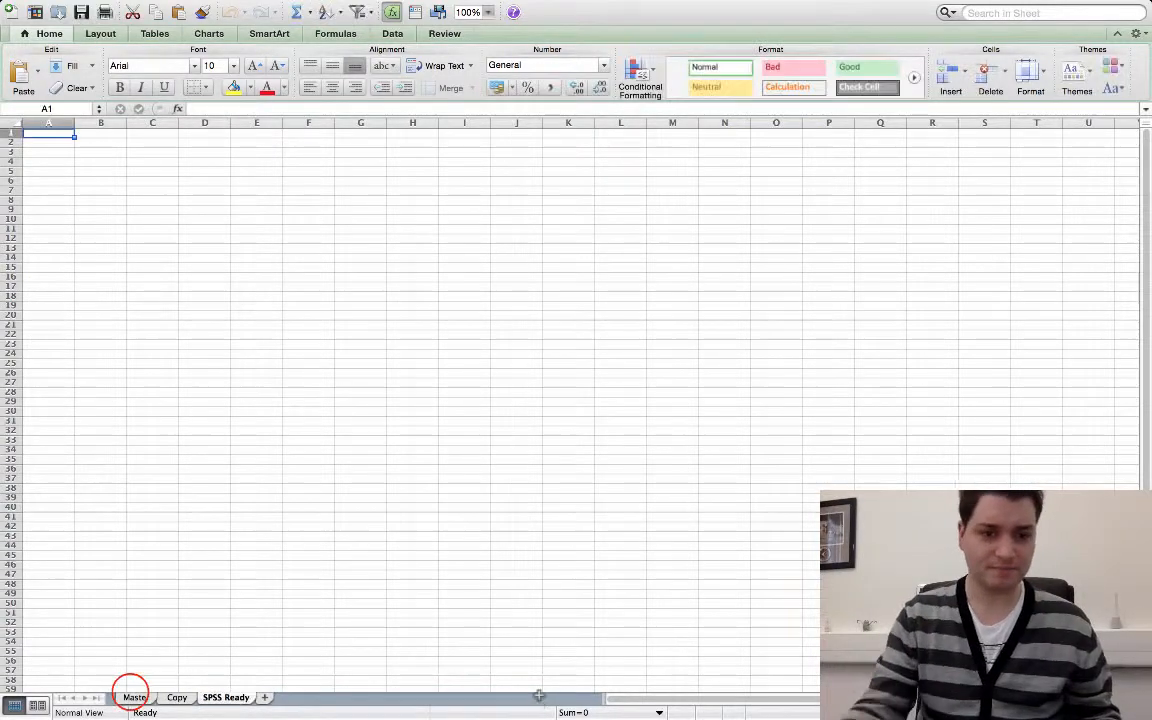
Copy all the data from the Master sheet and paste it into the Copy sheet starting at cell A1.
left_click(135, 697)
left_click(215, 290)
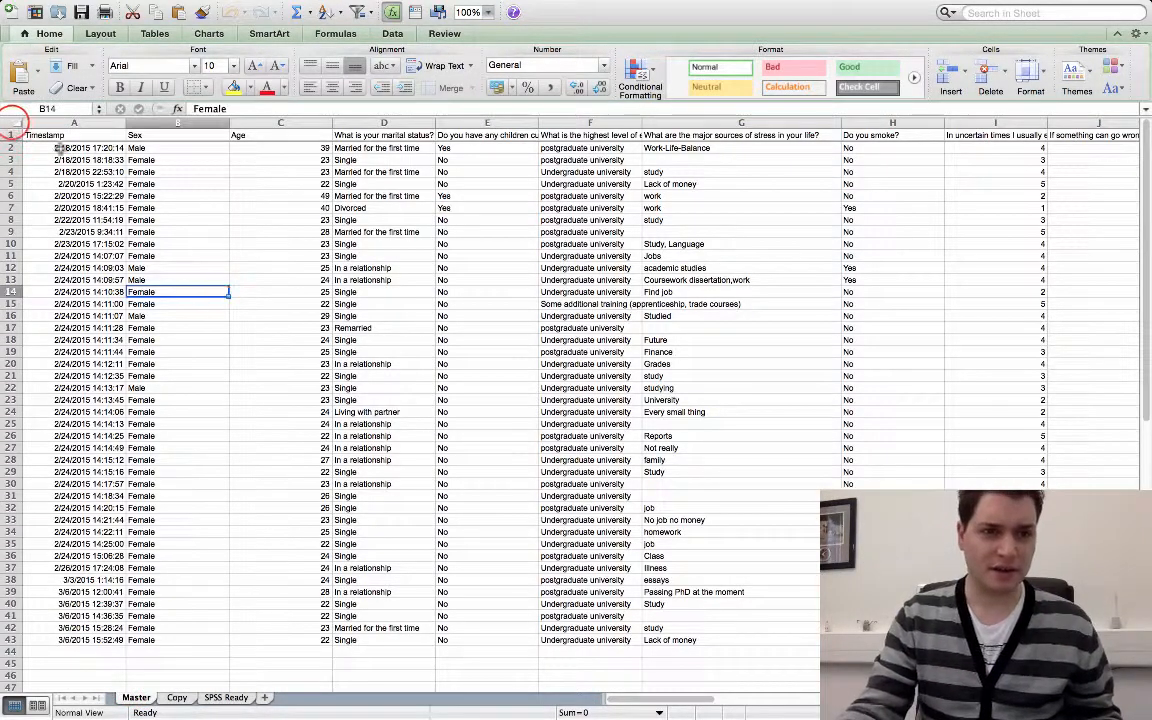
left_click(12, 122)
key("super+c")
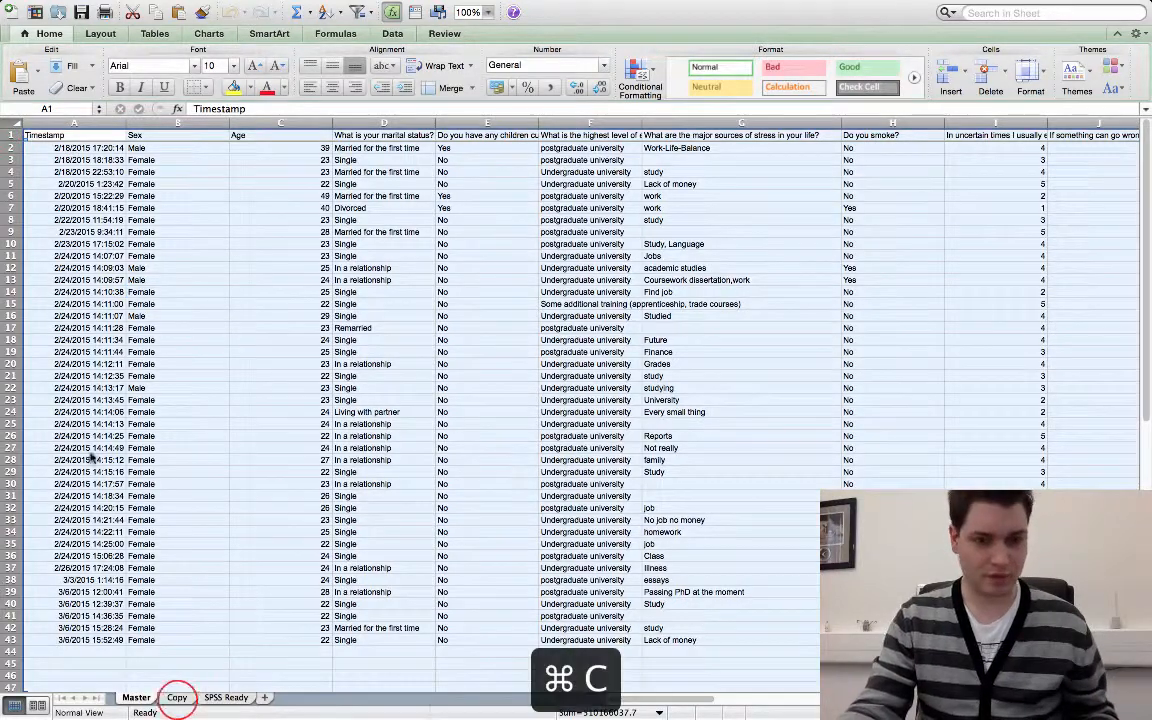
left_click(177, 697)
left_click(33, 135)
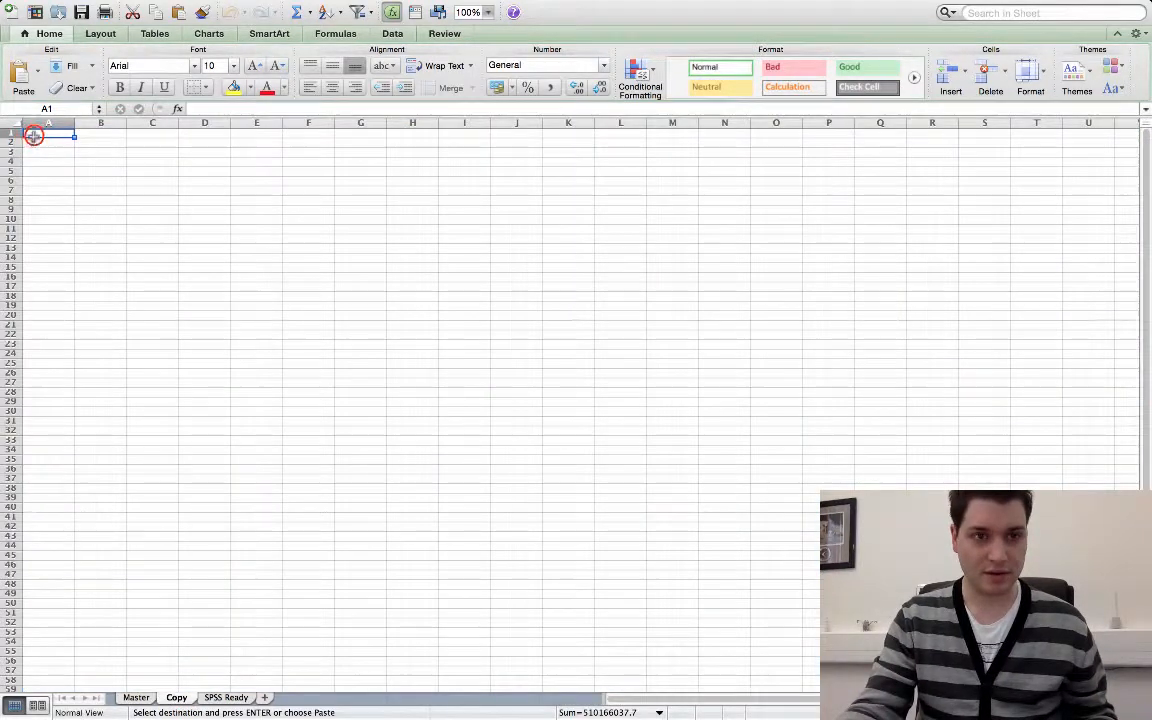
key("super+v")
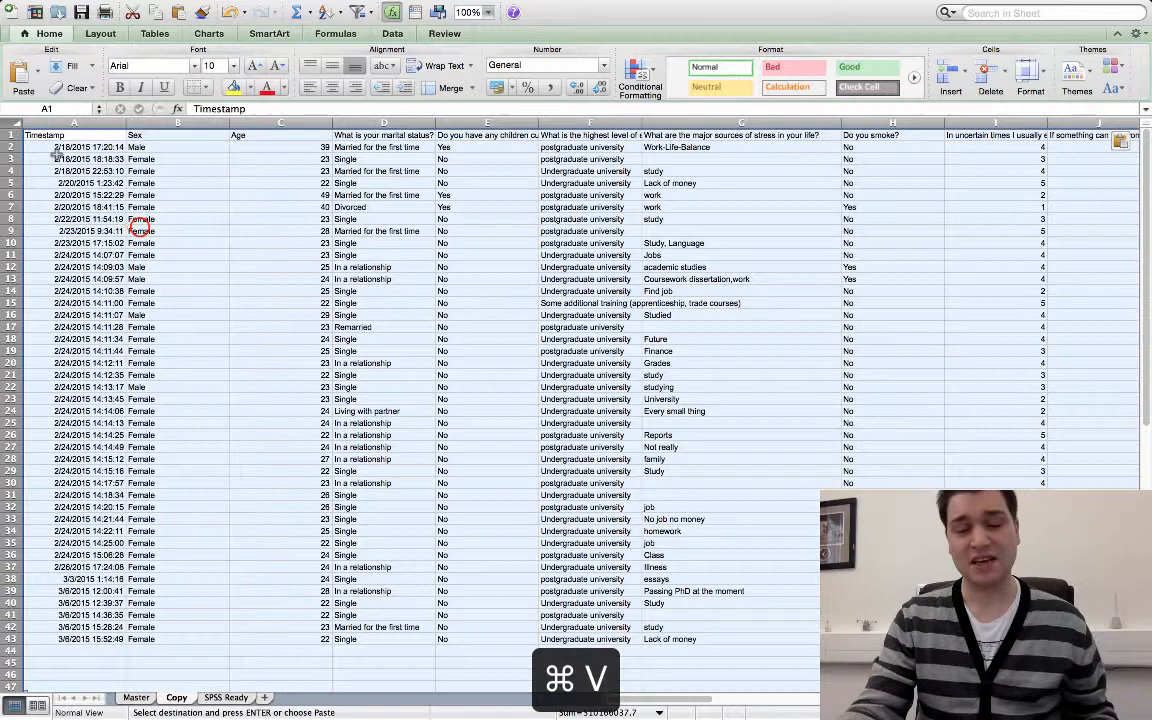
left_click(140, 229)
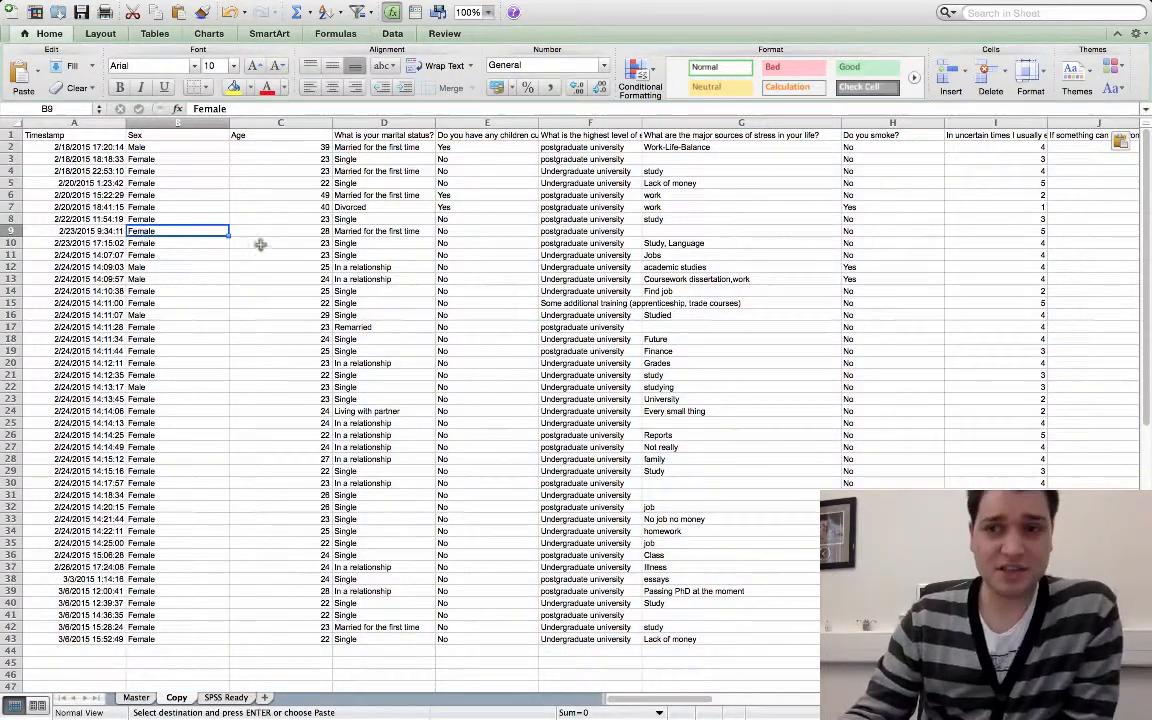
left_click(135, 697)
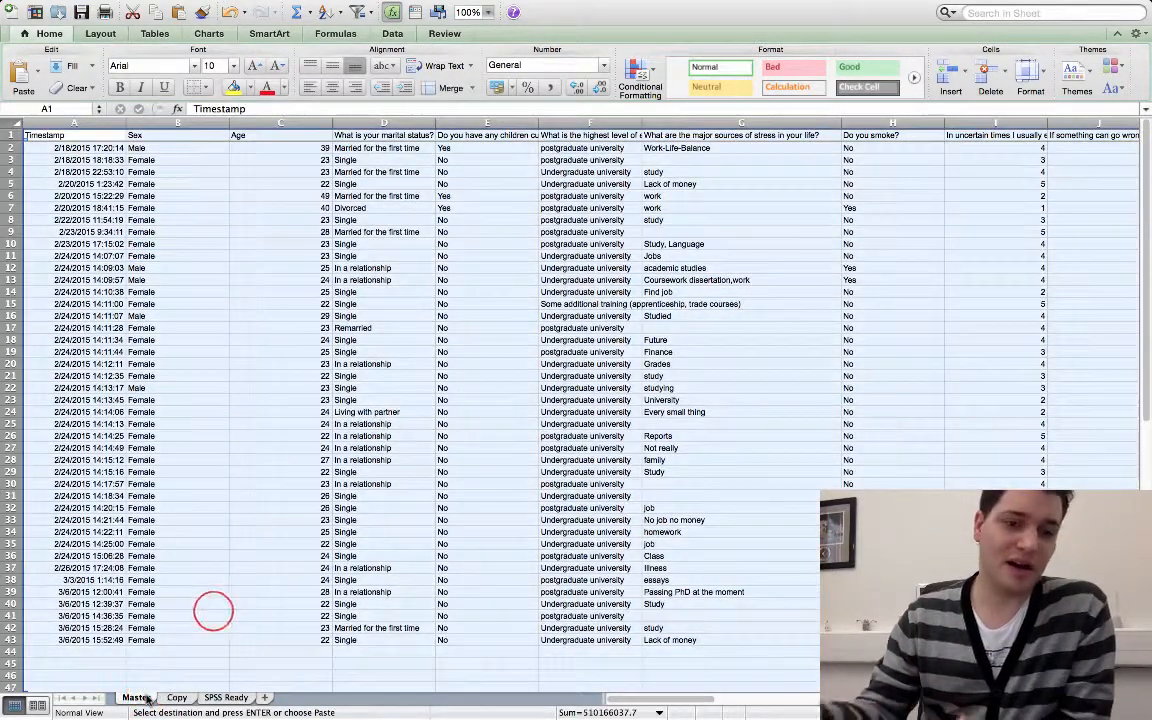
left_click(213, 608)
left_click(177, 697)
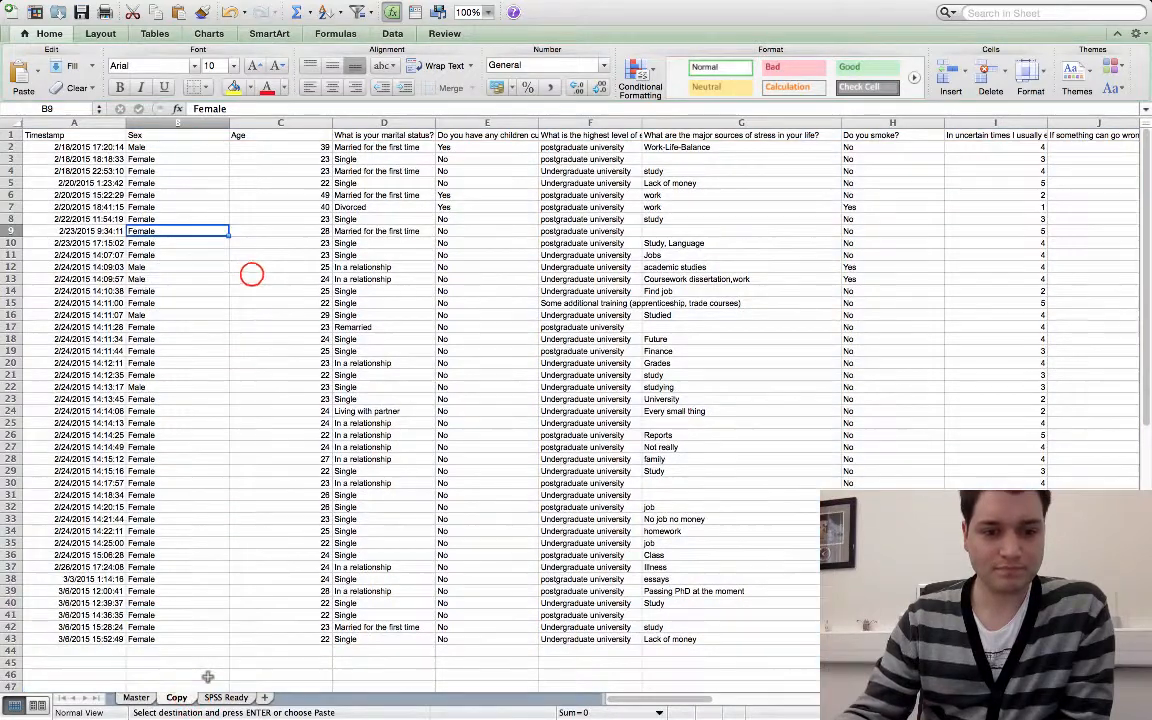
left_click(251, 278)
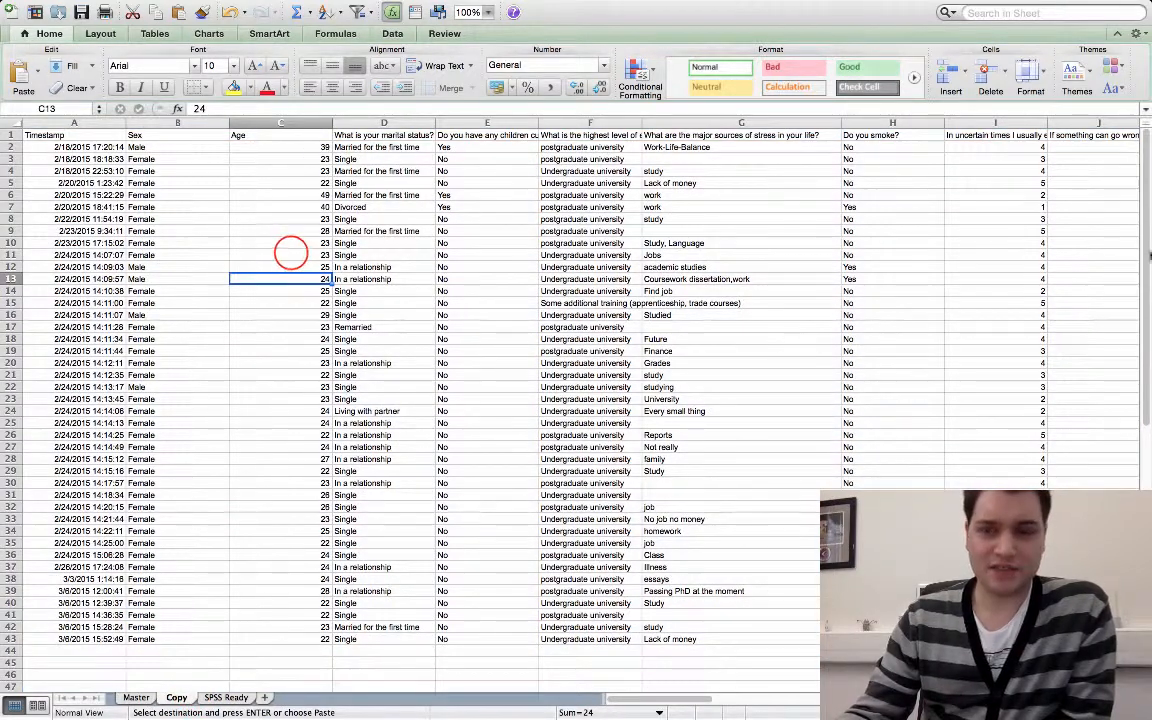
left_click(285, 254)
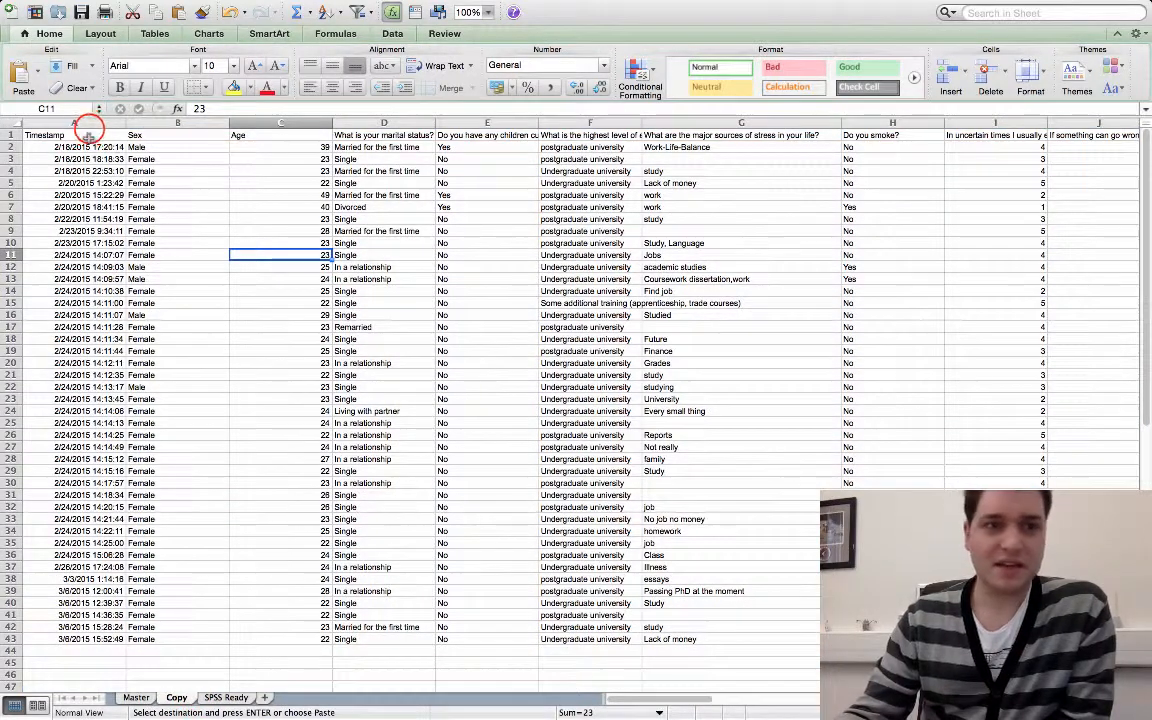
left_click(92, 122)
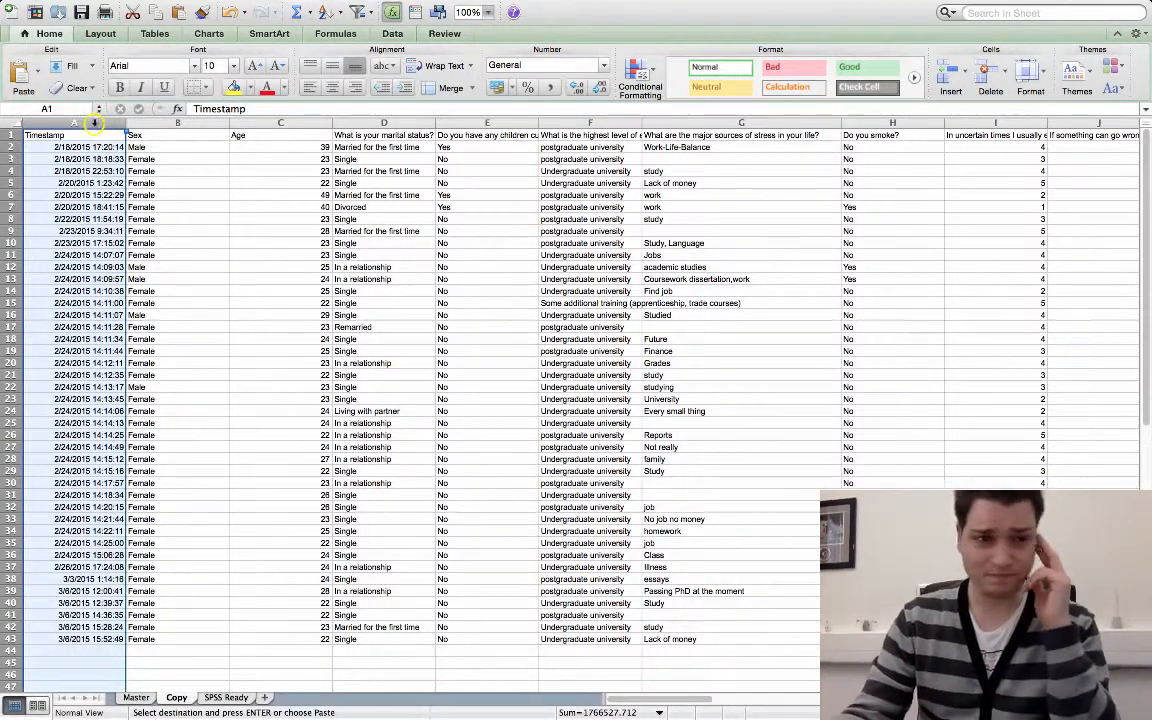
right_click(94, 122)
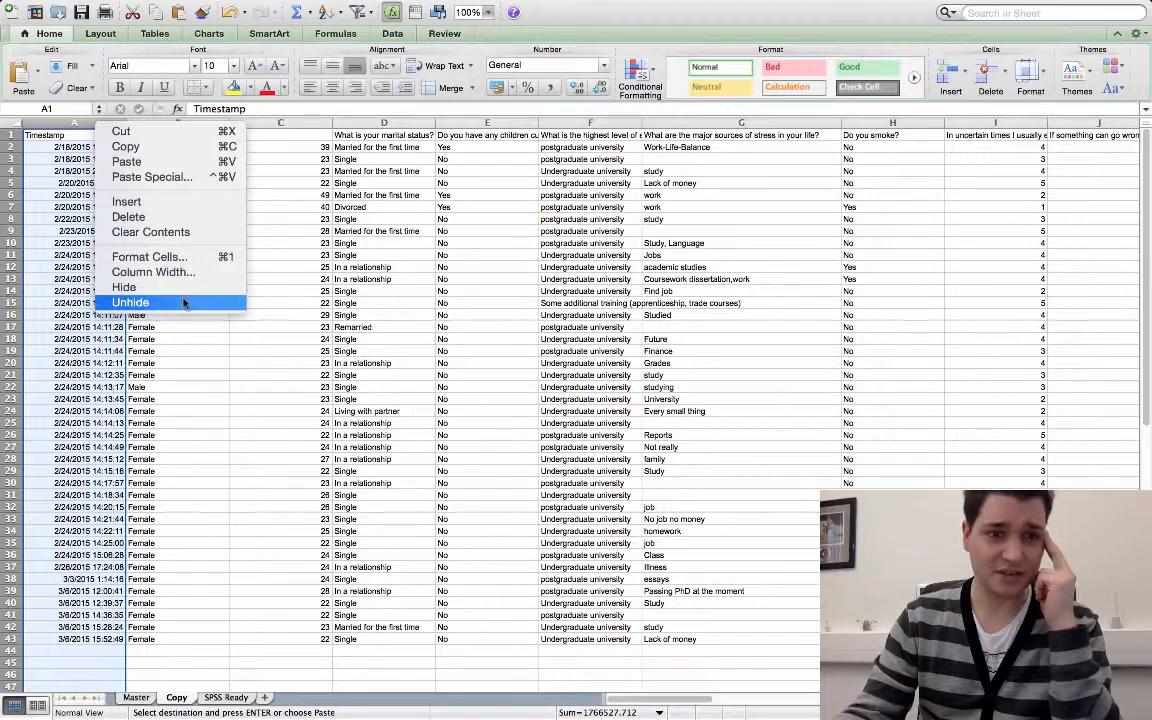
left_click(104, 214)
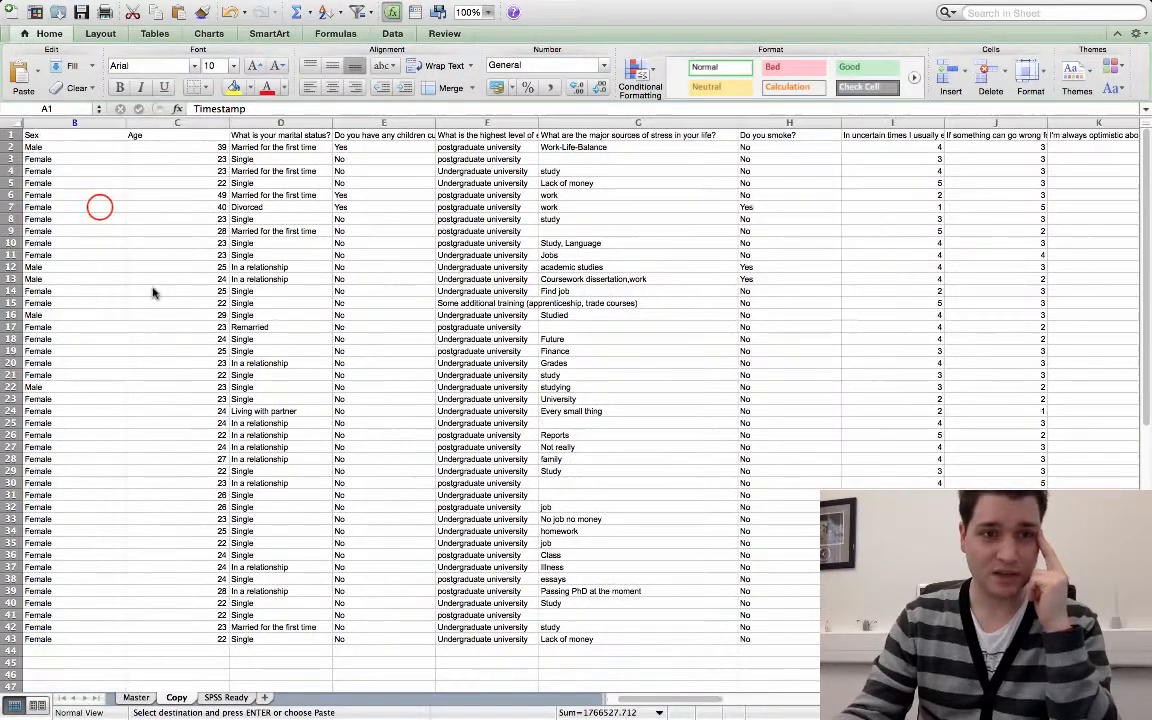
left_click(100, 207)
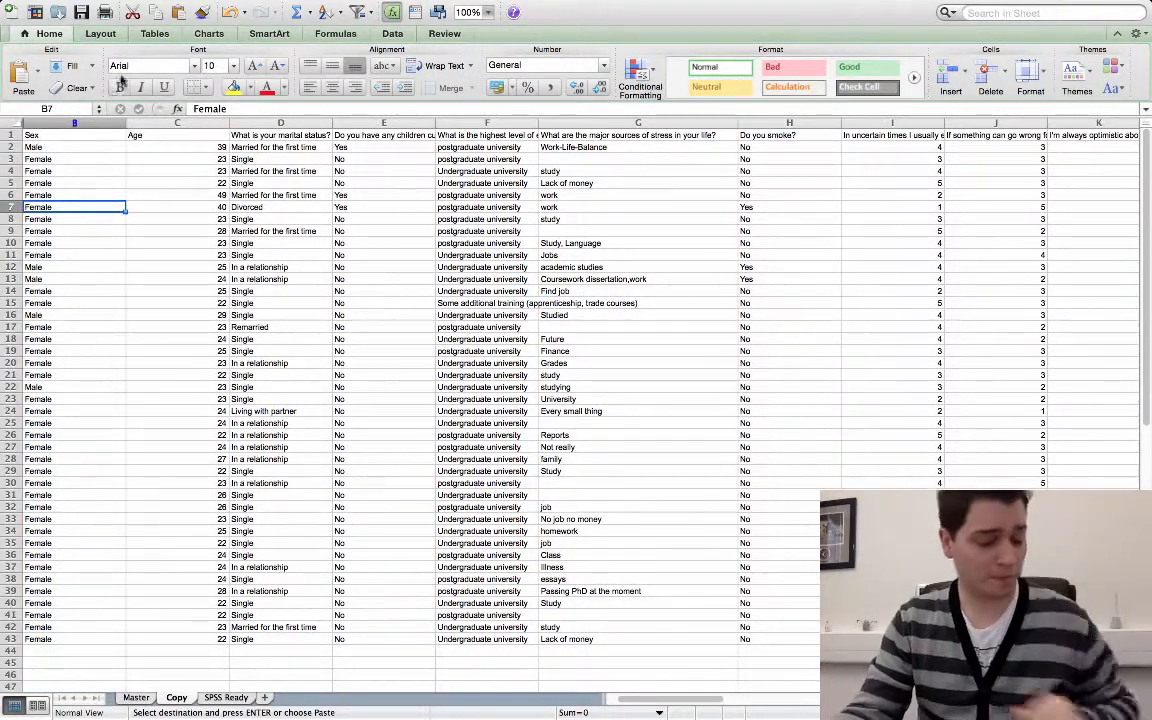
key("super+z")
Delete the Timestamp column from the Copy sheet.
right_click(90, 121)
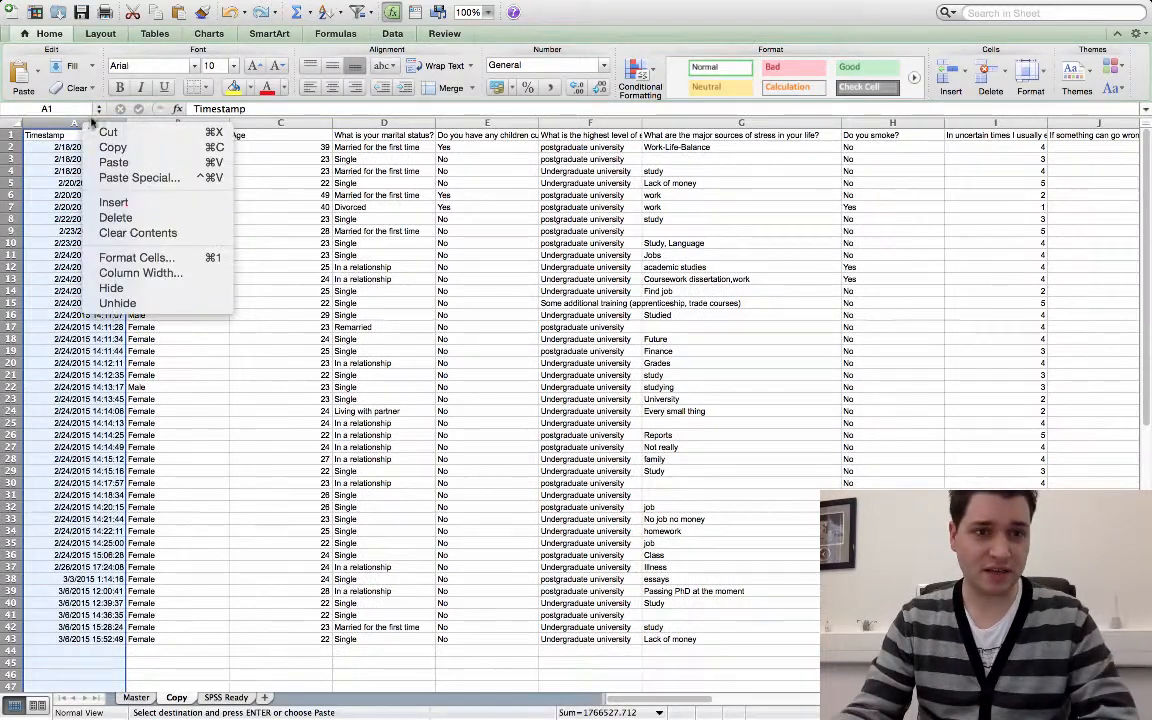
left_click(141, 217)
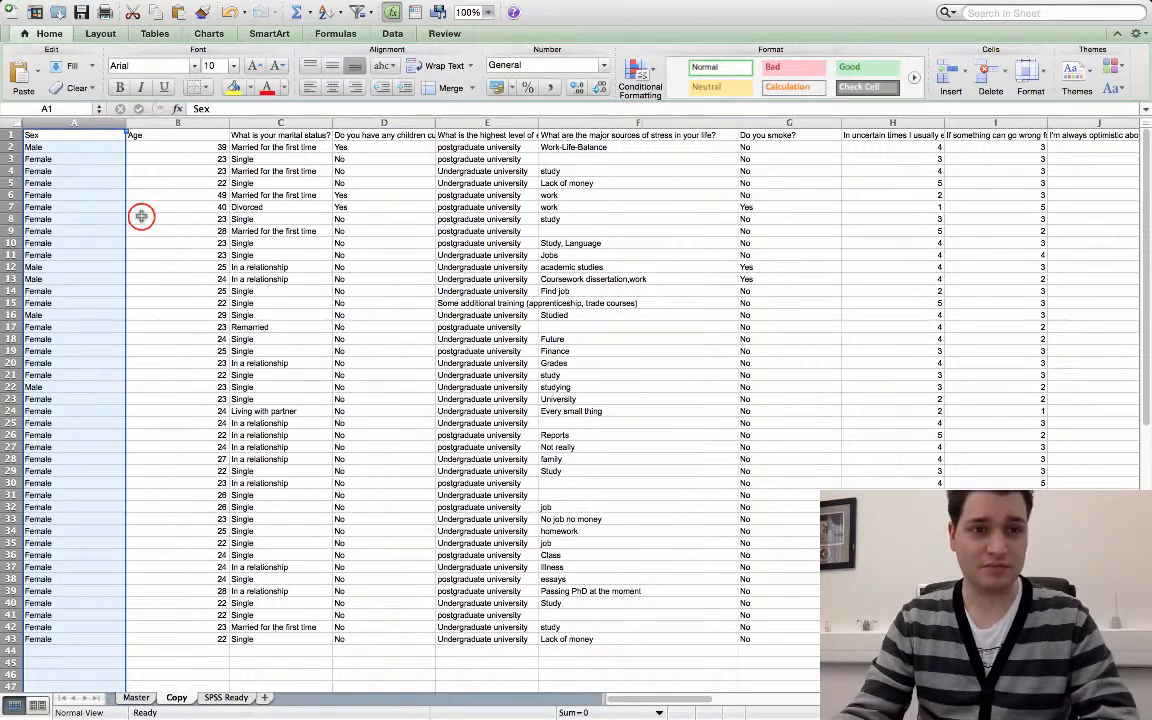
left_click(141, 217)
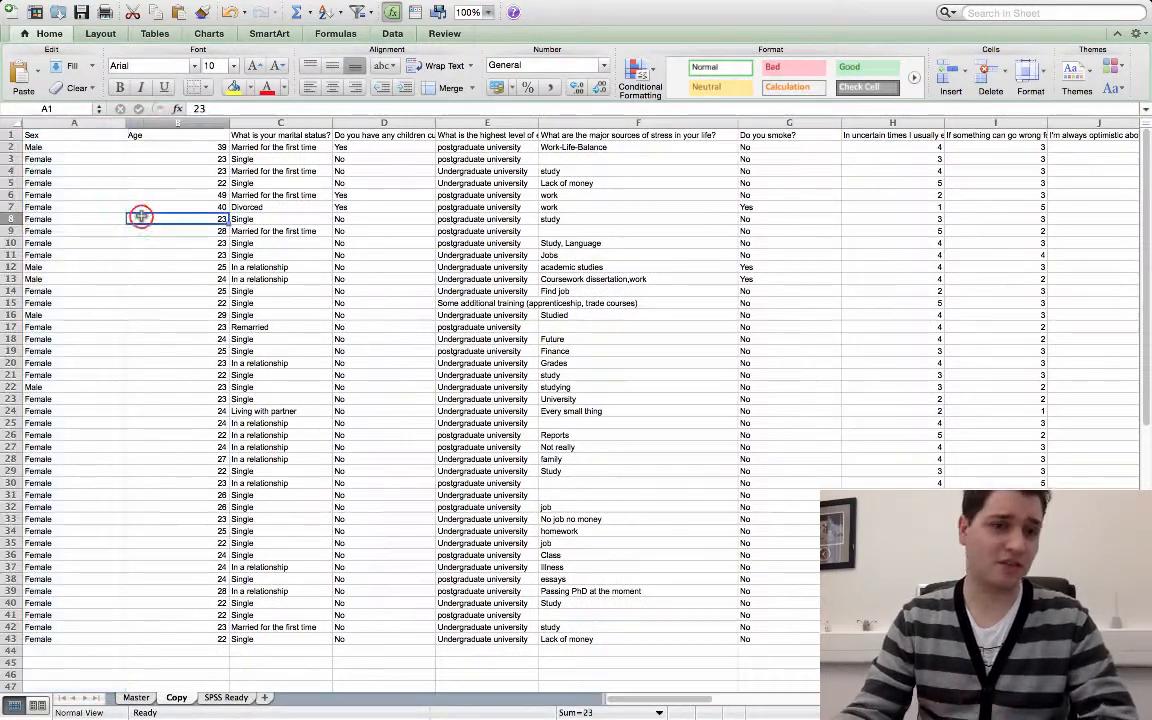
Make the header row, row 1, of the Copy sheet bold.
left_click(11, 134)
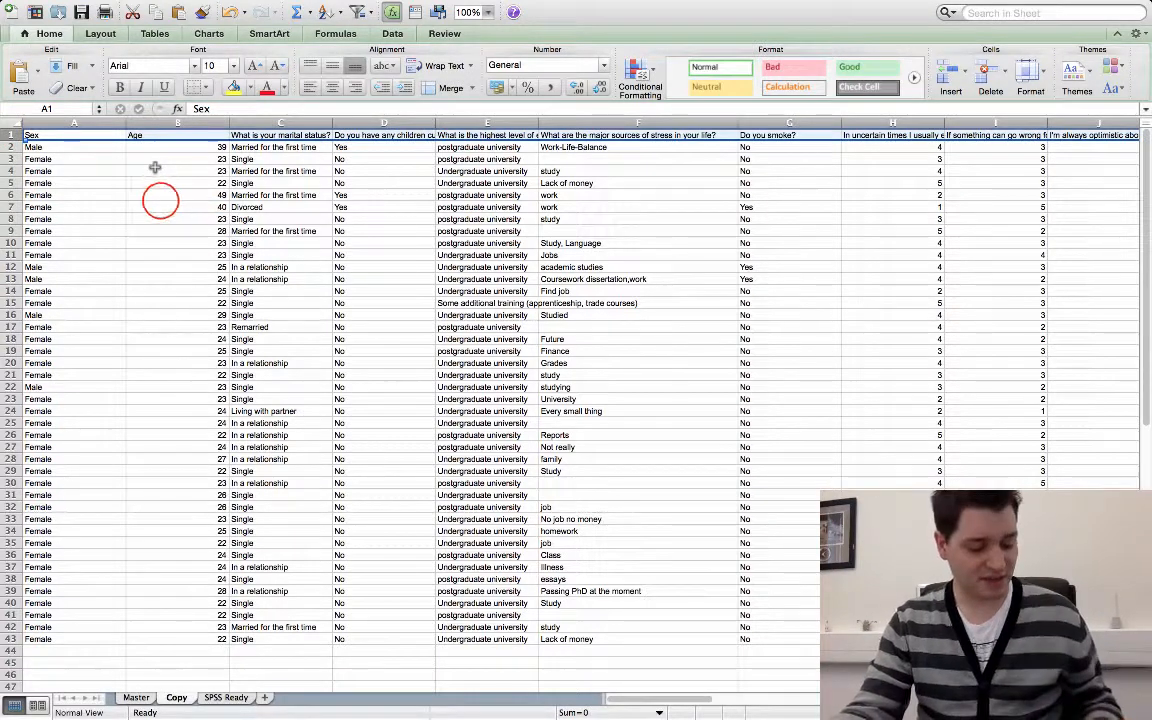
key("super+b")
left_click(160, 205)
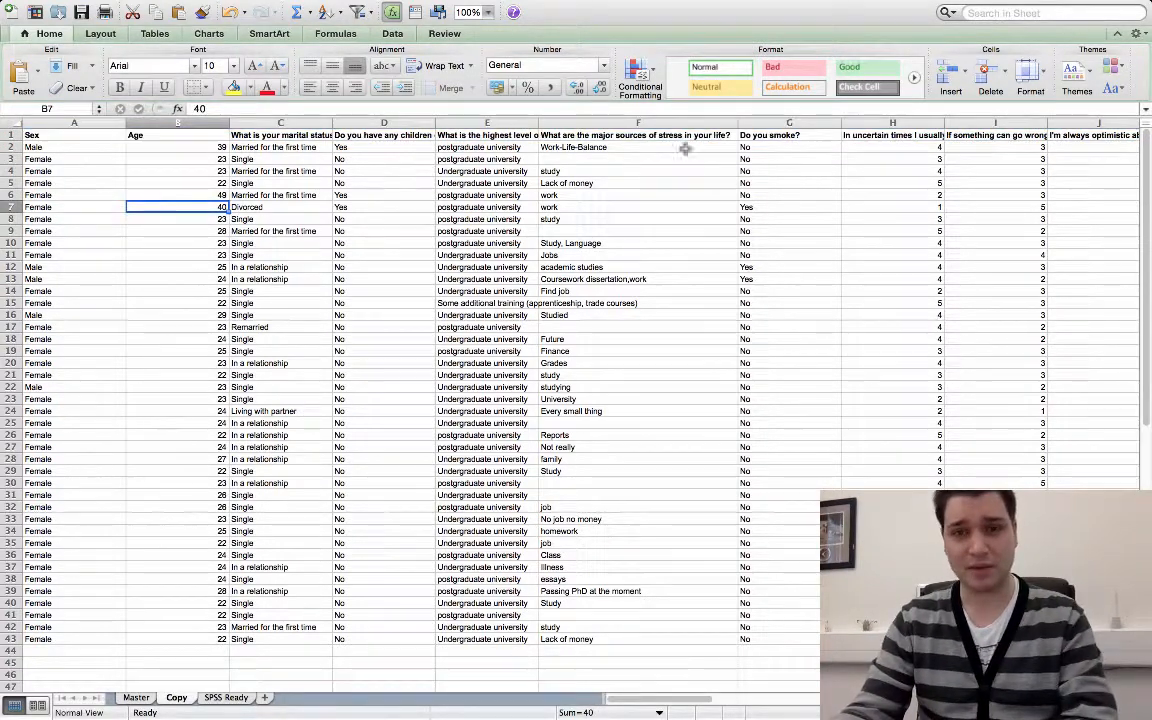
scroll(296, 267, "right", 10)
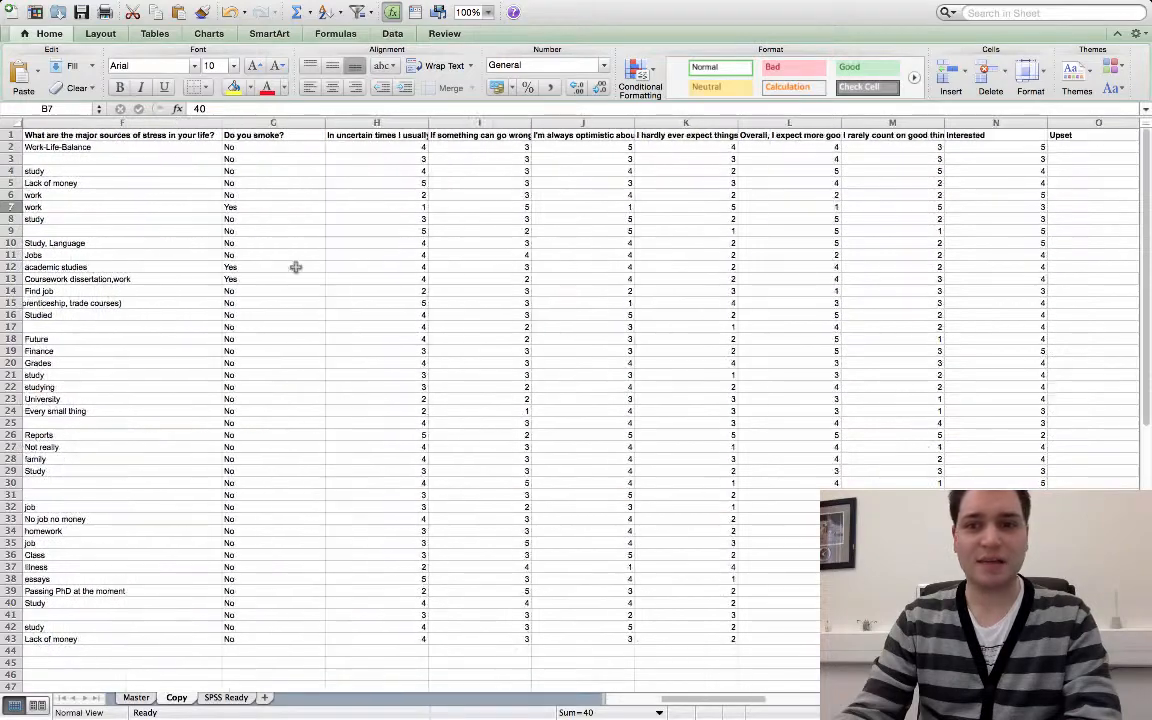
scroll(298, 265, "left", 10)
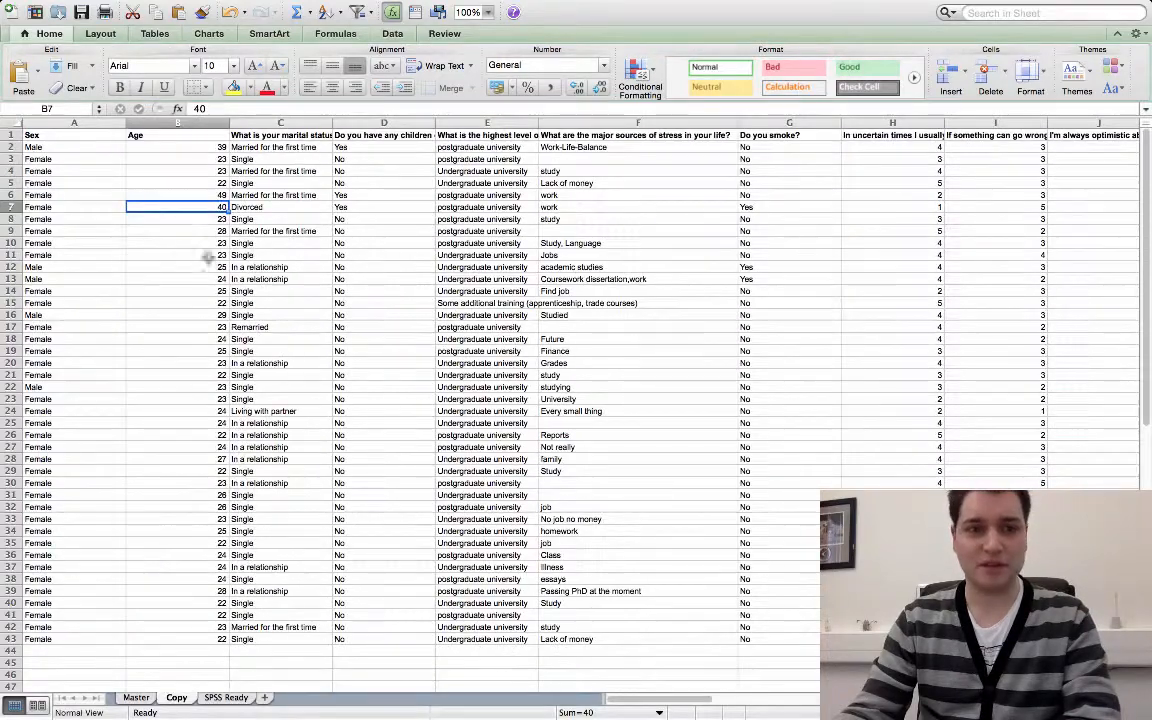
Link cell A1 of the SPSS Ready sheet to the Sex header with the formula =Copy!A1.
left_click(212, 697)
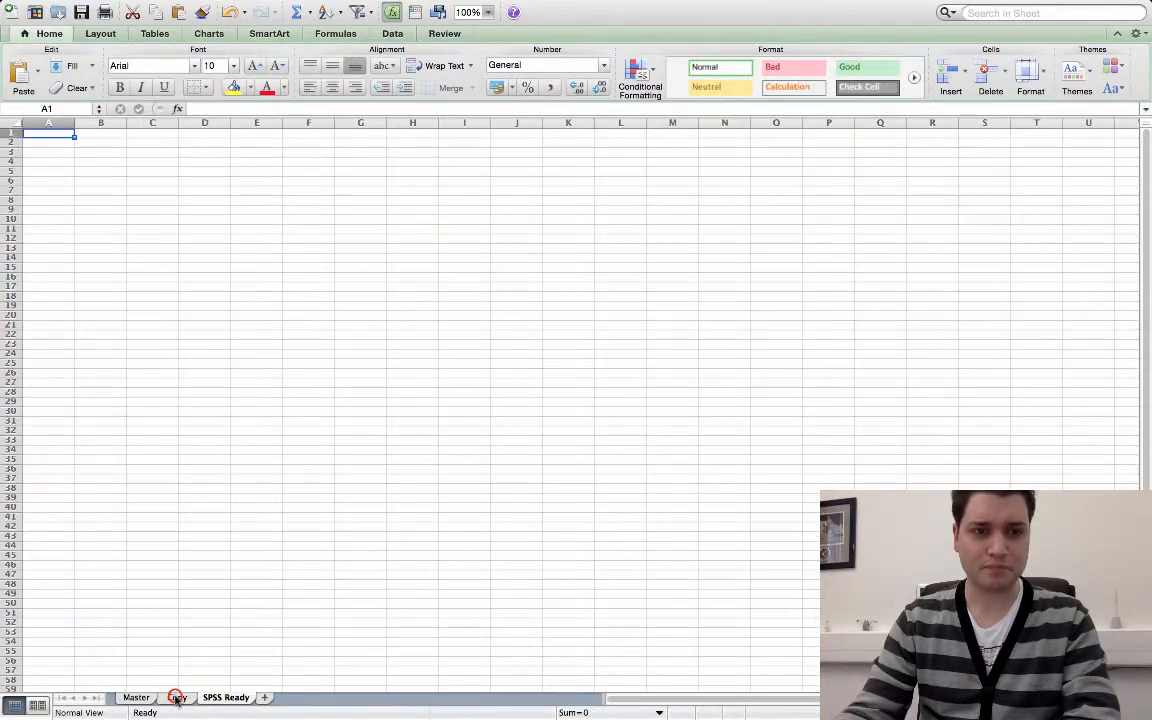
left_click(175, 697)
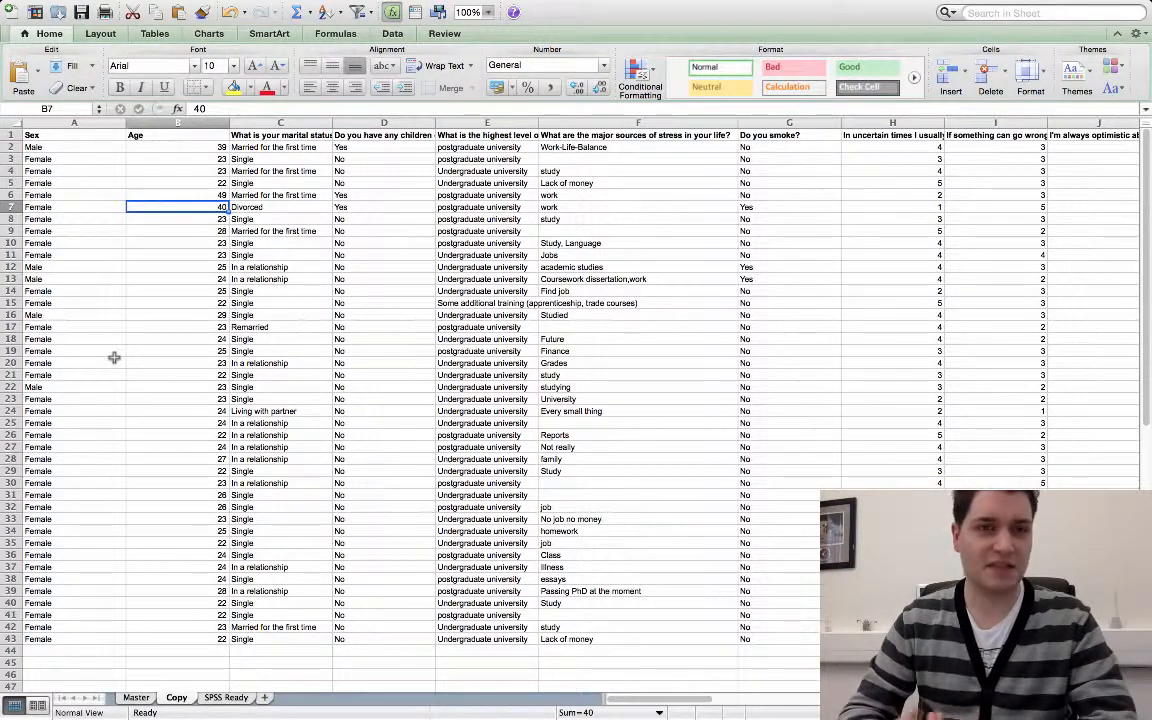
left_click(222, 697)
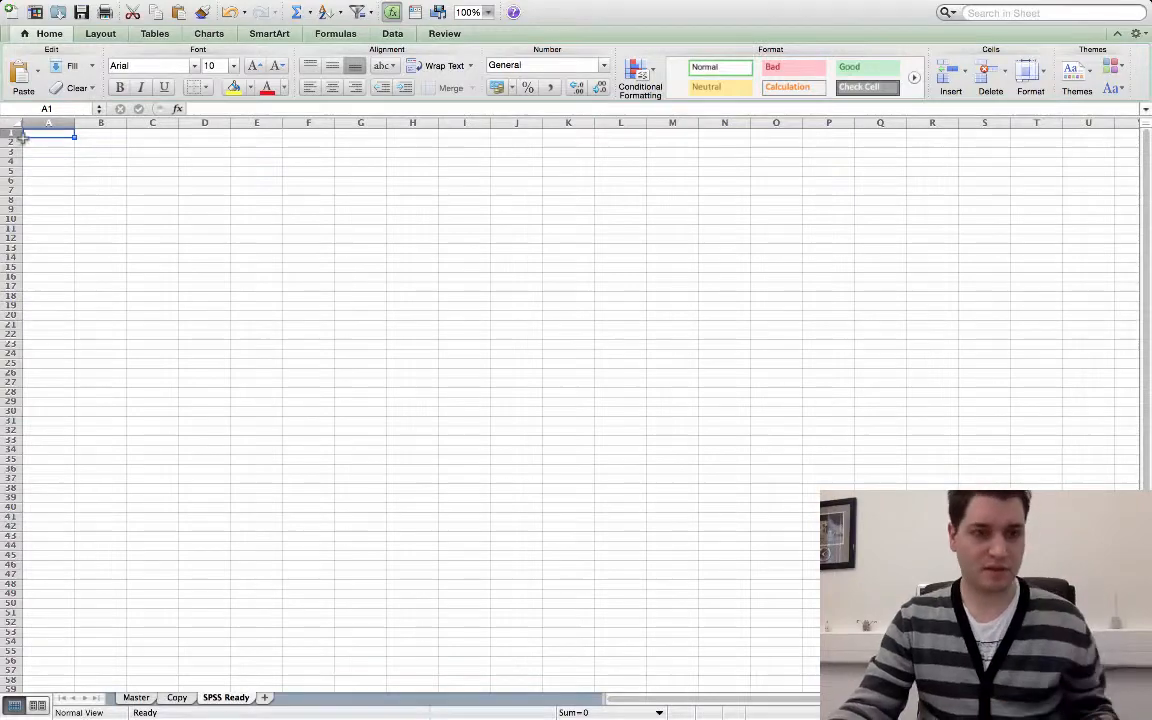
type("=")
left_click(175, 697)
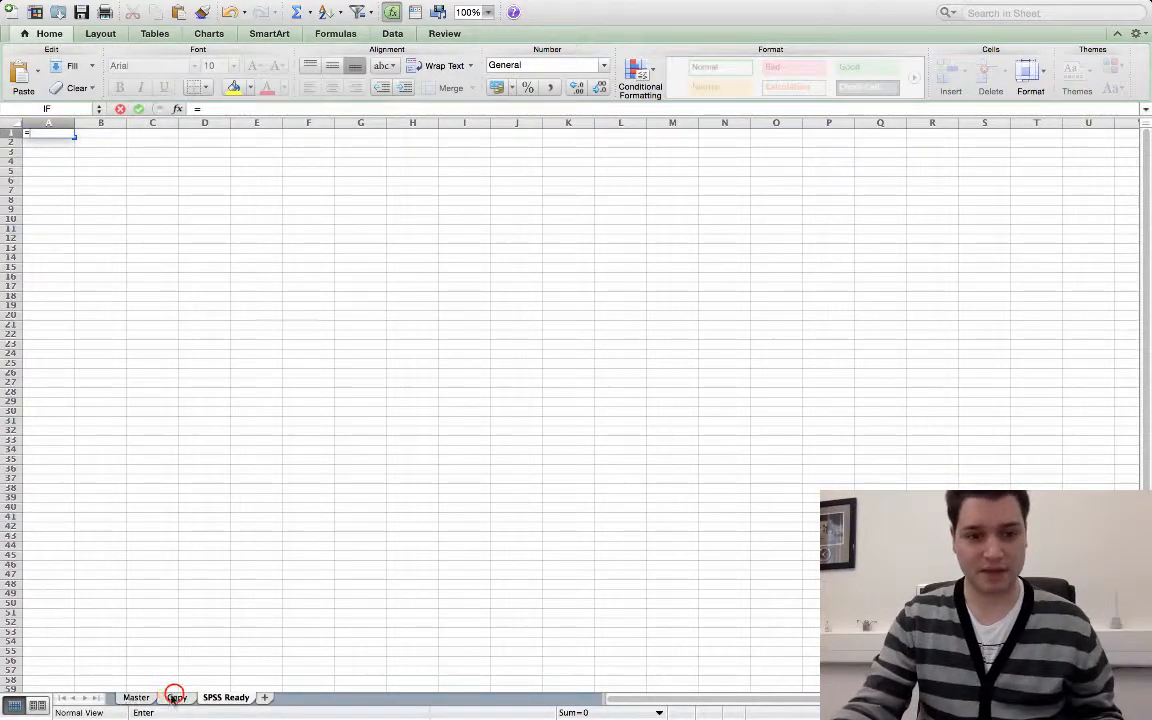
left_click(63, 137)
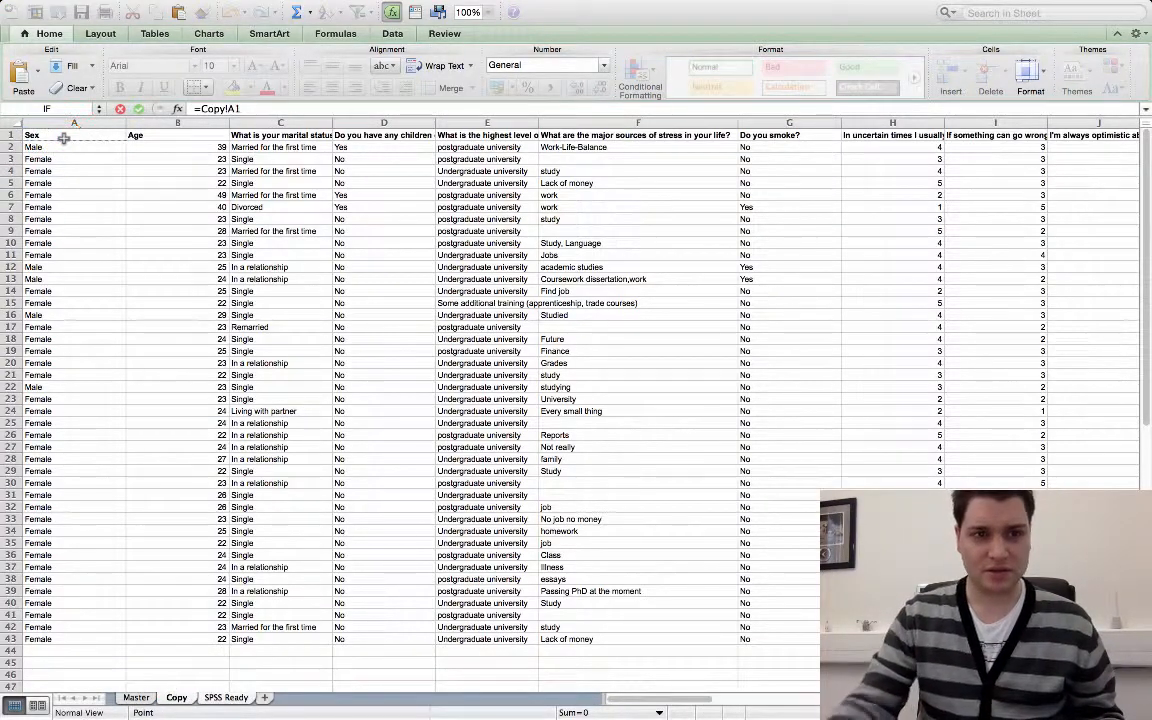
key("Return")
left_click(63, 133)
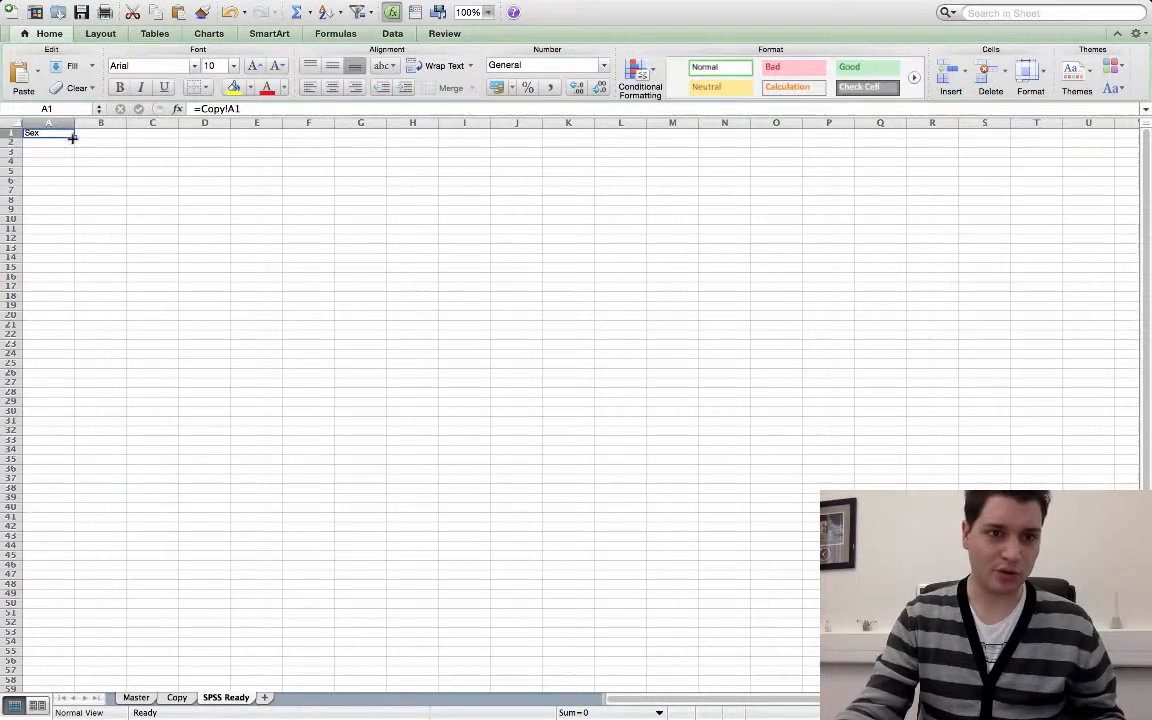
Clear the reference from the formula in A1 of SPSS Ready and rebuild it as =Copy!A1.
left_click(232, 107)
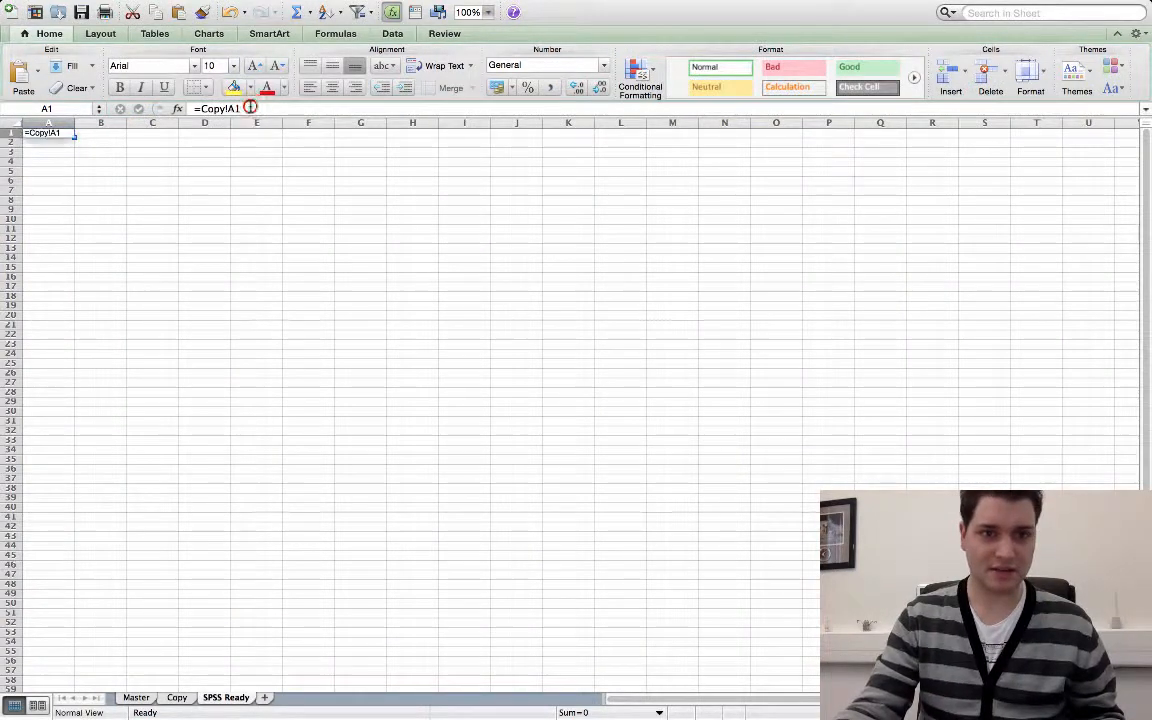
key("BackSpace")
key("BackSpace")
key("BackSpace")
key("BackSpace")
key("BackSpace")
key("BackSpace")
key("BackSpace")
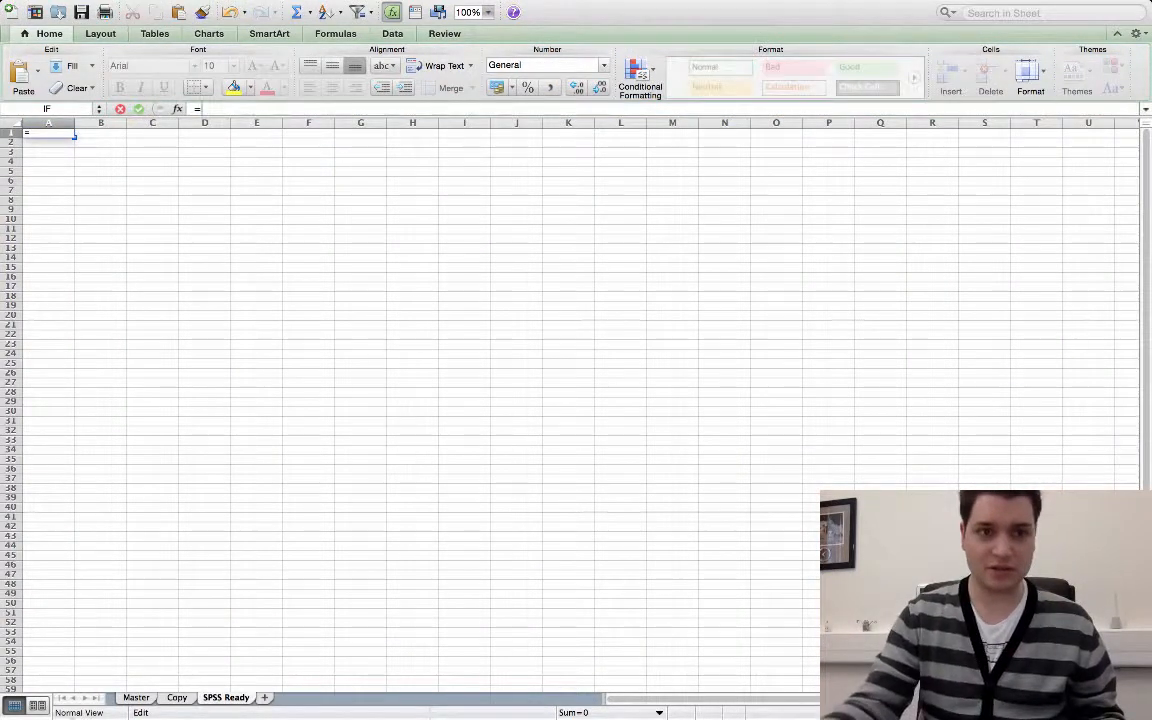
left_click(178, 697)
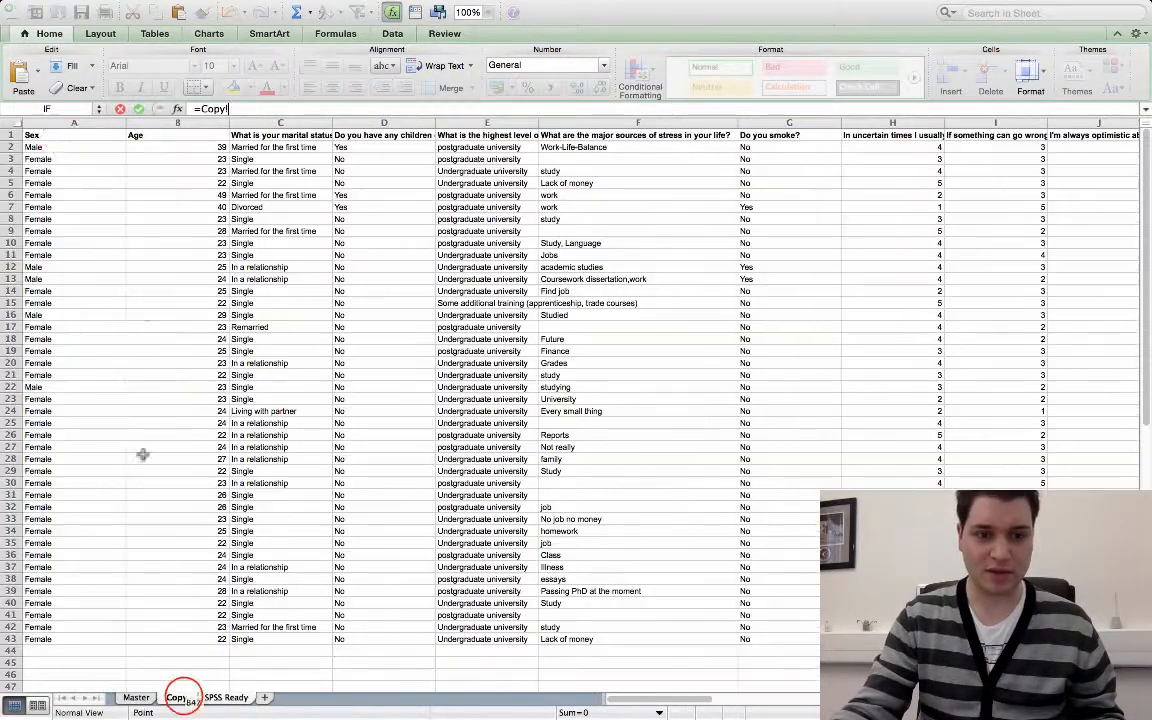
left_click(61, 135)
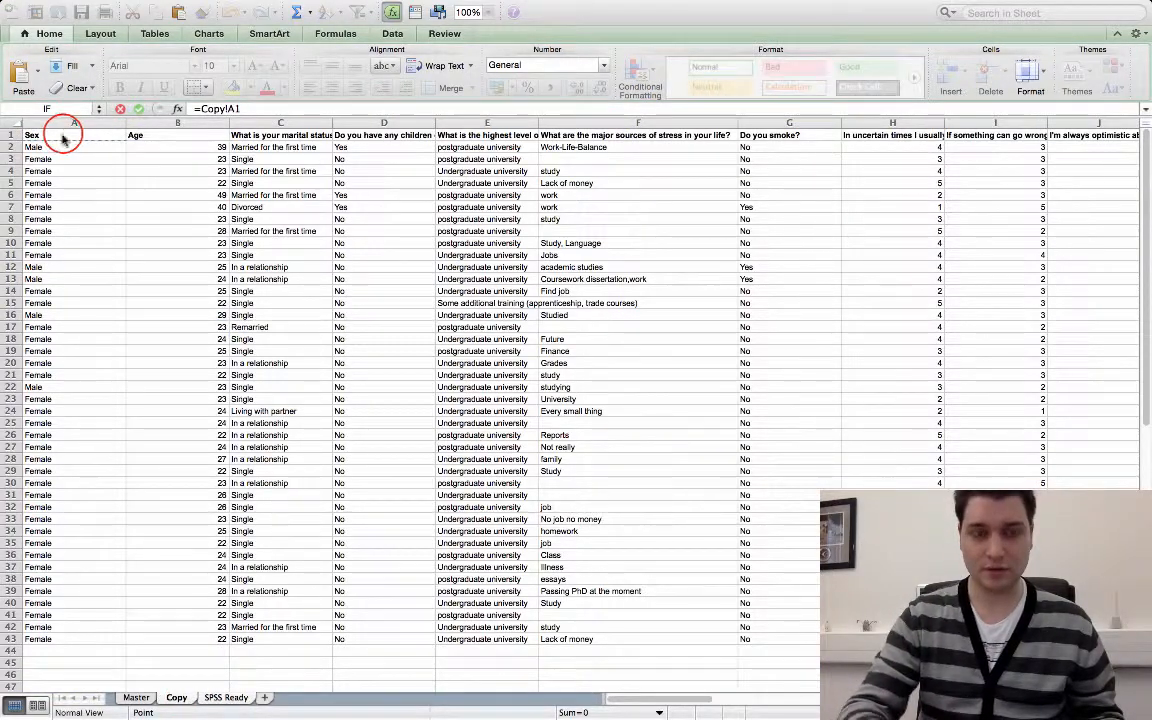
key("Return")
Fill the A1 formula across row 1 of SPSS Ready to column AJ, through the Student ID Number header.
left_click(62, 133)
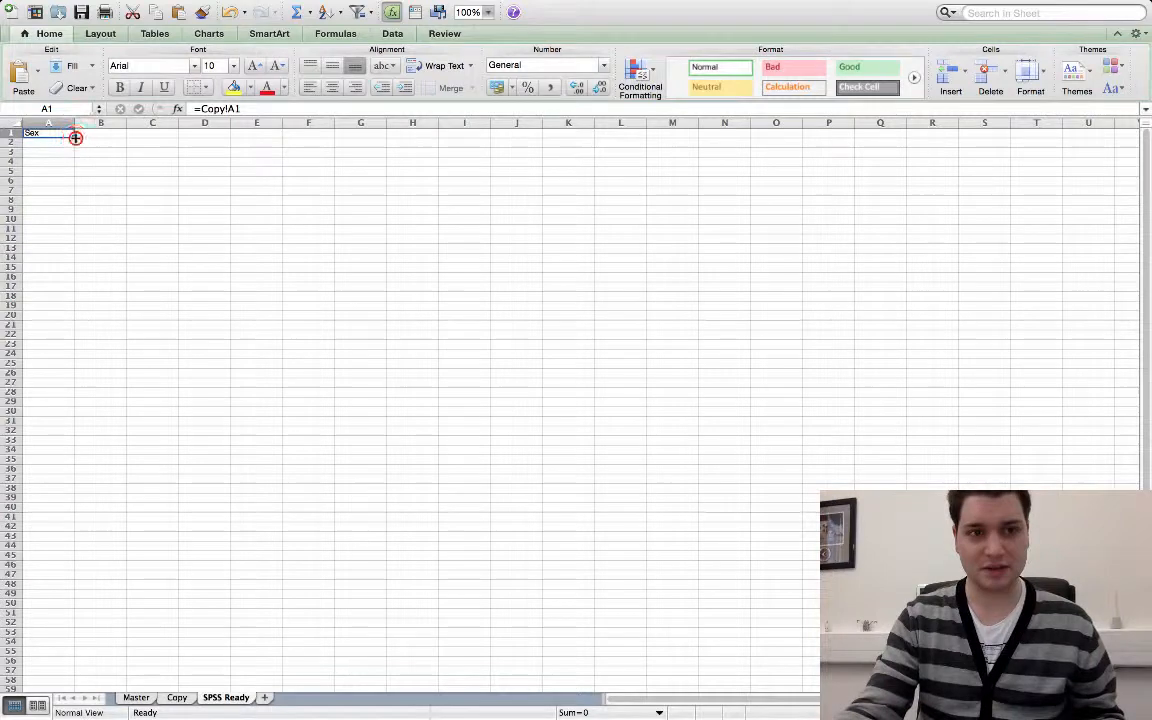
left_click_drag(75, 137, 1096, 160)
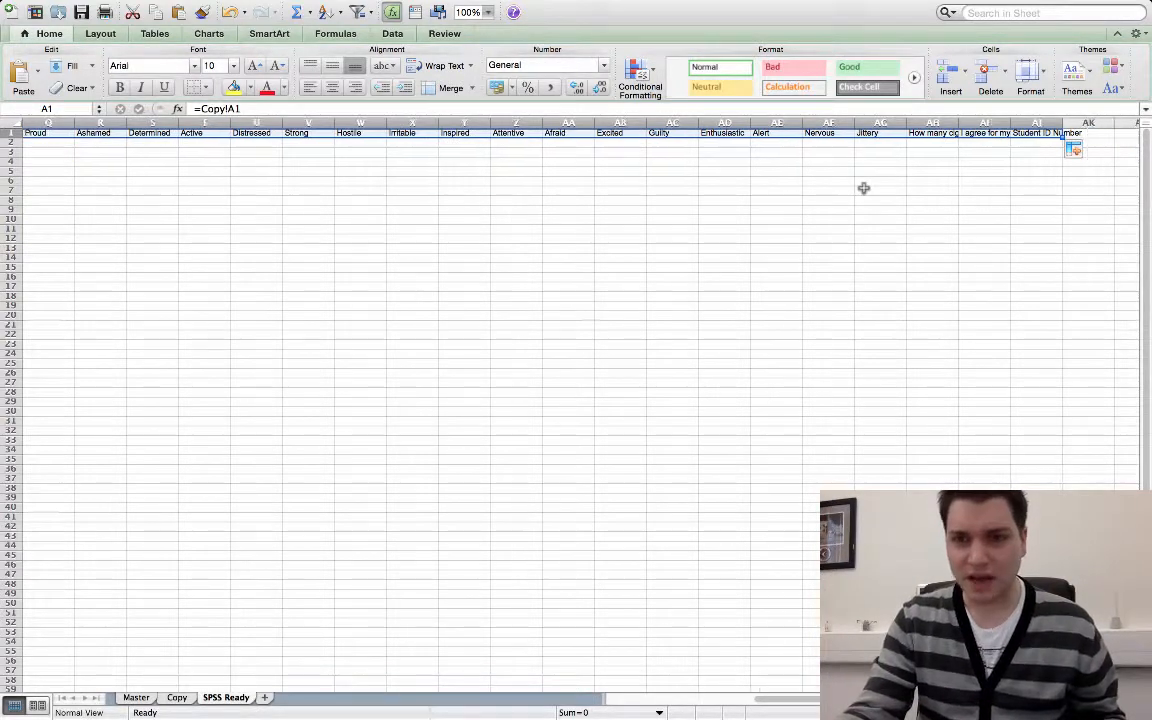
scroll(867, 188, "right", 4)
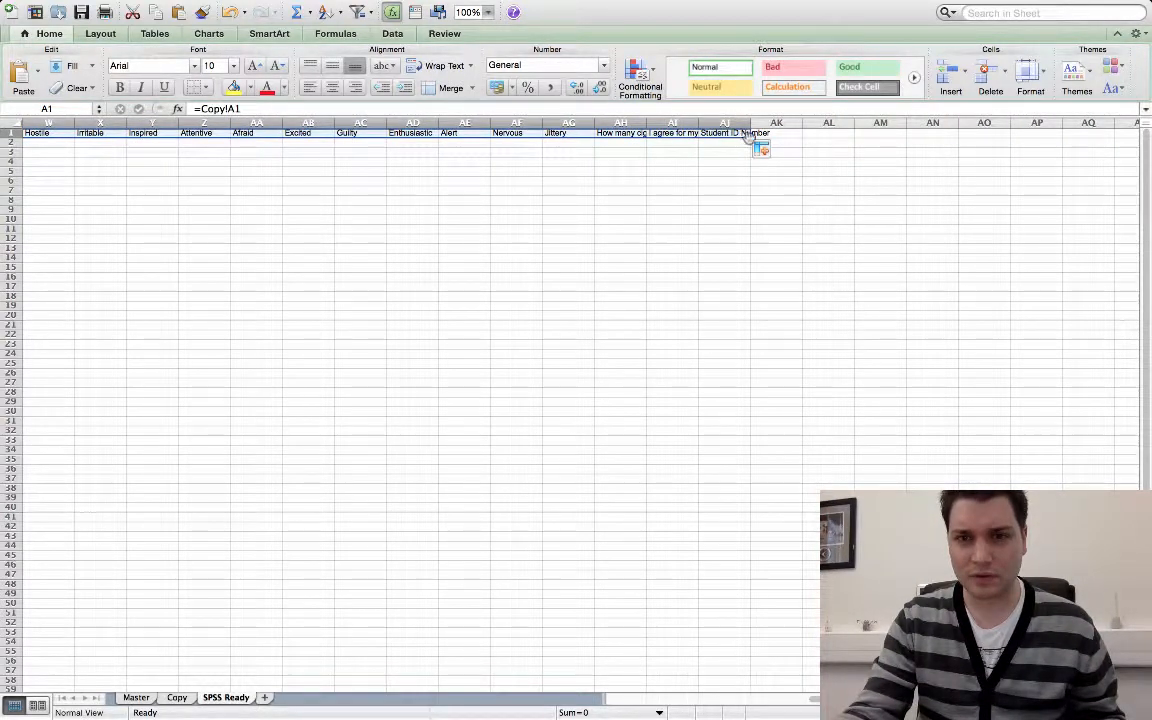
left_click(829, 158)
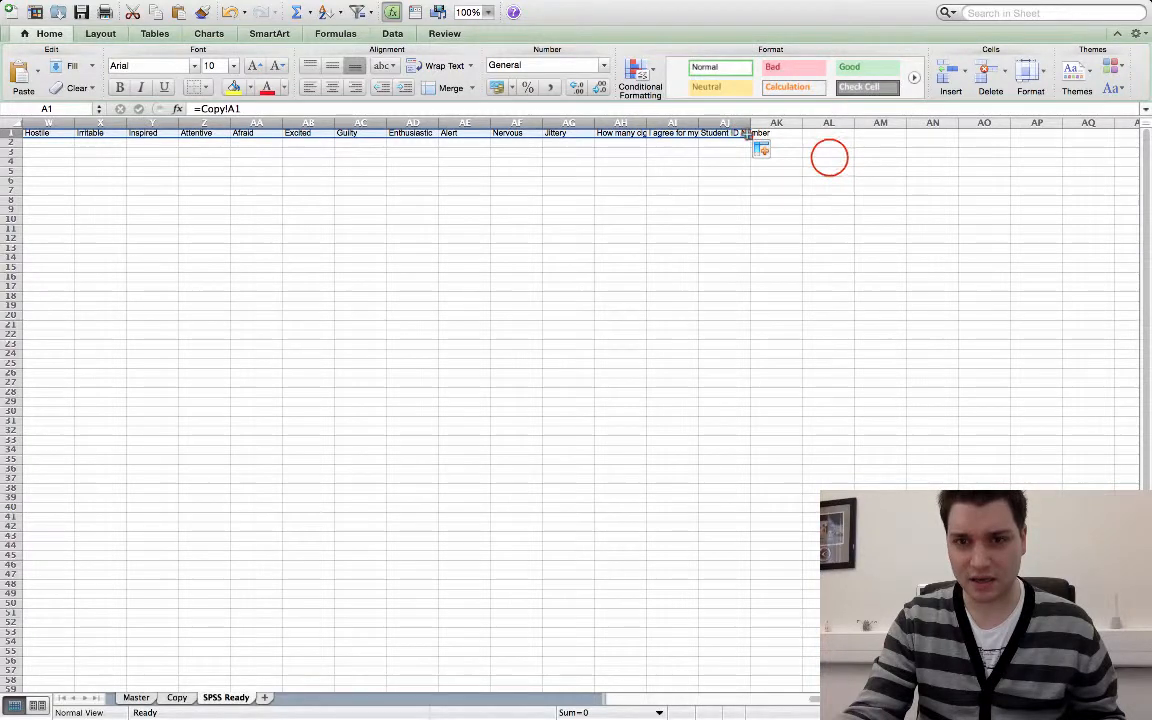
left_click(740, 134)
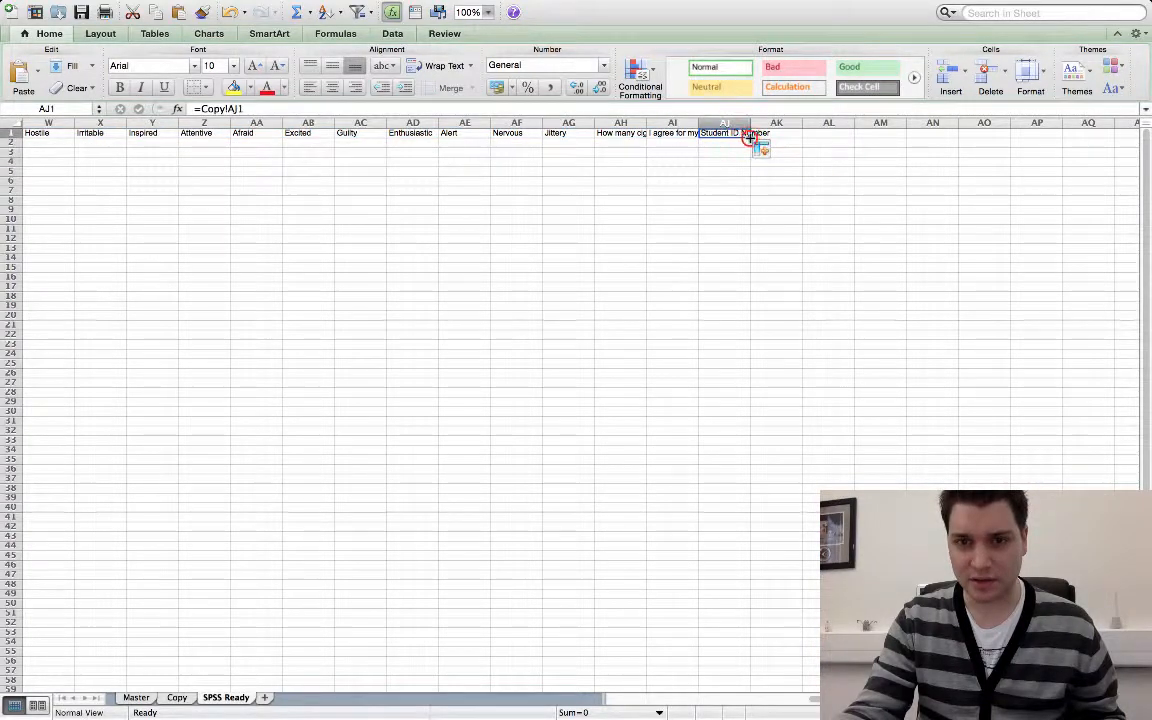
Extend the header formulas in row 1 of SPSS Ready past column AJ and delete the surplus columns AM to AP.
left_click_drag(749, 138, 1047, 126)
left_click(856, 122)
right_click(1042, 122)
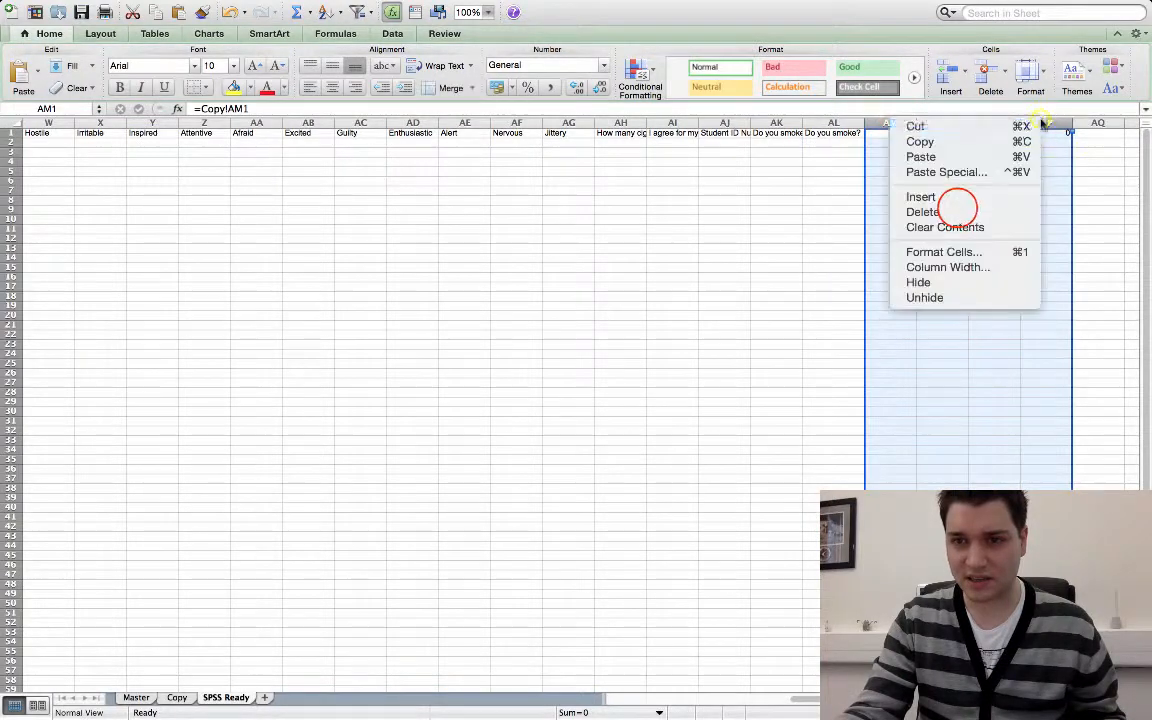
left_click(957, 210)
left_click(877, 169)
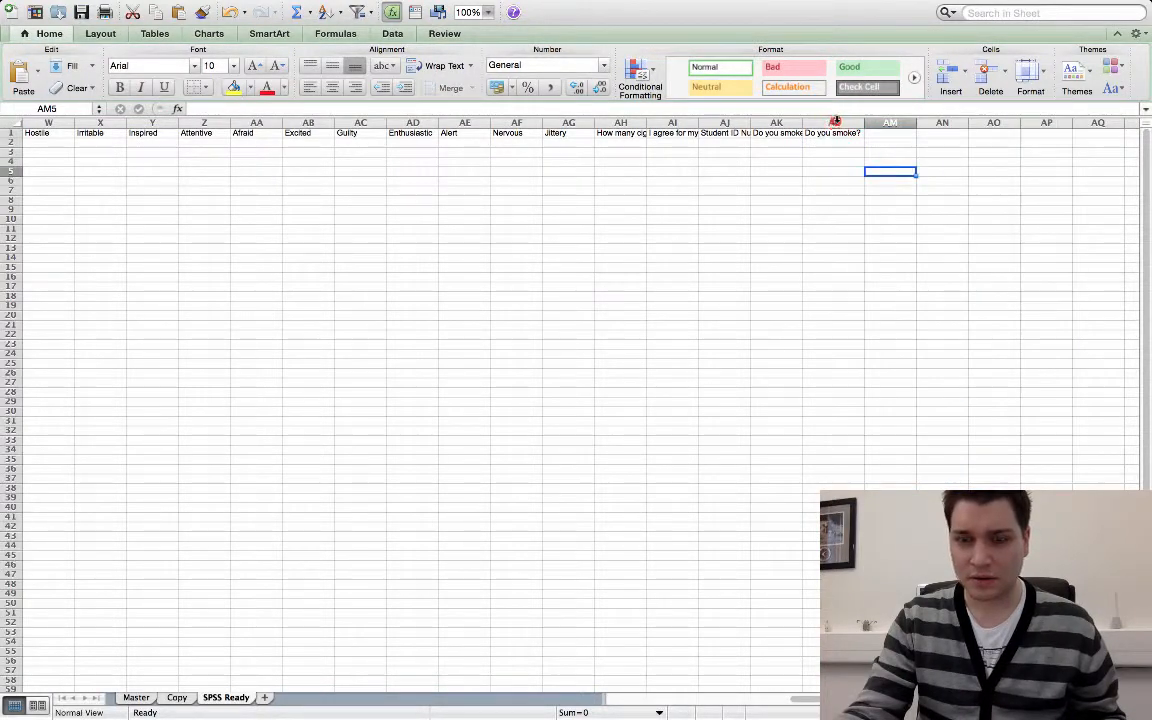
Autofit the widths of columns A to AL in SPSS Ready to their header text.
left_click_drag(836, 122, 12, 703)
double_click(126, 122)
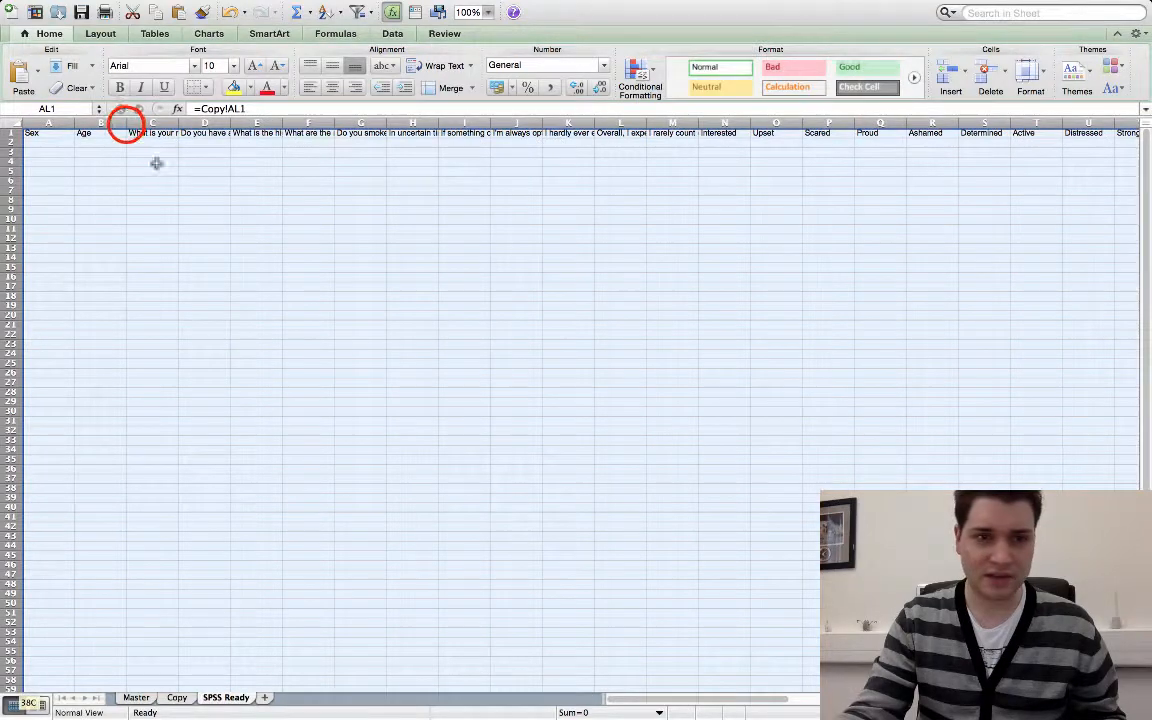
left_click(155, 204)
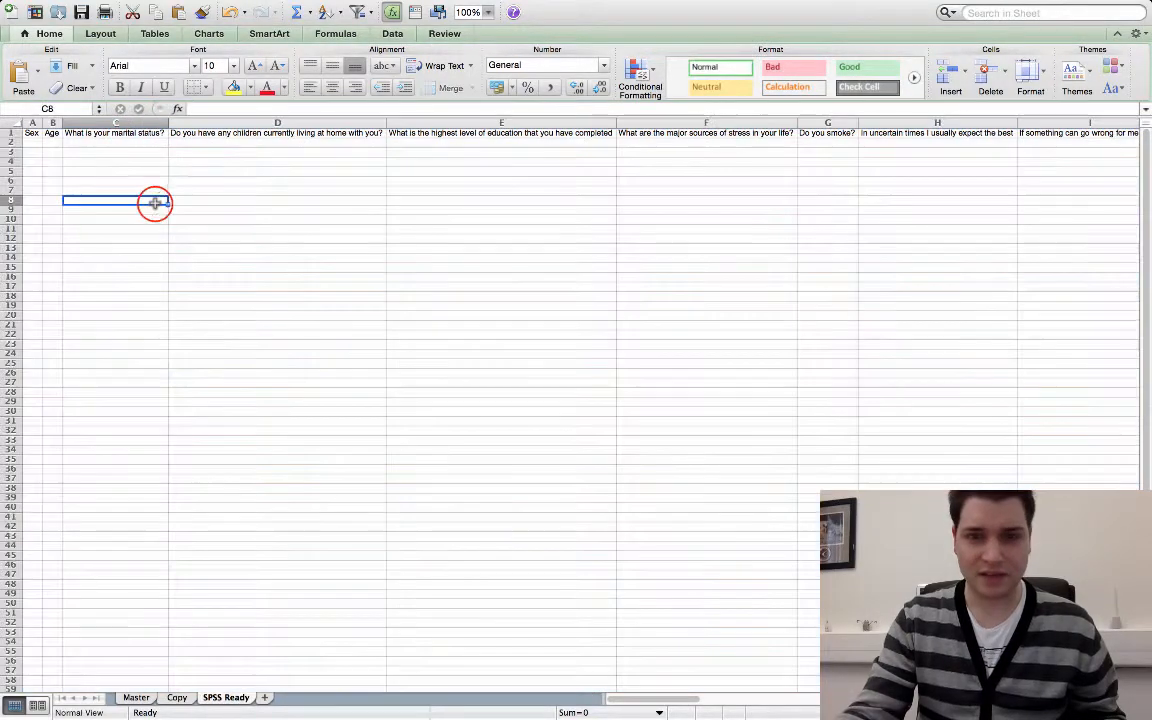
Review the full set of headers across row 1 of SPSS Ready, from Sex to the last Do you smoke? column.
scroll(222, 155, "right", 20)
scroll(222, 155, "left", 10)
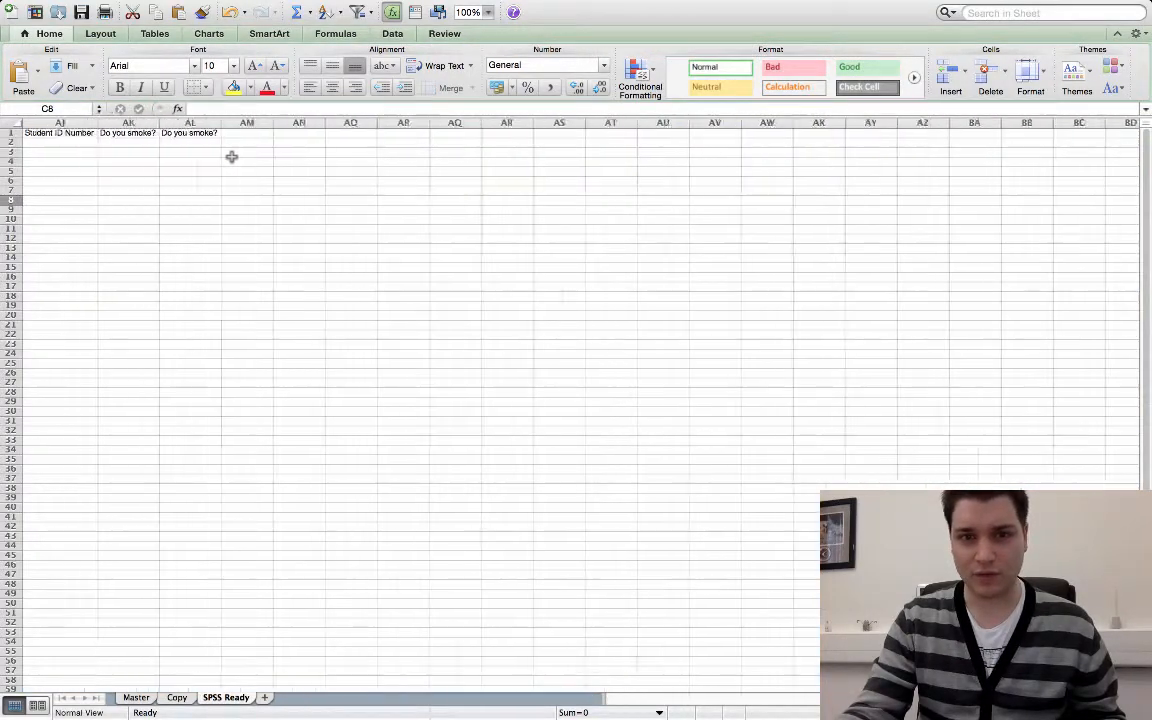
scroll(230, 160, "left", 15)
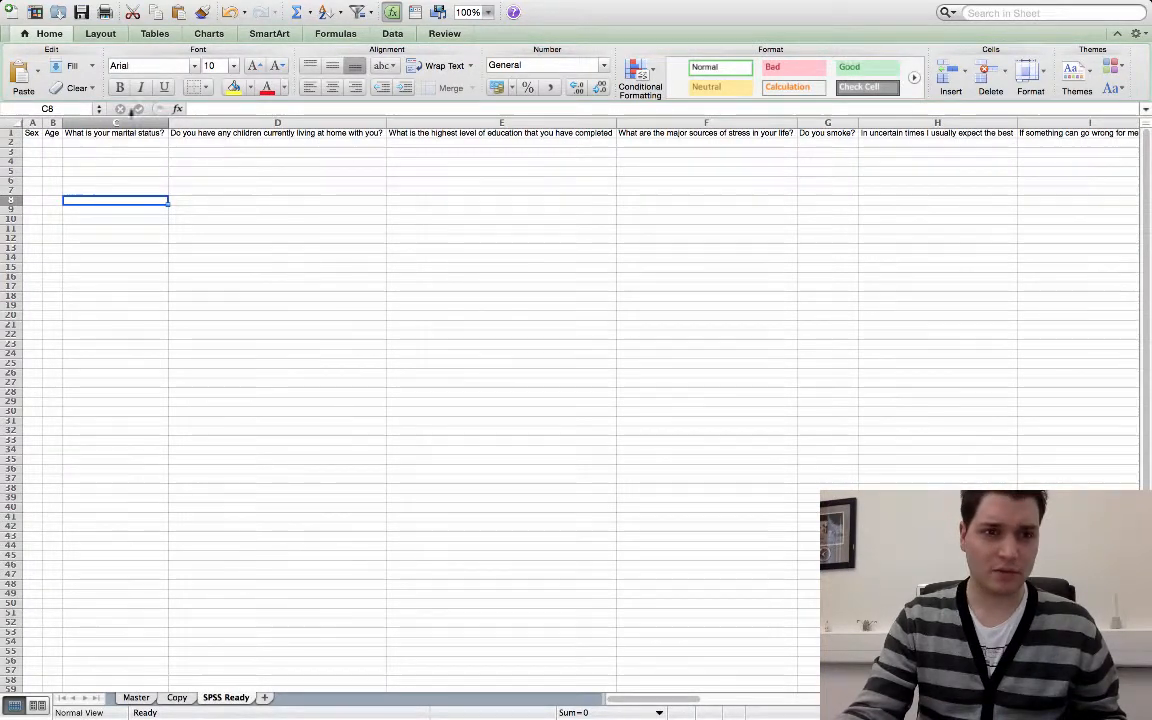
scroll(60, 135, "right", 15)
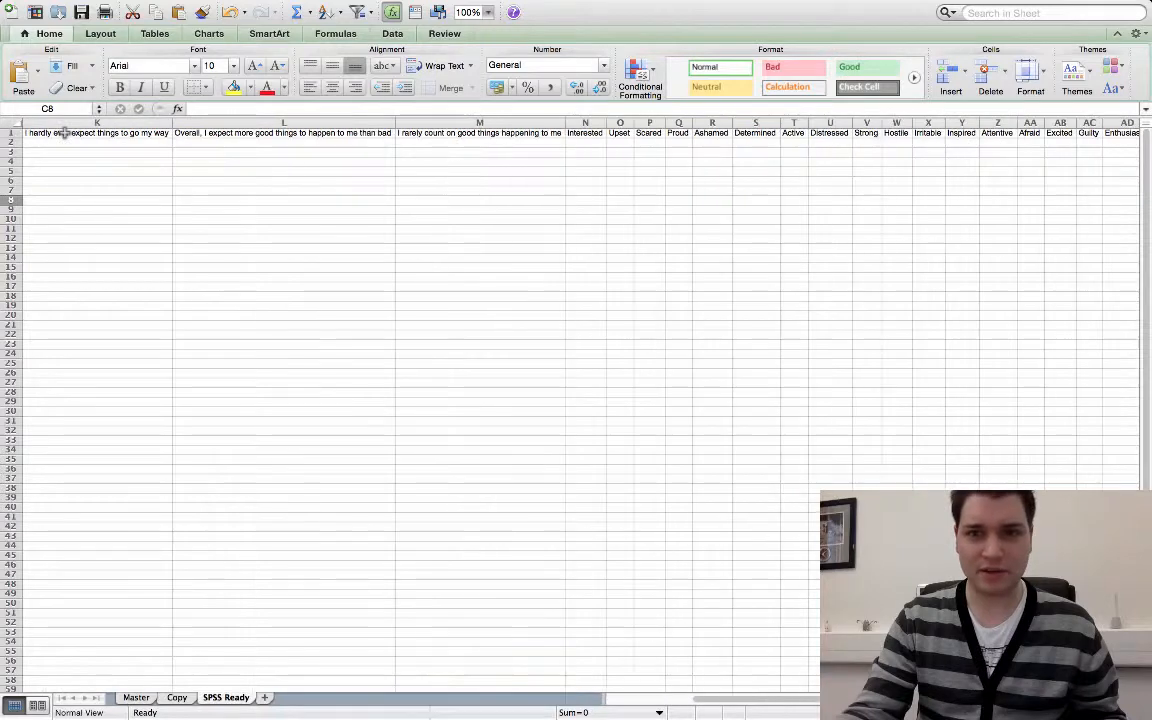
scroll(91, 144, "right", 20)
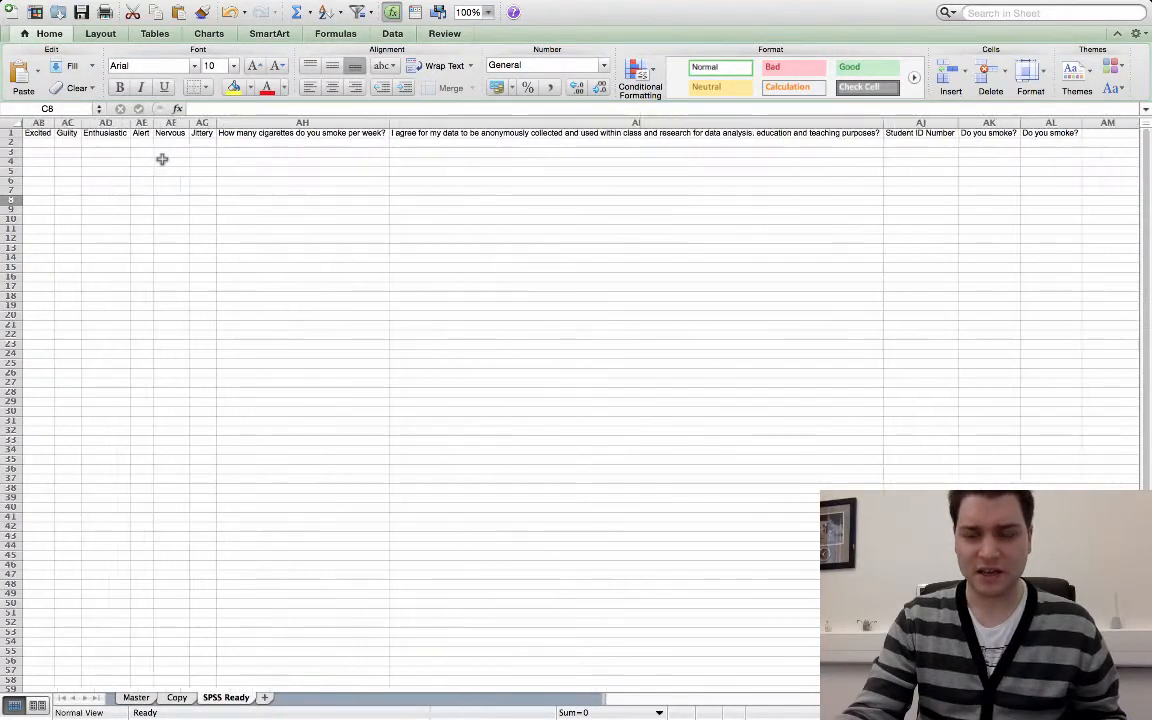
scroll(150, 155, "left", 20)
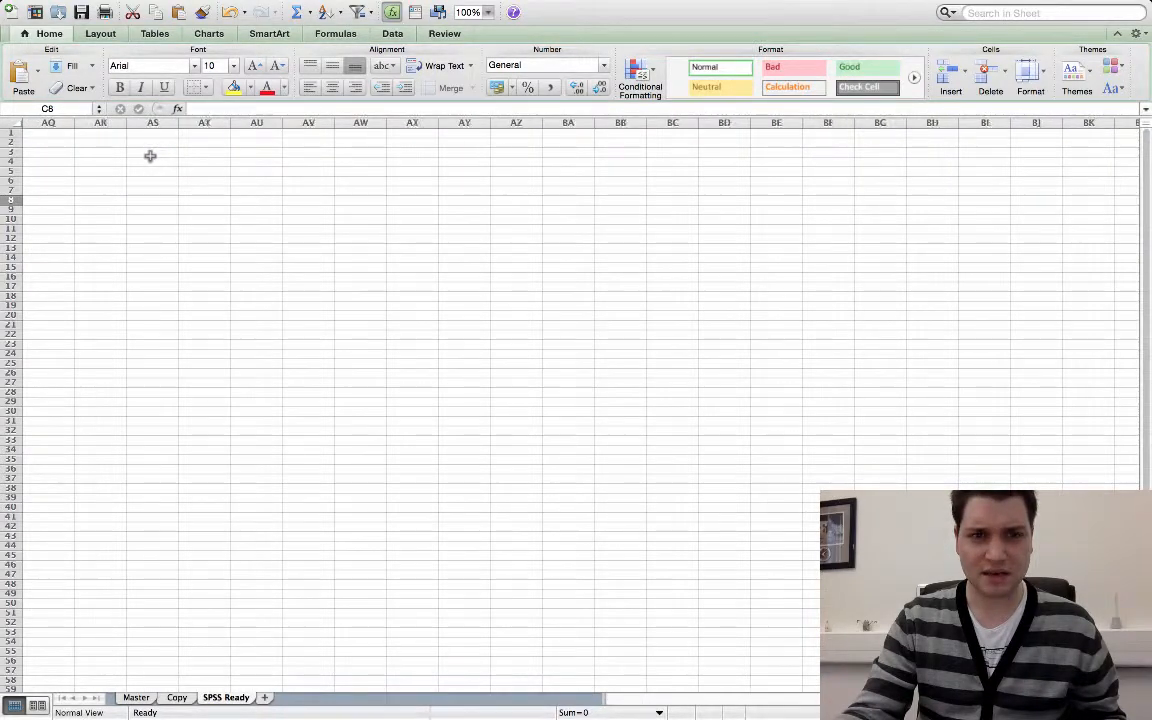
scroll(180, 155, "right", 10)
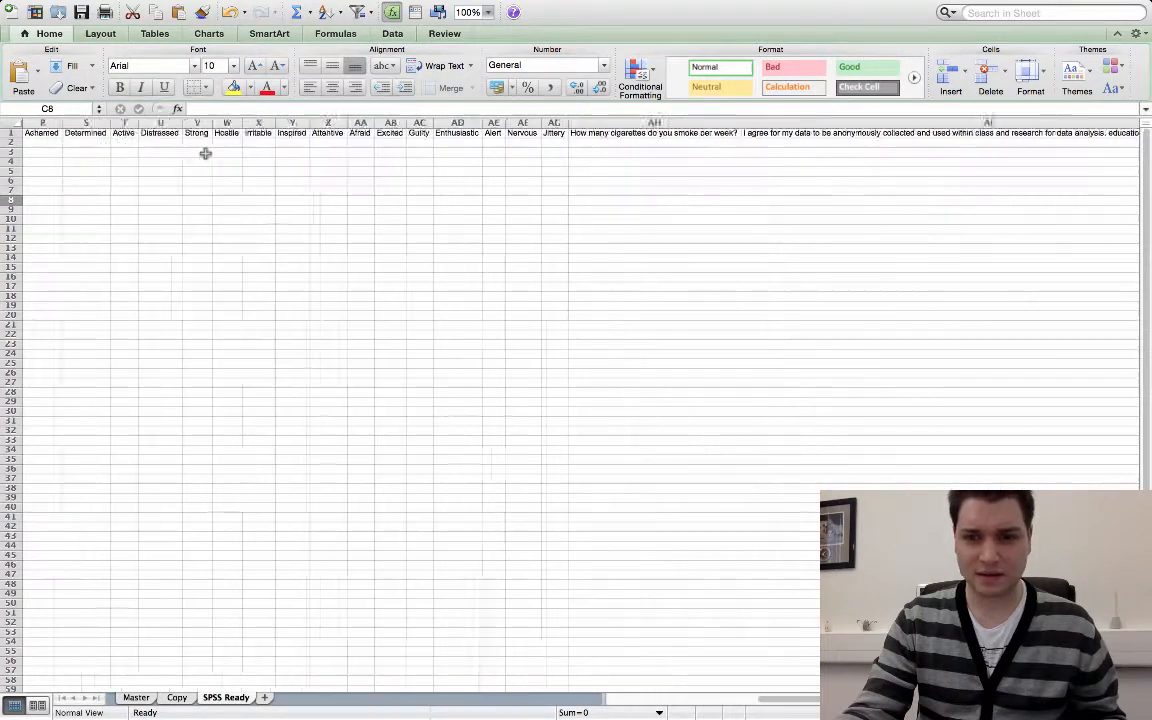
scroll(669, 221, "up", 5)
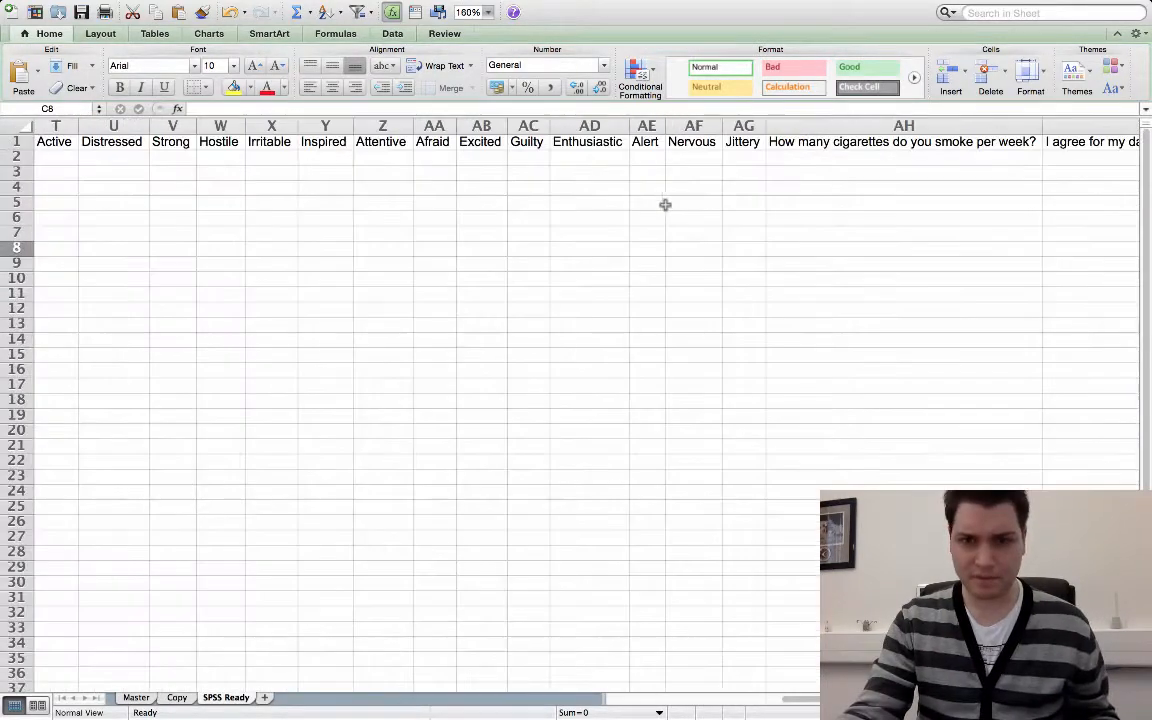
scroll(458, 172, "right", 9)
scroll(458, 172, "right", 10)
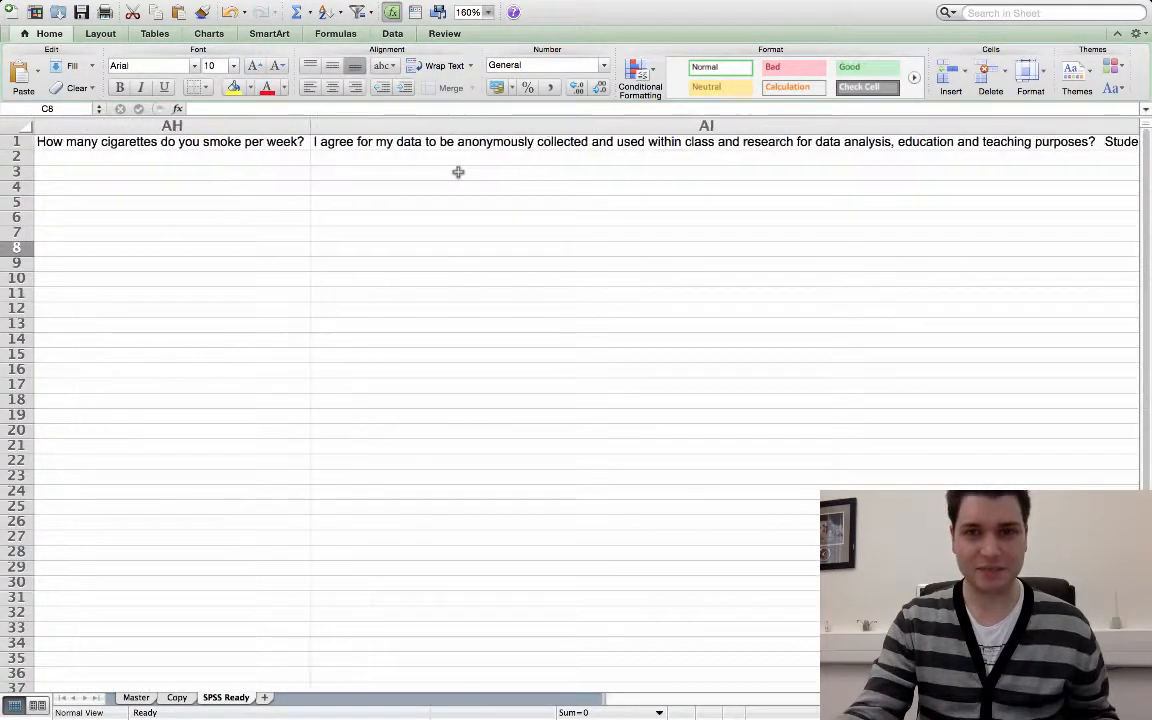
scroll(449, 172, "left", 3)
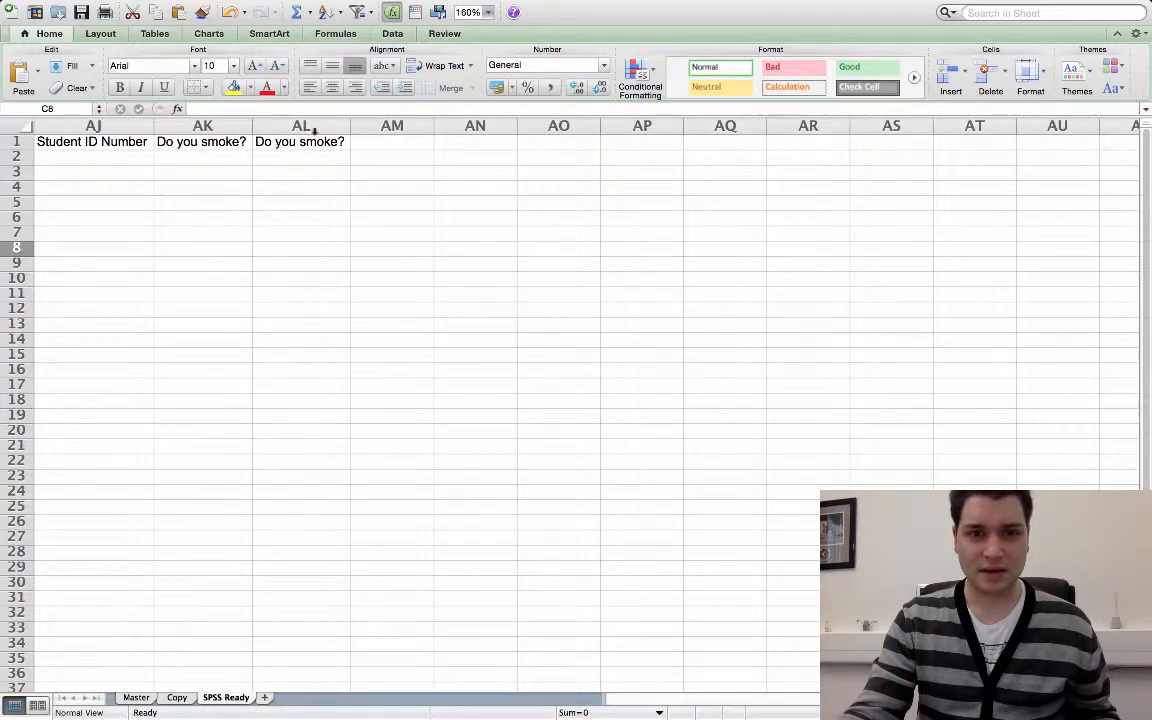
Move the Student ID Number column from AJ to the front of SPSS Ready, inserting it before the Sex column.
scroll(160, 124, "left", 3)
scroll(527, 144, "right", 2)
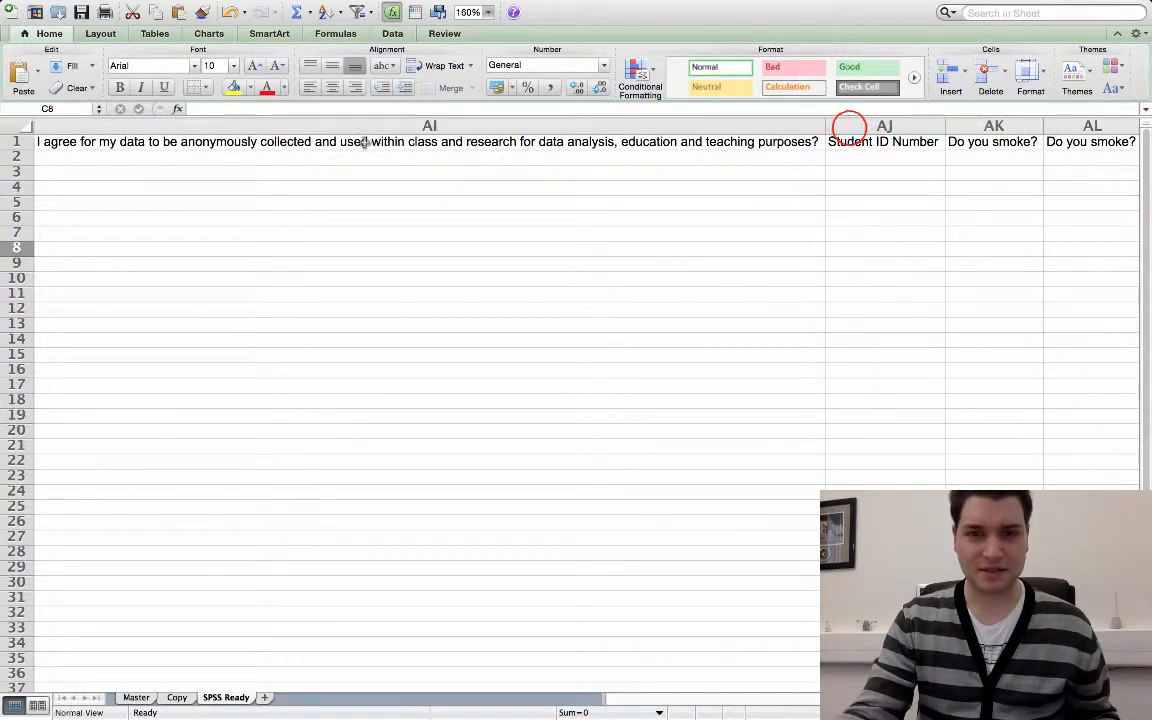
left_click(849, 127)
right_click(851, 126)
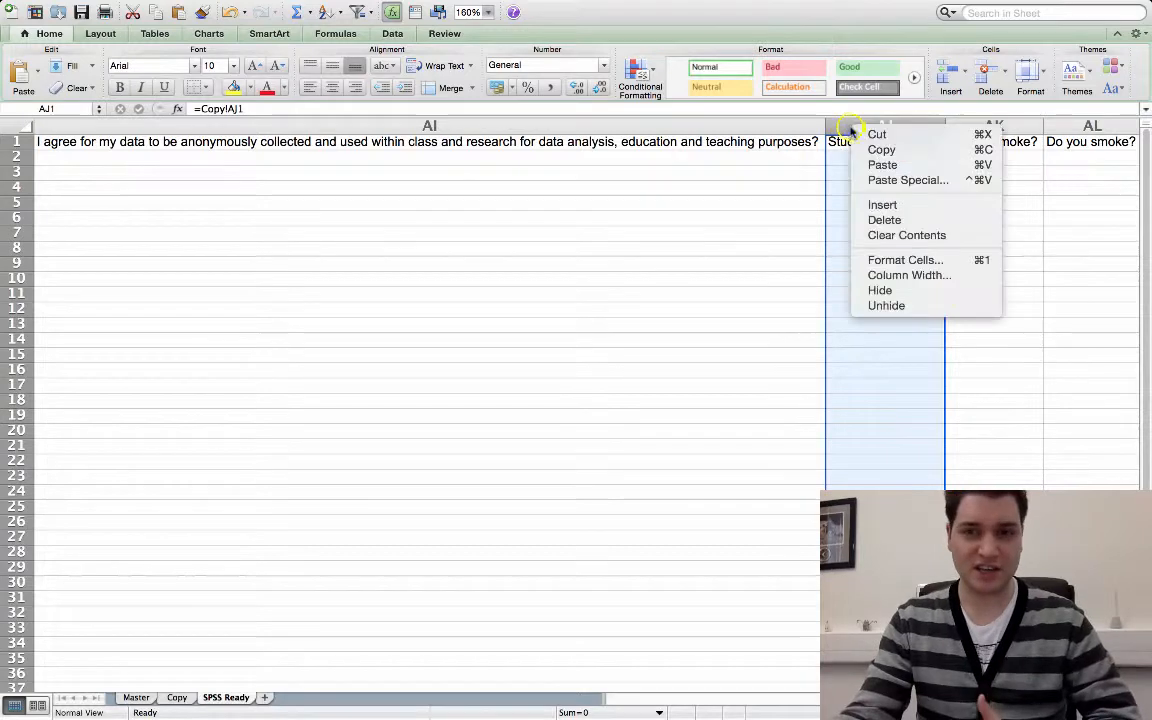
left_click(877, 134)
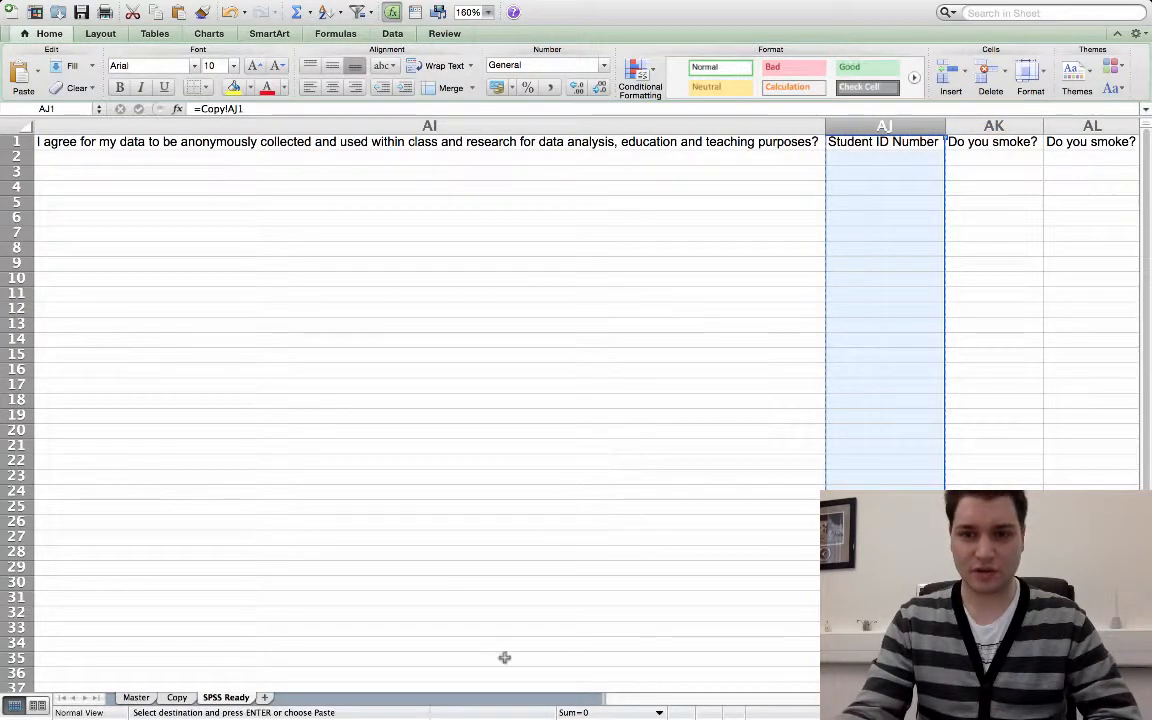
right_click(870, 128)
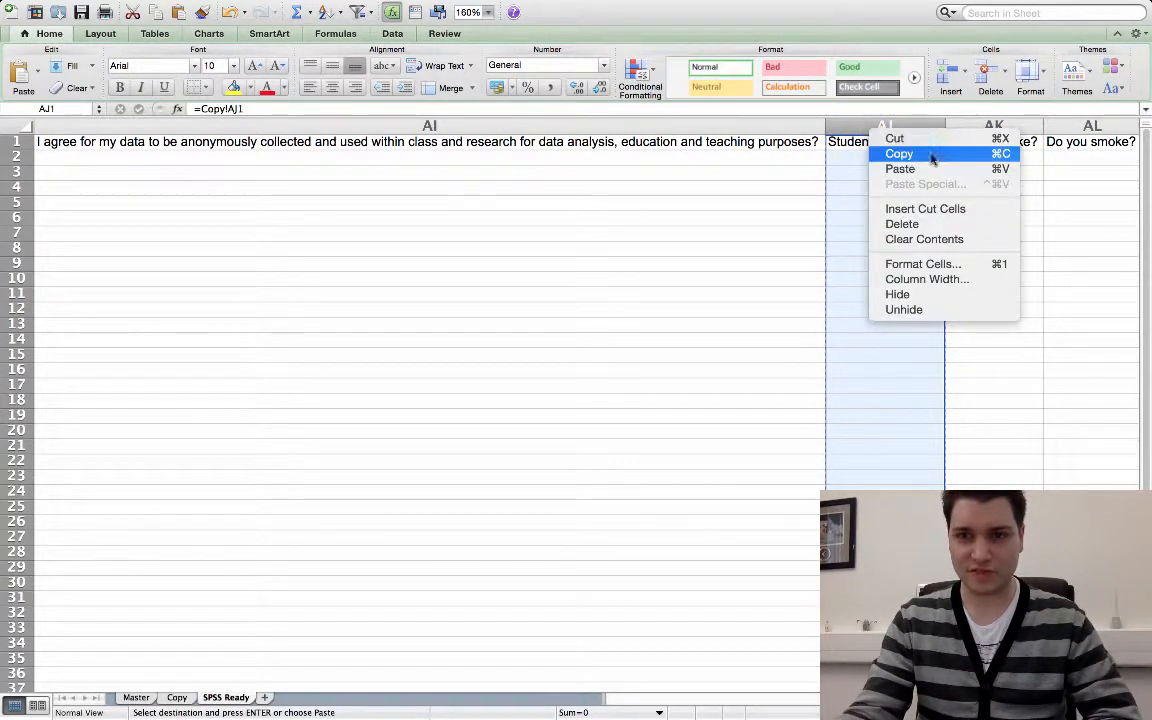
left_click(896, 138)
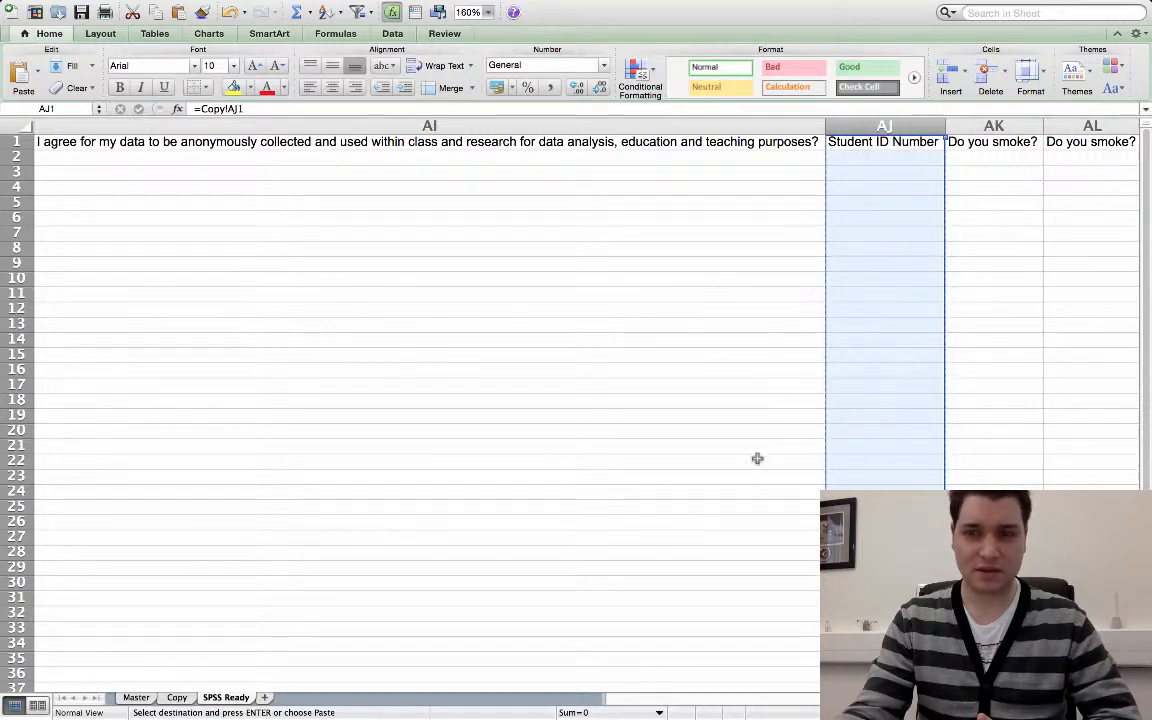
scroll(430, 400, "left", 15)
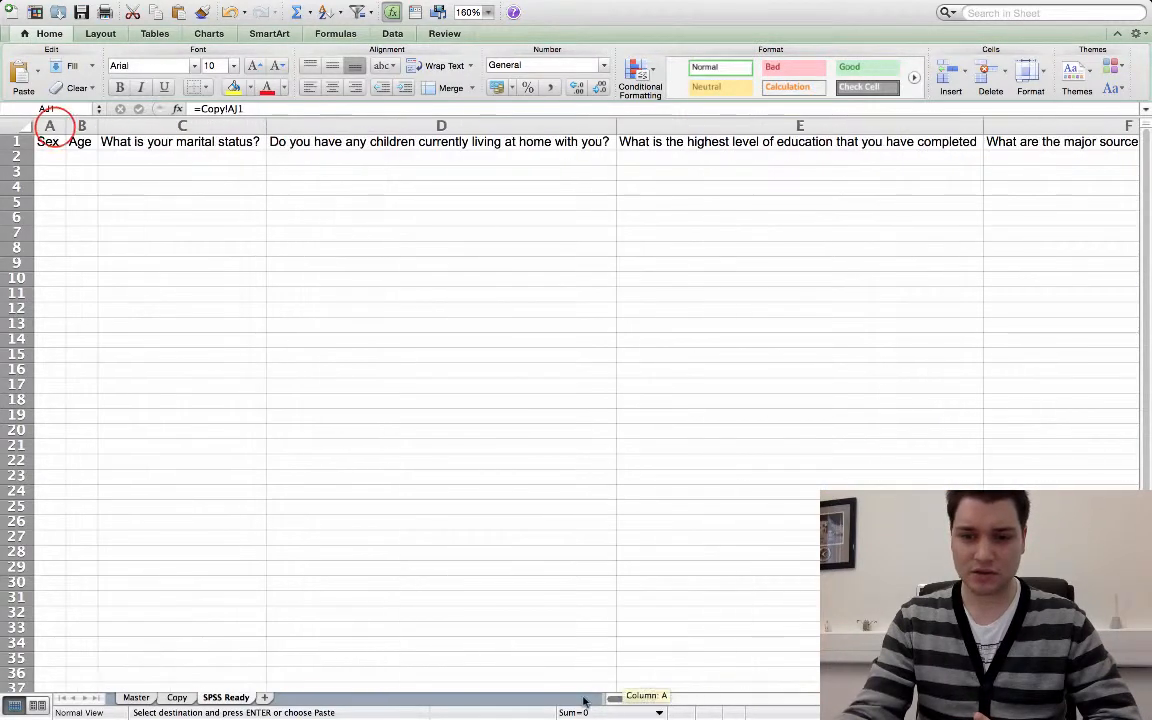
left_click(51, 127)
right_click(51, 127)
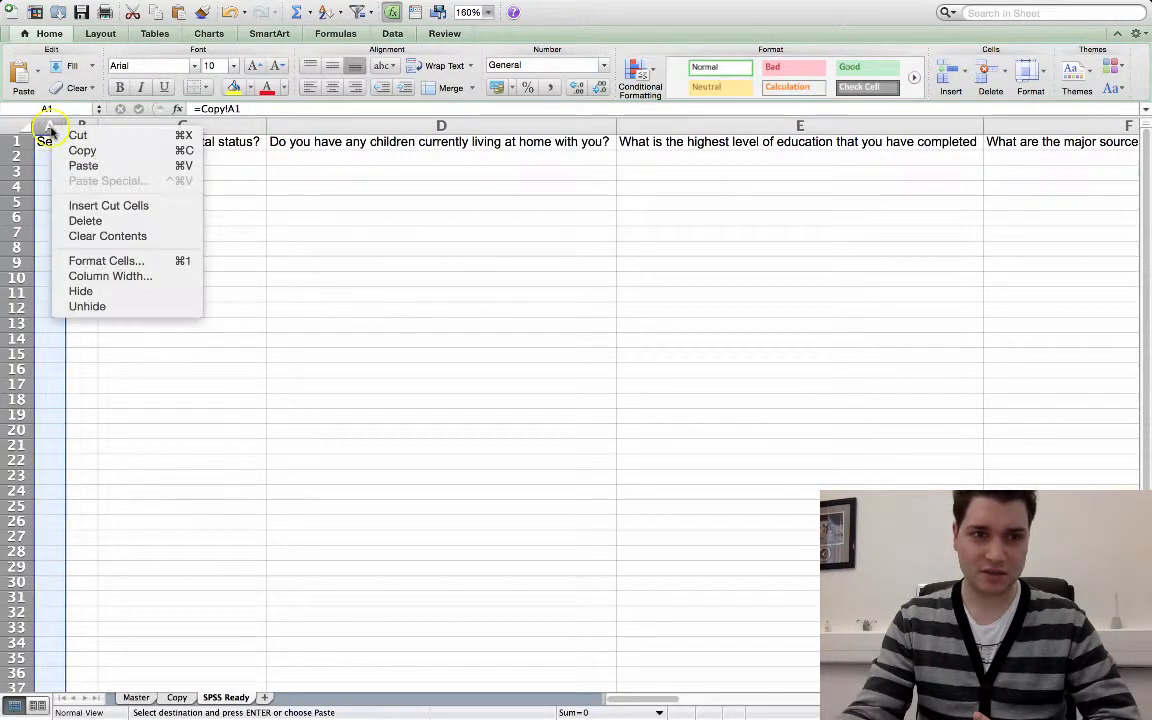
left_click(105, 206)
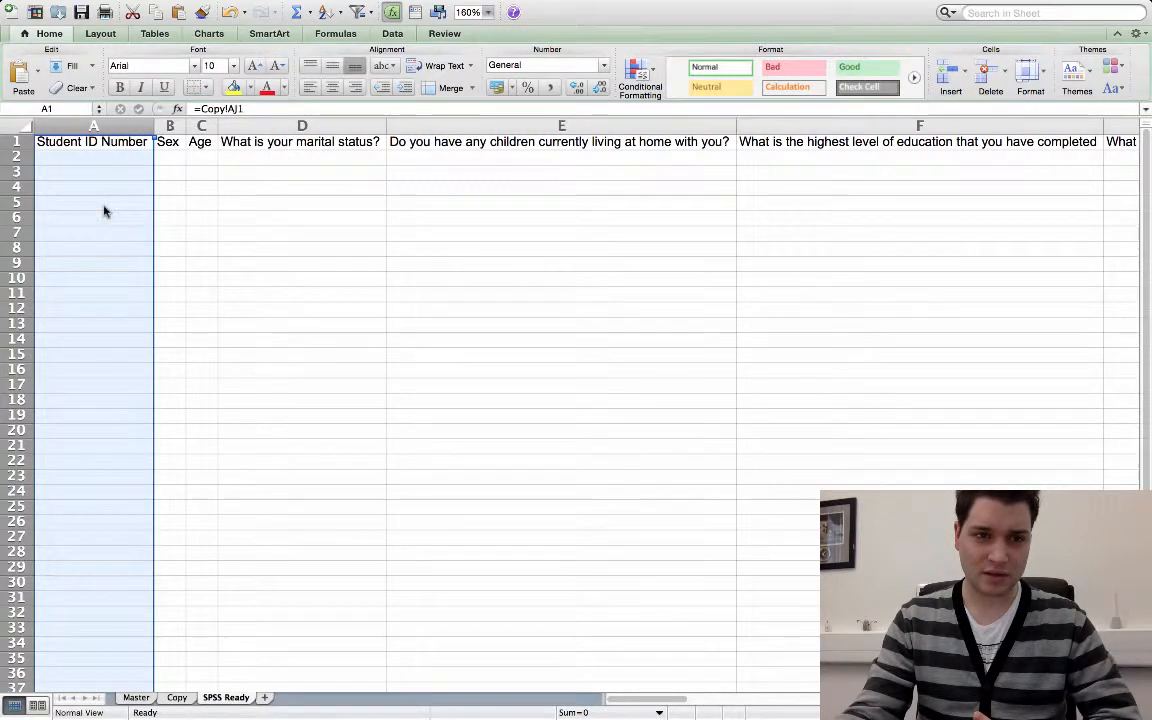
left_click(93, 159)
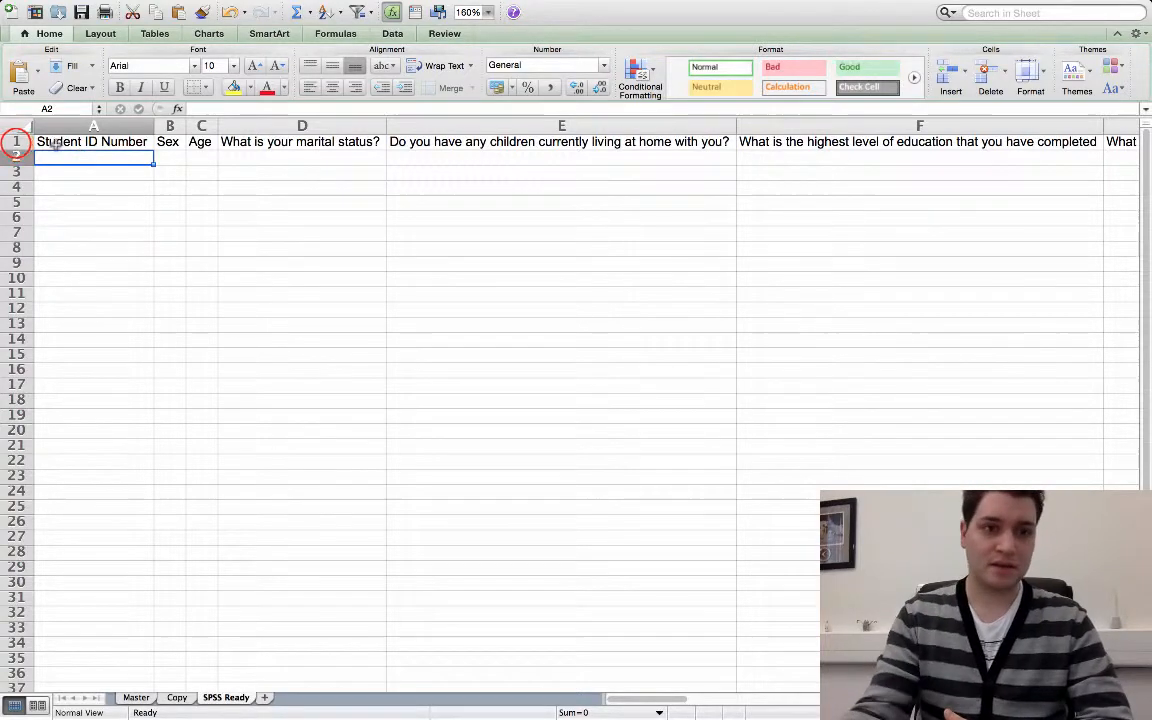
Make the header row, row 1, of the SPSS Ready sheet bold.
left_click(15, 141)
key("super+b")
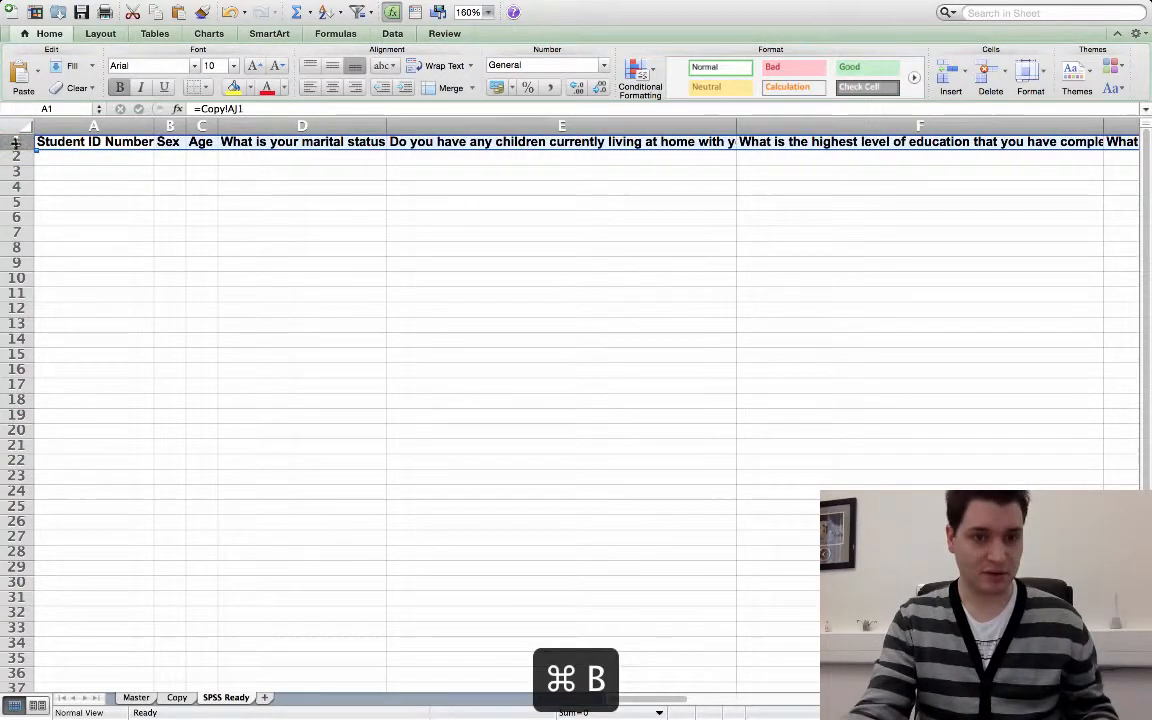
scroll(33, 171, "down", 3)
left_click(81, 174)
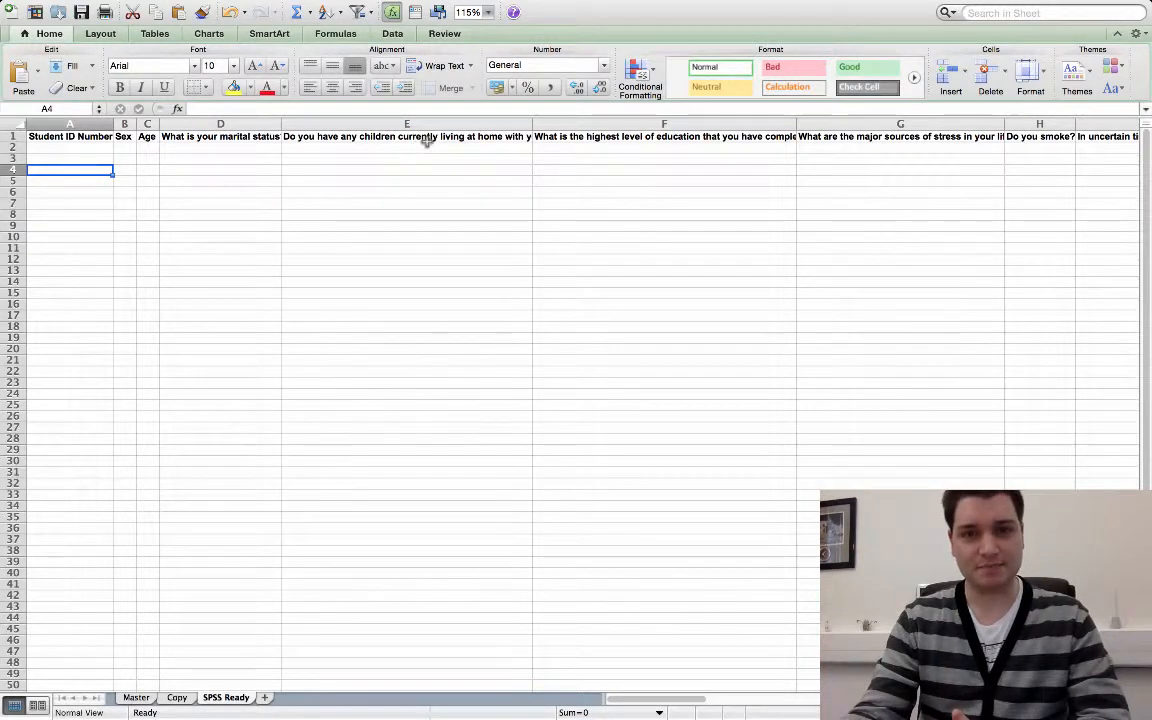
Examine the survey data and the Student ID Number column in the Copy sheet and return to SPSS Ready.
left_click(186, 697)
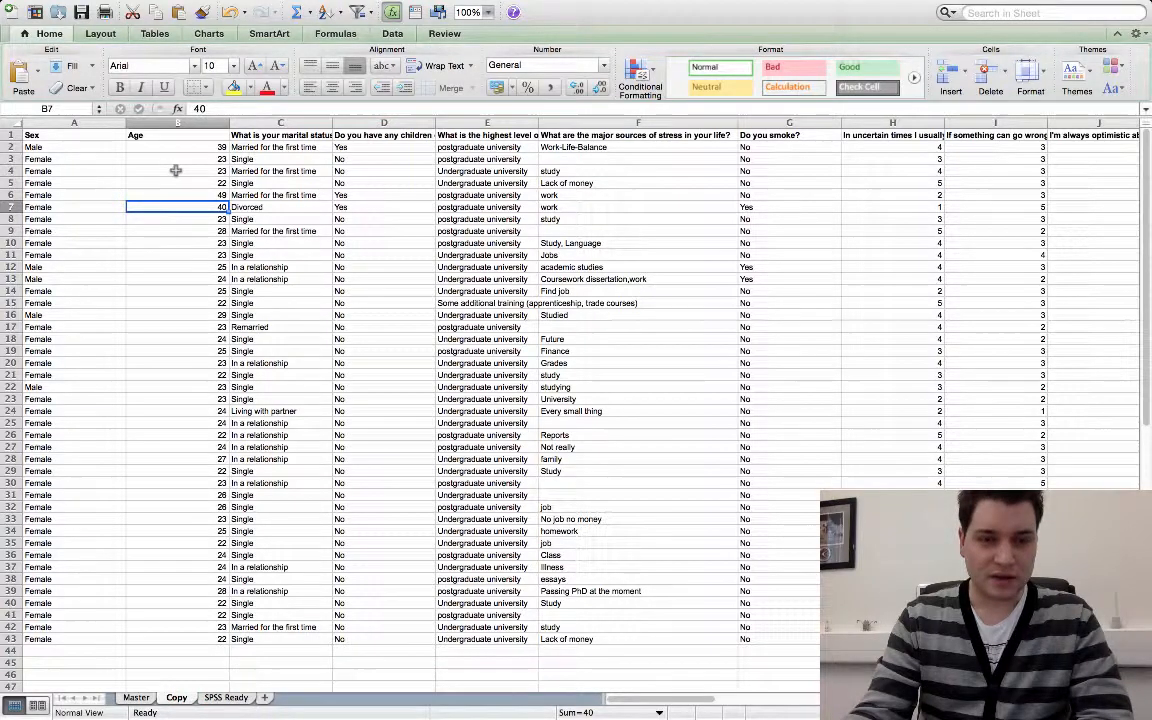
scroll(176, 170, "right", 10)
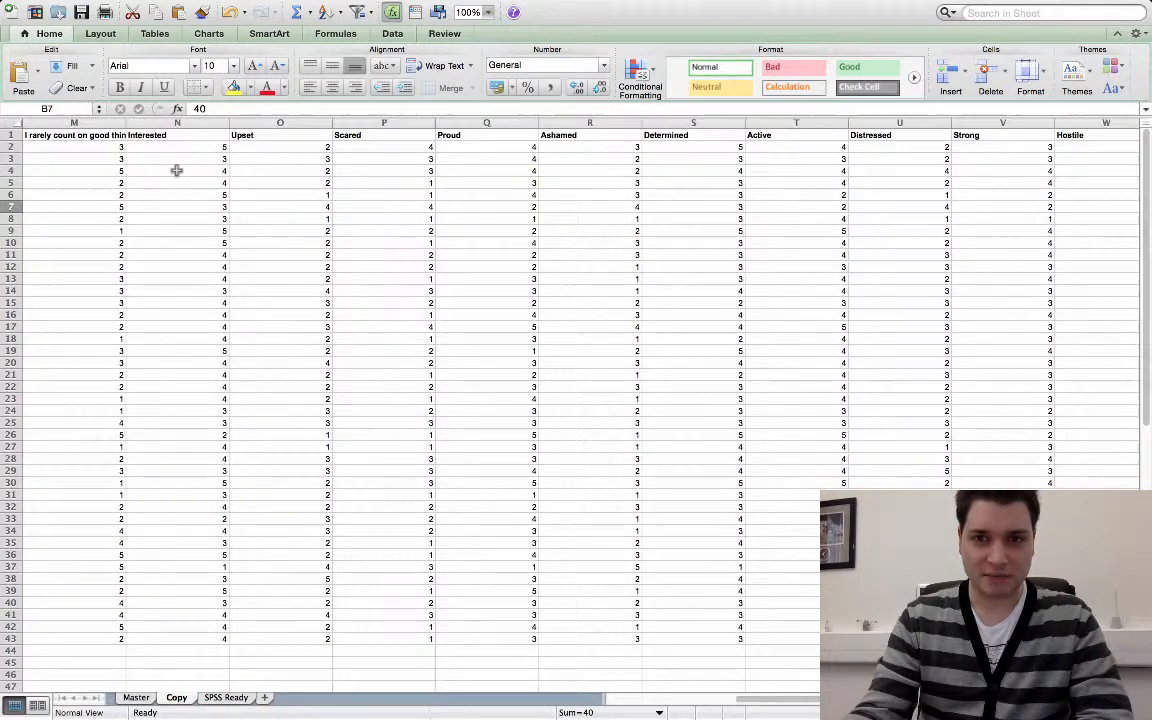
scroll(176, 170, "left", 10)
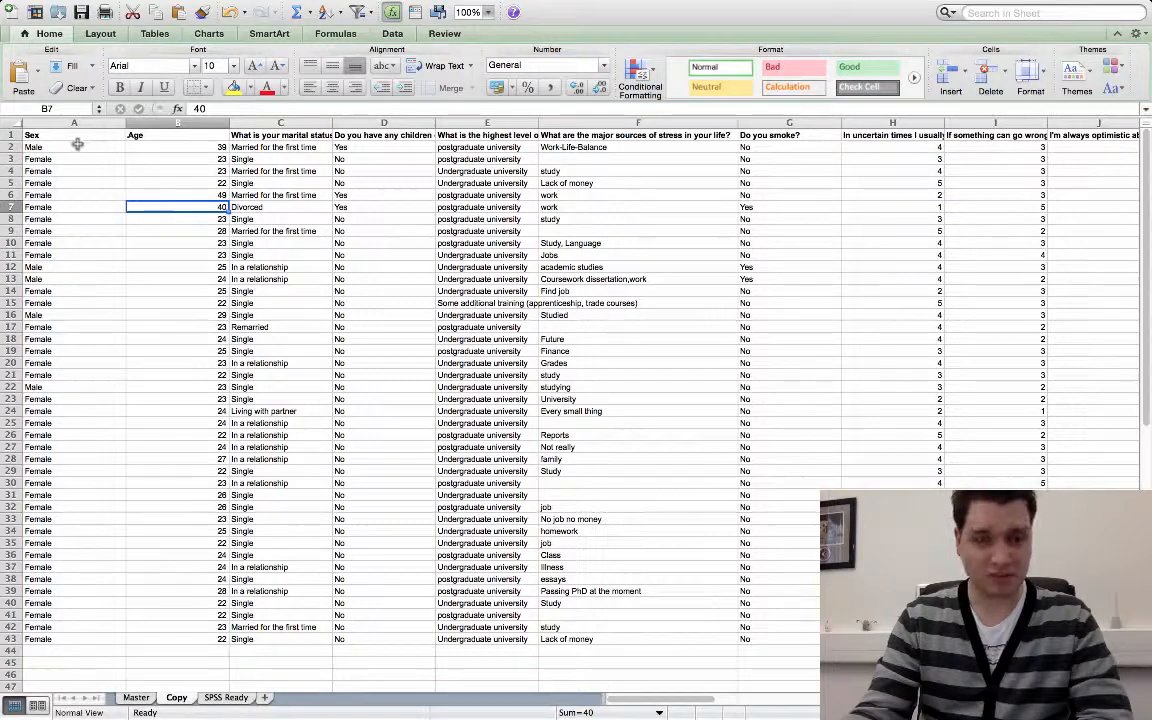
scroll(77, 144, "right", 20)
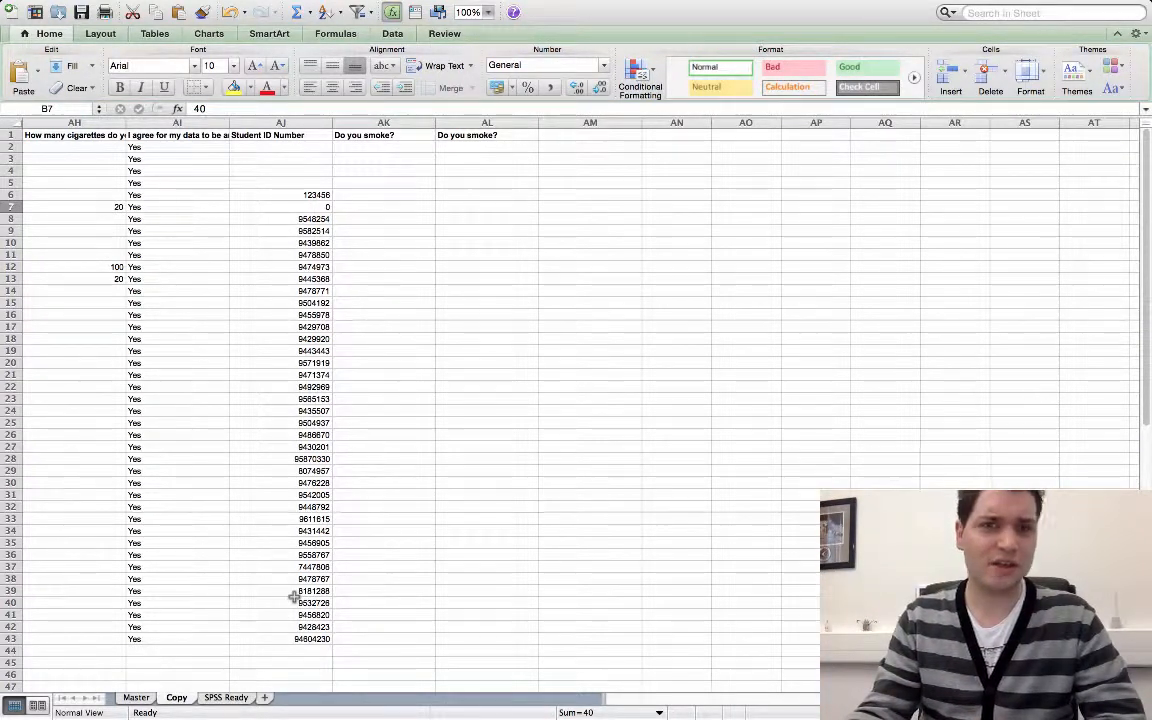
left_click(226, 697)
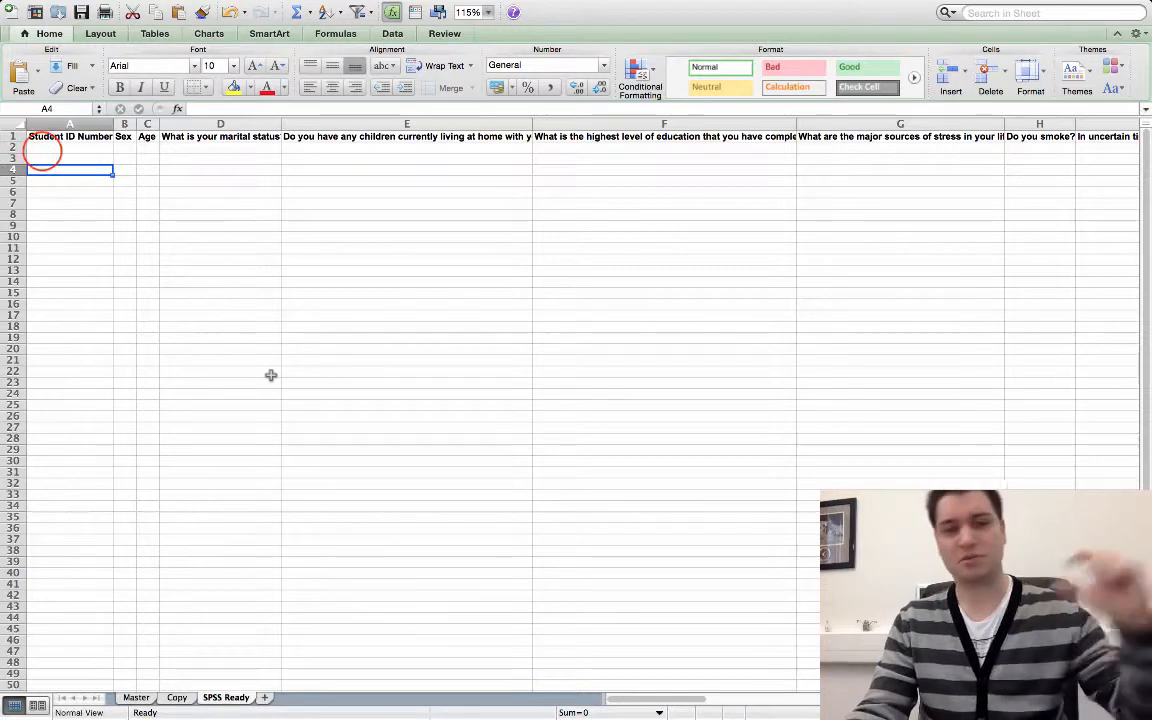
left_click(70, 147)
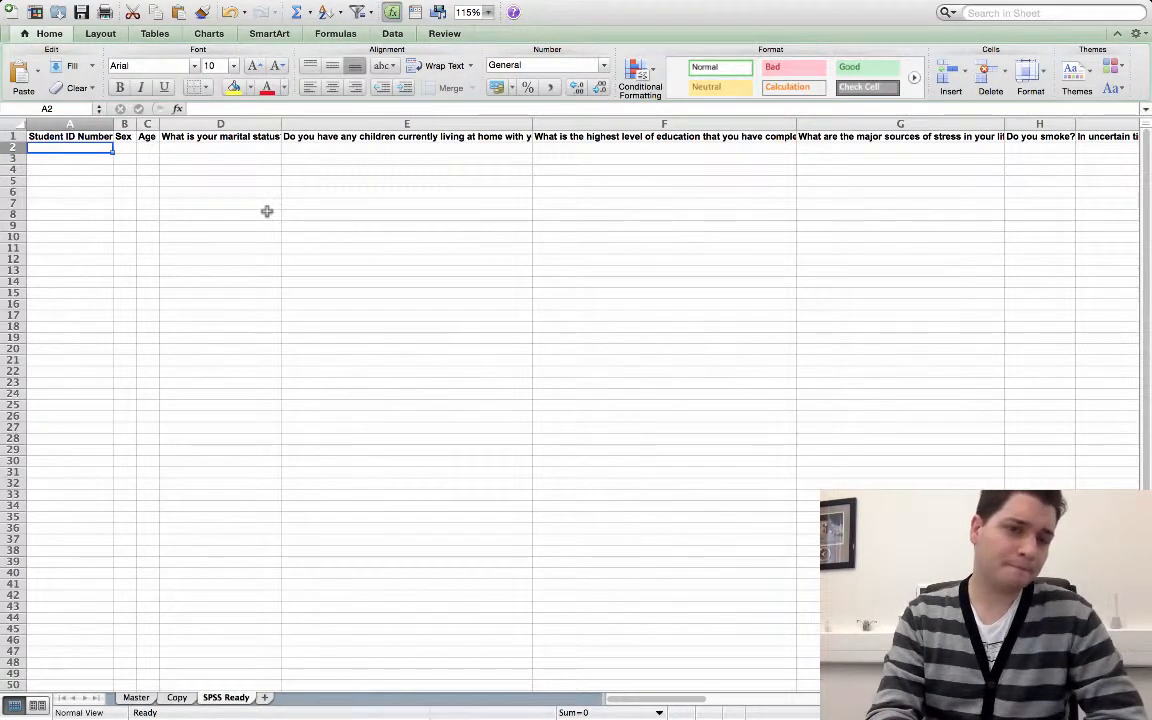
type("=")
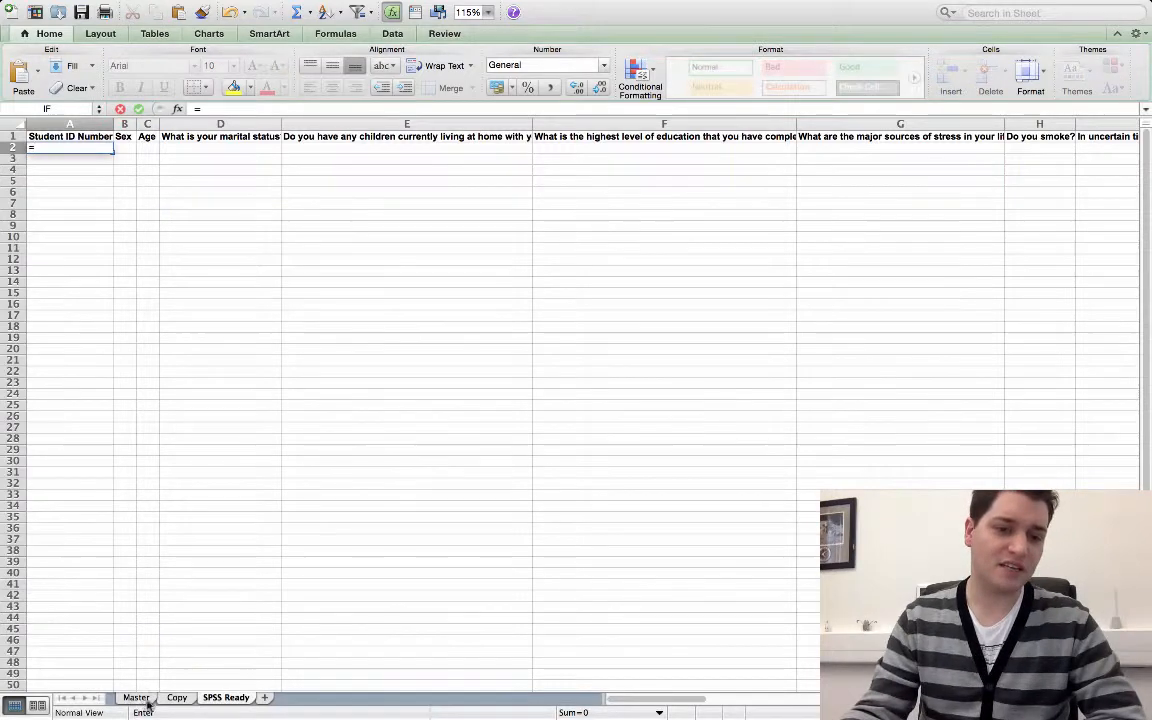
key("Escape")
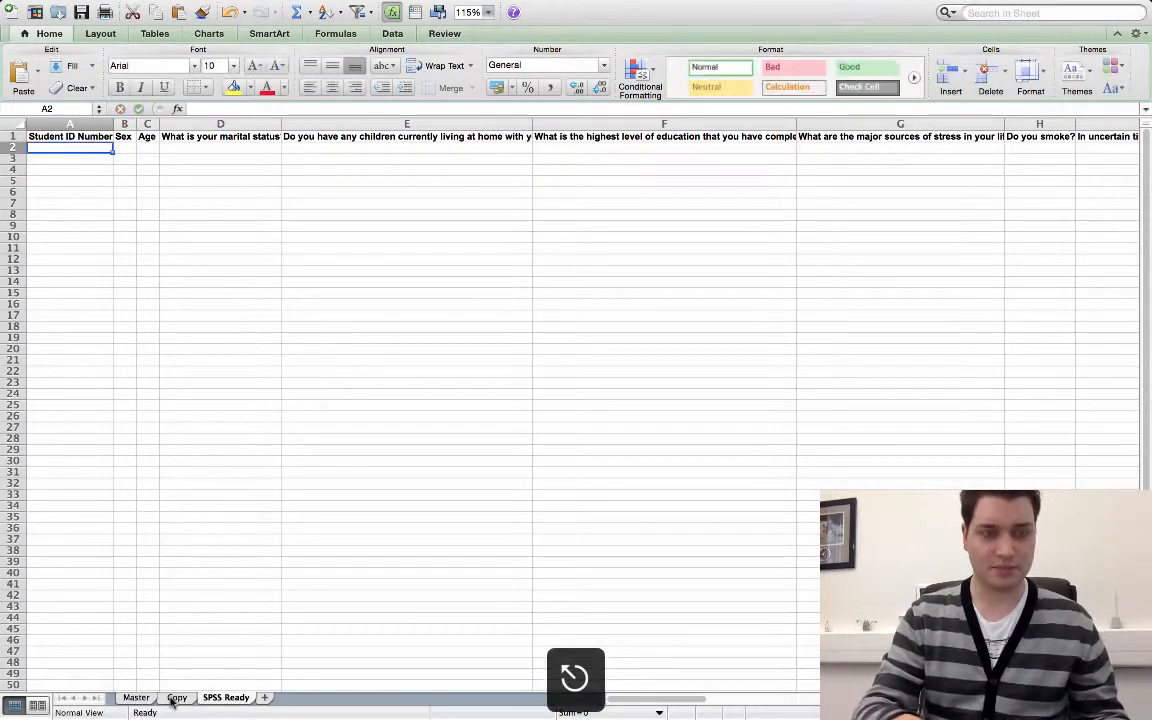
left_click(147, 327)
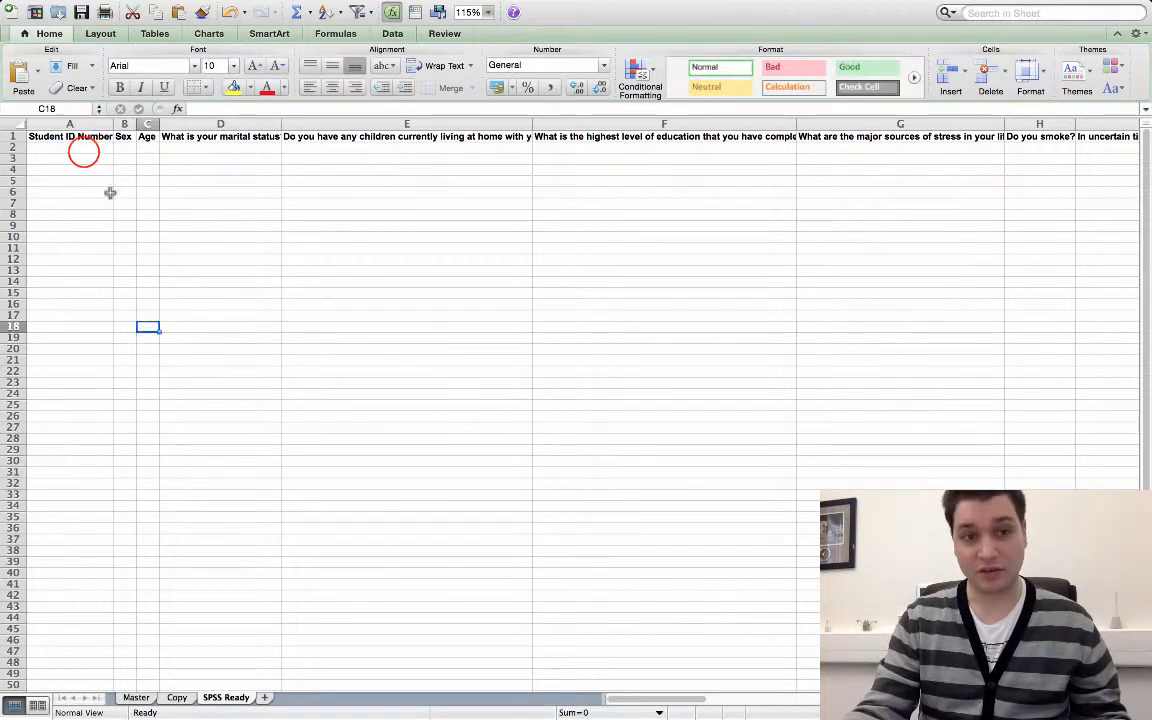
left_click(92, 136)
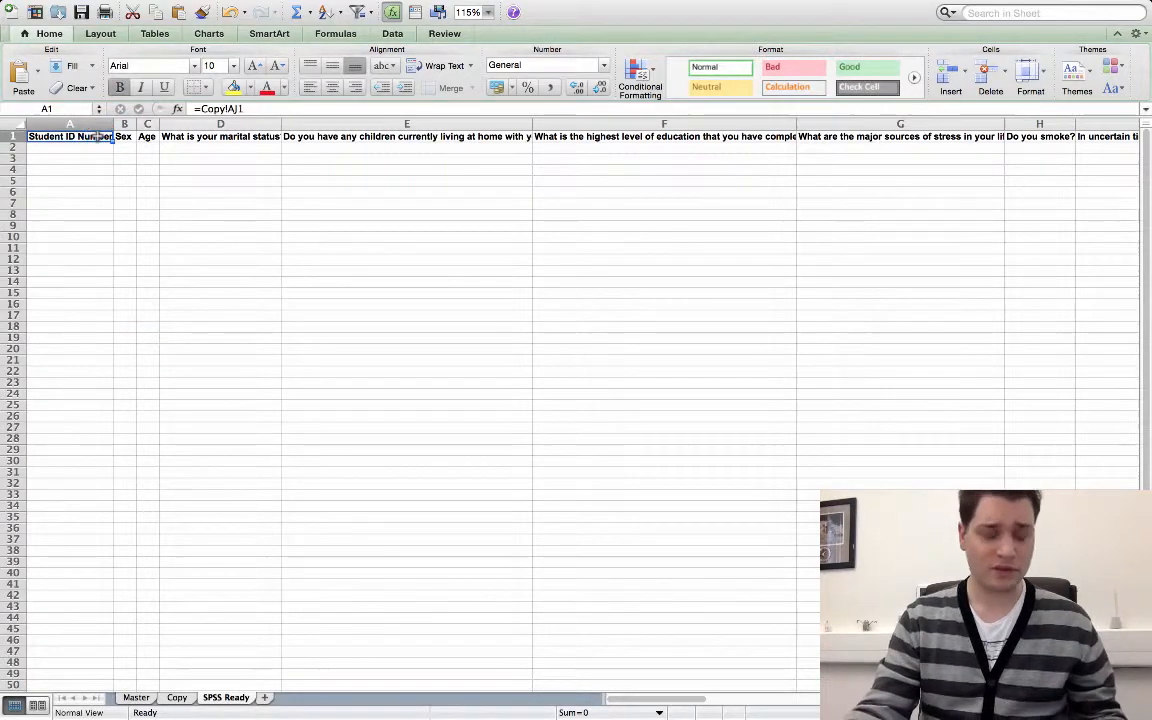
type("Participant")
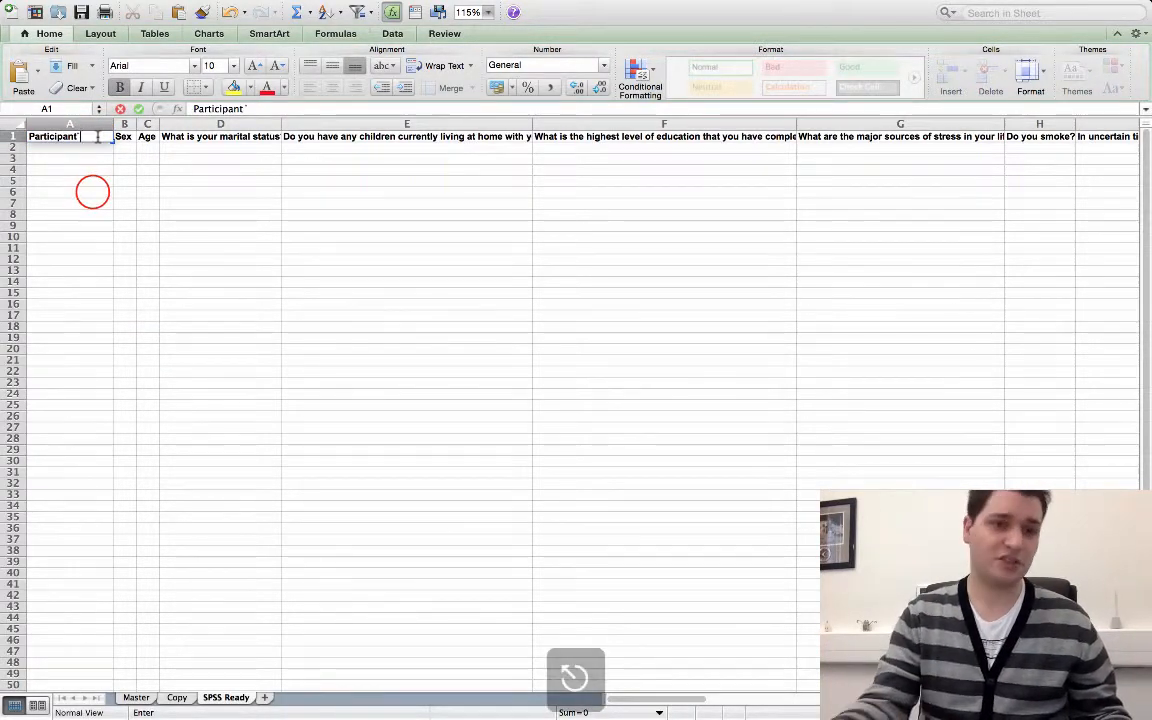
key("Escape")
left_click(93, 192)
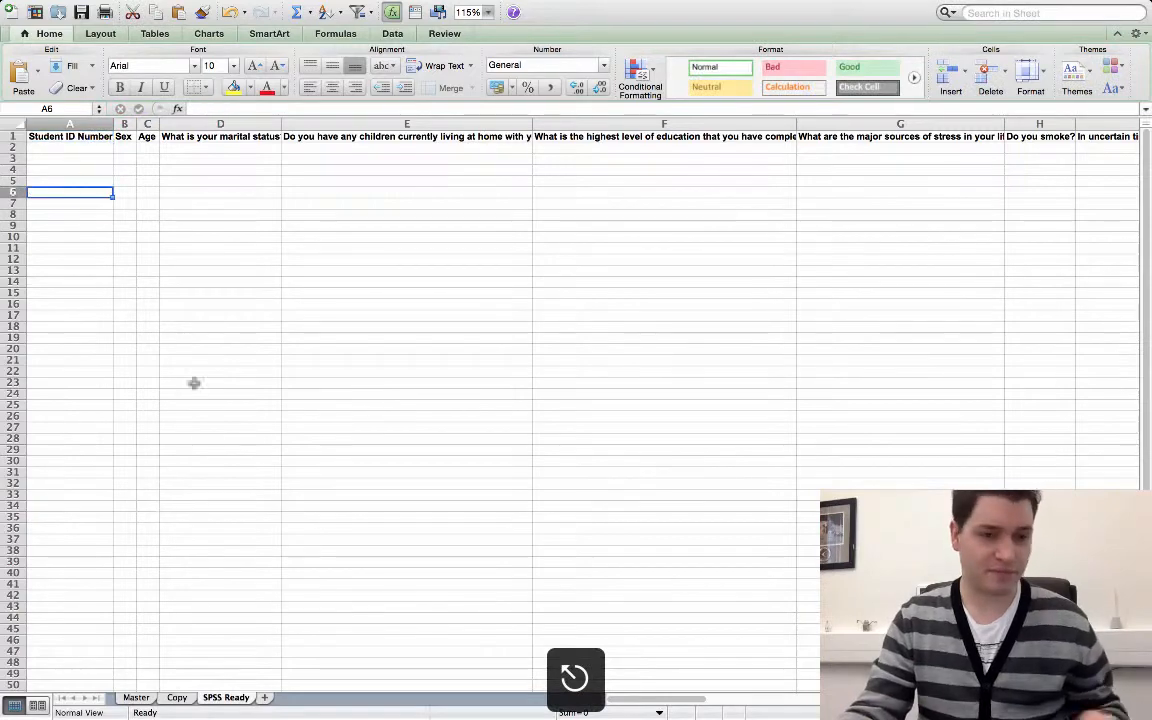
Link cell A2 of SPSS Ready to the first Student ID Number entry in the Copy sheet, =Copy!AJ2.
left_click(81, 148)
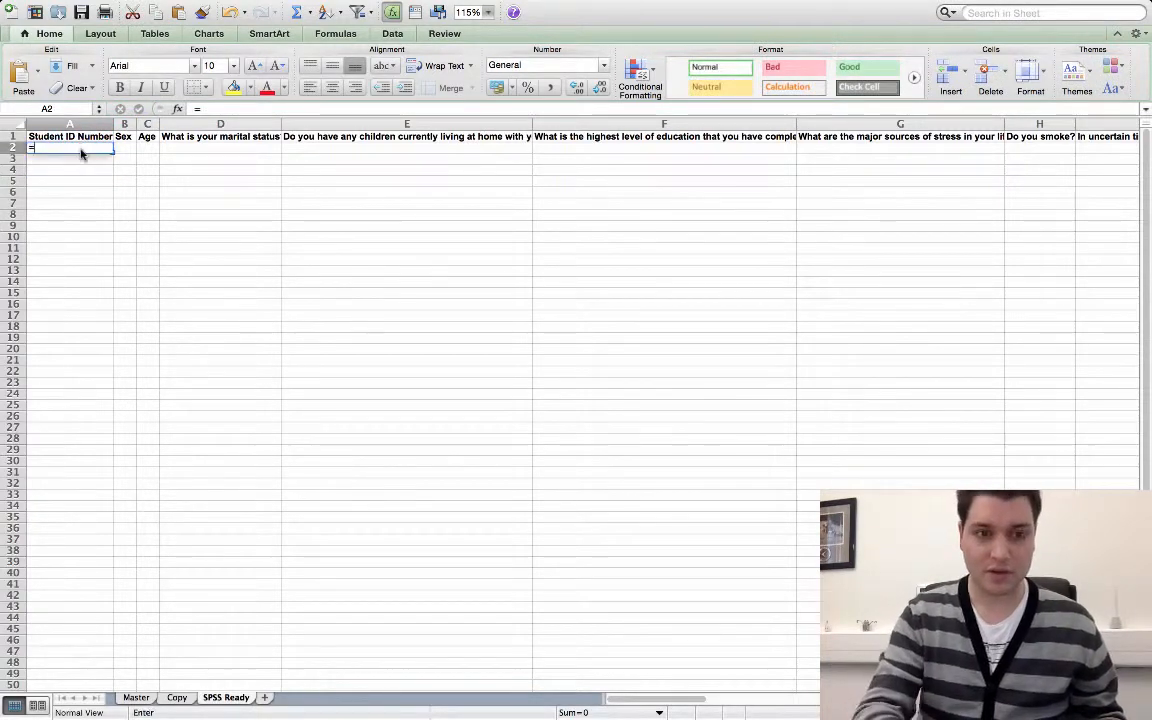
type("=")
left_click(176, 697)
left_click(275, 148)
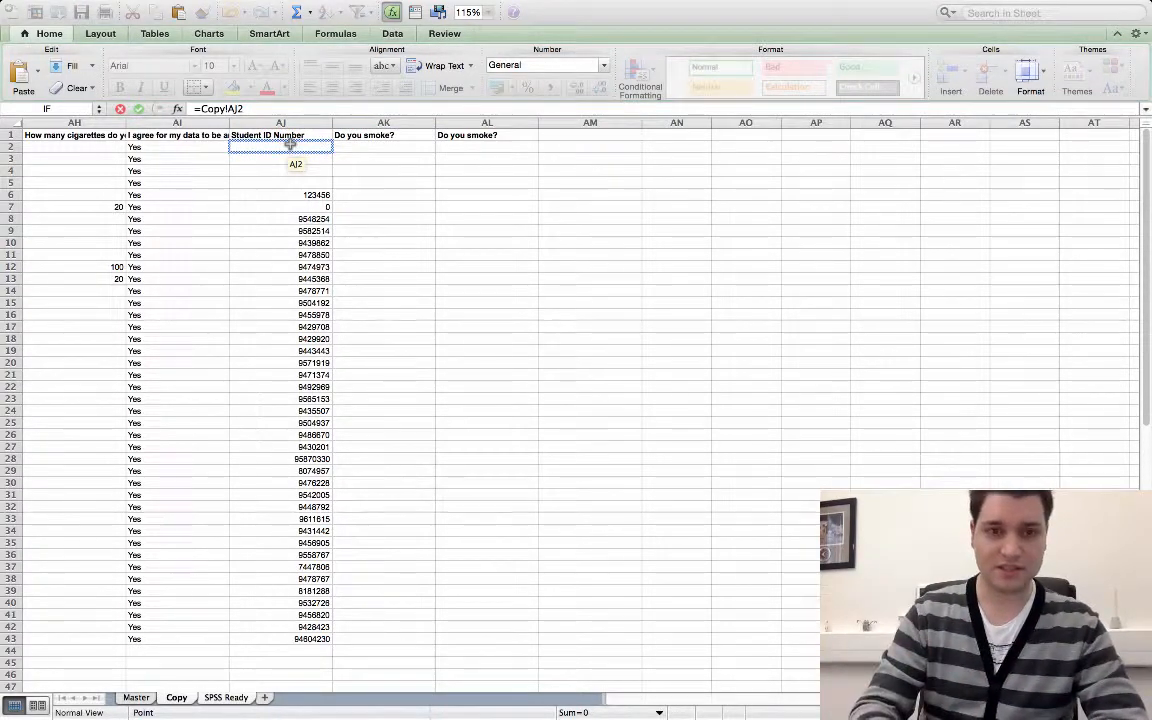
key("Return")
Fill the Student ID Number formula from A2 down to row 43 of the SPSS Ready sheet.
left_click(98, 148)
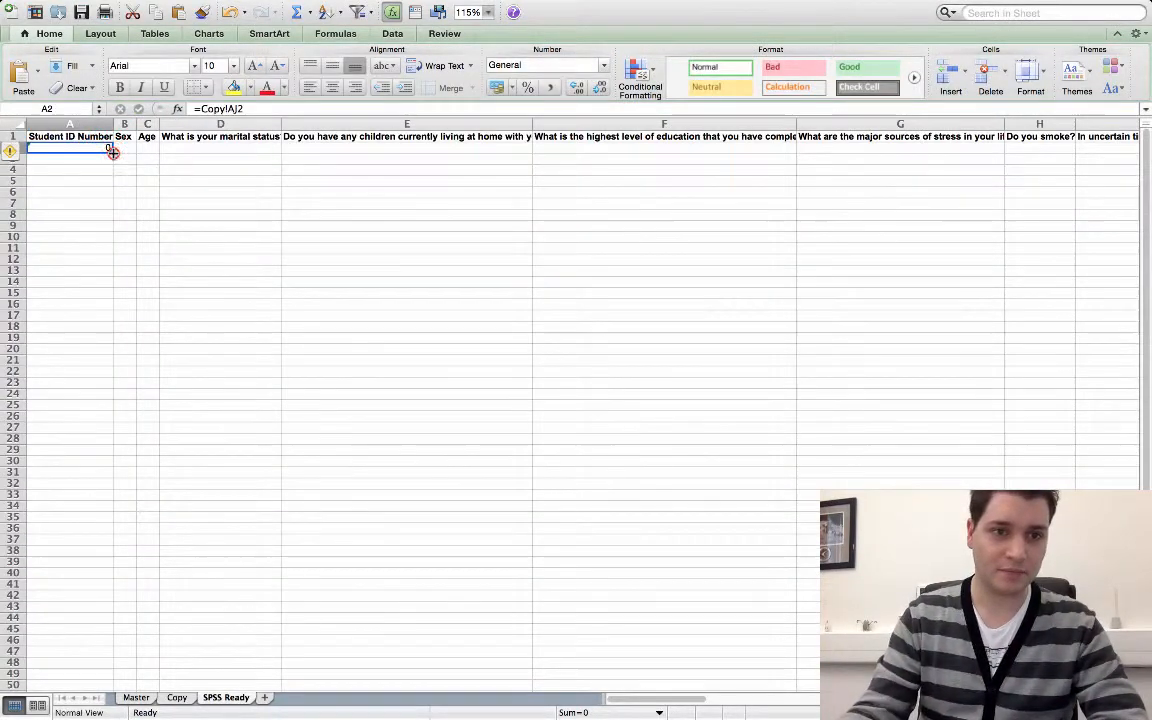
left_click_drag(113, 152, 75, 478)
scroll(94, 445, "down", 3)
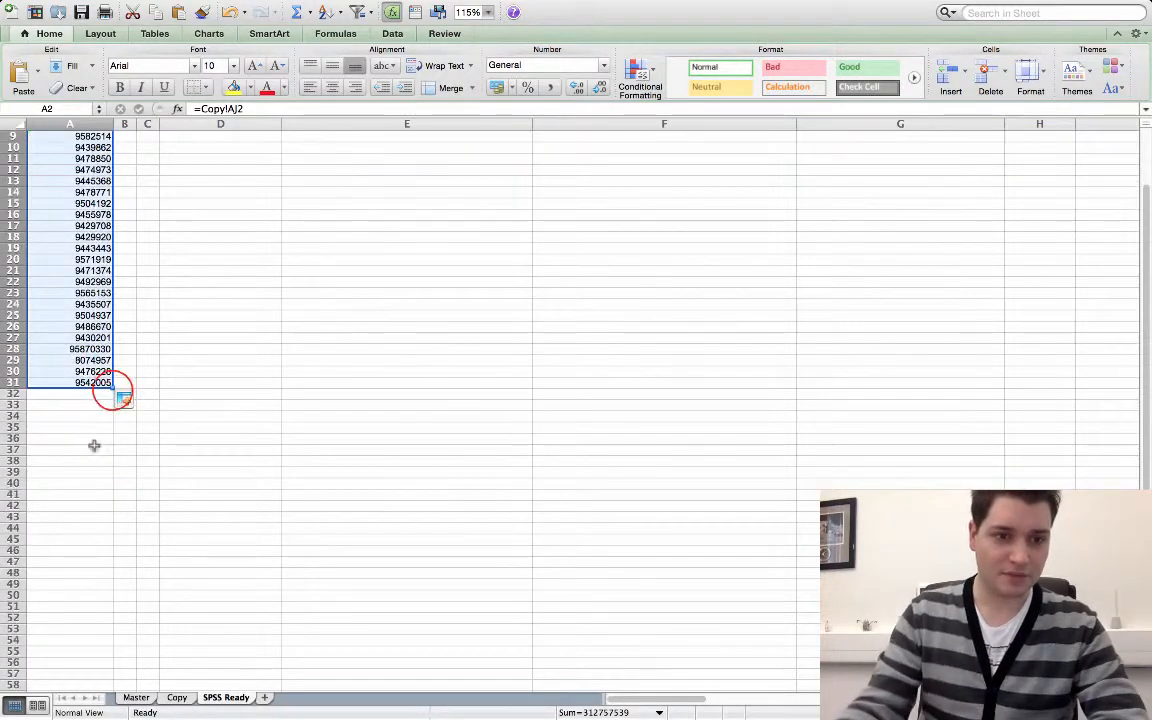
left_click_drag(97, 393, 98, 450)
left_click(96, 372)
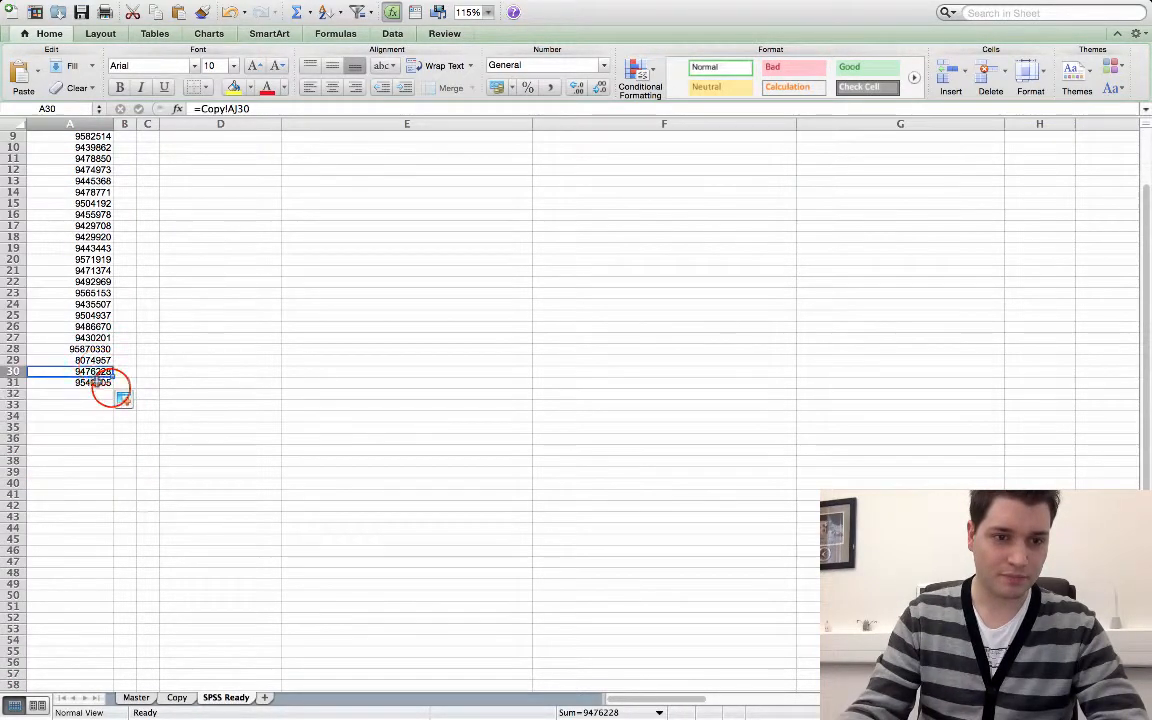
left_click(96, 383)
mouse_move(110, 387)
left_mouse_down()
mouse_move(85, 617)
mouse_move(67, 597)
mouse_move(112, 611)
mouse_move(113, 527)
left_mouse_up()
left_click(124, 538)
scroll(124, 560, "up", 3)
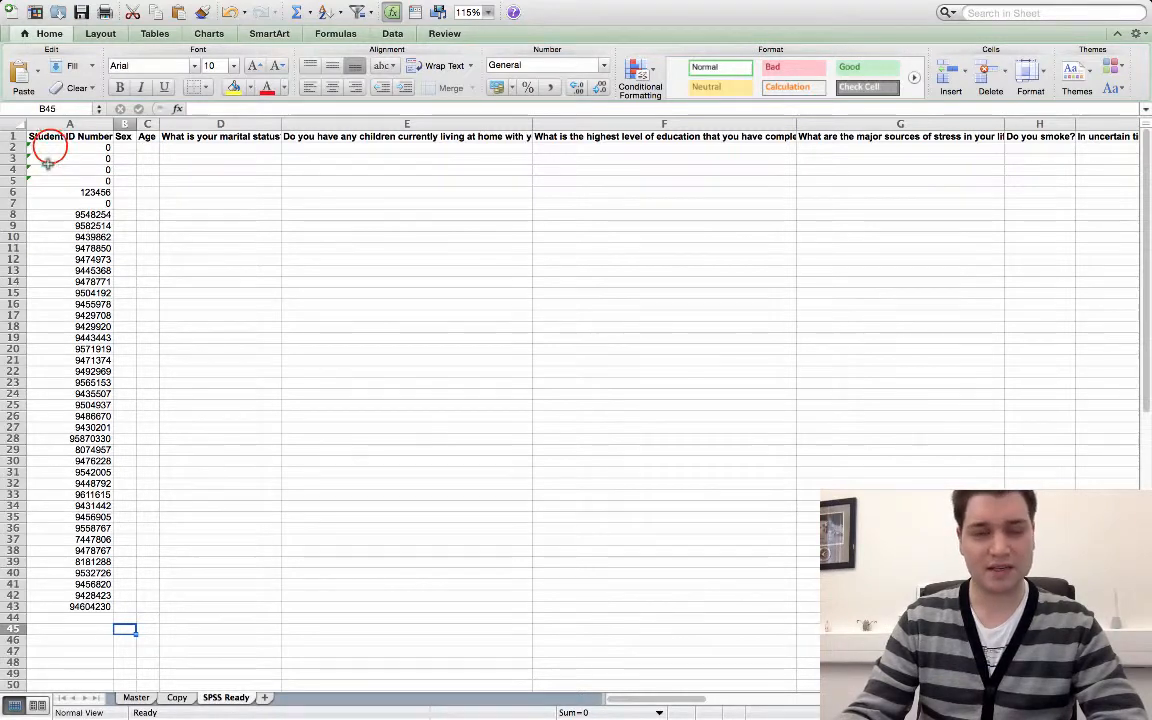
Examine the first Student ID Number entries in SPSS Ready and the Sex responses in the Copy and Master sheets, returning to SPSS Ready.
left_click_drag(50, 148, 51, 170)
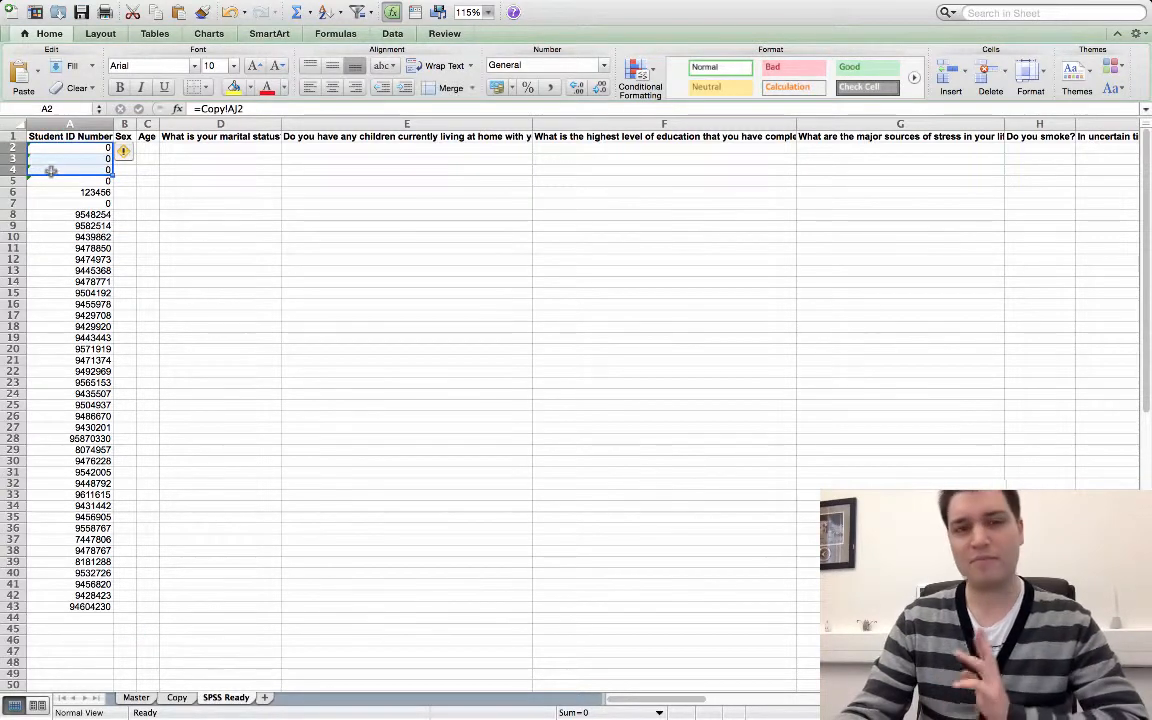
left_click(176, 210)
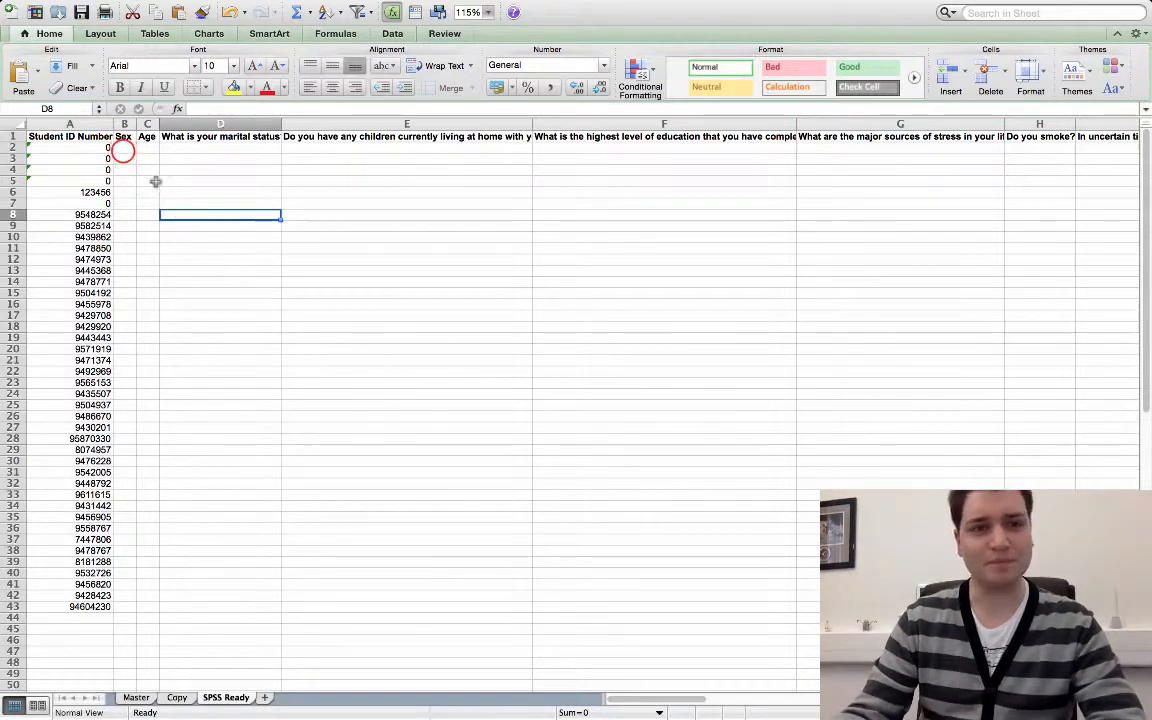
left_click(127, 150)
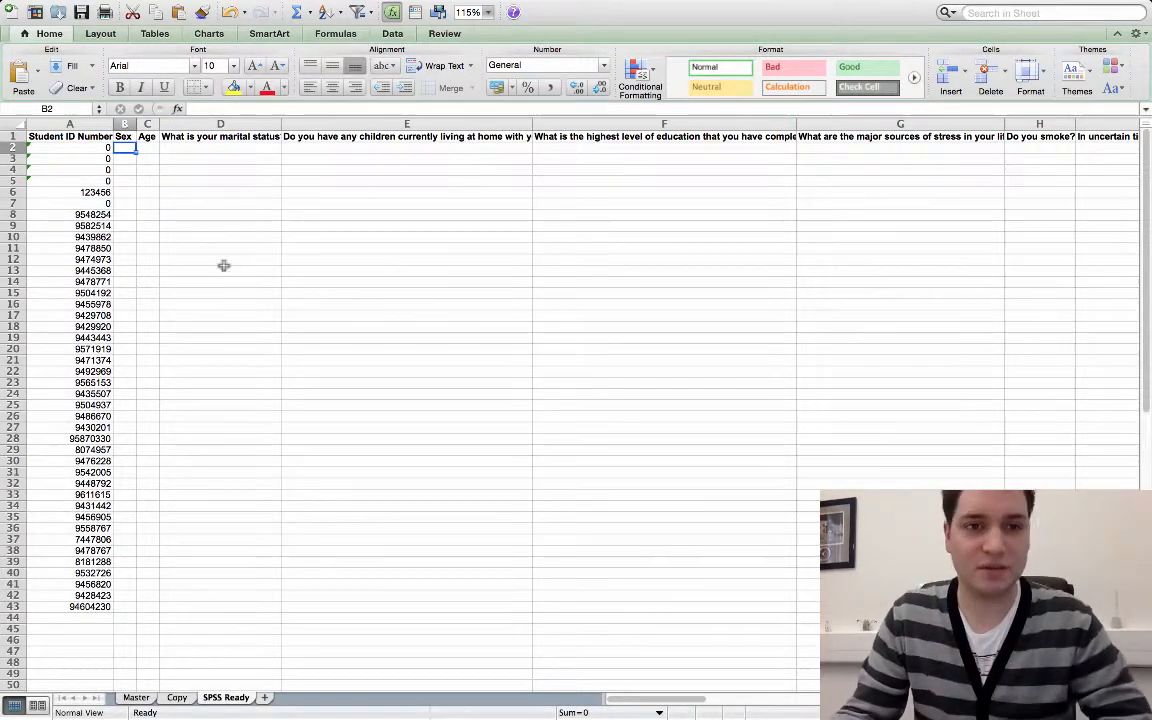
left_click(175, 697)
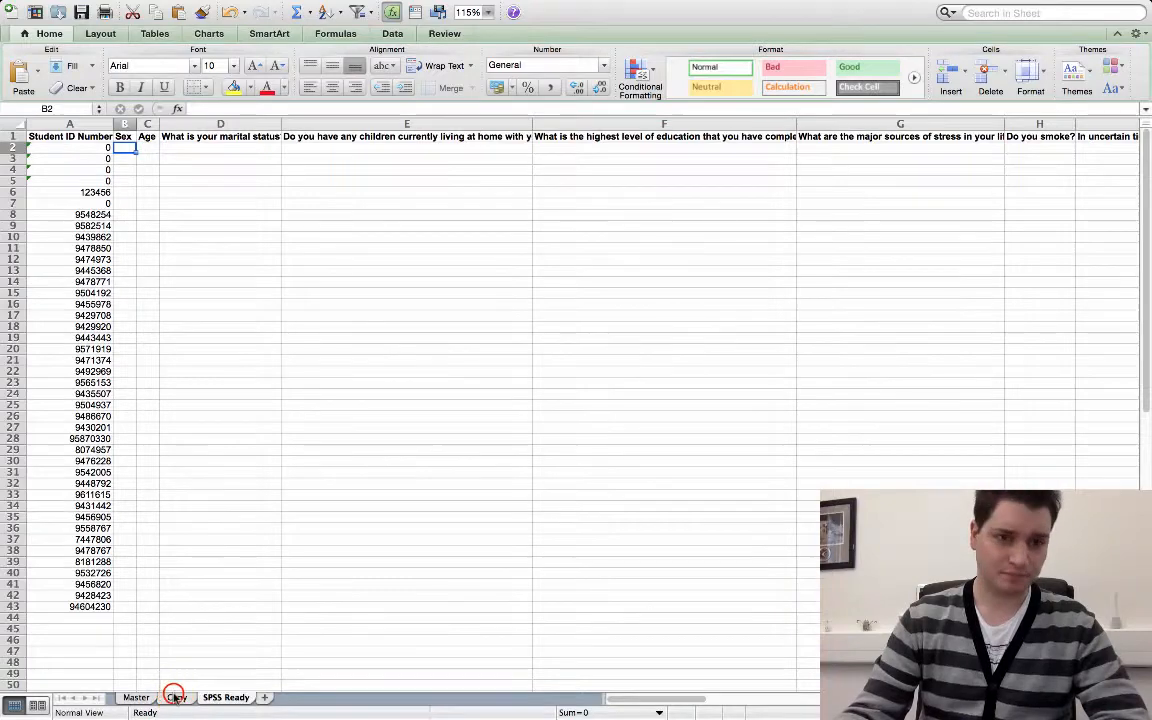
scroll(399, 457, "left", 20)
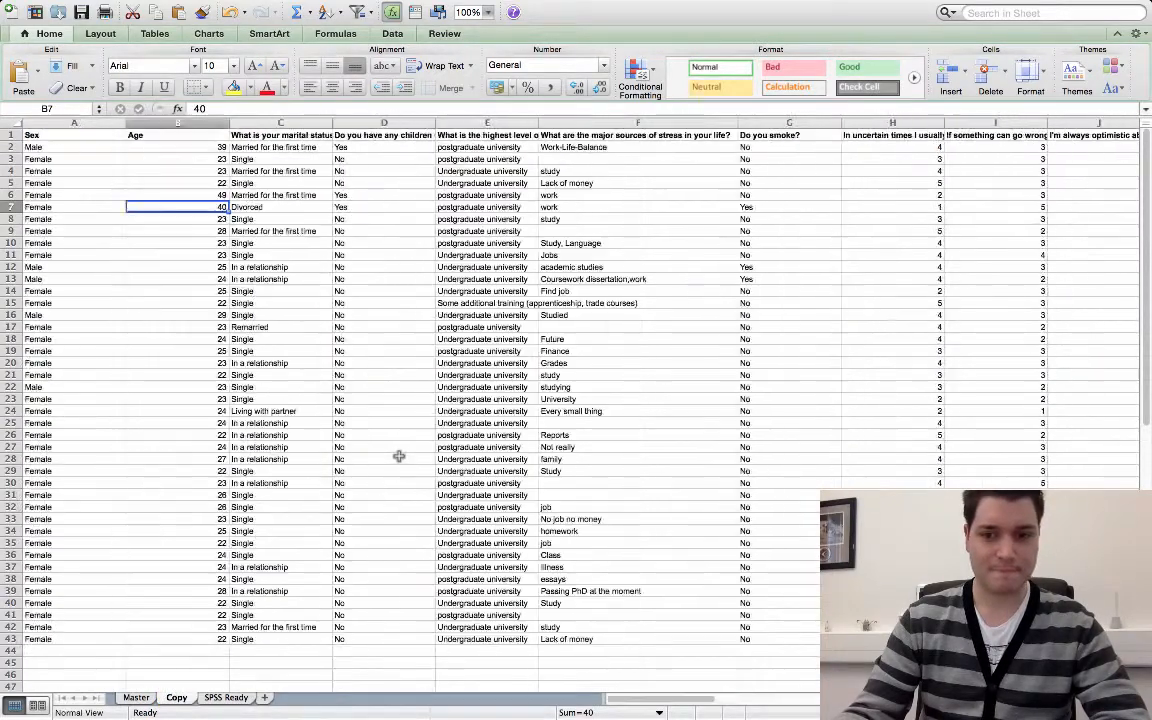
left_click(47, 146)
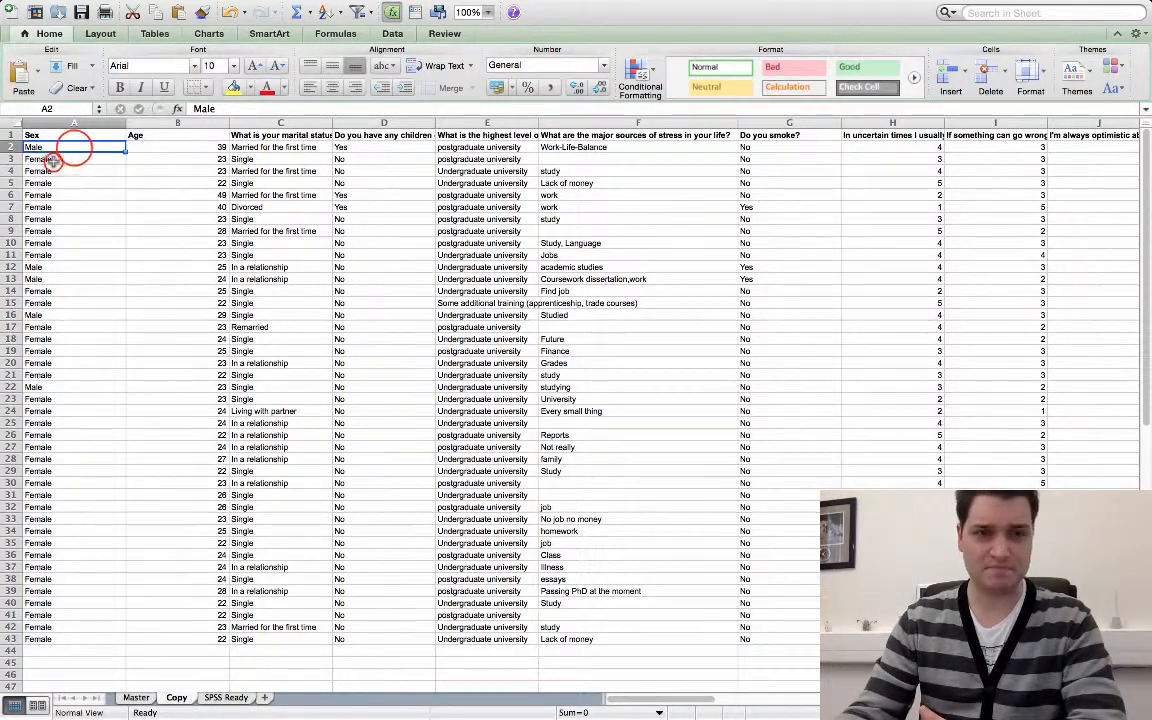
left_click(54, 161)
left_click(75, 147)
left_click(137, 697)
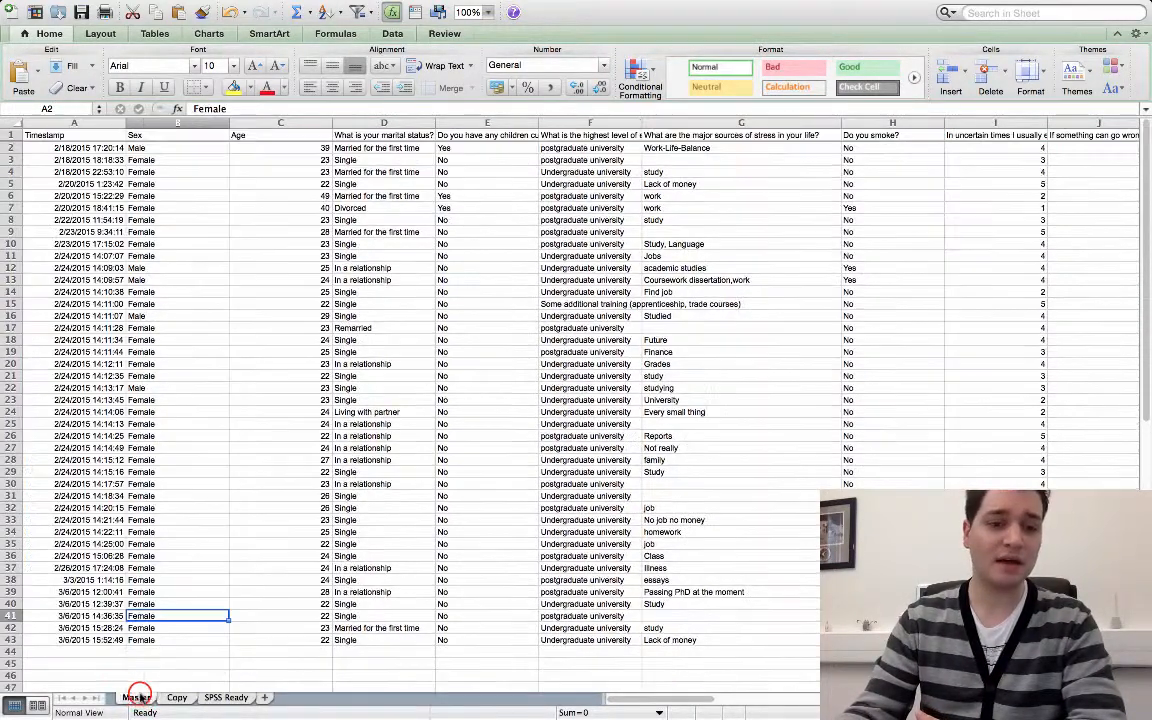
left_click(175, 697)
left_click(216, 697)
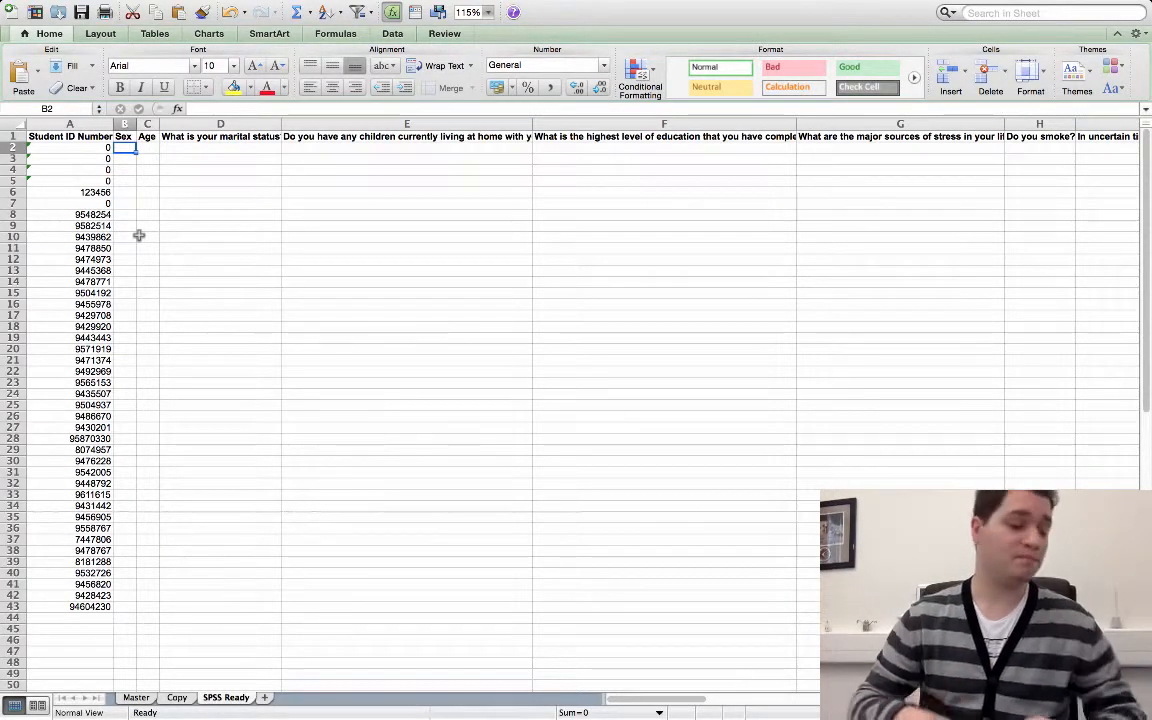
Begin an IF formula in cell B2 under the Sex header of SPSS Ready.
type("=")
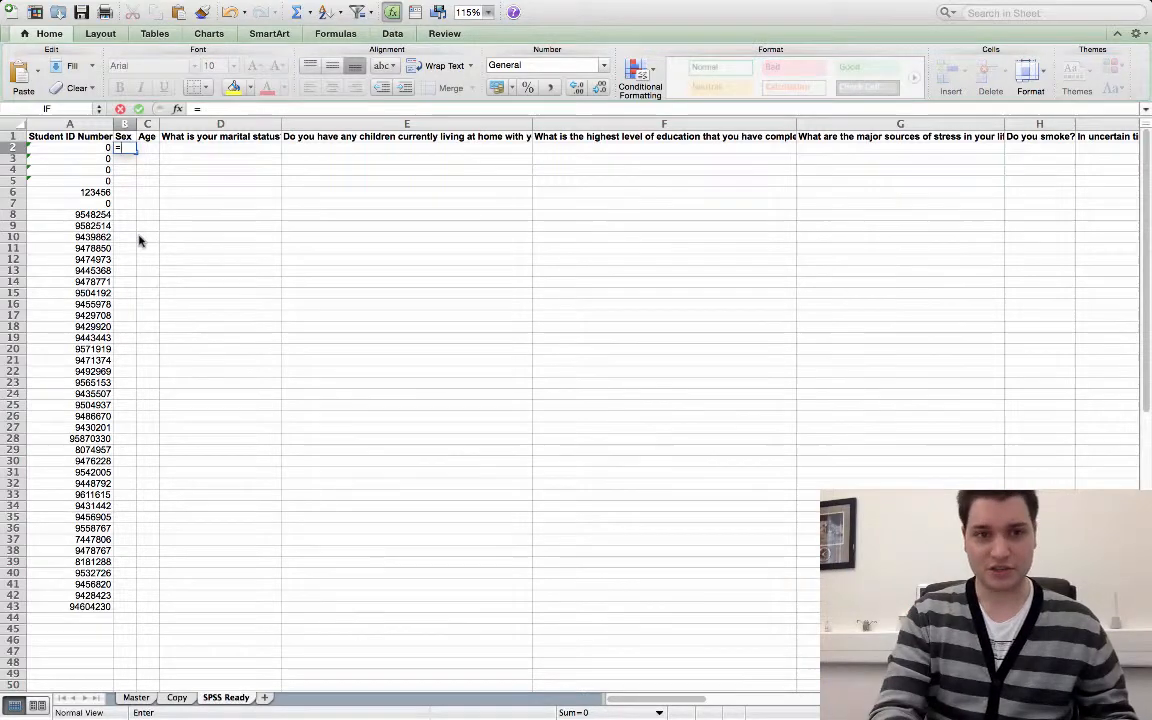
key("BackSpace")
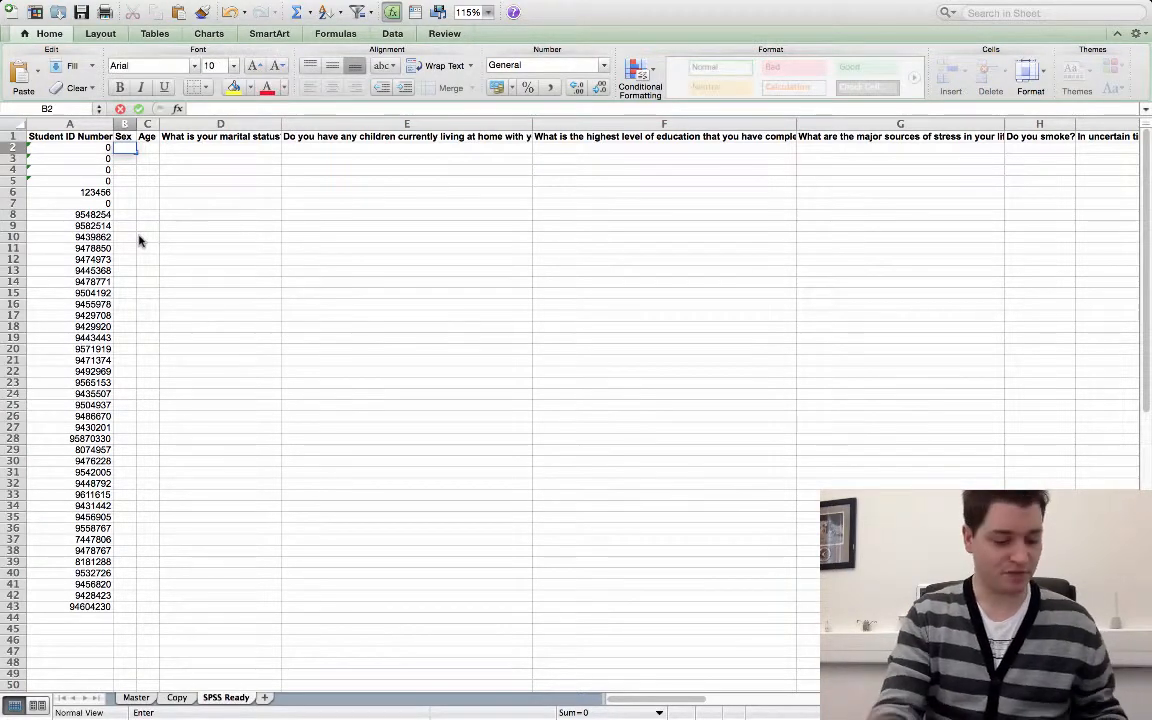
scroll(144, 222, "up", 4)
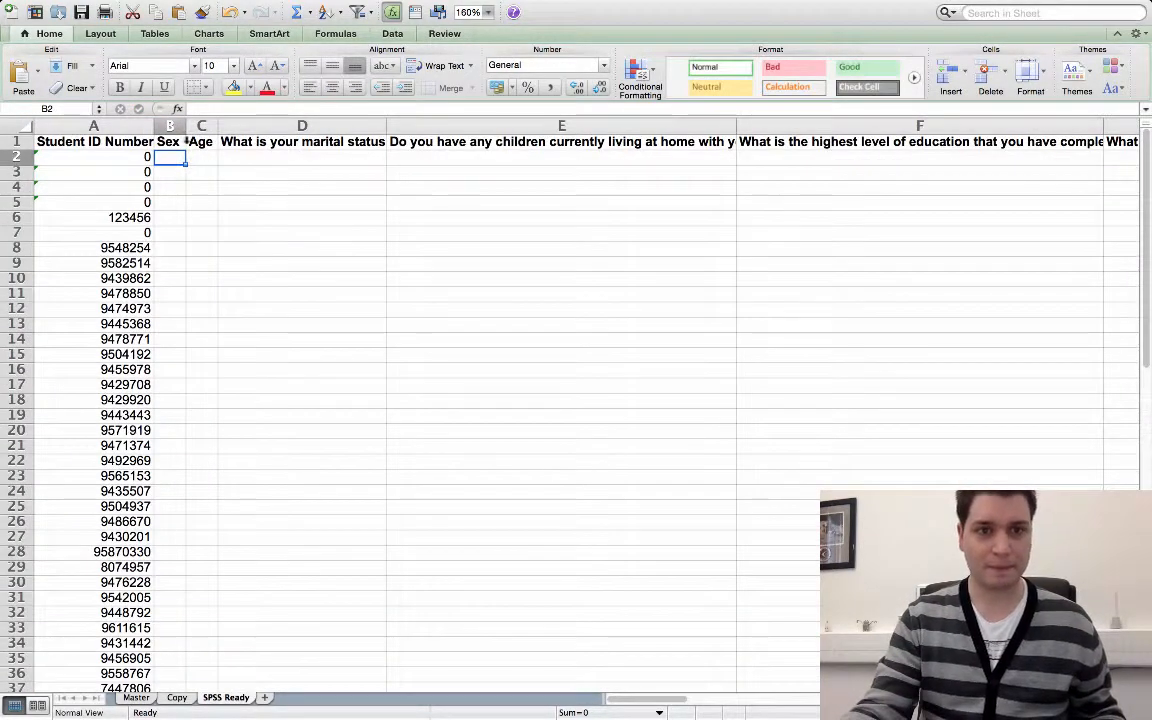
scroll(182, 146, "down", 1)
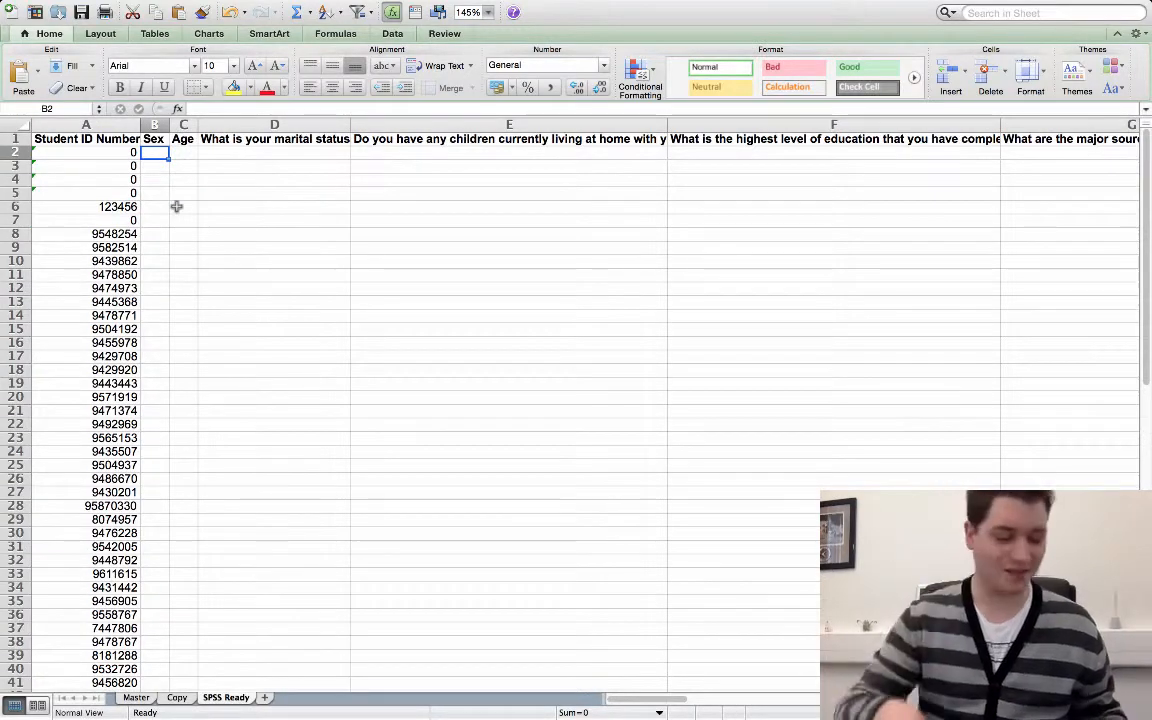
type("=")
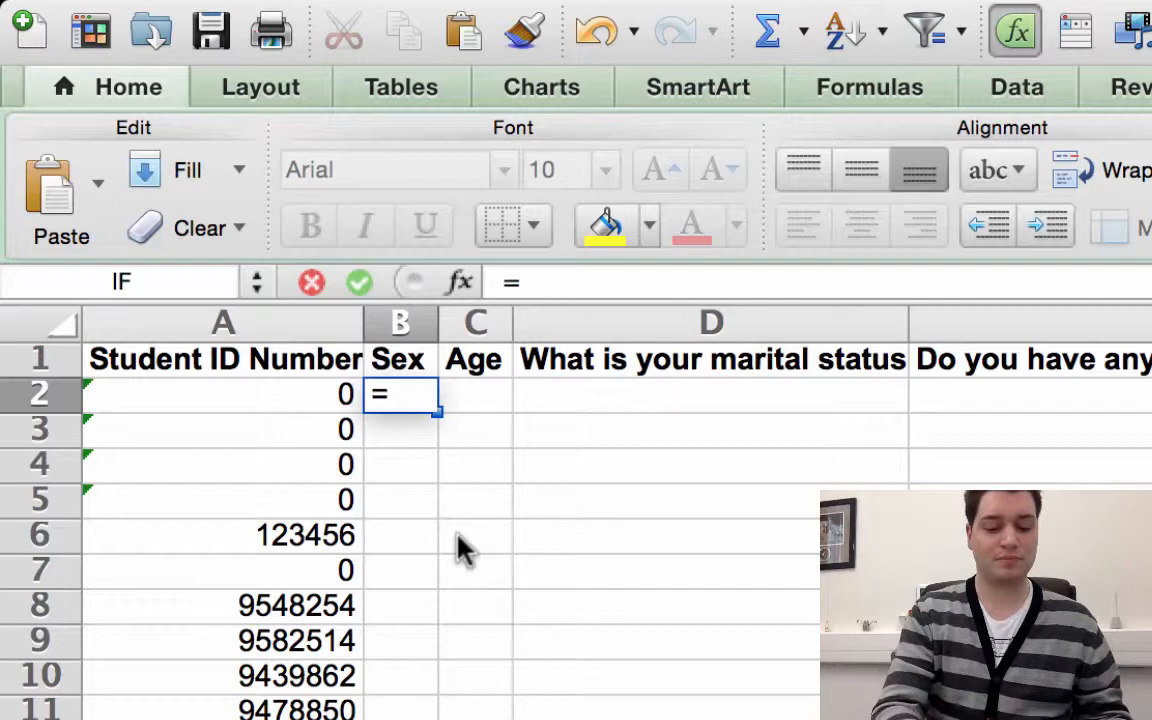
type("if")
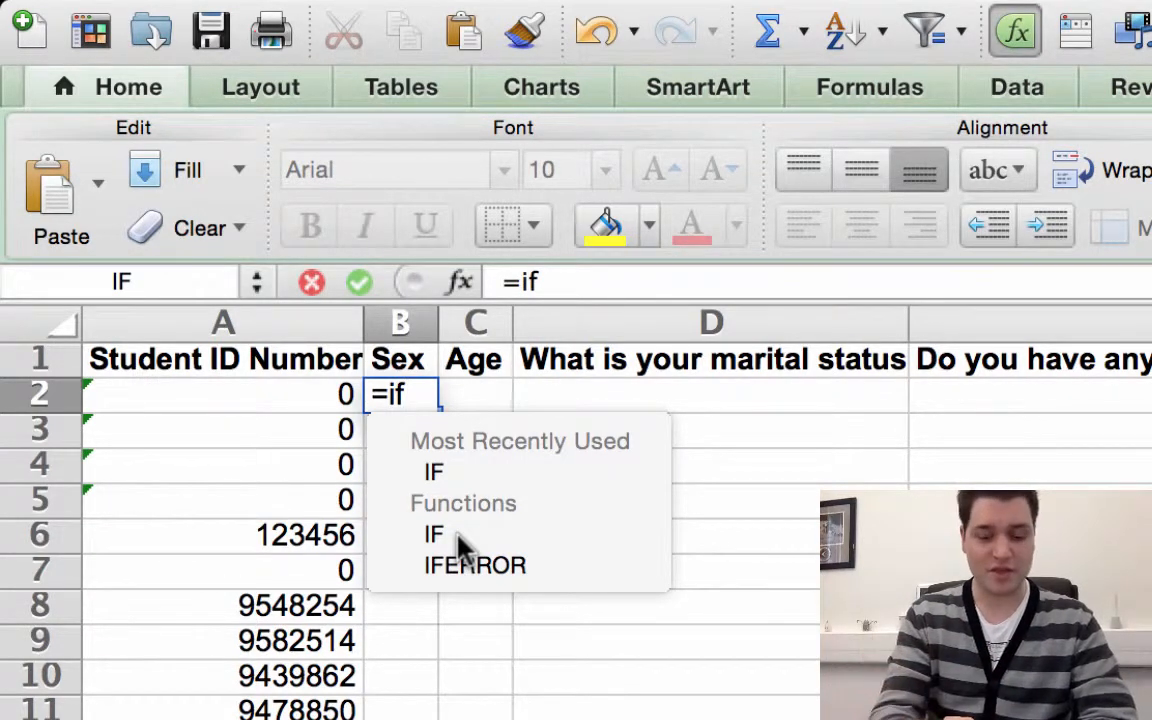
type("((")
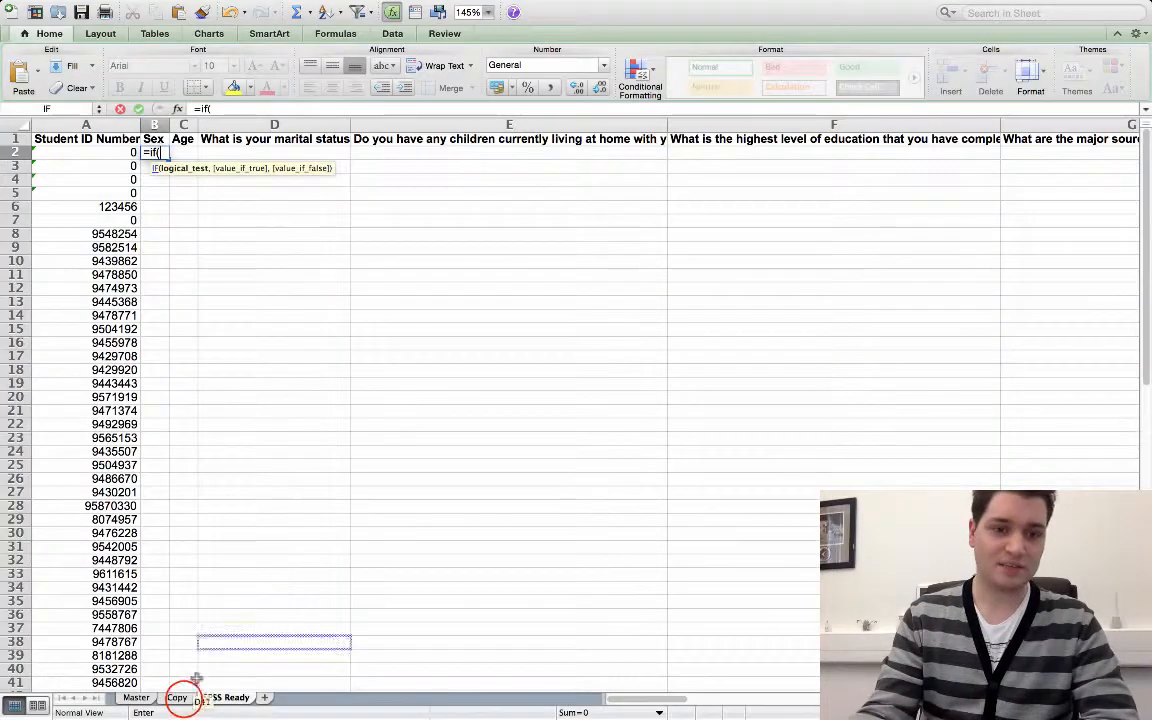
Set the IF formula's logical test to Copy!A2="Male", referencing the first Sex response in the Copy sheet.
left_click(180, 697)
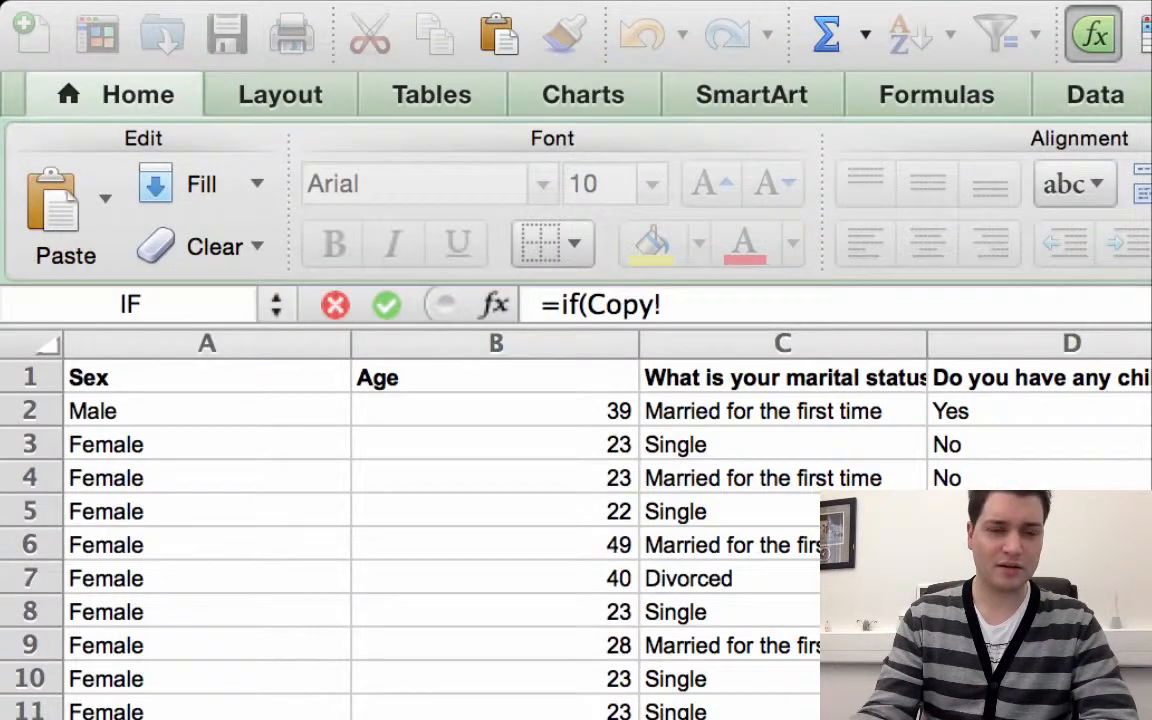
left_click(226, 408)
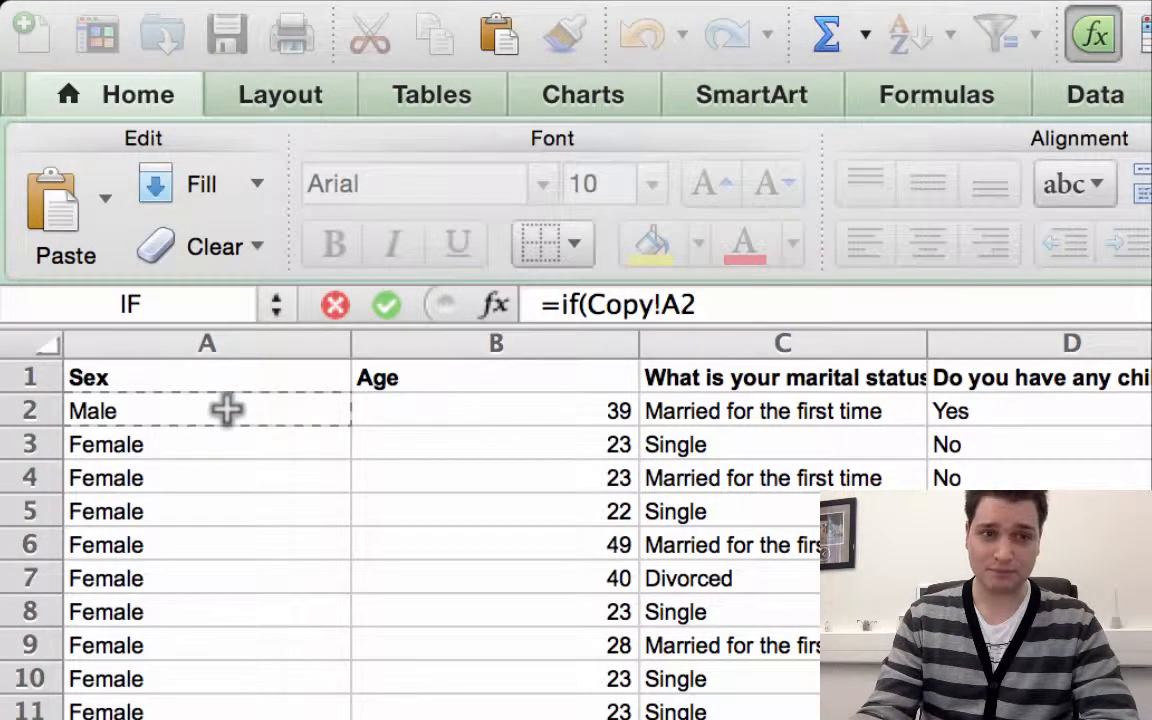
left_click(225, 409)
type("=")
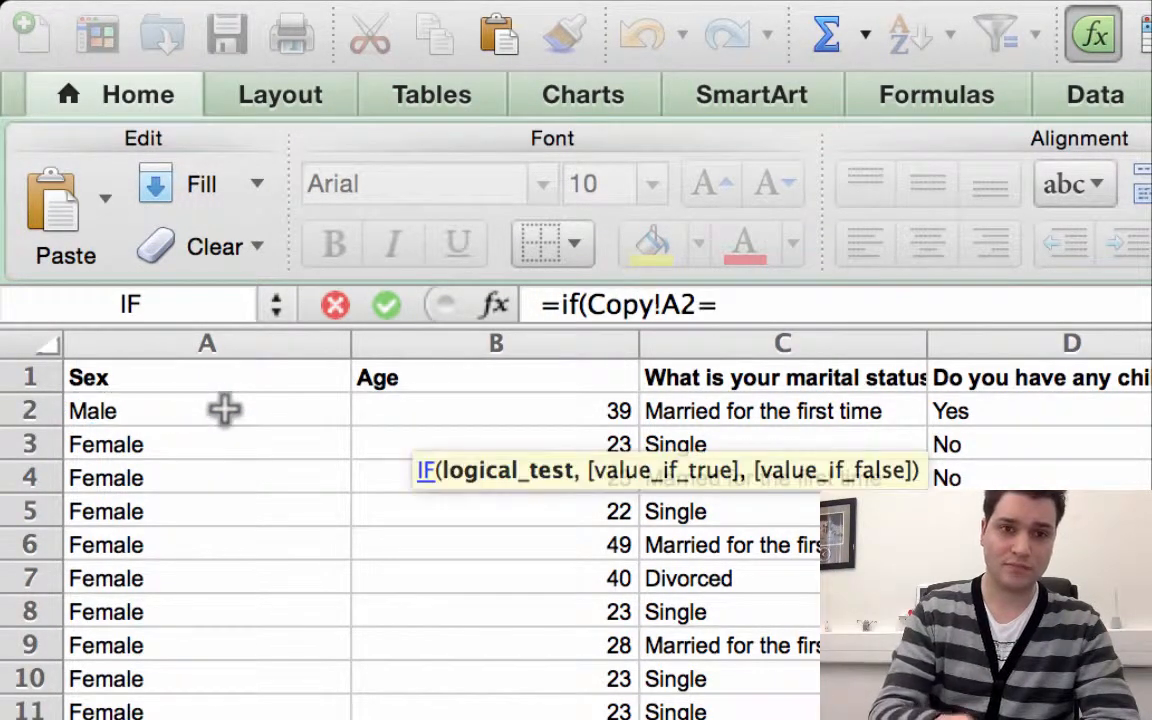
type("\"")
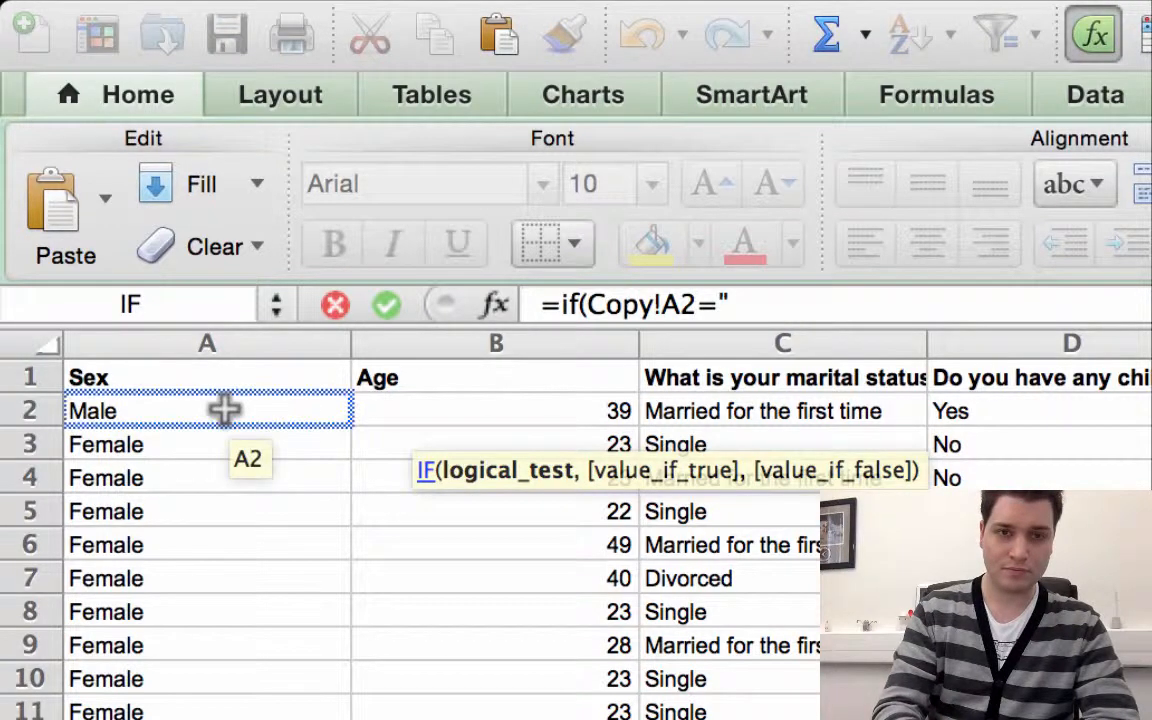
type("Male\"")
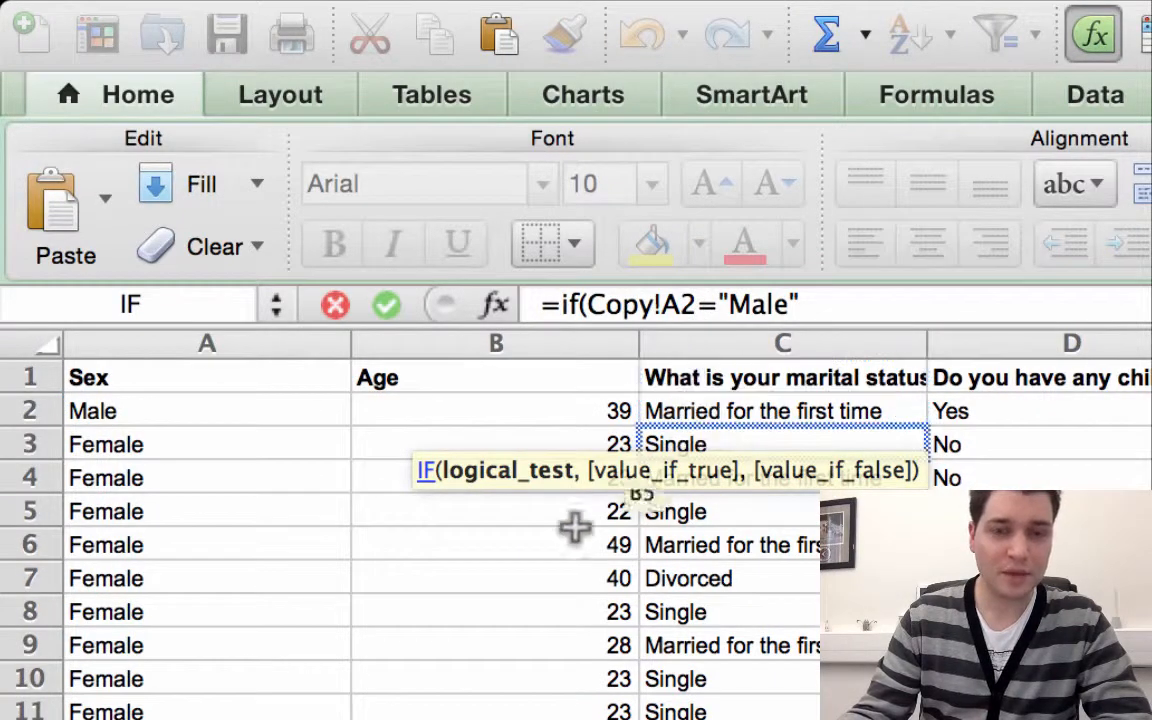
Complete the Sex formula so it returns 1 when the test is true and 2 otherwise: =IF(Copy!A2="Male",1,2).
left_click(831, 305)
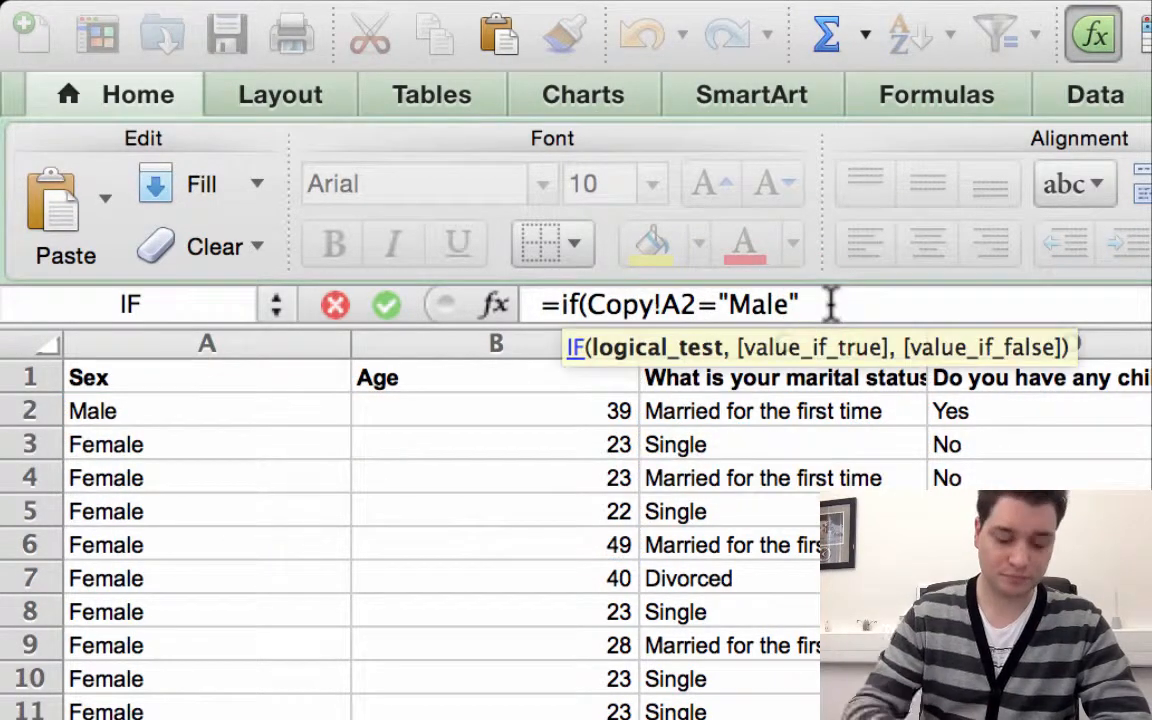
type(",1")
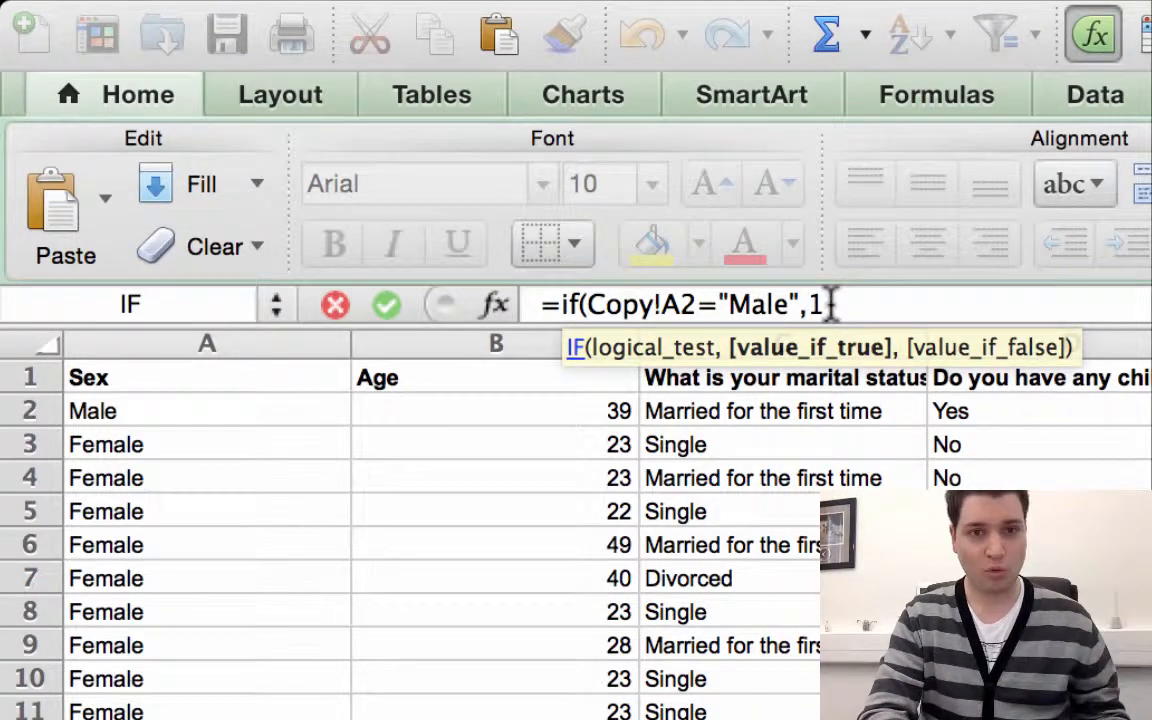
type(",2")
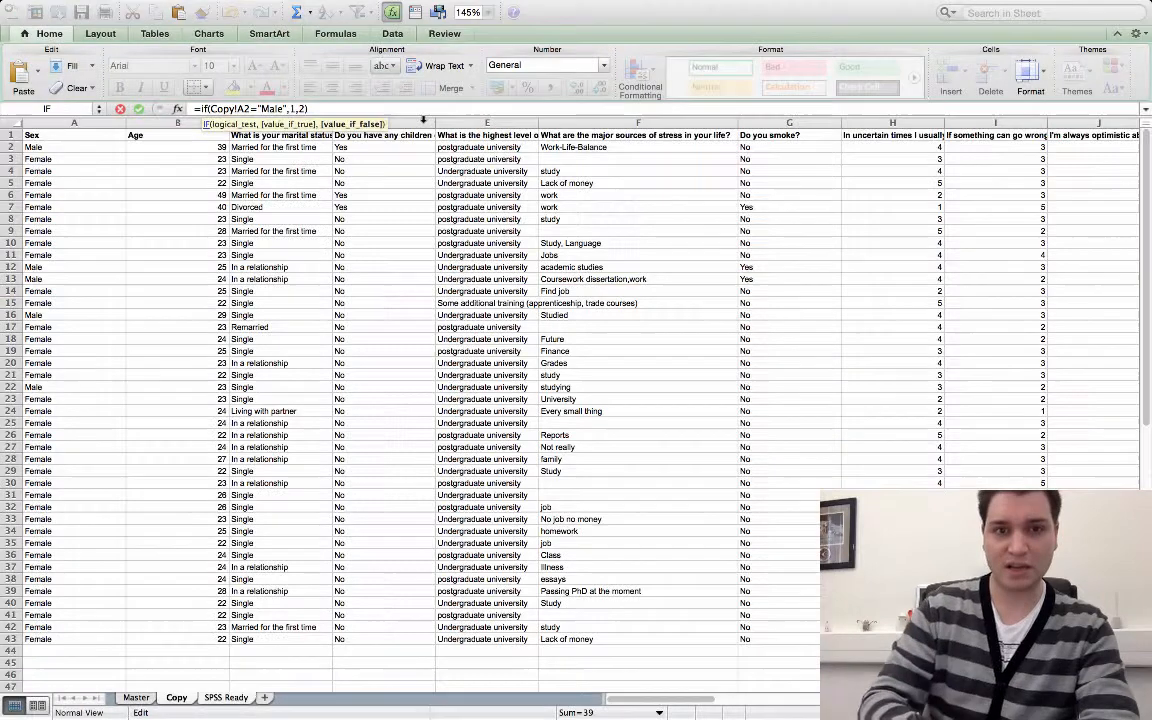
type(")")
key("Return")
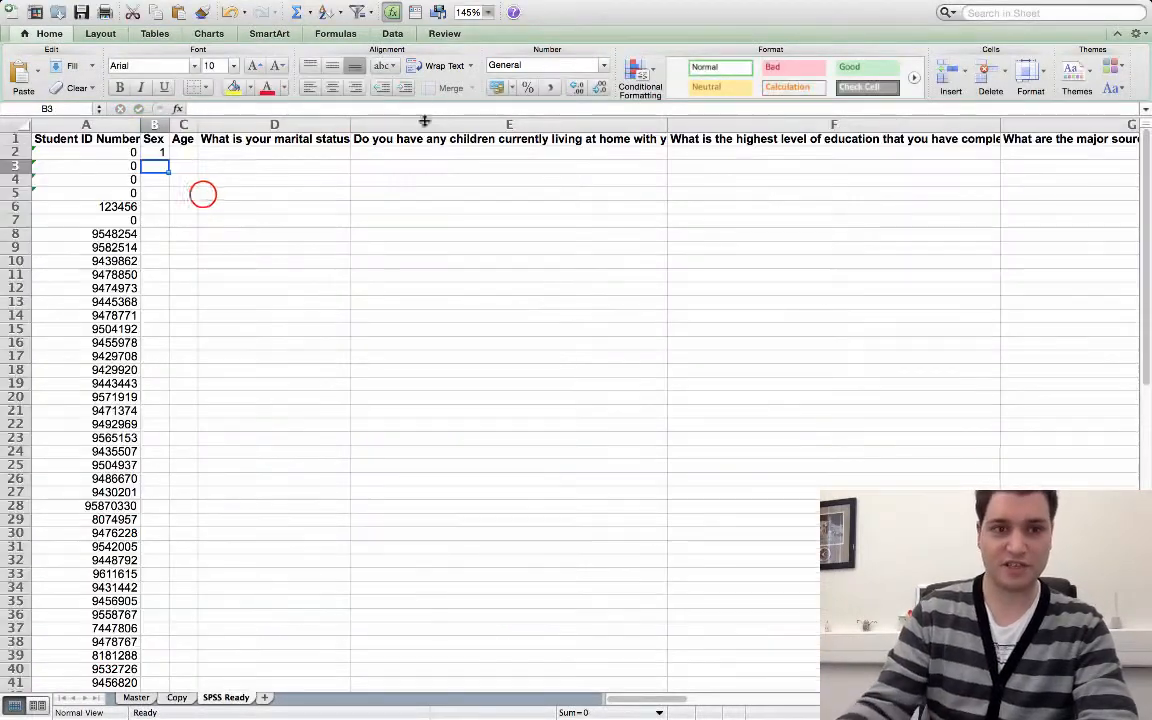
Fill the Sex recoding formula from B2 down to B8 in SPSS Ready.
left_click(203, 194)
left_click(160, 152)
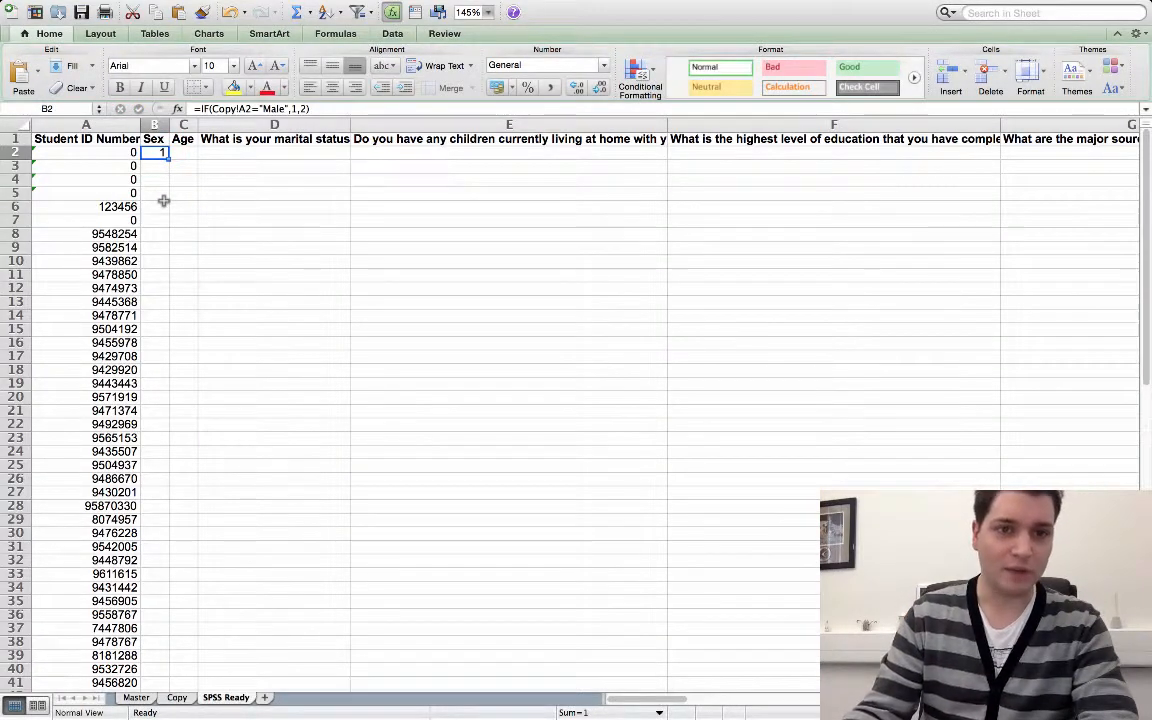
left_click_drag(169, 159, 163, 240)
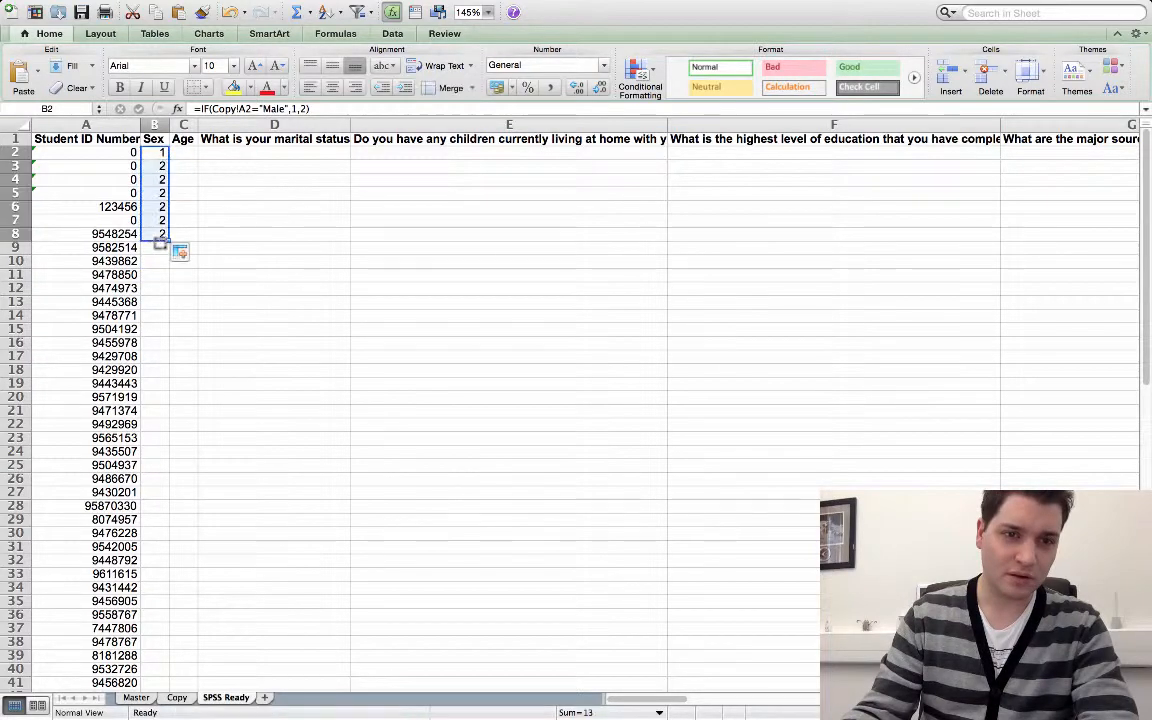
Link cell C2 under the Age header of SPSS Ready to the first age response with =Copy!B2.
left_click(206, 187)
left_click(177, 698)
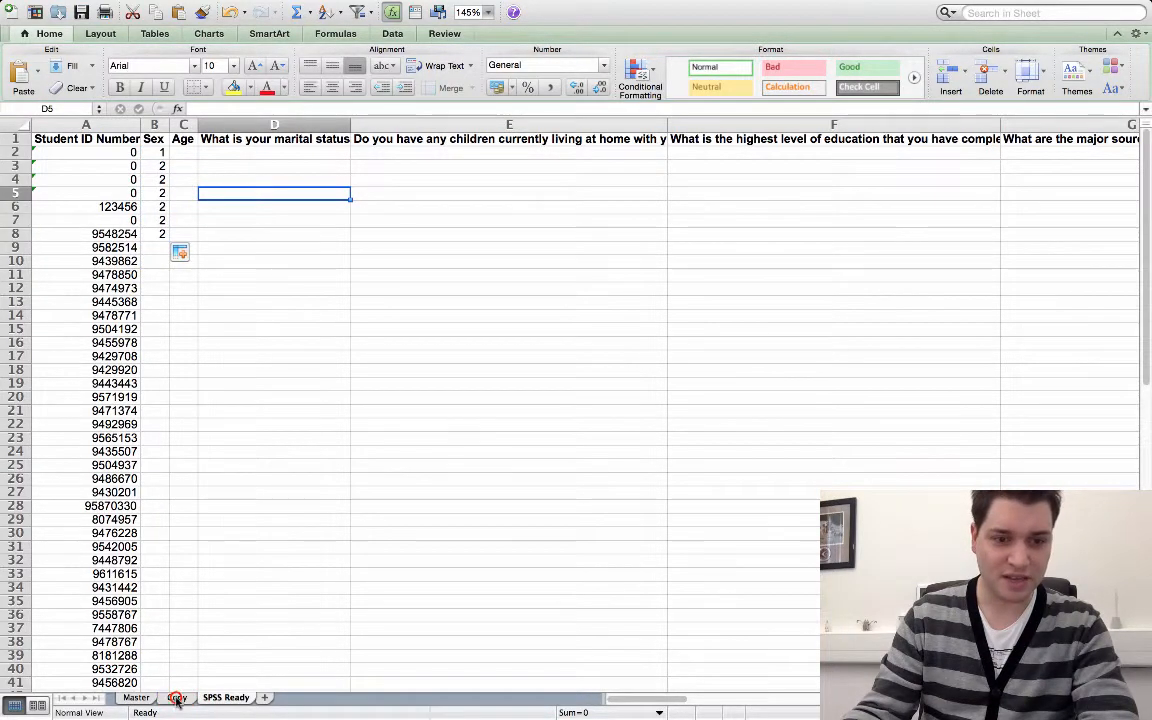
left_click(226, 698)
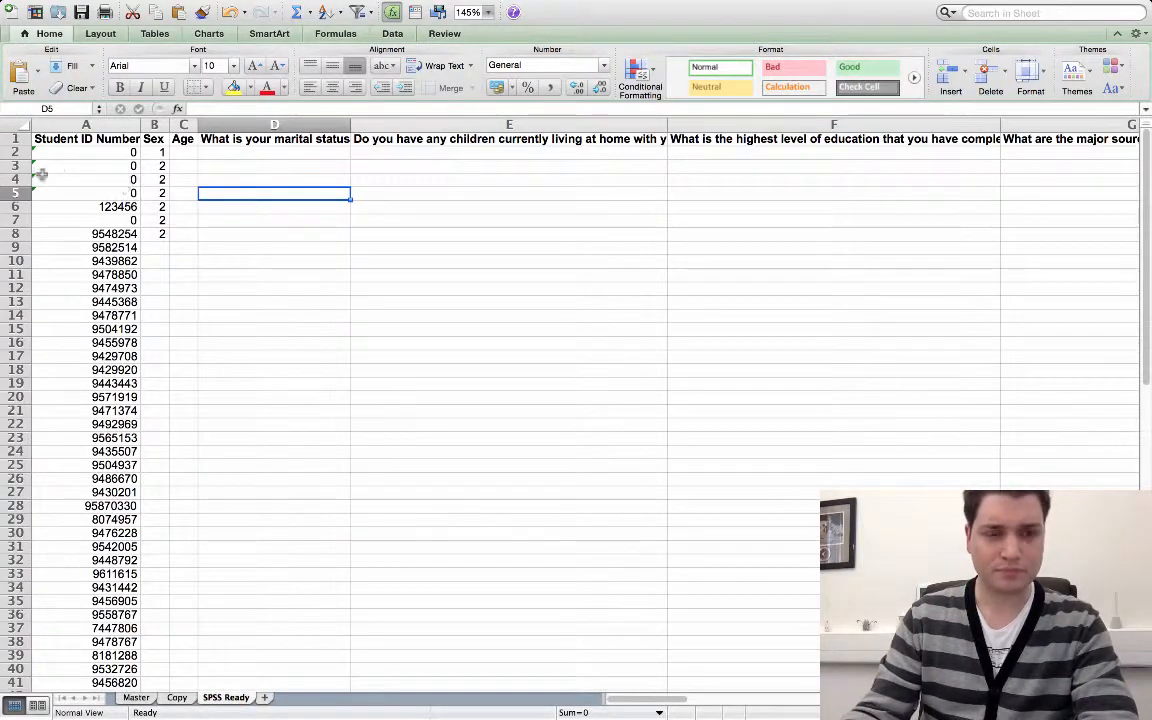
left_click(183, 153)
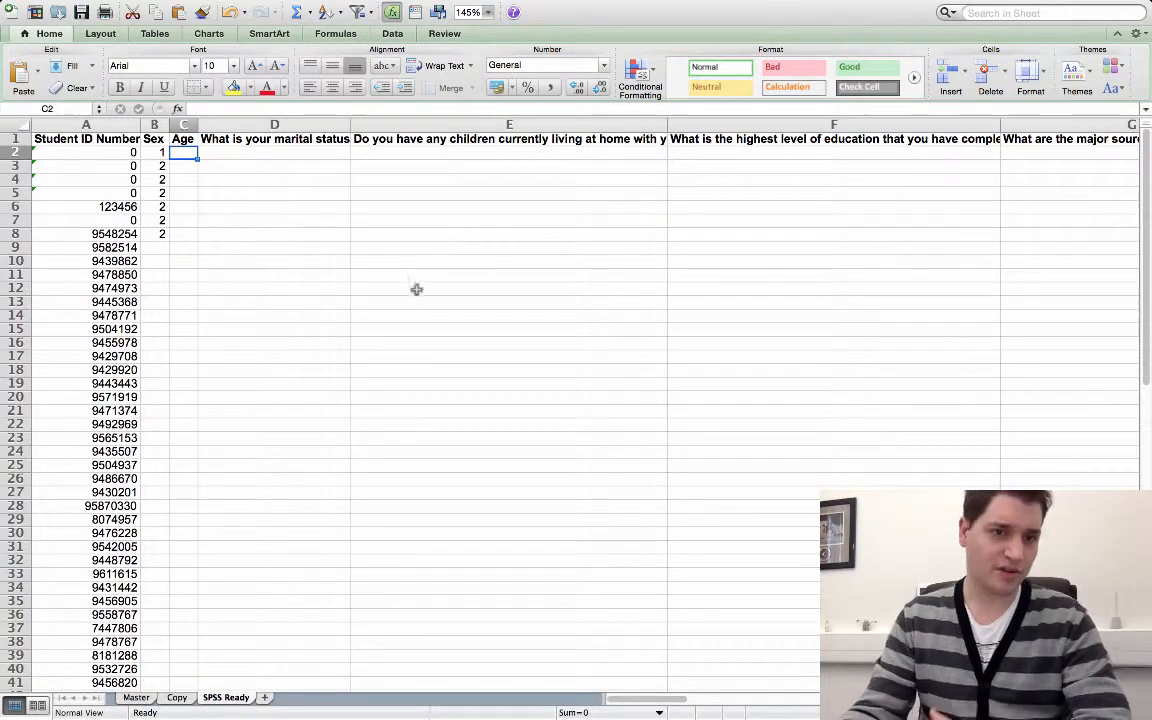
type("=")
left_click(177, 697)
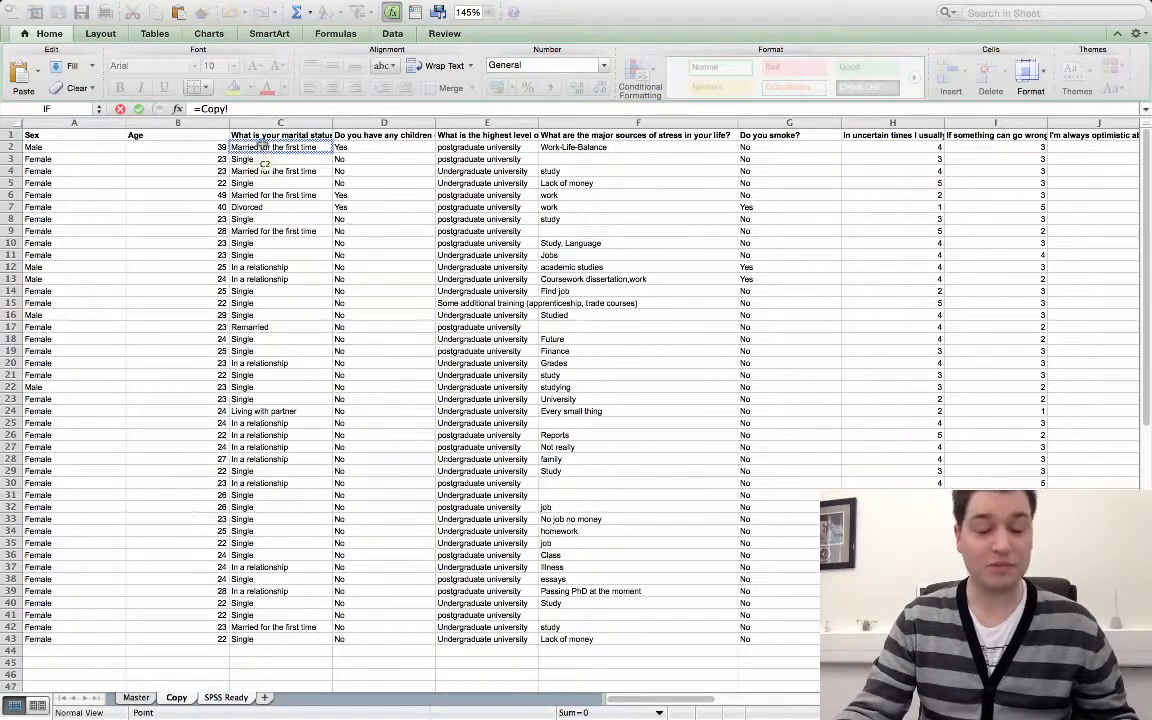
left_click(192, 147)
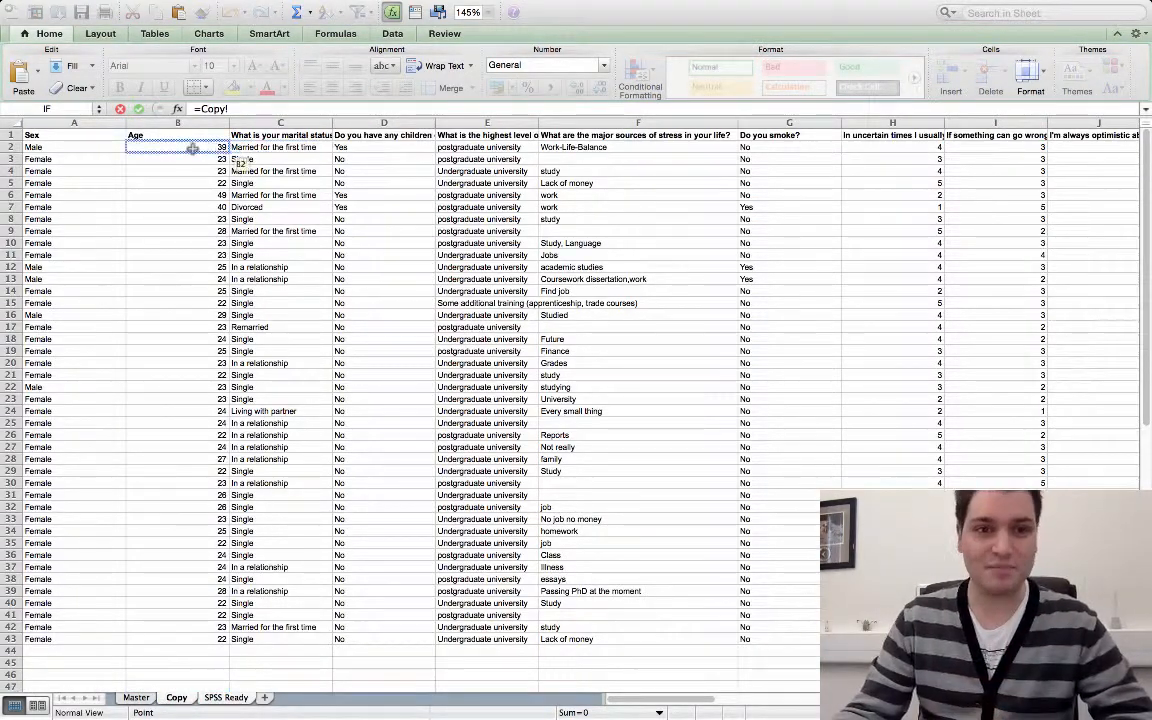
left_click(212, 149)
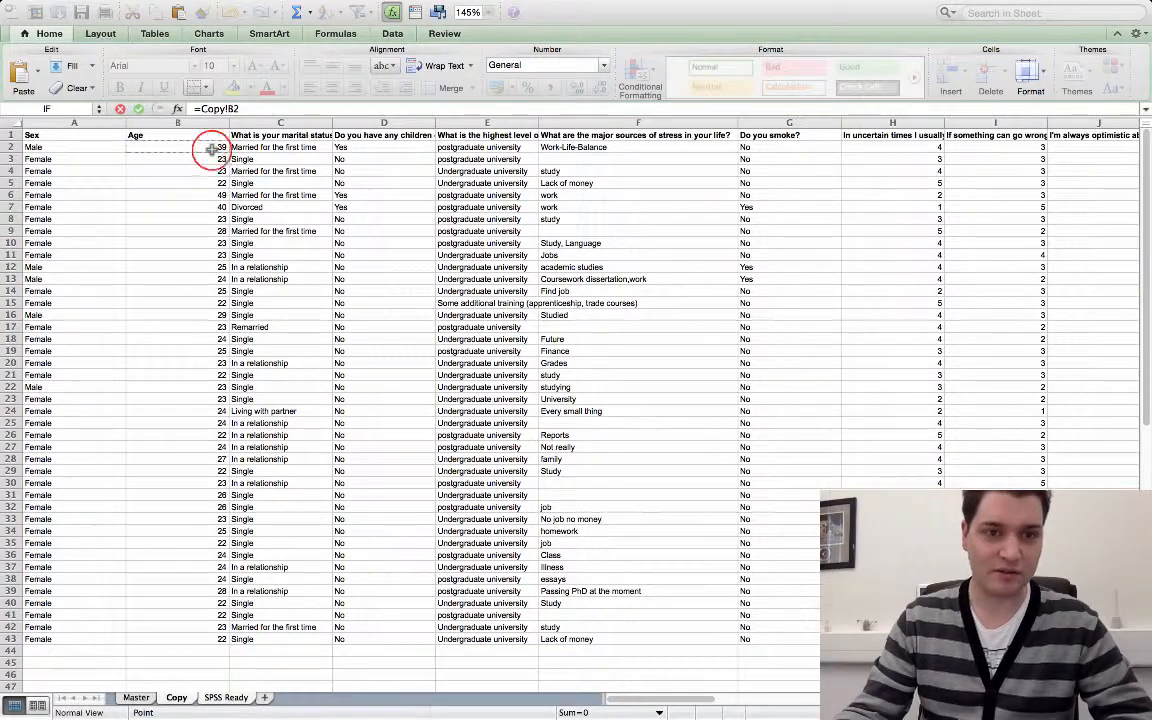
key("Return")
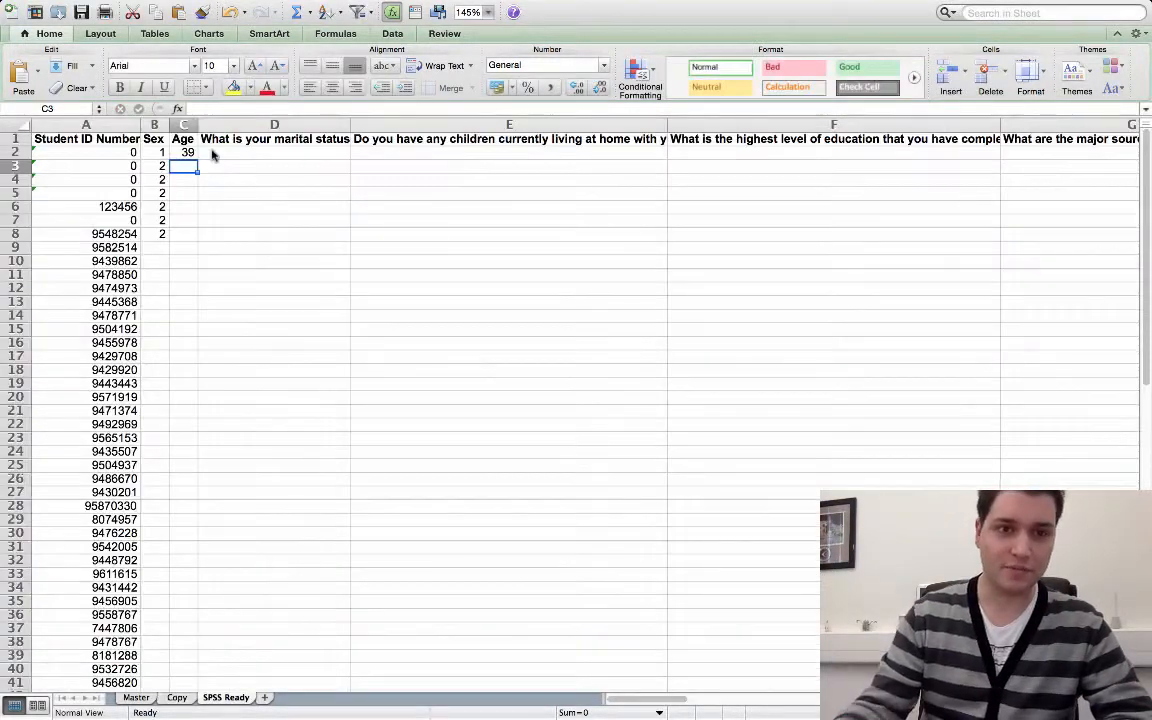
Examine the different marital status responses in rows 2 to 16 of column C in the Copy sheet.
left_click(269, 155)
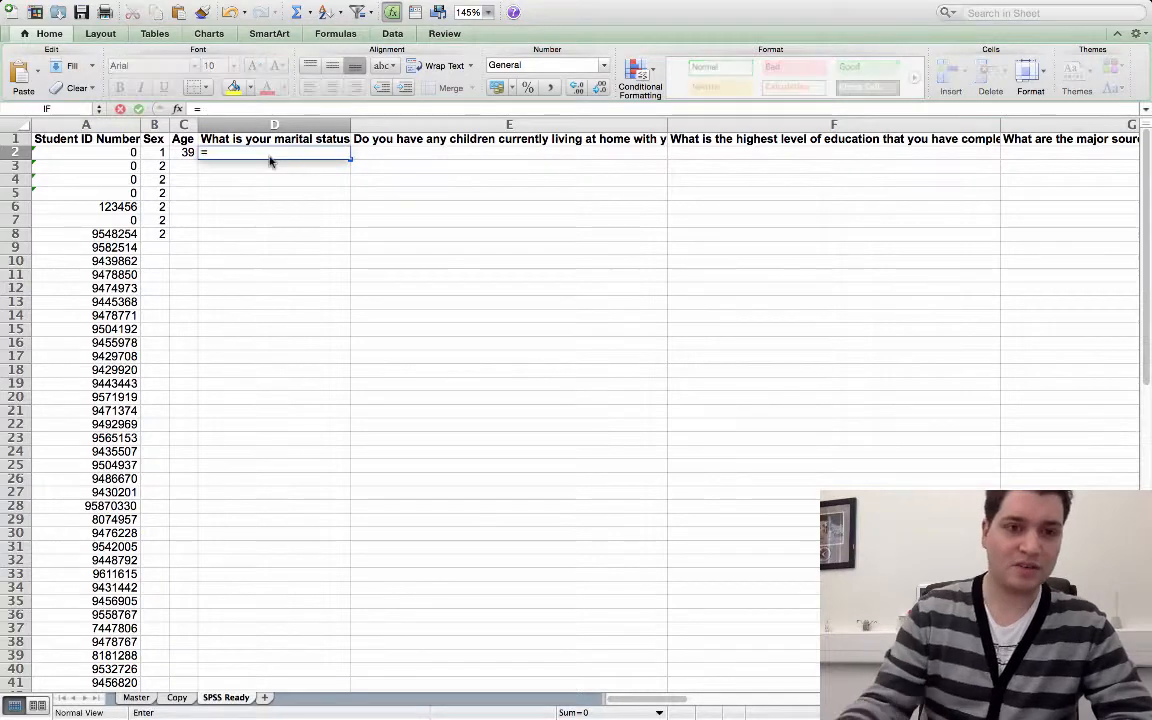
left_click(175, 697)
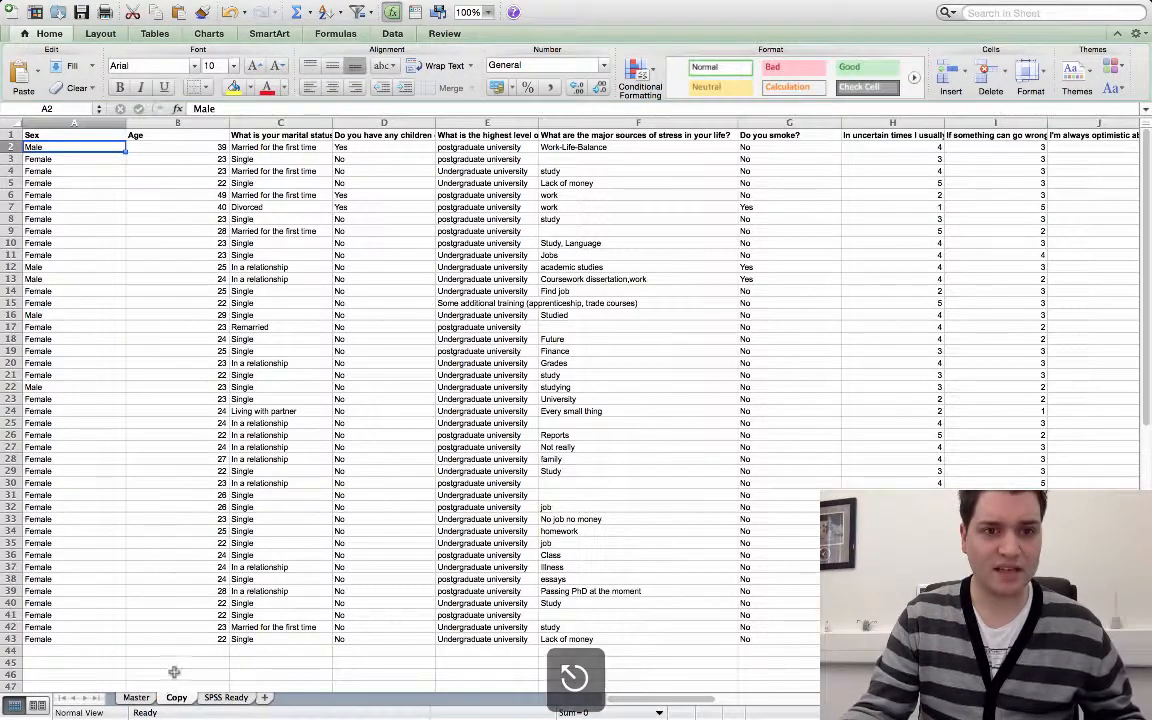
left_click(264, 149)
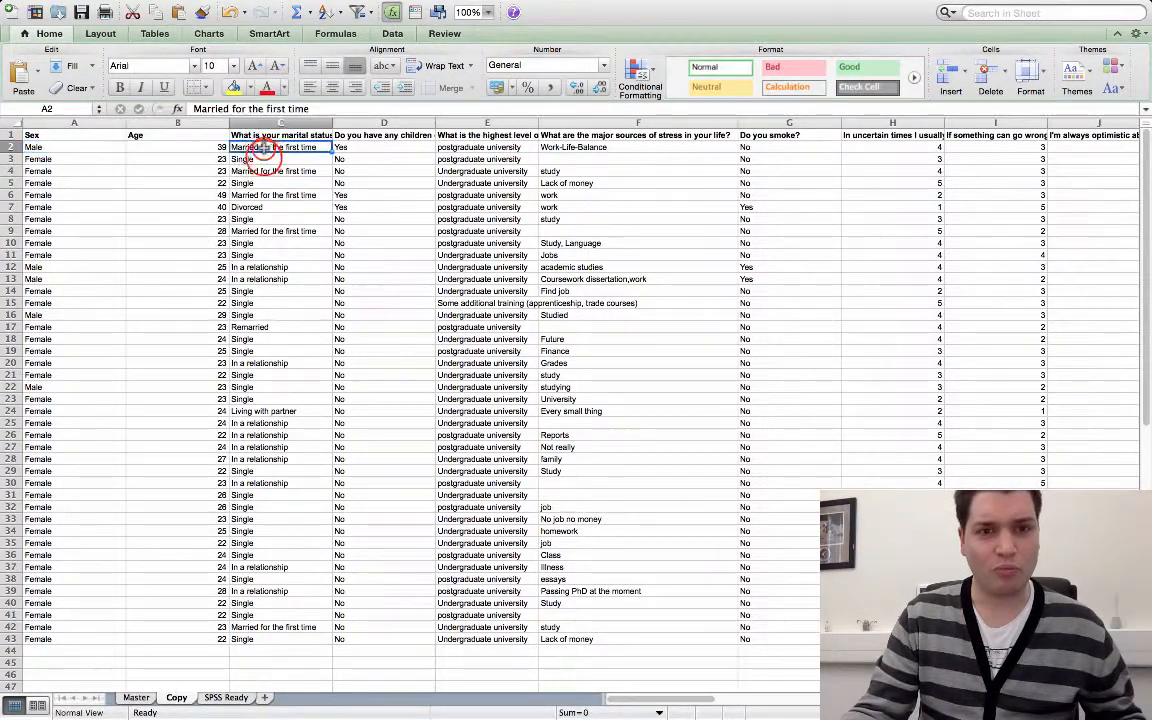
left_click(262, 160)
left_click(263, 172)
left_click(262, 184)
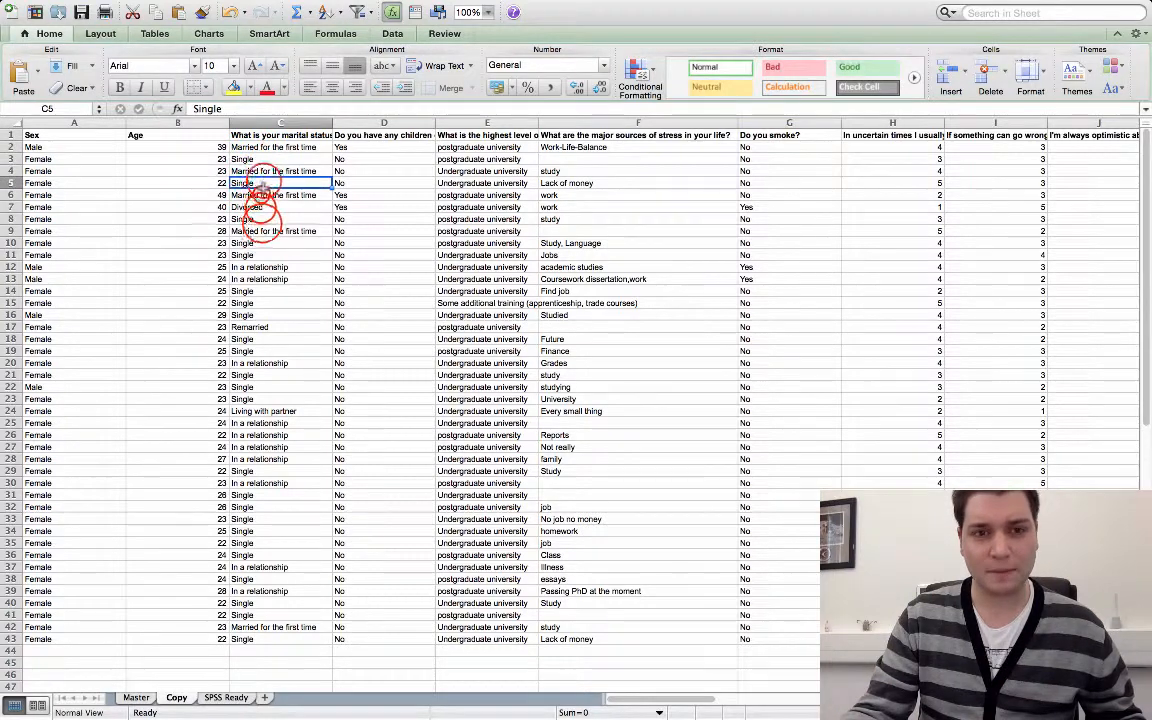
left_click(262, 196)
left_click(262, 208)
left_click(262, 220)
left_click(262, 232)
left_click(262, 244)
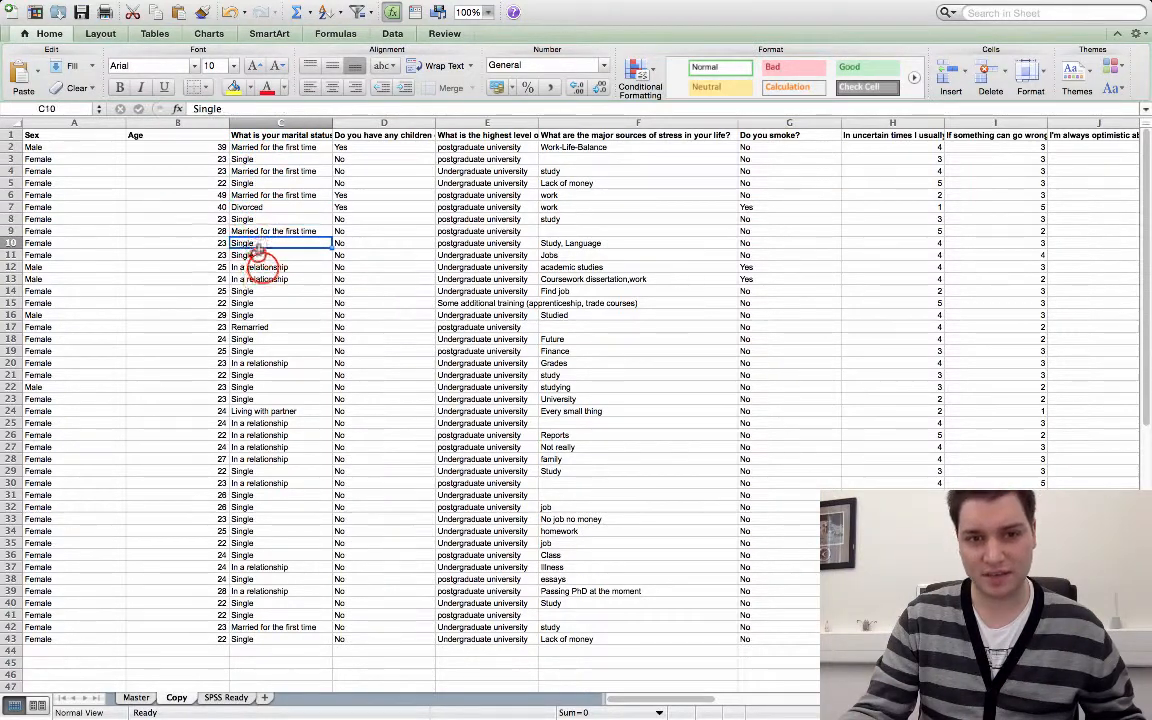
left_click(262, 256)
left_click(262, 268)
left_click(262, 280)
left_click(262, 292)
left_click(262, 303)
left_click(260, 314)
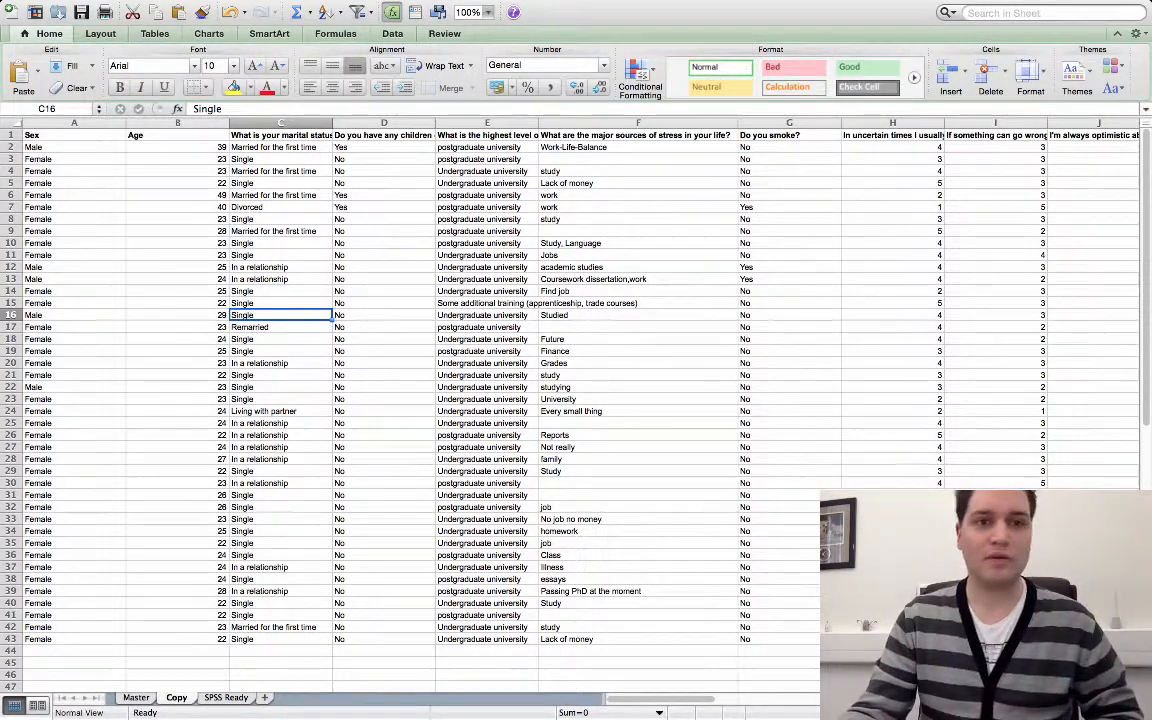
Take the workbook out of full screen and shrink its window to fit the left half of the desktop.
mouse_move(60, 10)
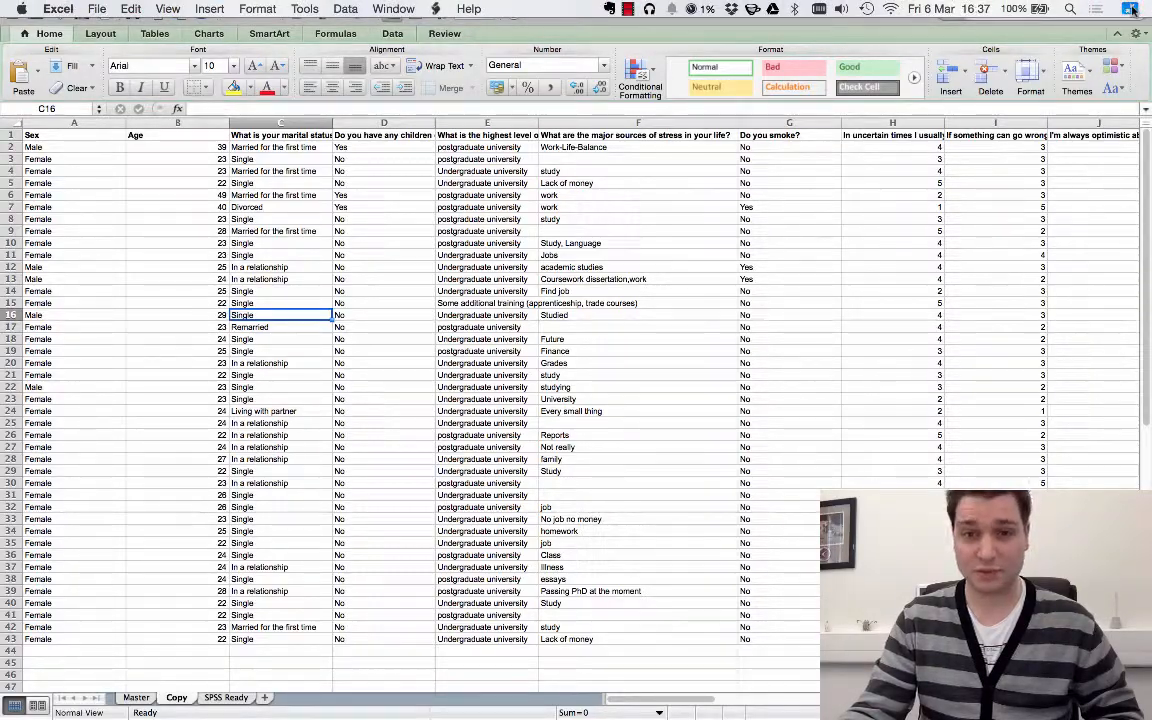
left_click(1129, 10)
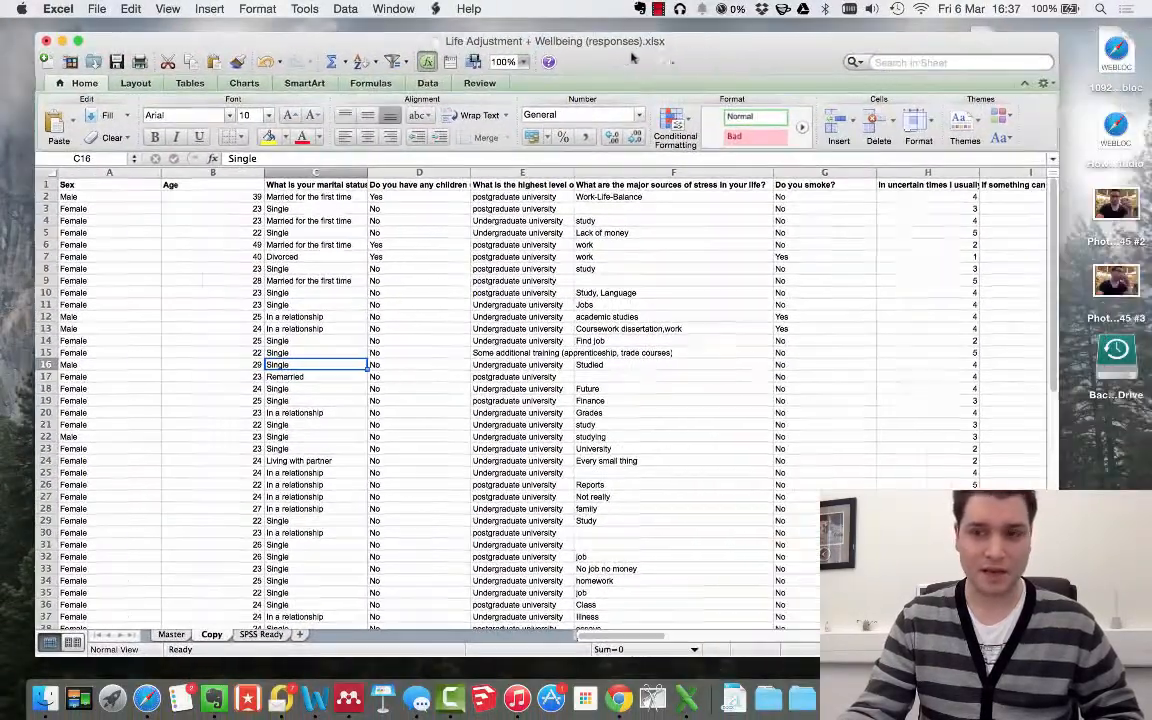
left_click_drag(1054, 118, 548, 118)
left_click_drag(429, 42, 398, 38)
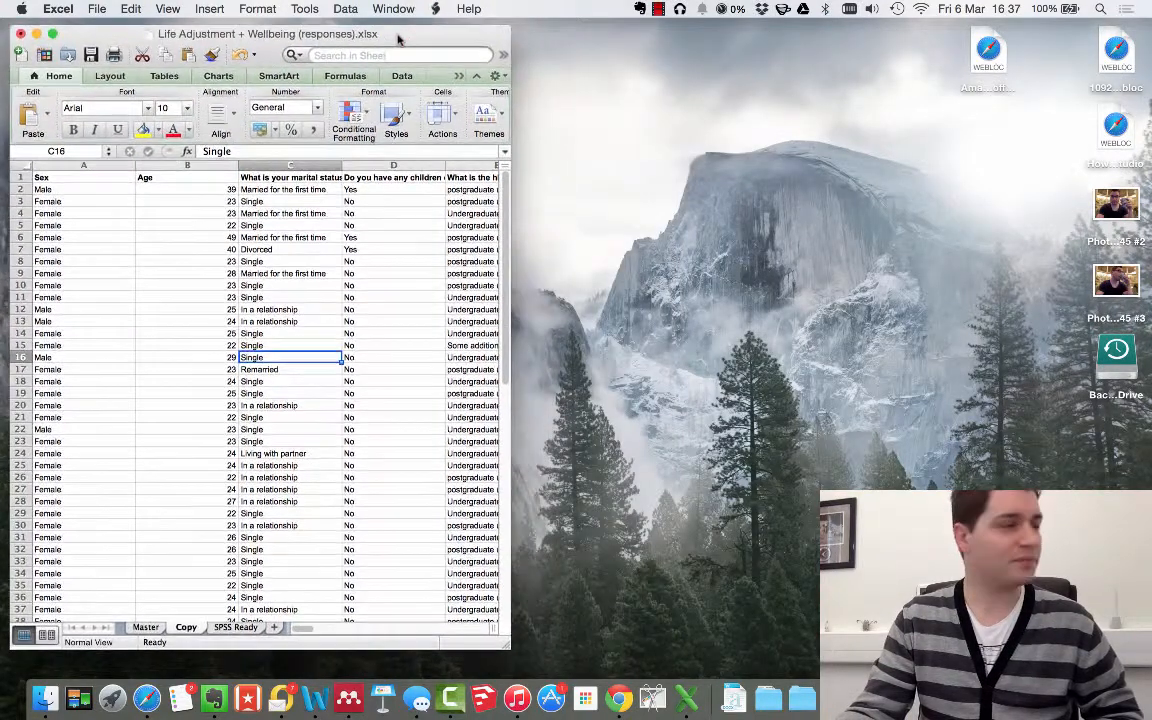
Switch to Google Chrome, take it out of full screen and fit its window beside the workbook on the right half.
left_click(619, 698)
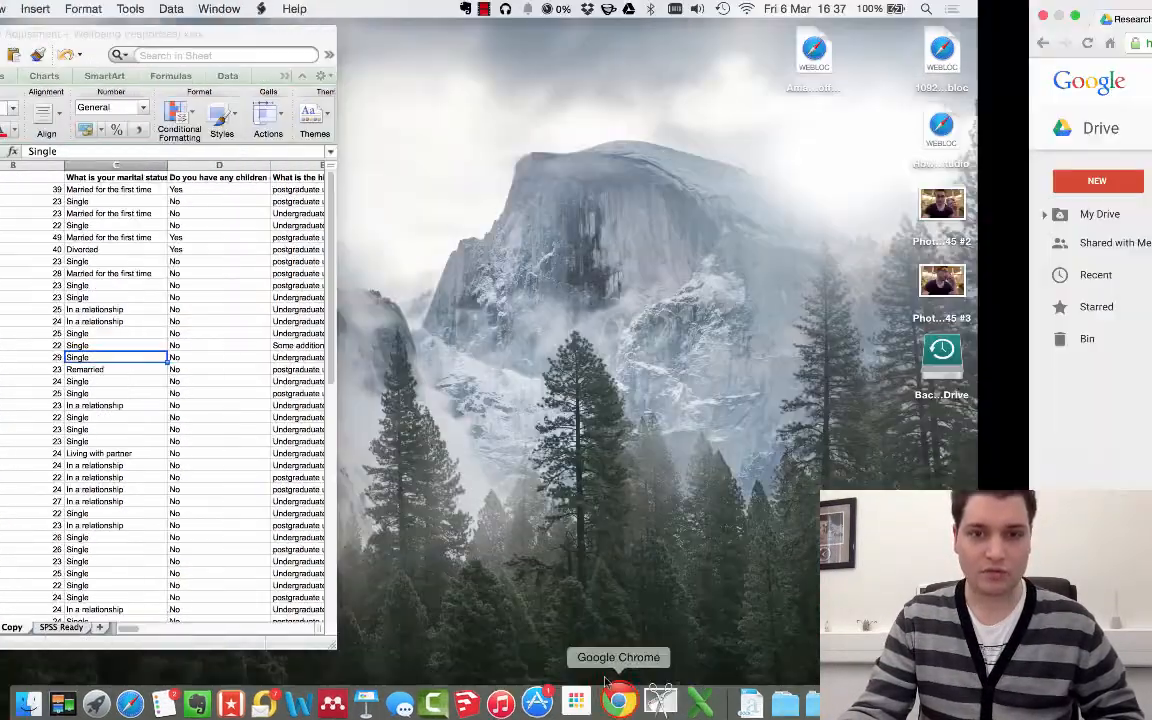
mouse_move(481, 2)
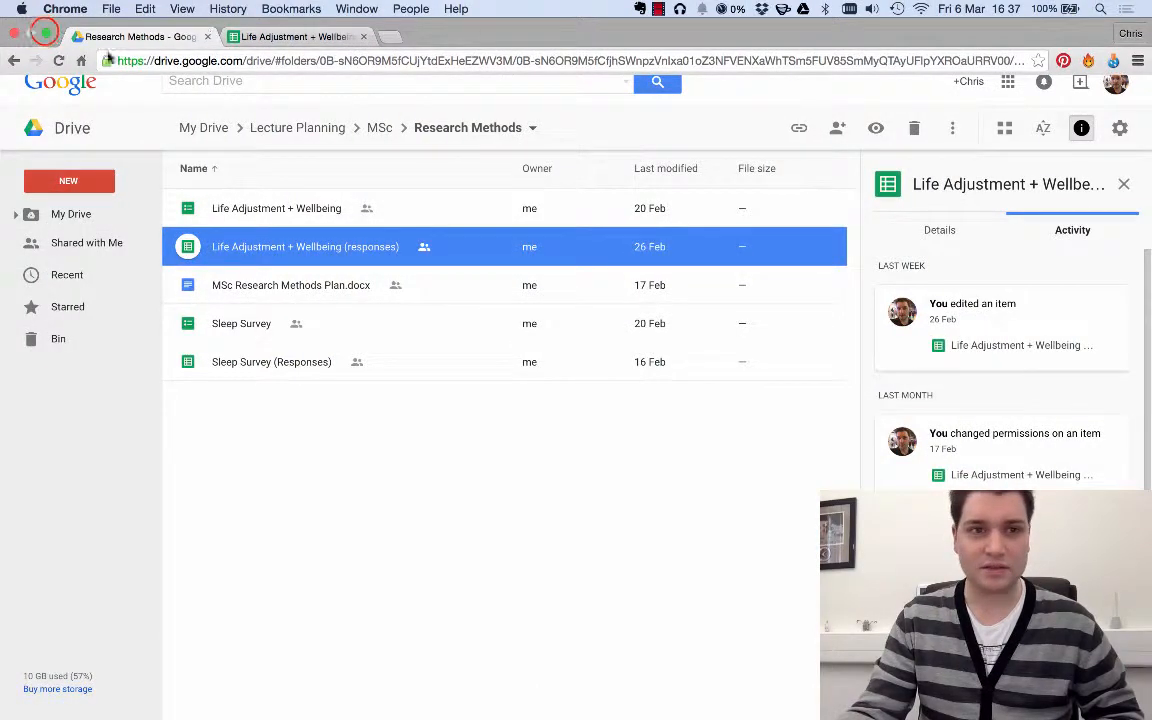
left_click(45, 35)
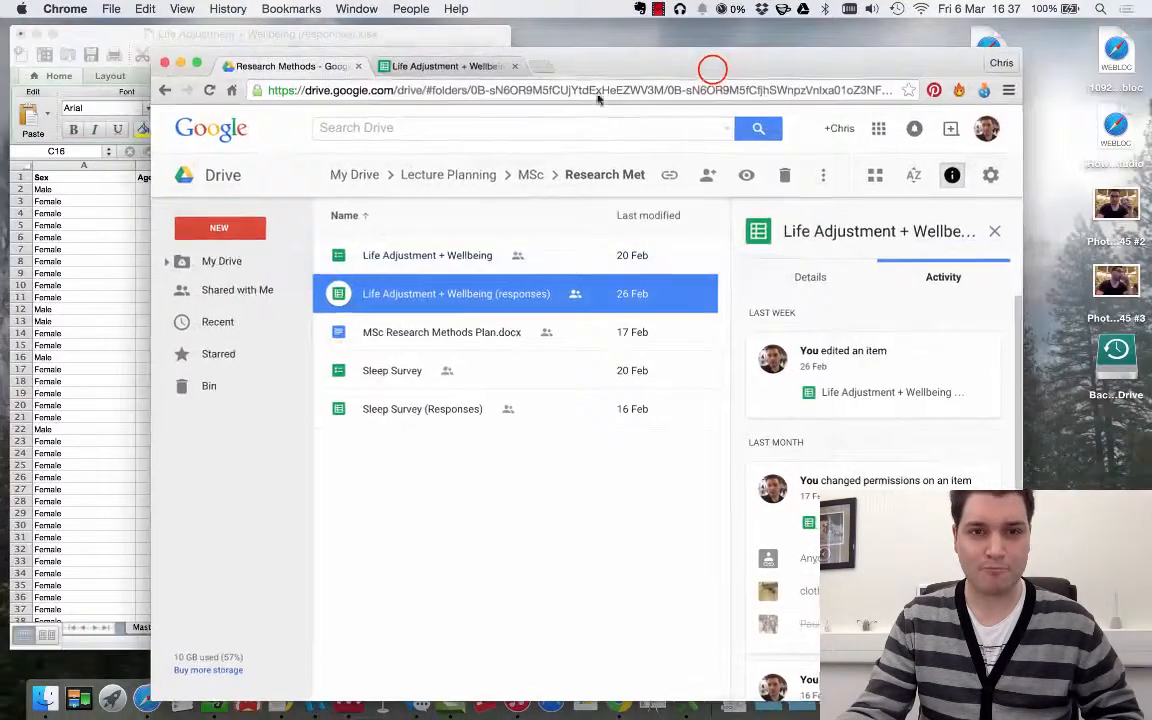
left_click_drag(713, 69, 825, 44)
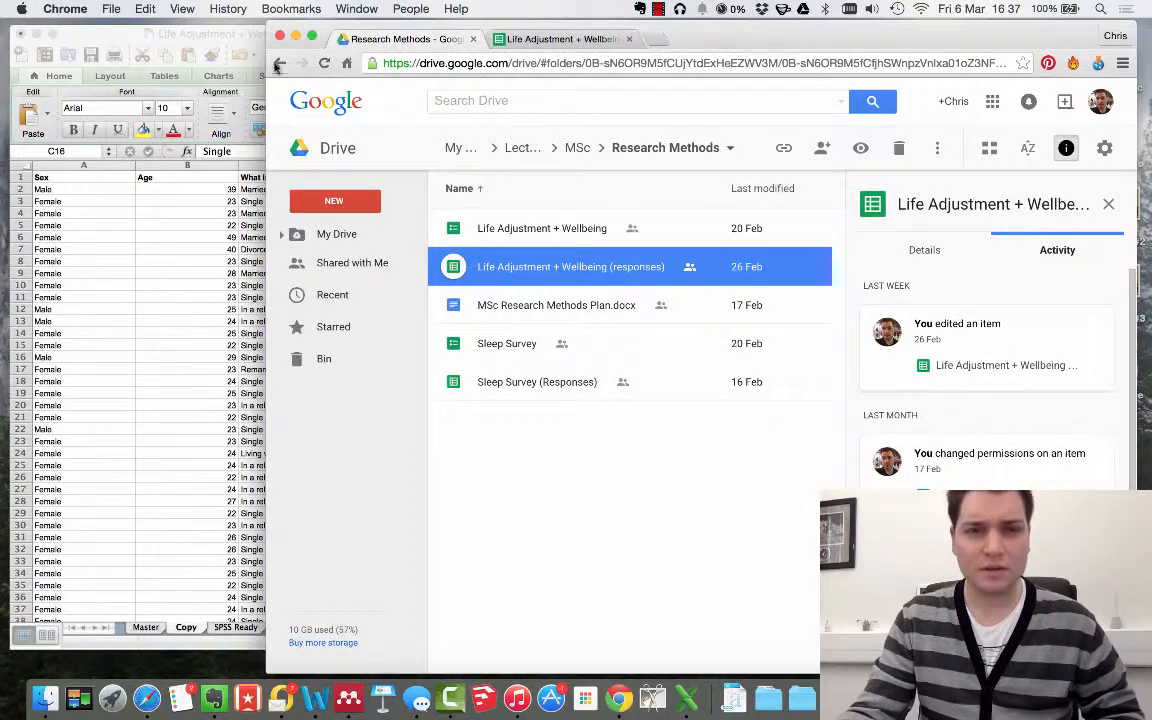
left_click_drag(261, 66, 550, 96)
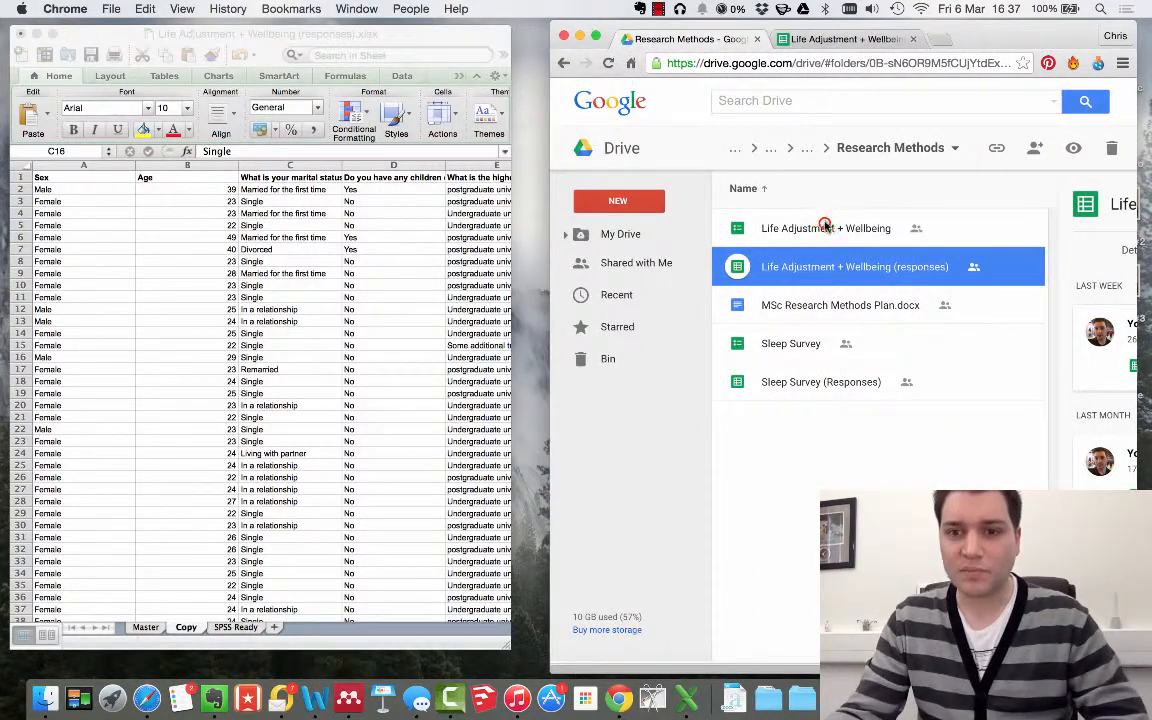
Open the Life Adjustment + Wellbeing form from the Research Methods folder and find the marital status question's answer options.
left_click(808, 229)
double_click(808, 229)
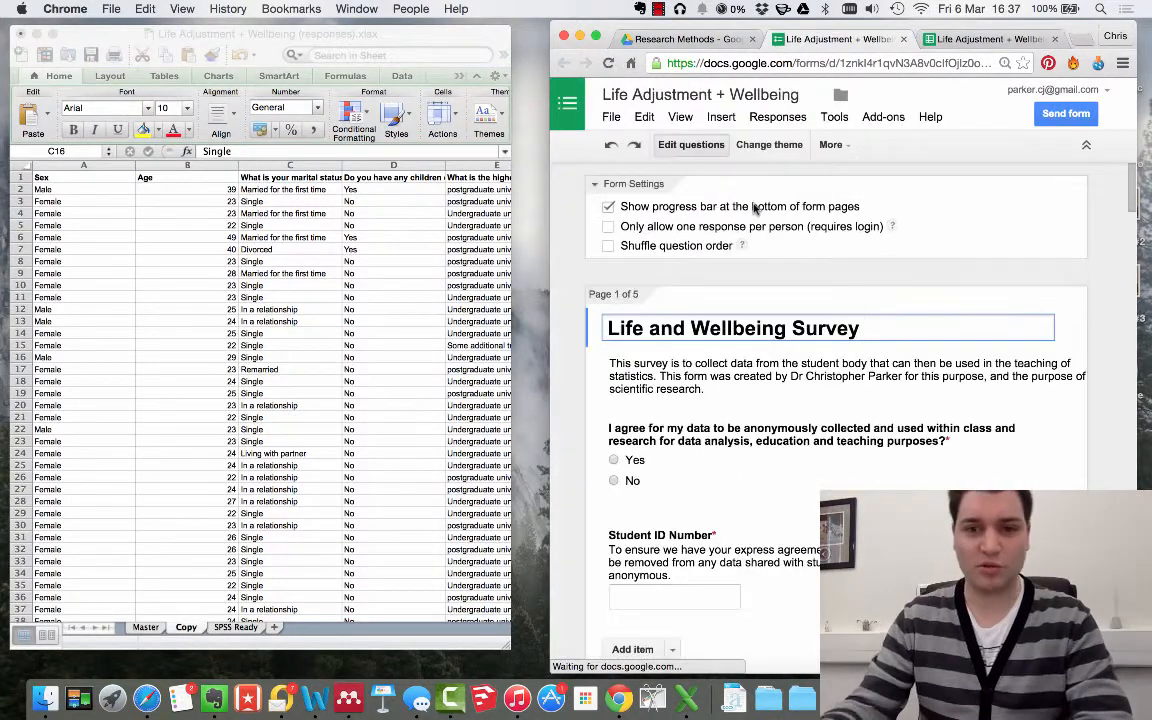
scroll(681, 327, "down", 10)
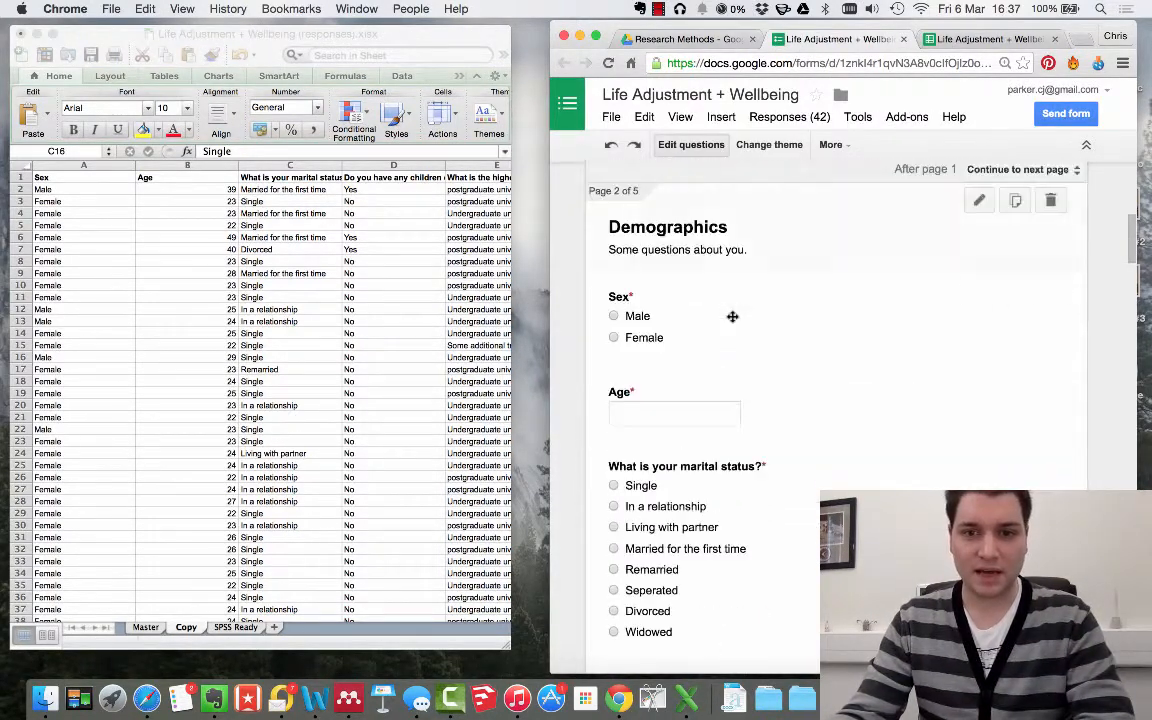
scroll(661, 250, "down", 3)
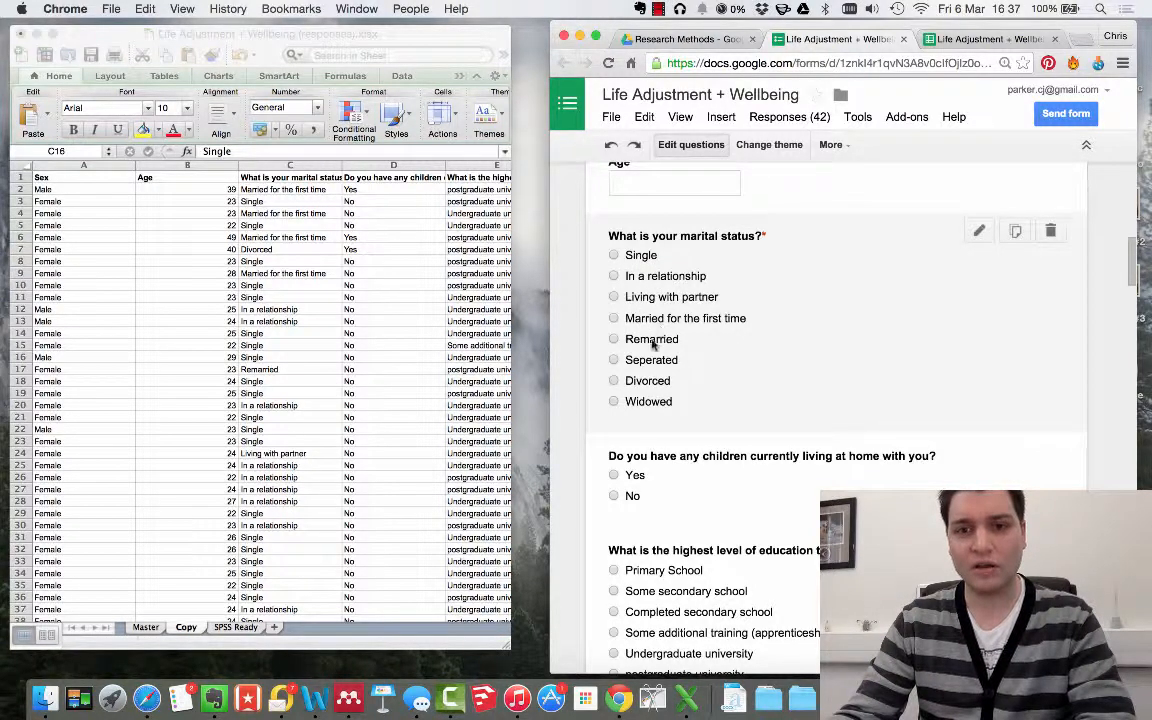
Switch back to Excel and begin an IF formula in SPSS Ready cell D2 that references the first marital status response, Copy!C2.
left_click(220, 225)
left_click(238, 627)
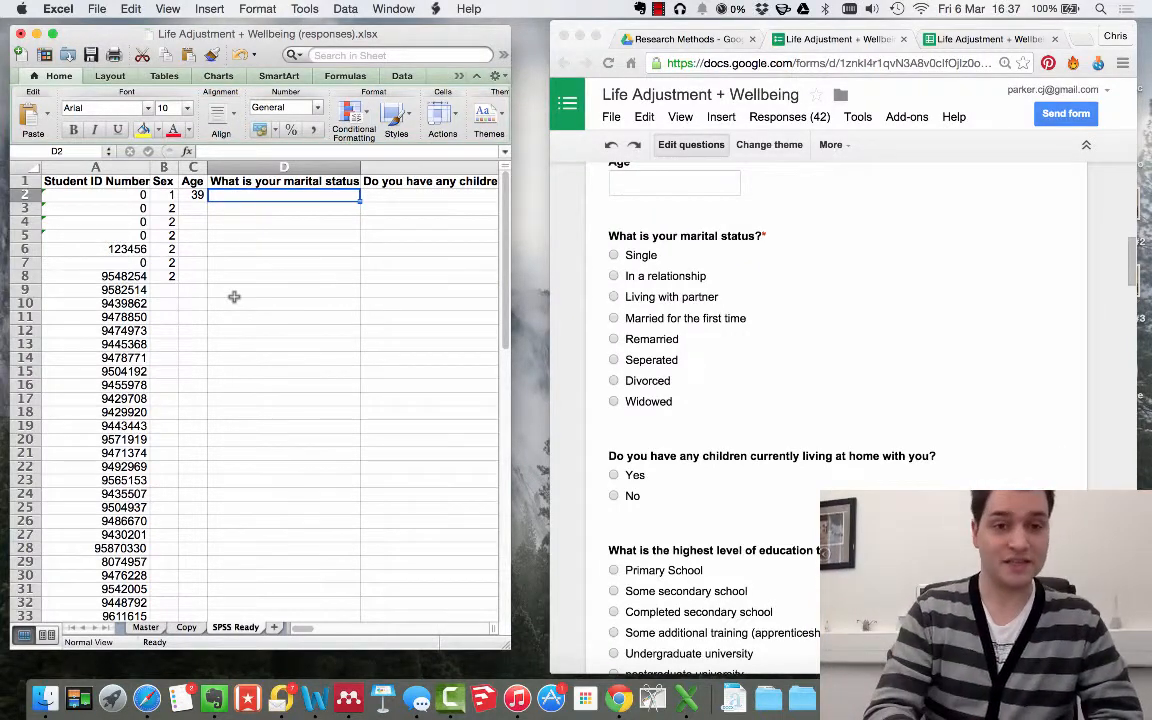
type("=if(")
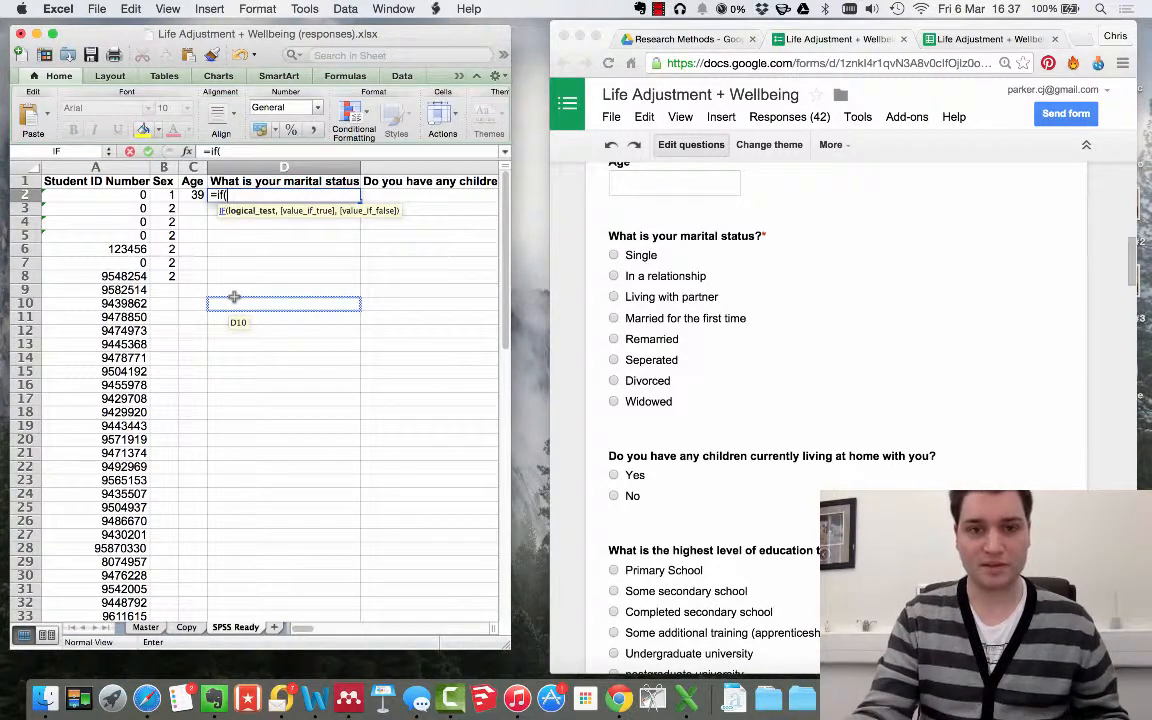
left_click(186, 627)
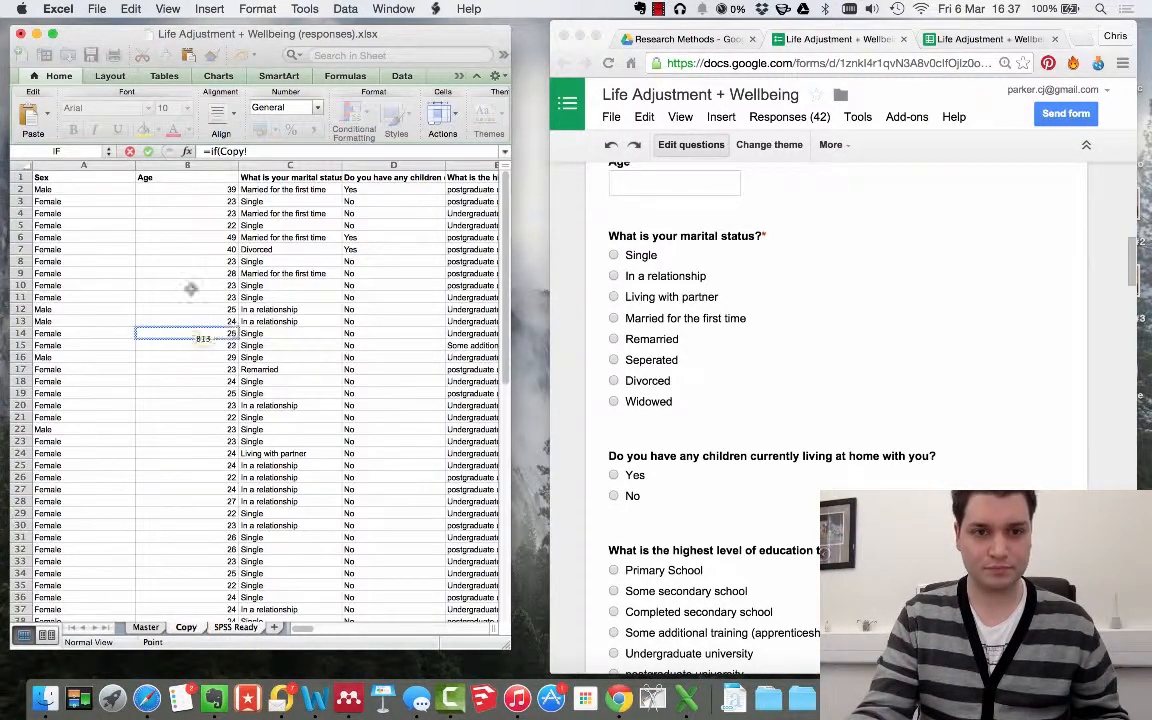
left_click(257, 190)
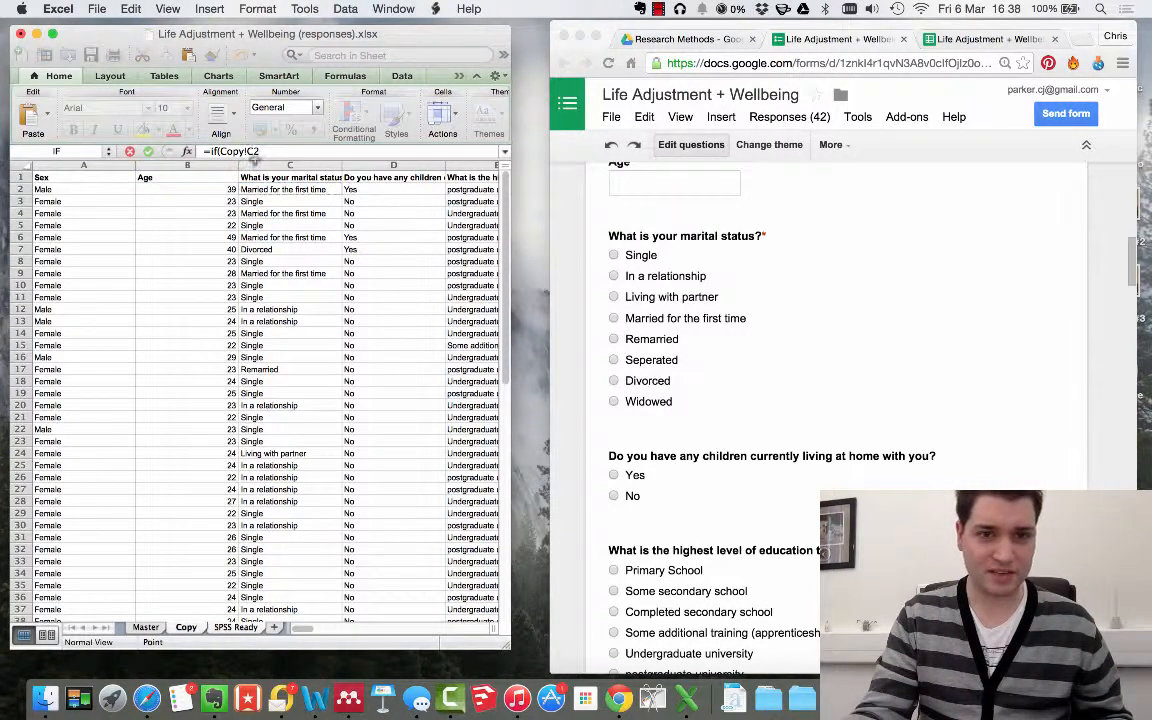
Remove the stray SPSS Ready reference, set the formula's logical test to Copy!C2="Single" and give 1 as the value if true.
left_click(222, 627)
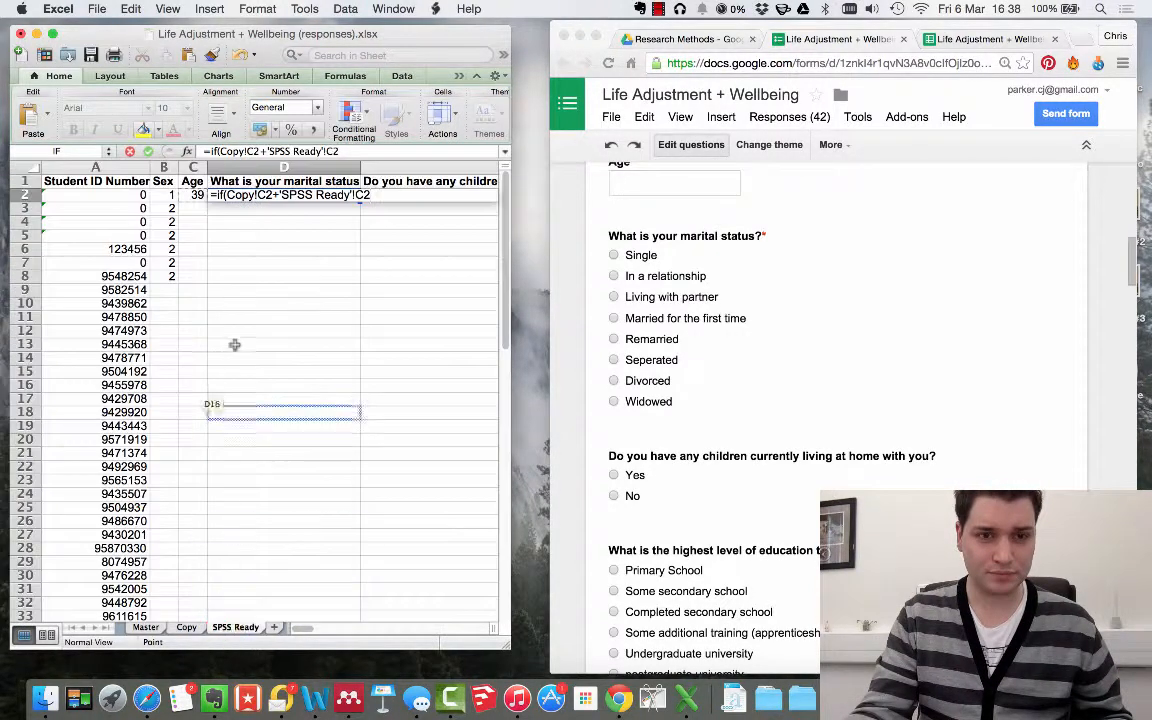
left_click(373, 151)
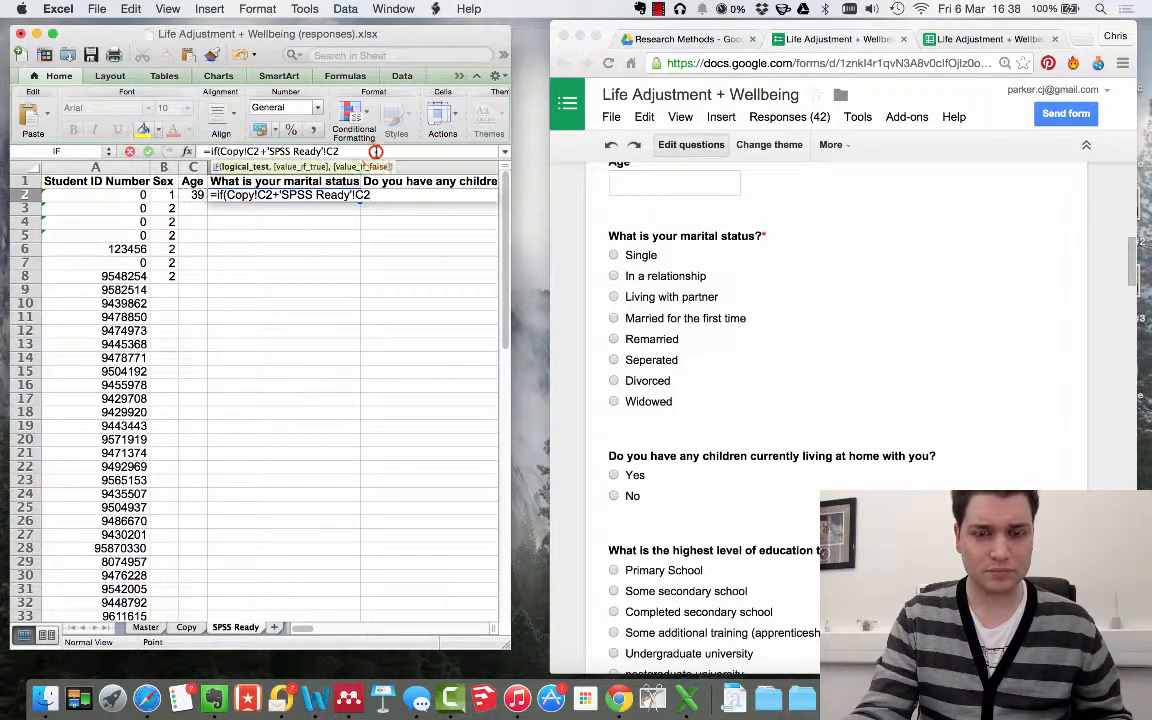
left_click_drag(404, 153, 260, 153)
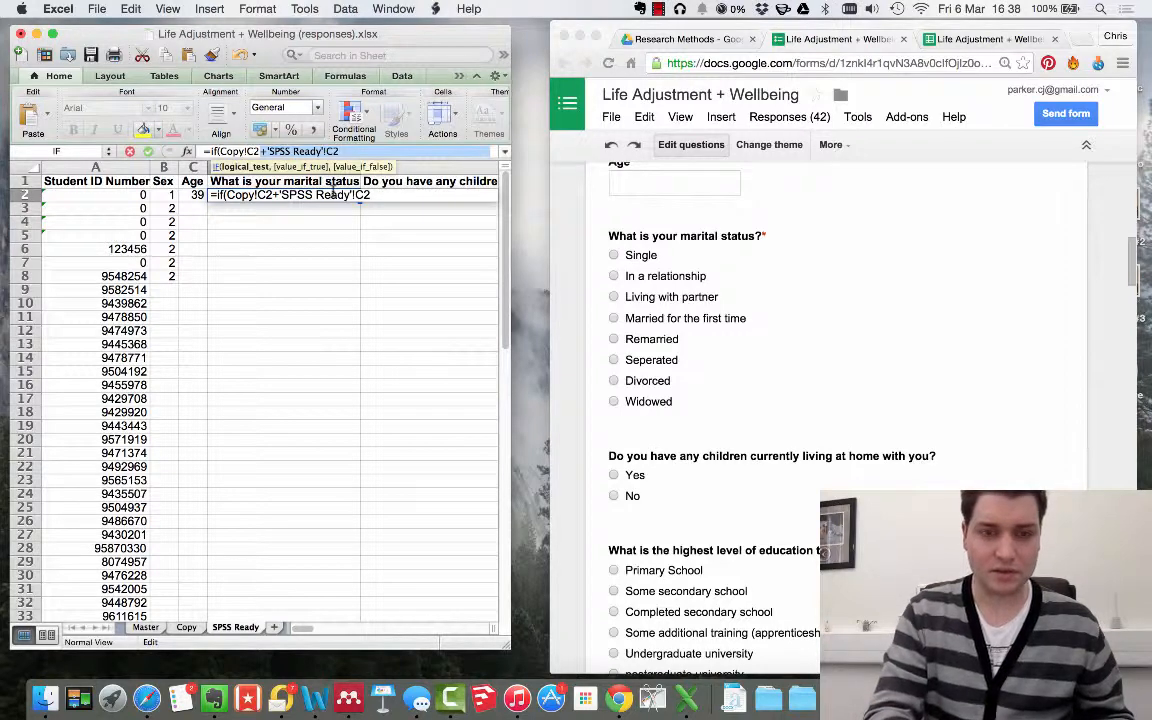
type("=if(Copy!C2=")
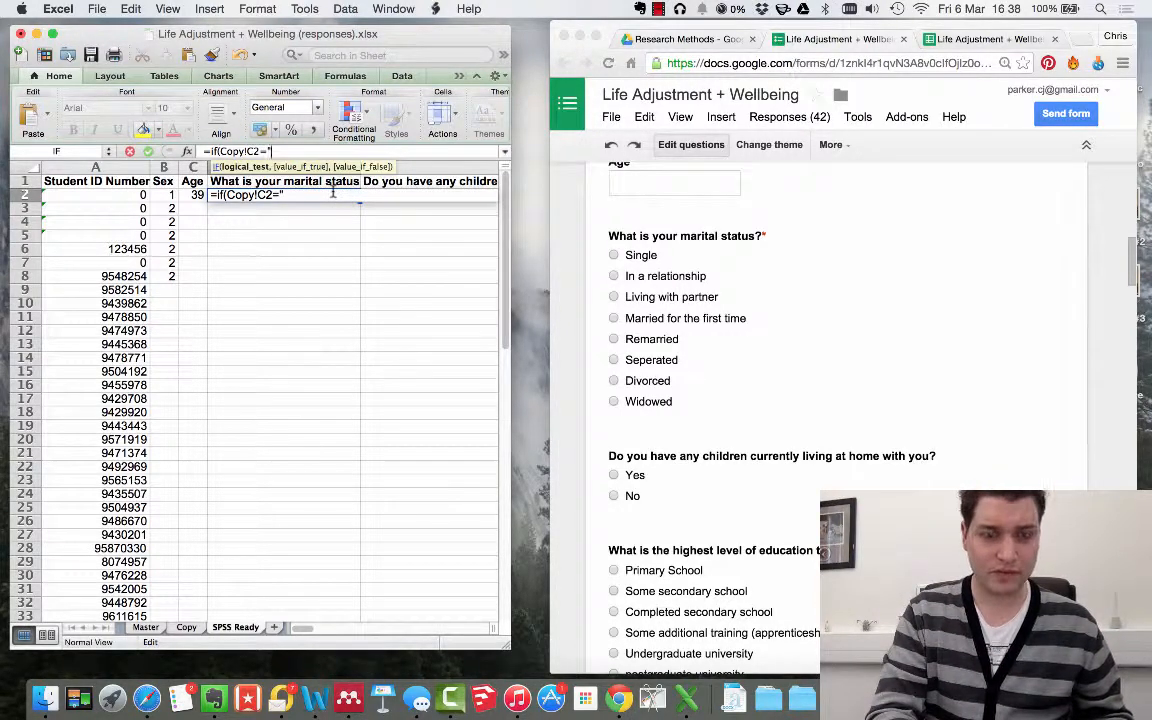
type("\"Single")
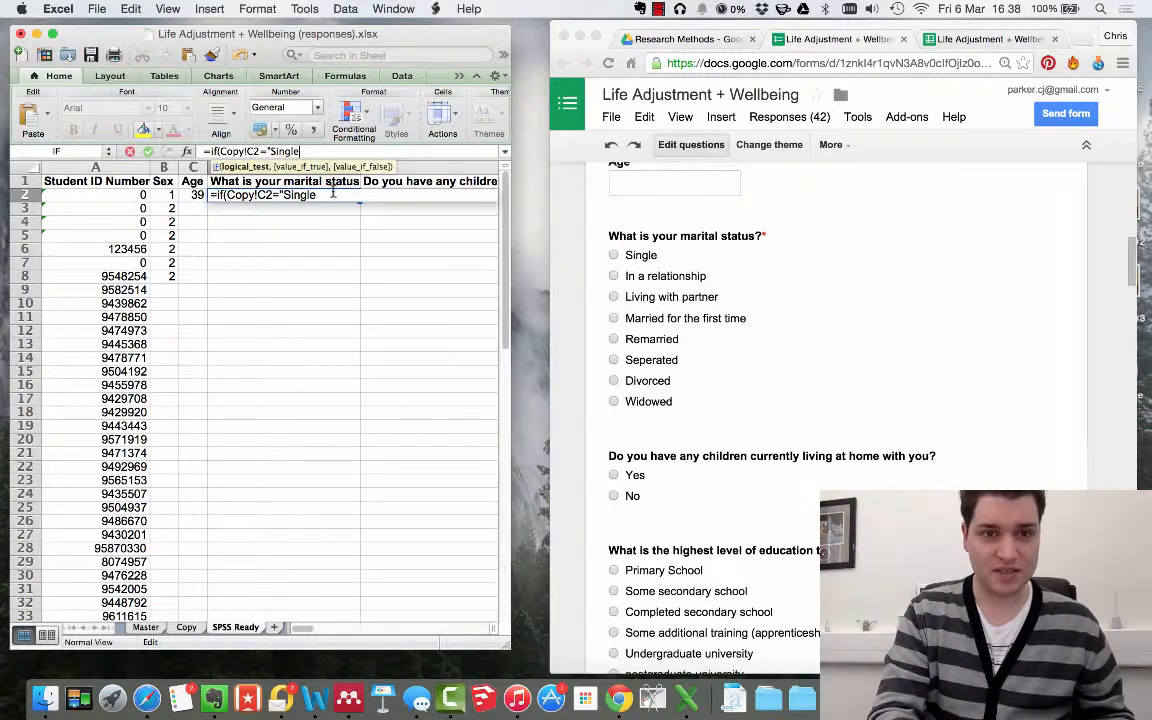
type("\"")
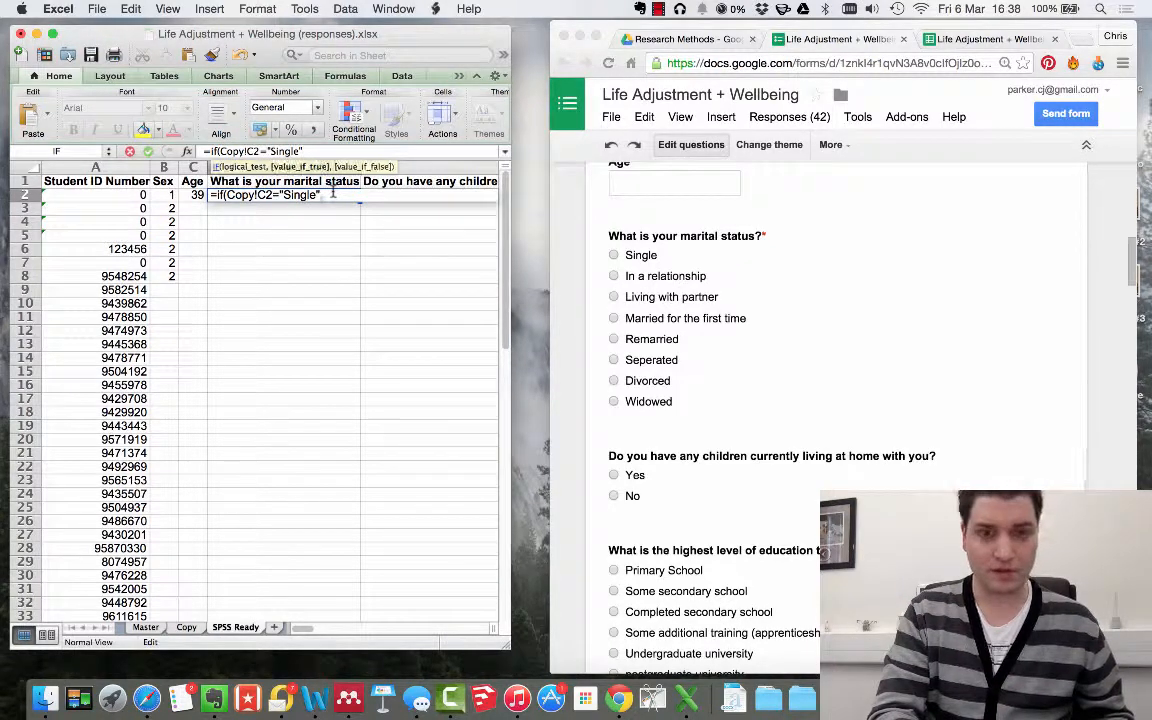
type(",1")
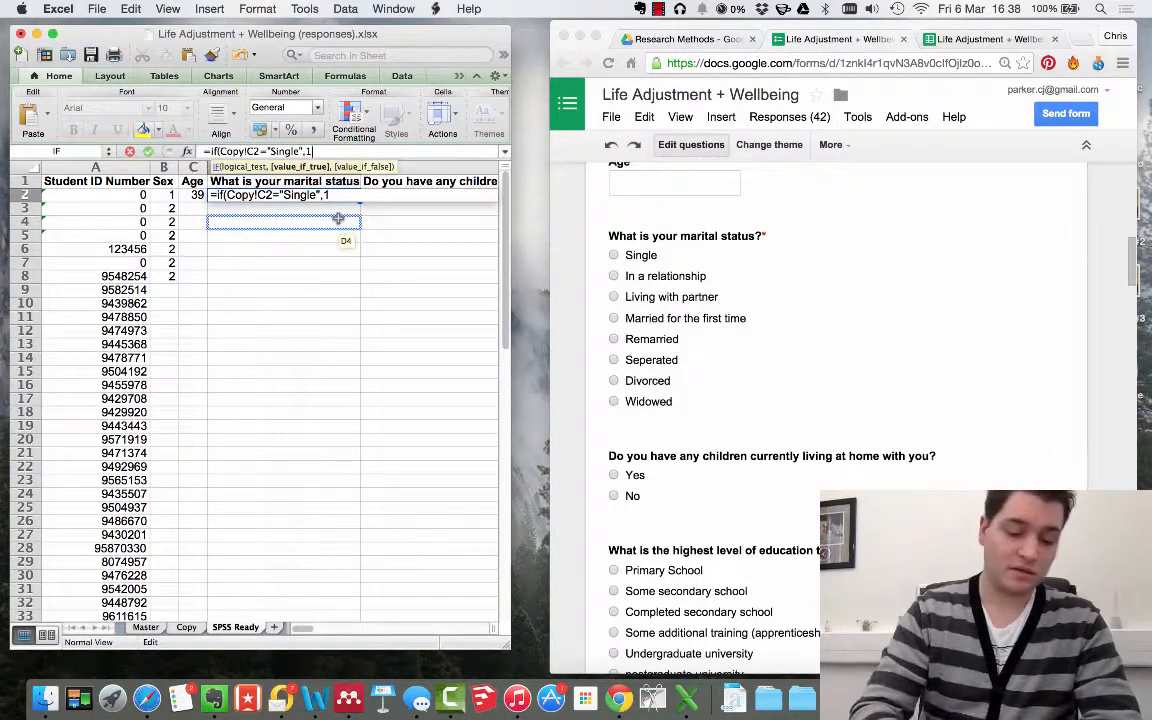
Complete the marital status IF formula in D2 with 2 as the value if false and enter it.
type(",")
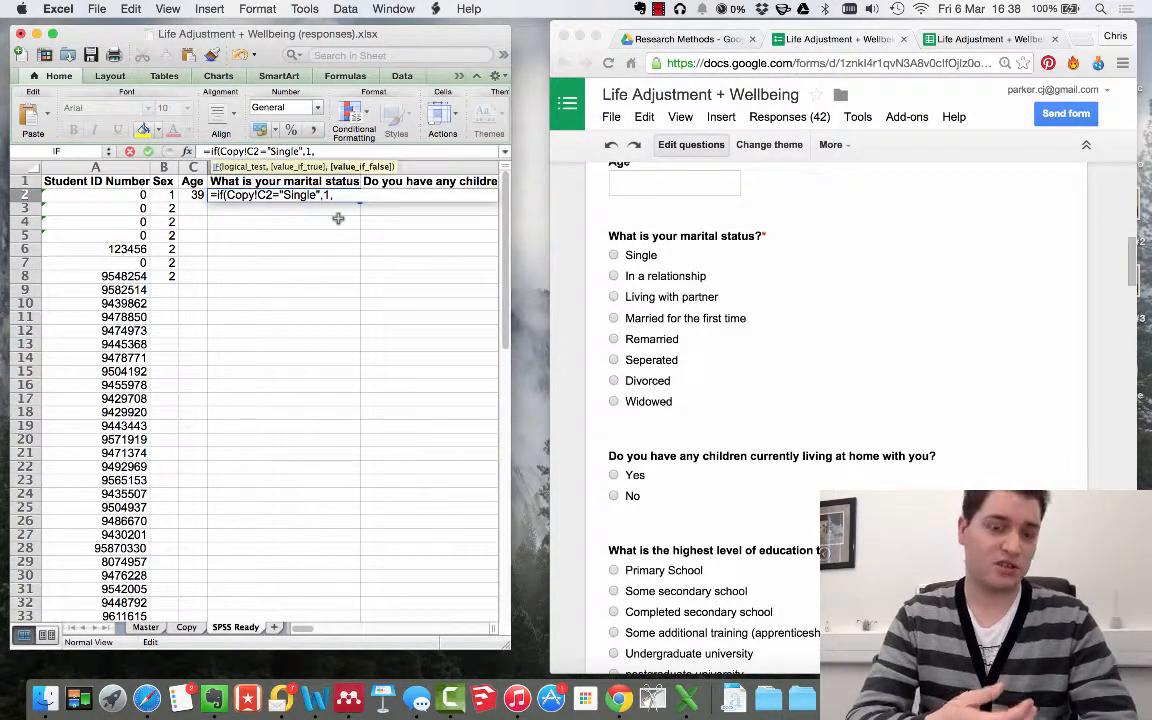
type("2)")
key("Return")
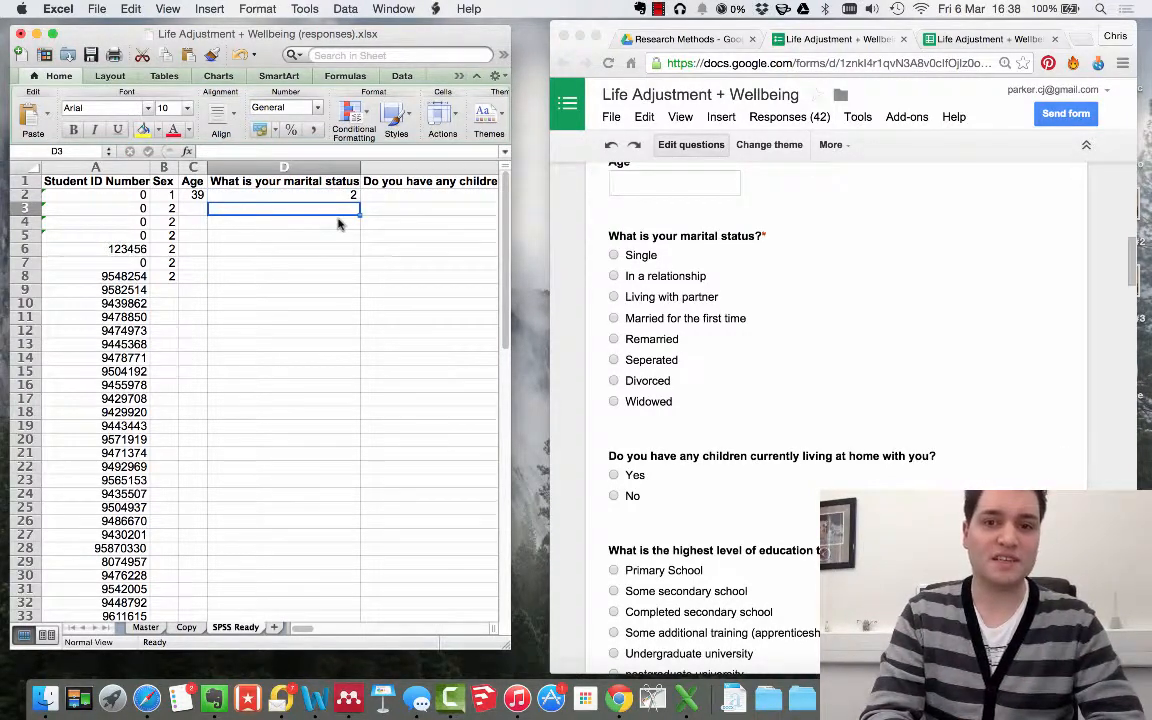
Reopen the D2 formula and replace its value if false with the opening of a nested IF function.
left_click(348, 198)
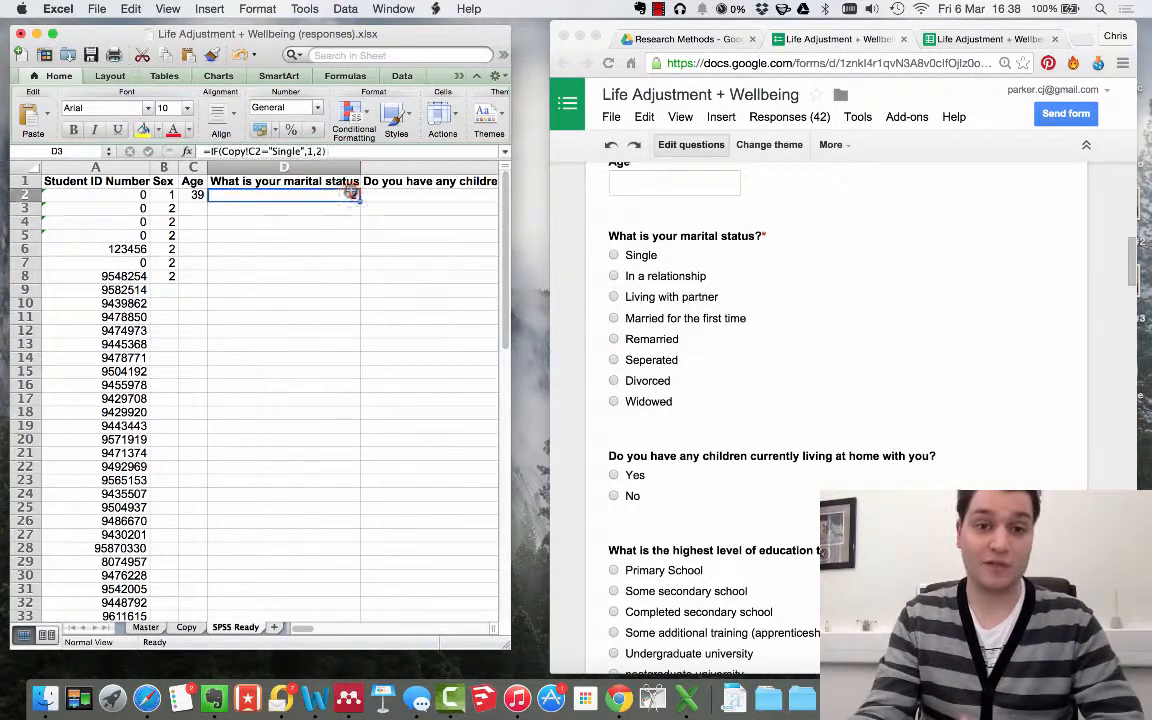
left_click(347, 150)
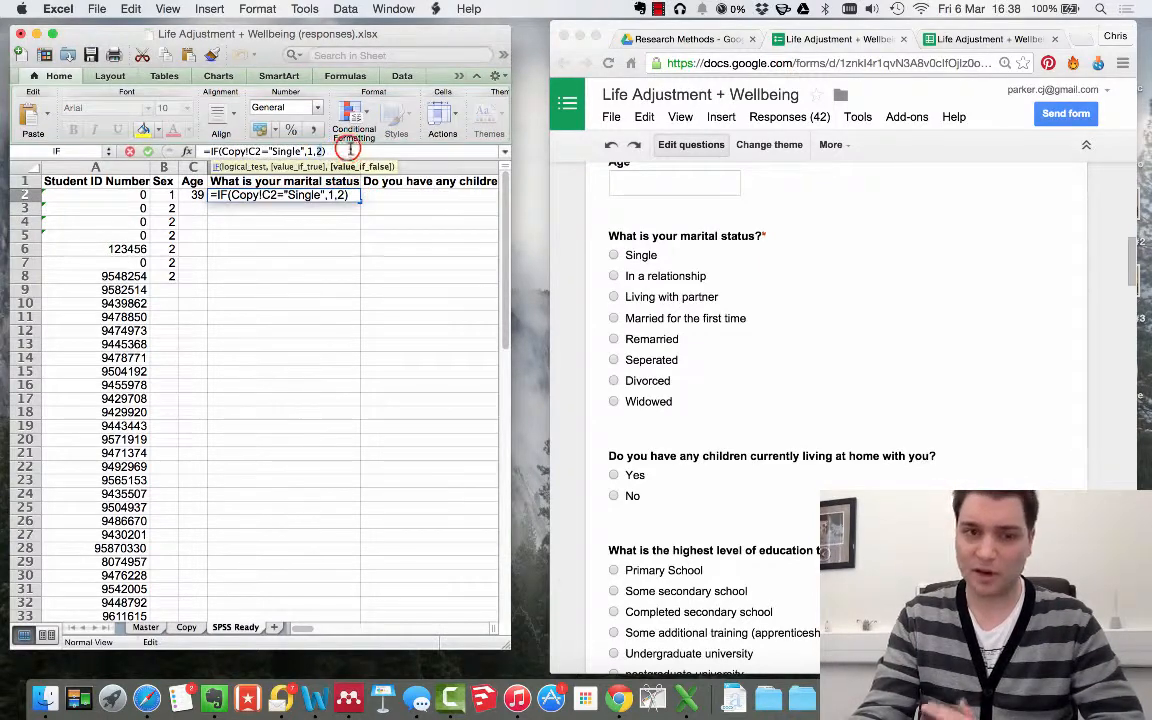
left_click_drag(347, 150, 365, 229)
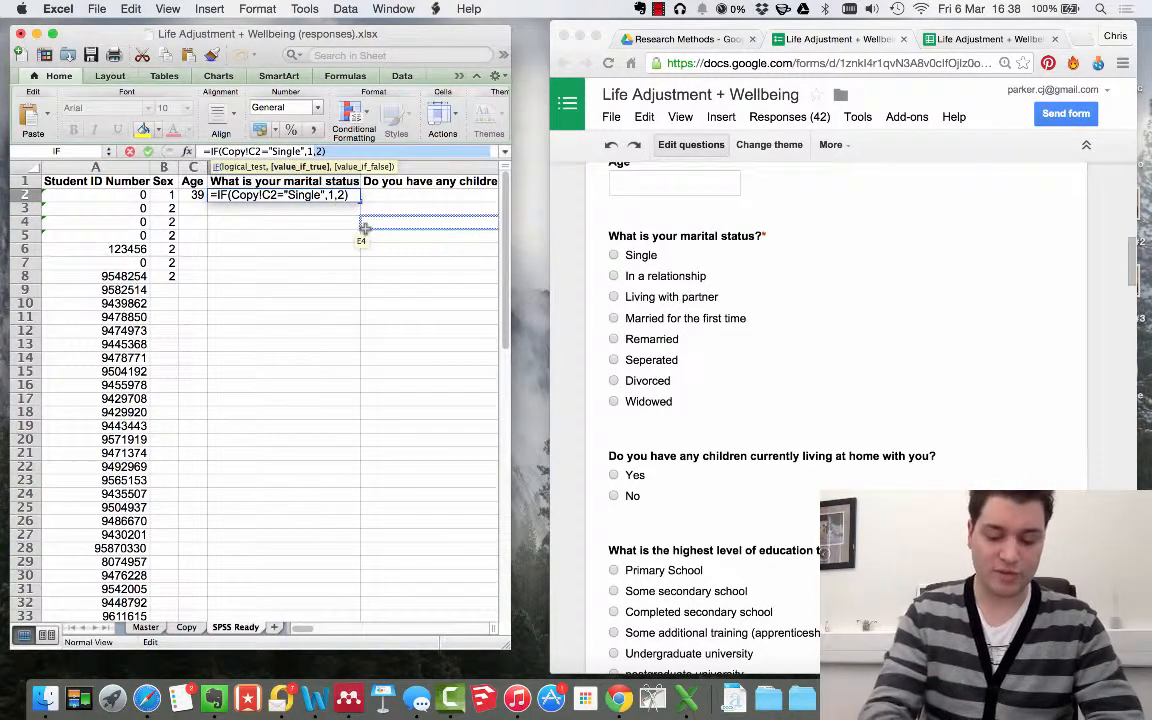
type(",")
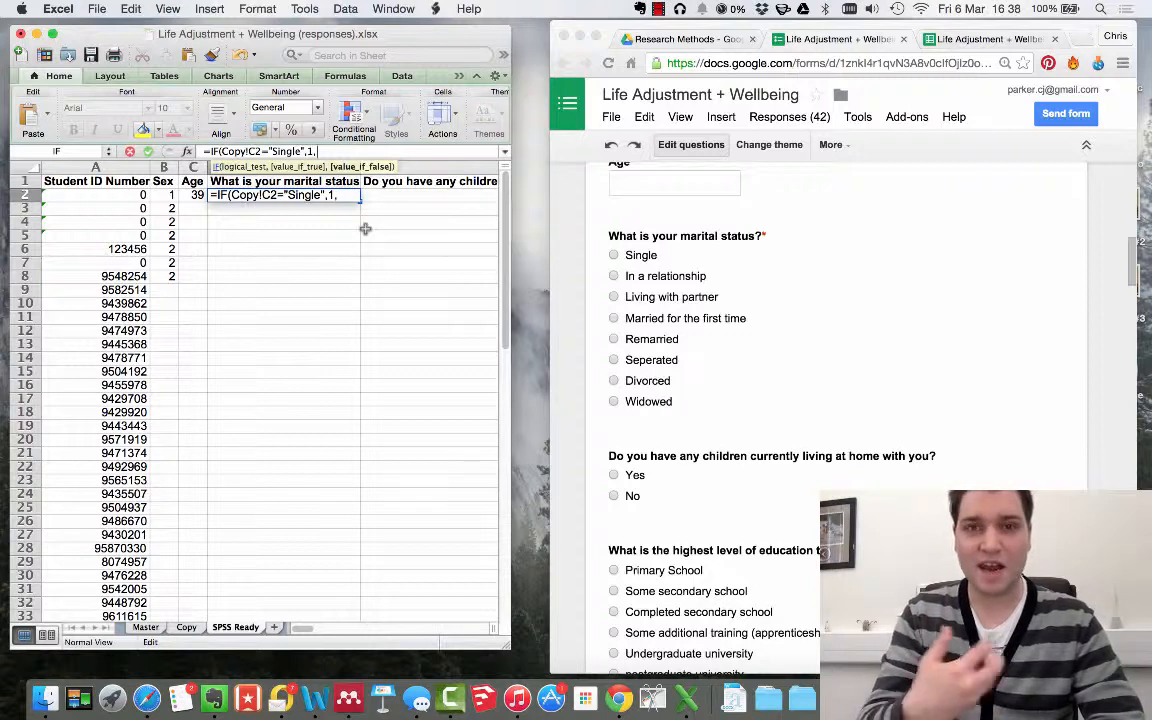
type("if")
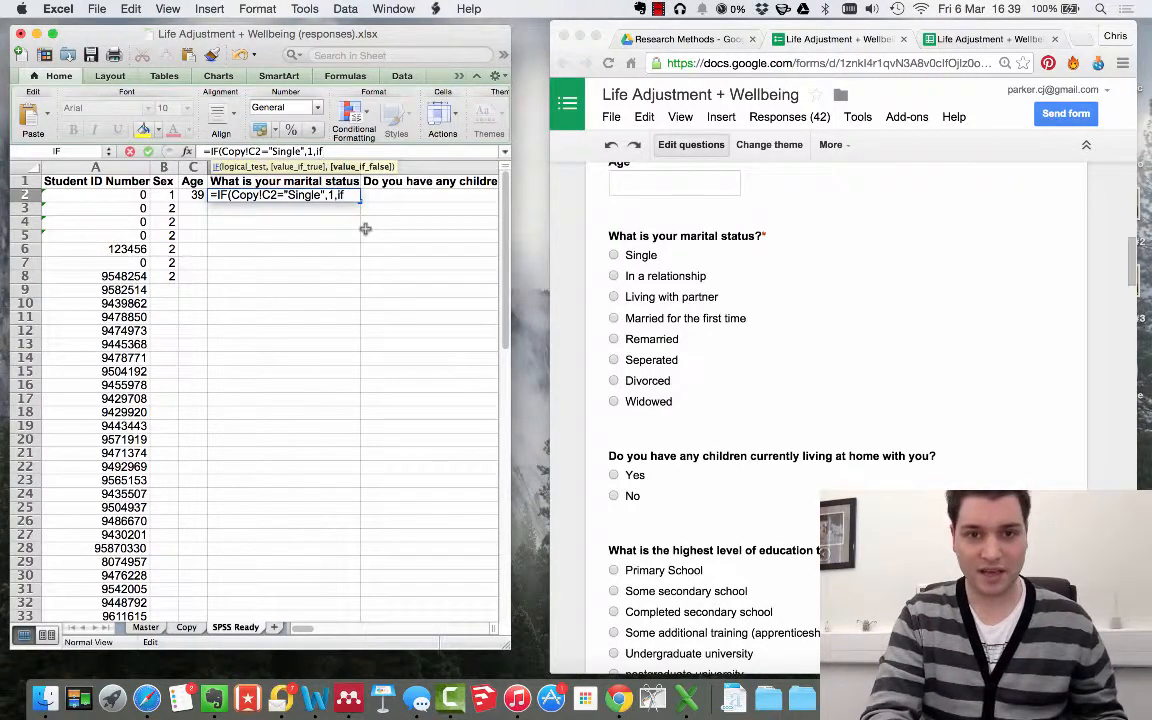
left_click(365, 230)
type("(")
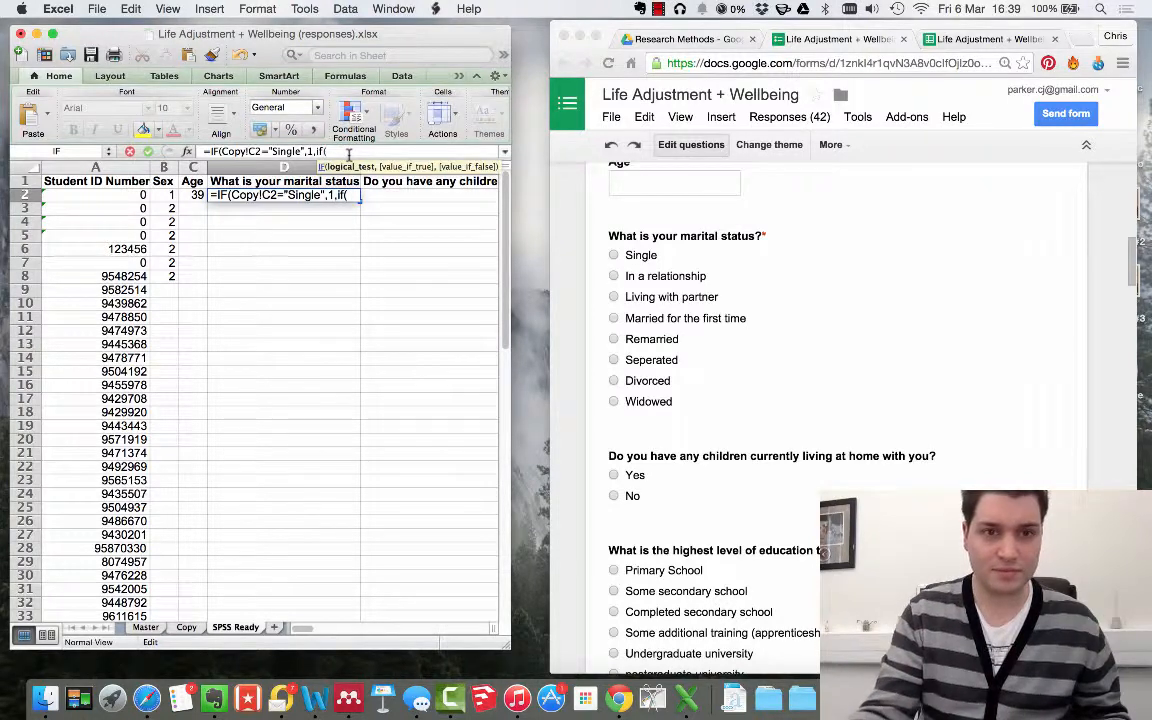
Copy the Copy!C2 reference from the first logical test and paste it into the nested IF.
left_click(261, 151)
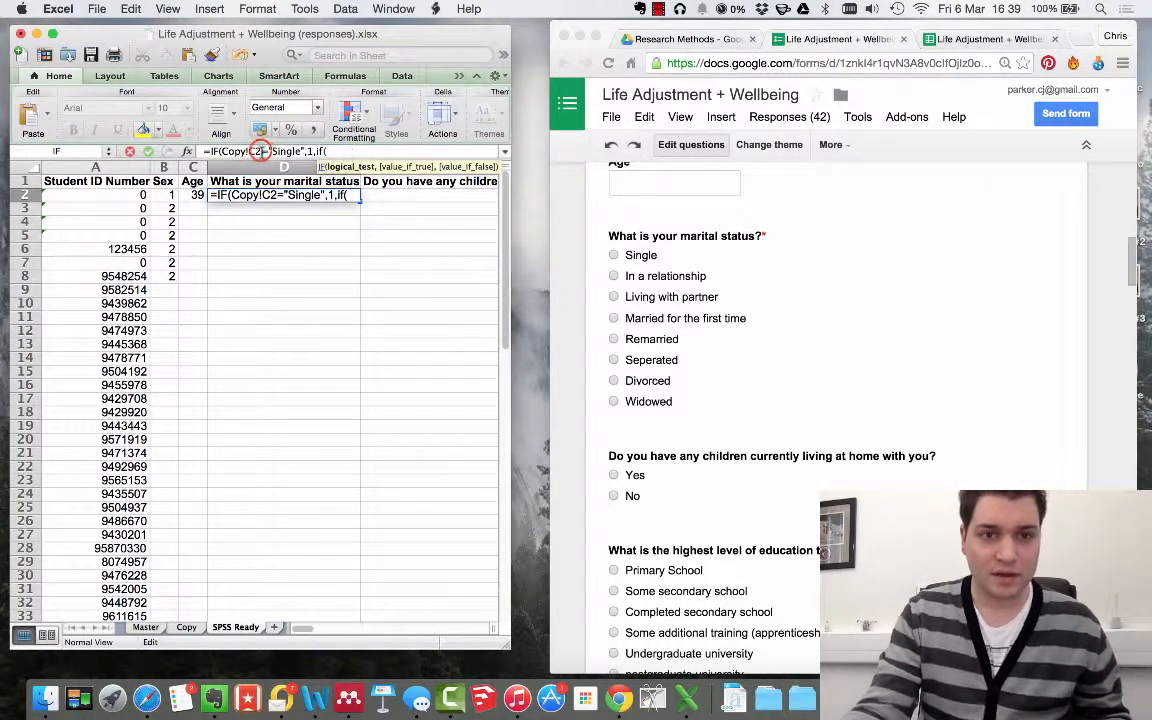
left_click_drag(261, 151, 222, 151)
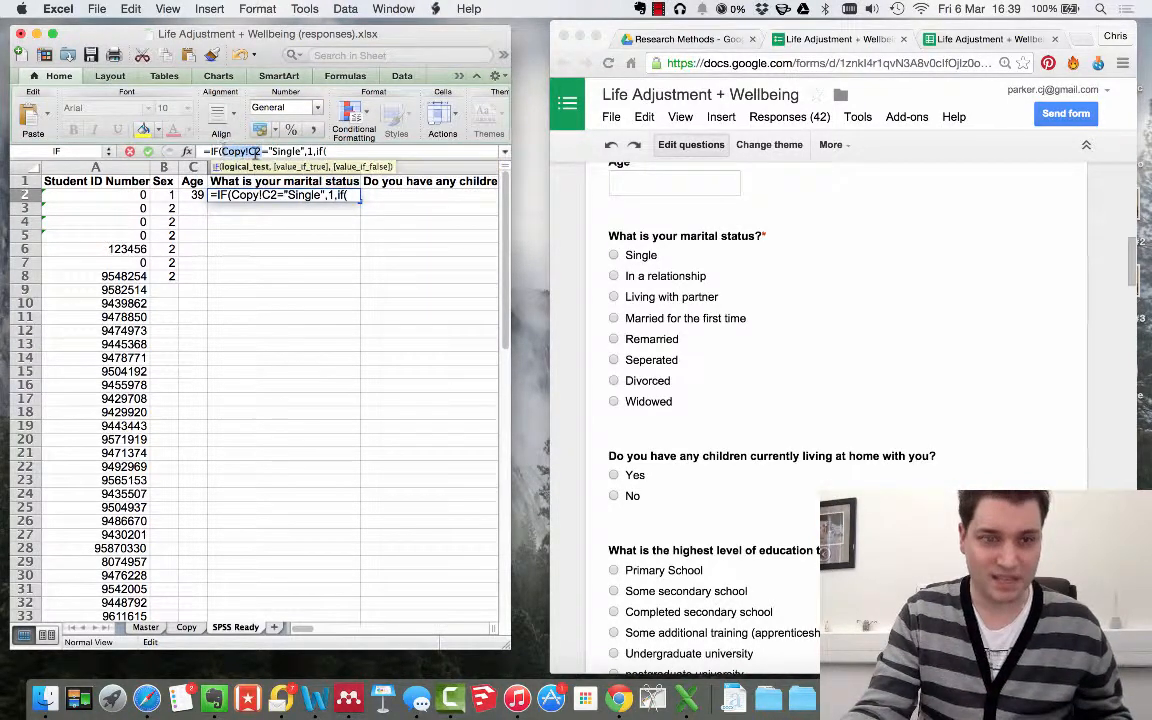
key("super+c")
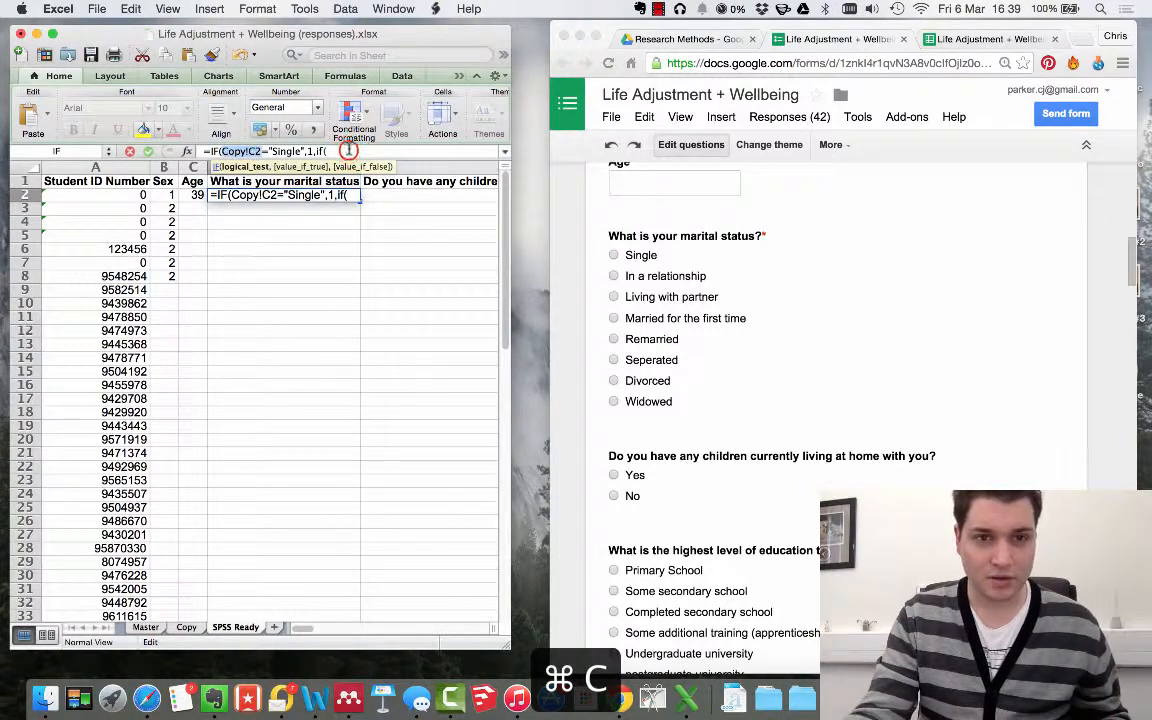
left_click(349, 151)
key("super+v")
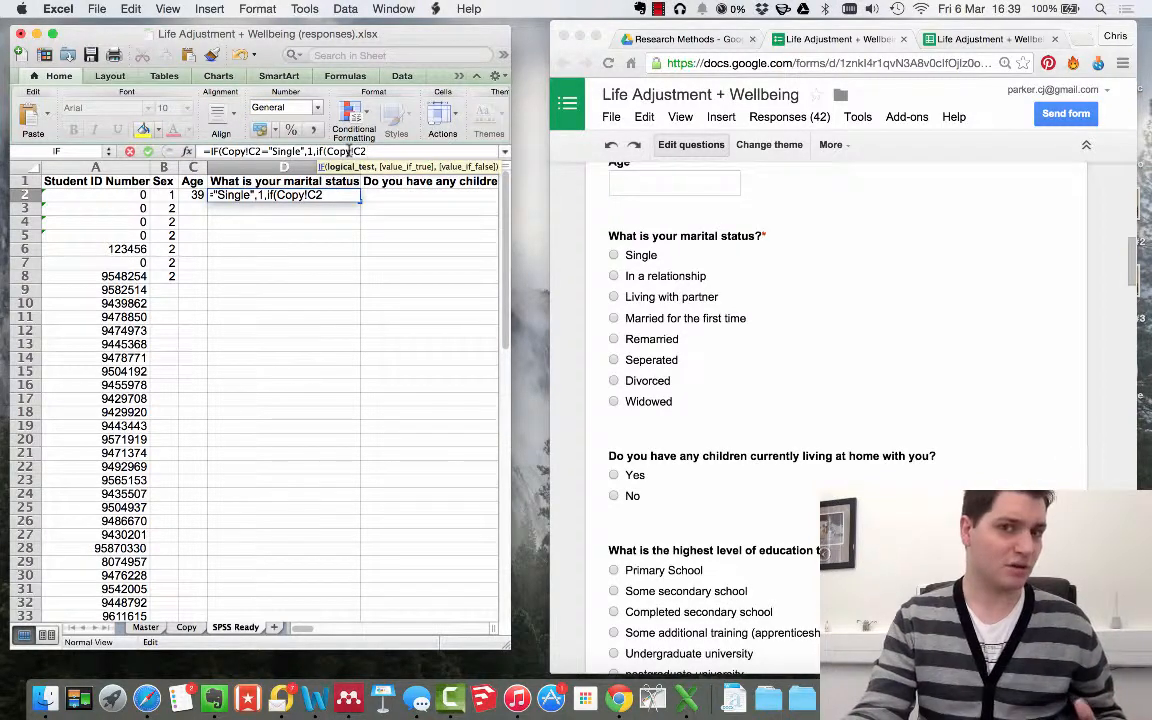
left_click(375, 152)
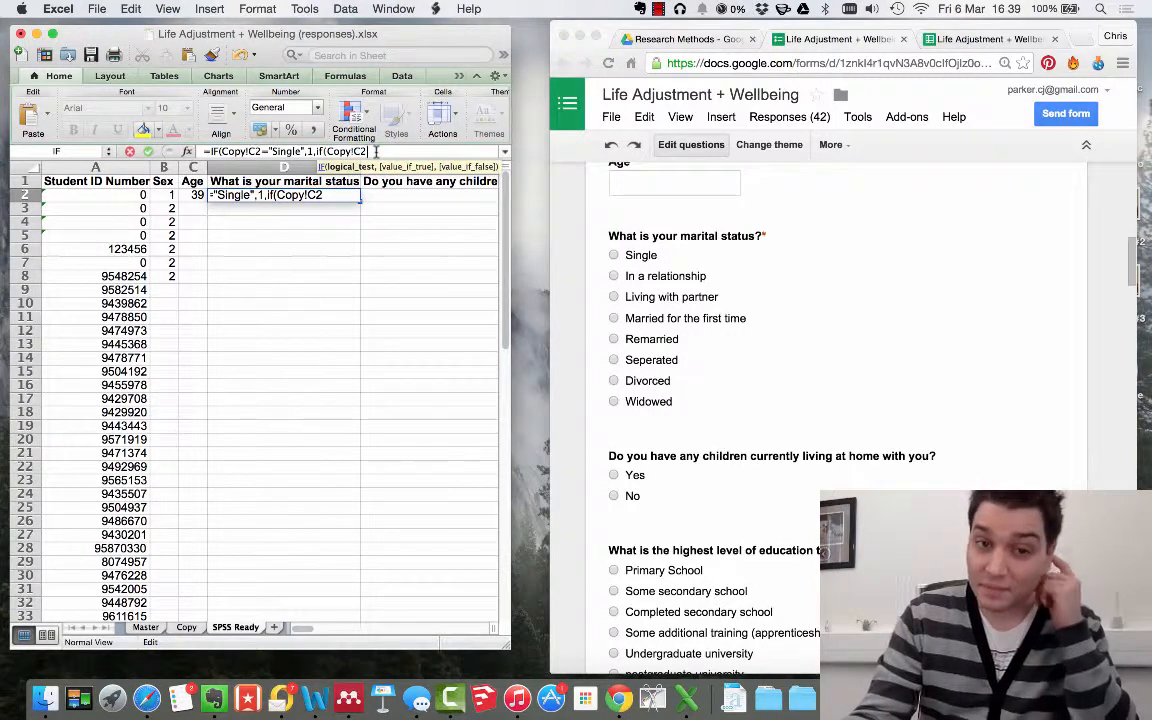
Set the nested IF's logical test to Copy!C2="In a relationship" and give 2 as its value if true.
type("=")
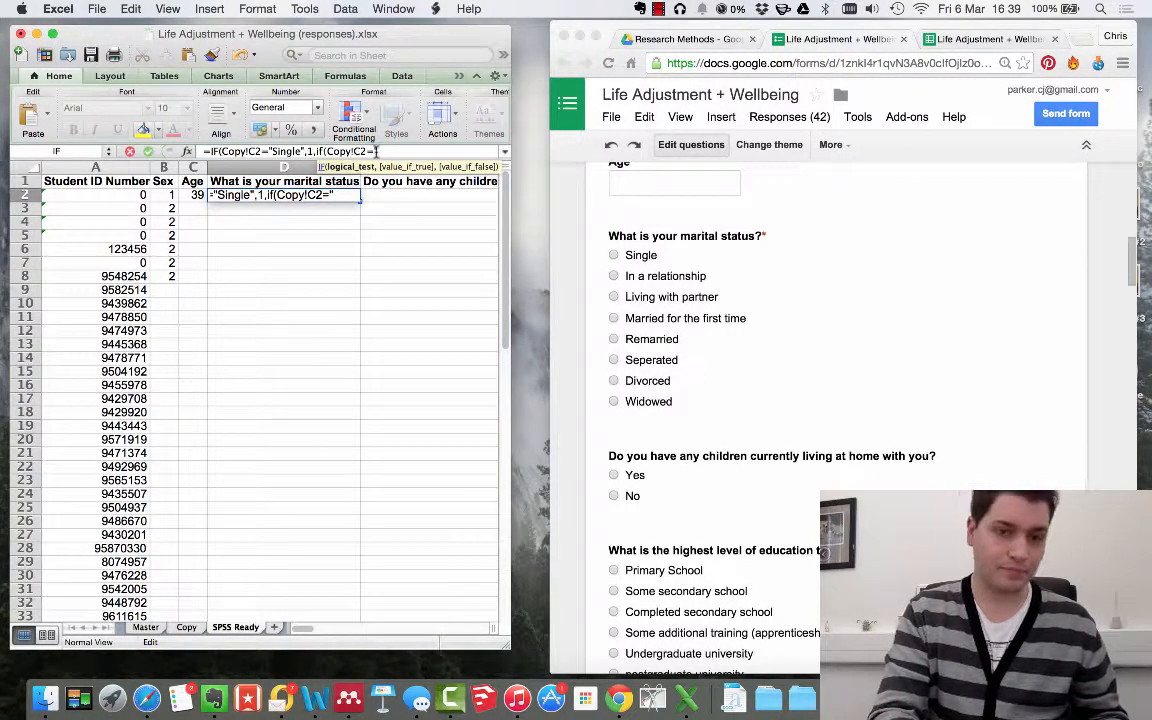
left_click(377, 285)
type("\"")
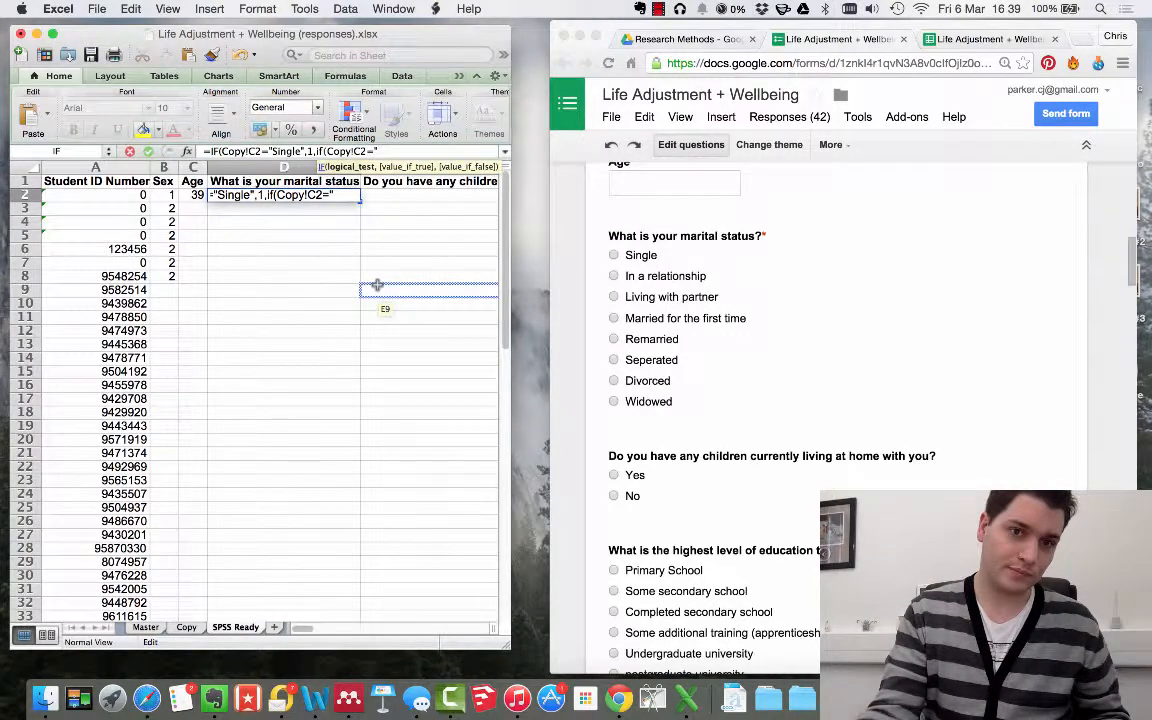
type("In a r")
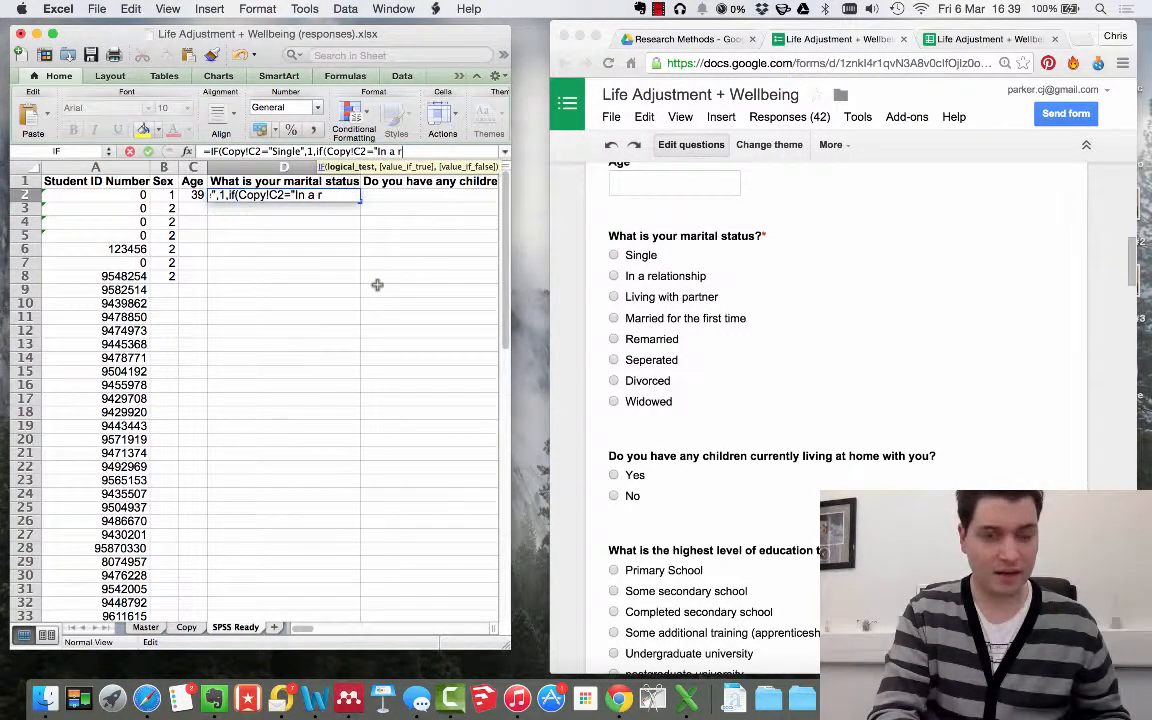
type("elationsh")
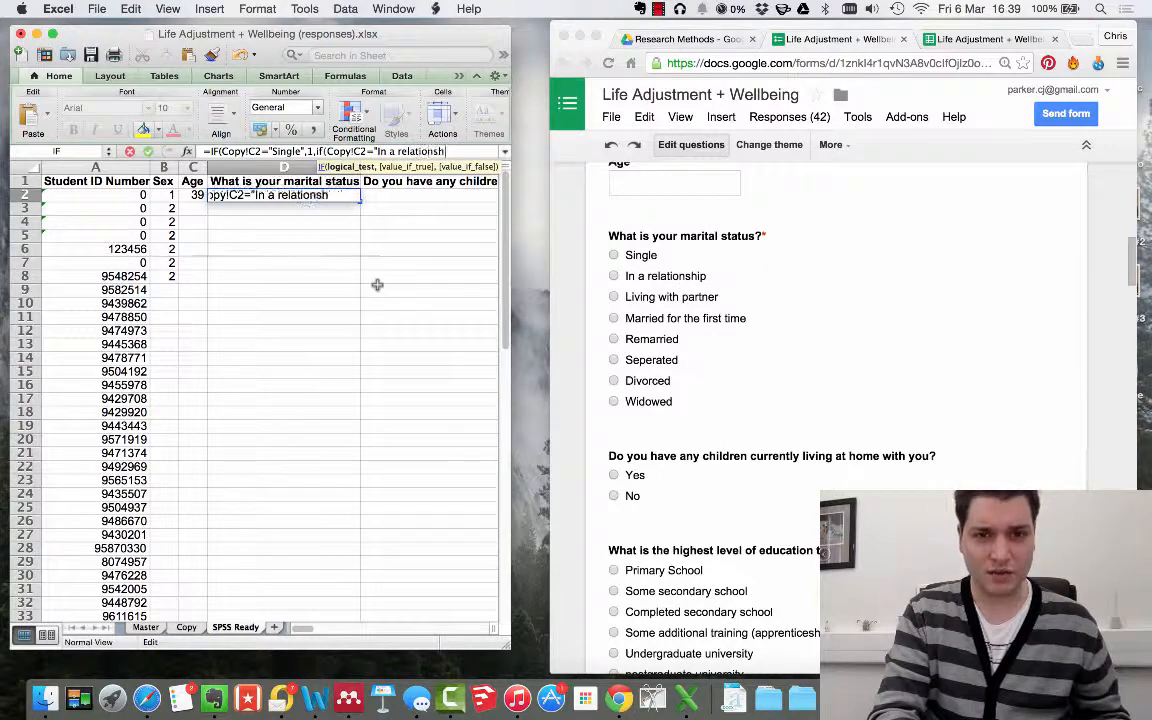
type("ip\"")
left_click(377, 285)
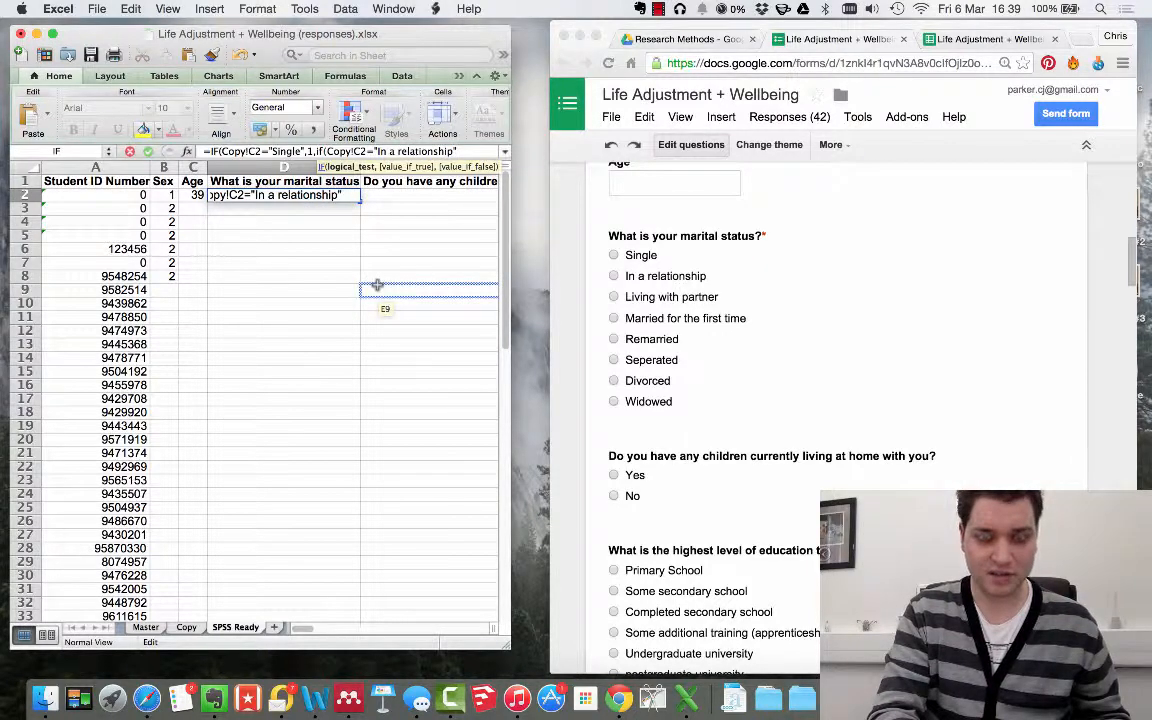
type(",2")
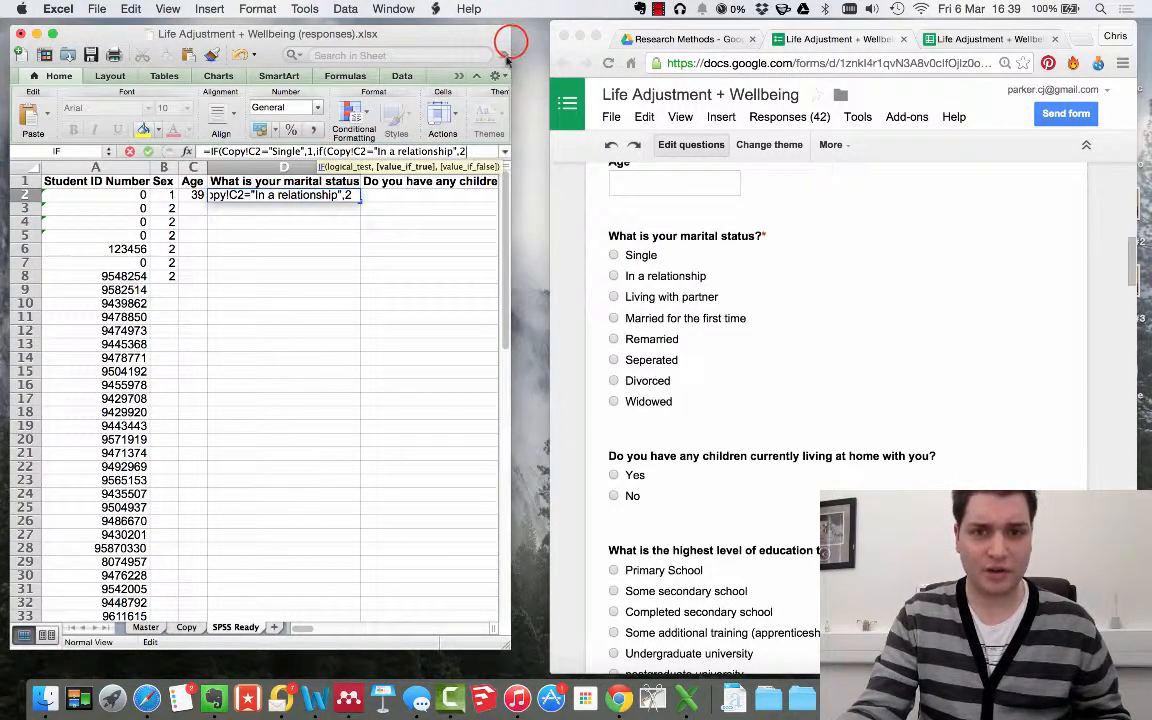
Widen the workbook window and place it below the form's marital status options, keeping all the options in view.
left_click_drag(510, 42, 962, 42)
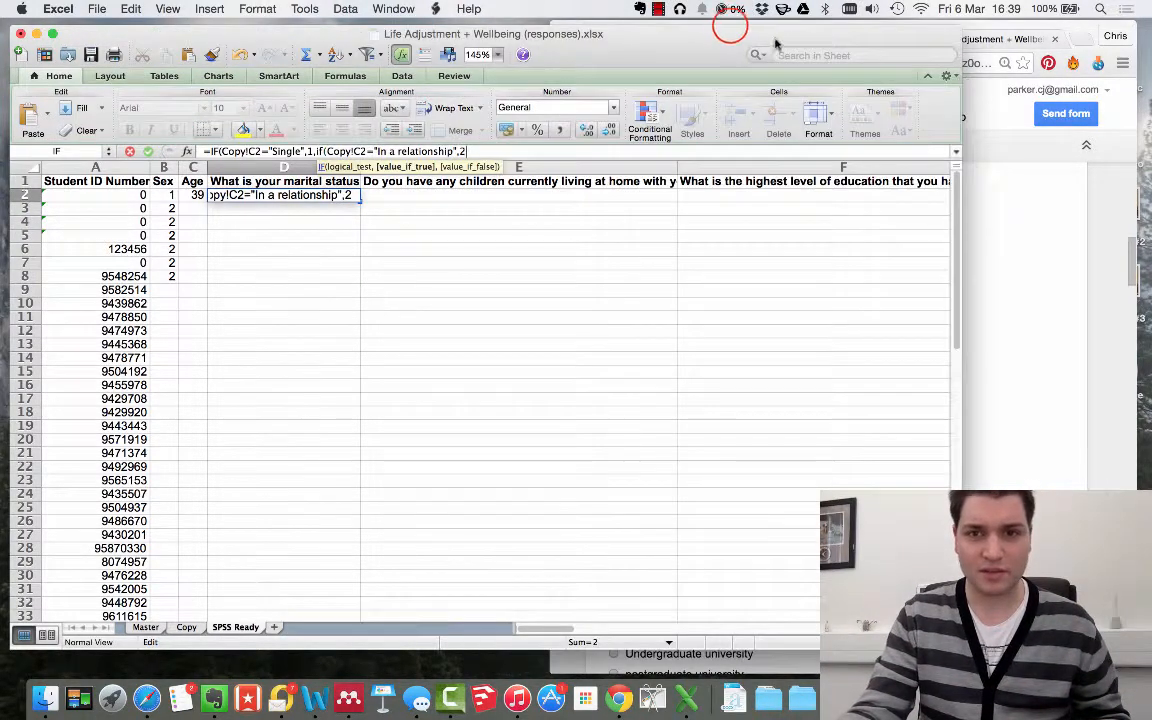
left_click_drag(731, 26, 690, 429)
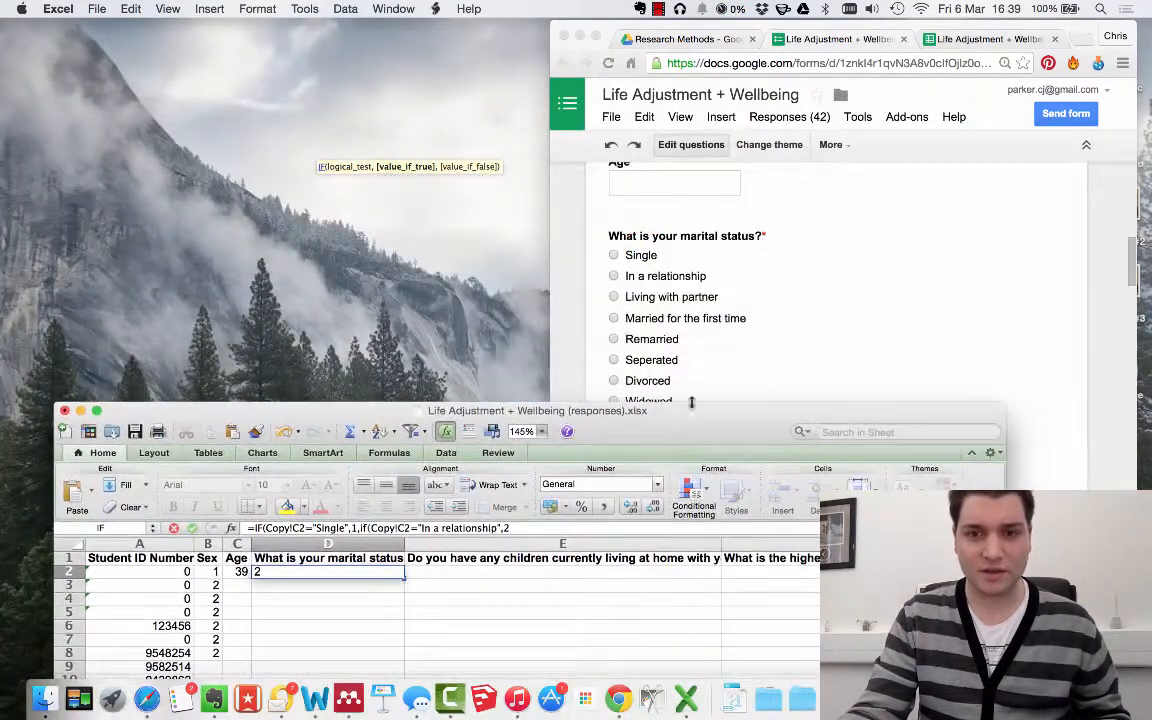
left_click(607, 23)
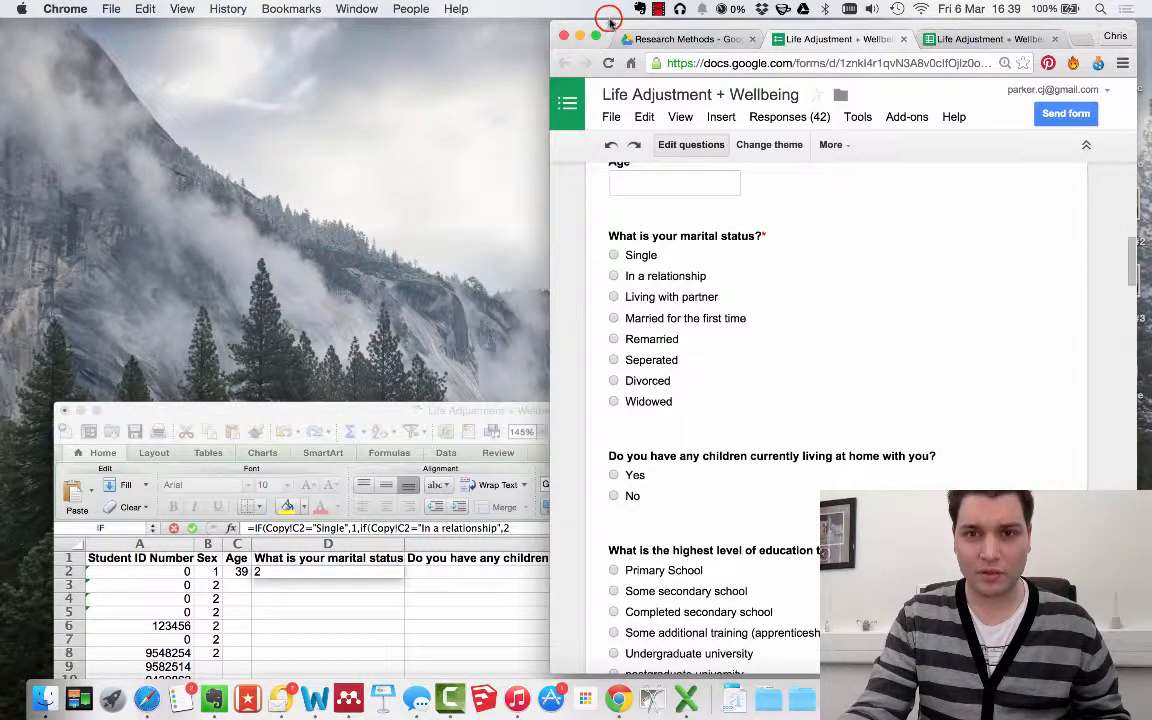
mouse_move(1131, 249)
left_mouse_down()
mouse_move(1129, 270)
mouse_move(1129, 255)
left_mouse_up()
left_click_drag(275, 406, 257, 269)
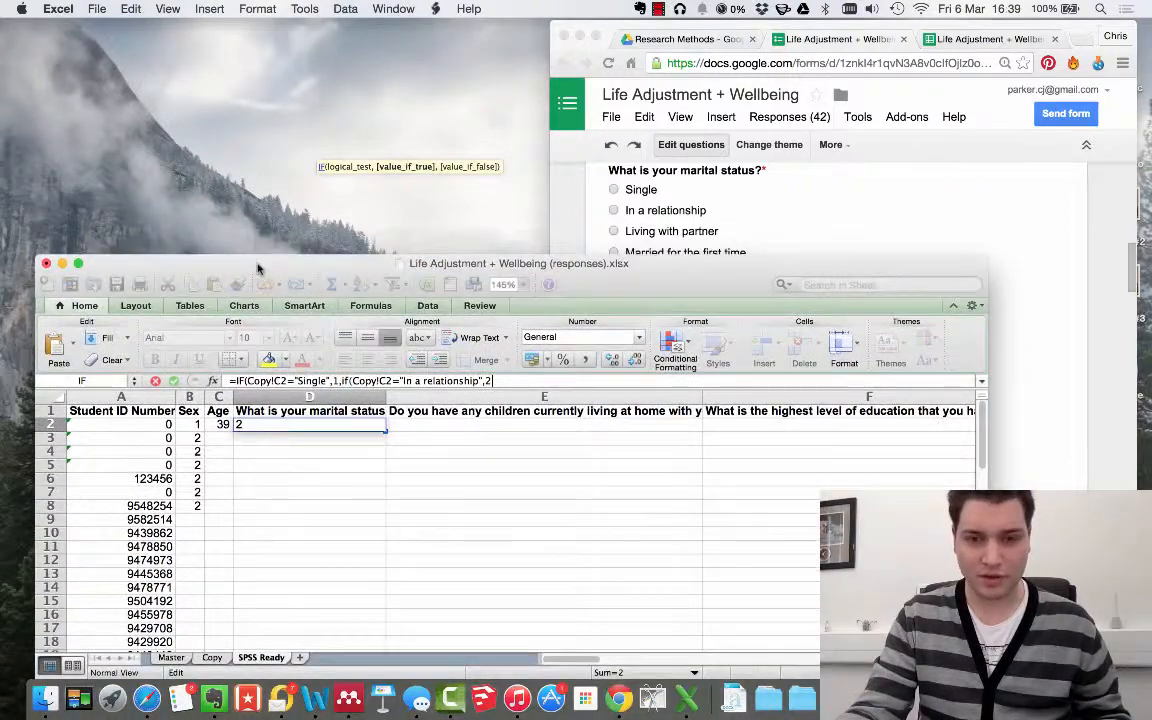
left_click_drag(535, 265, 573, 355)
Continue the D2 formula after the value 2 by opening a third nested IF as the value if false.
left_click(498, 480)
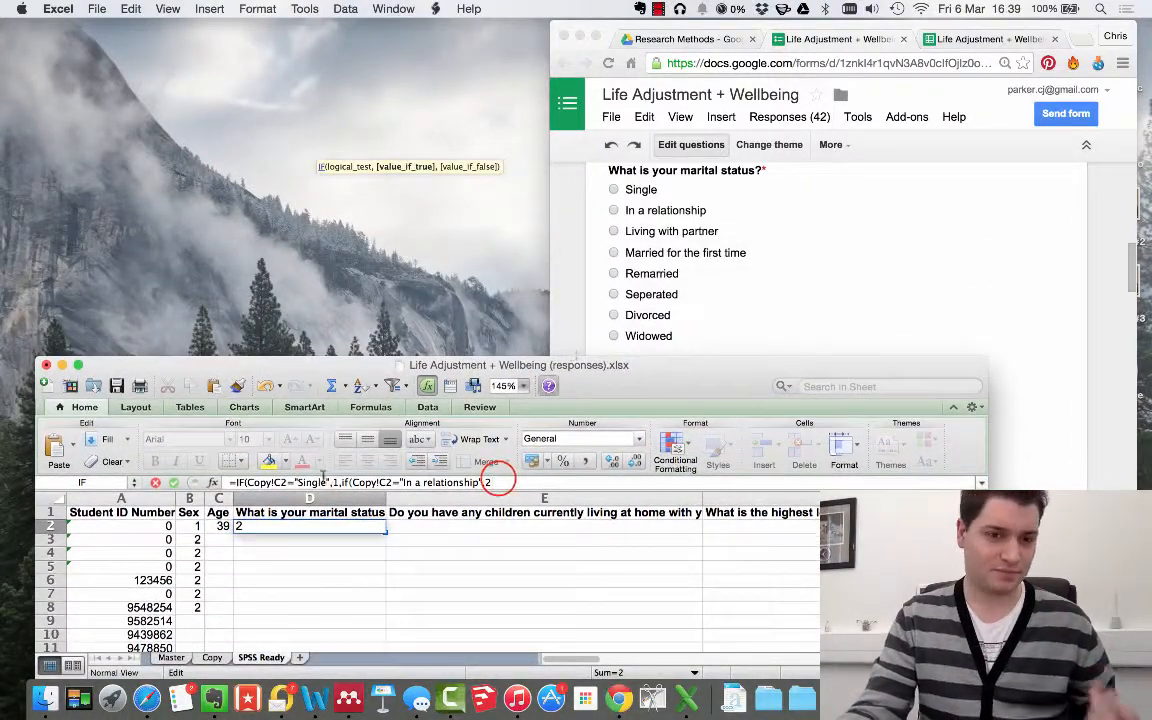
type(",")
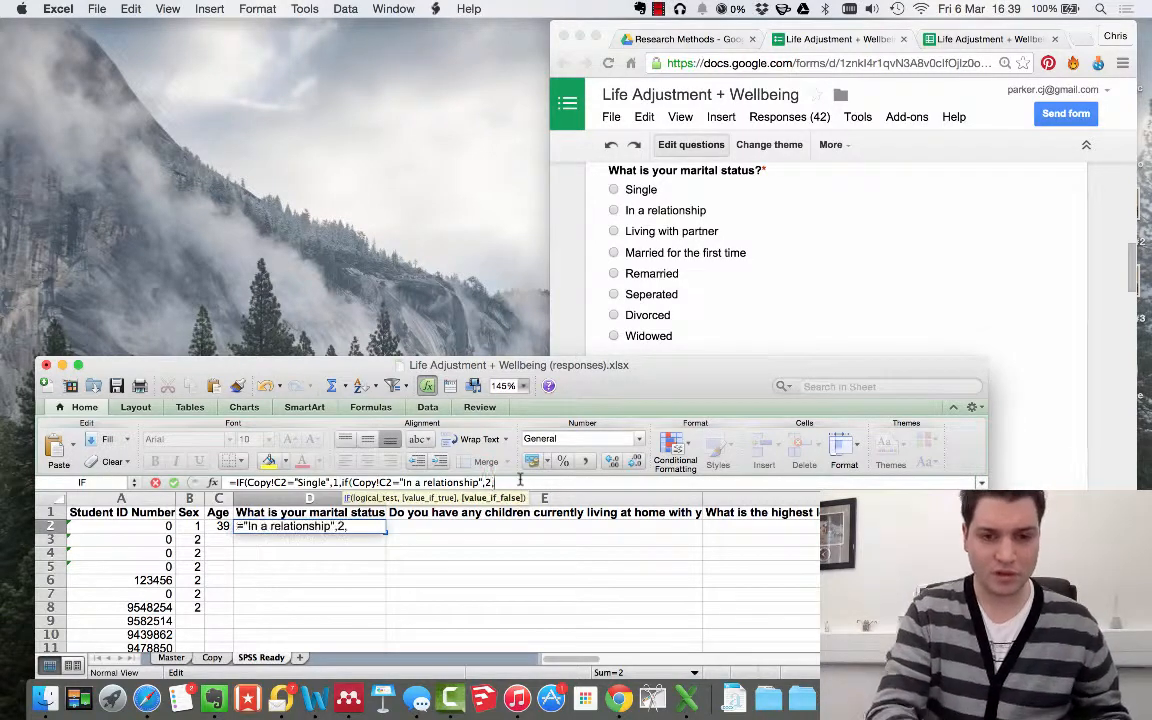
type("if(")
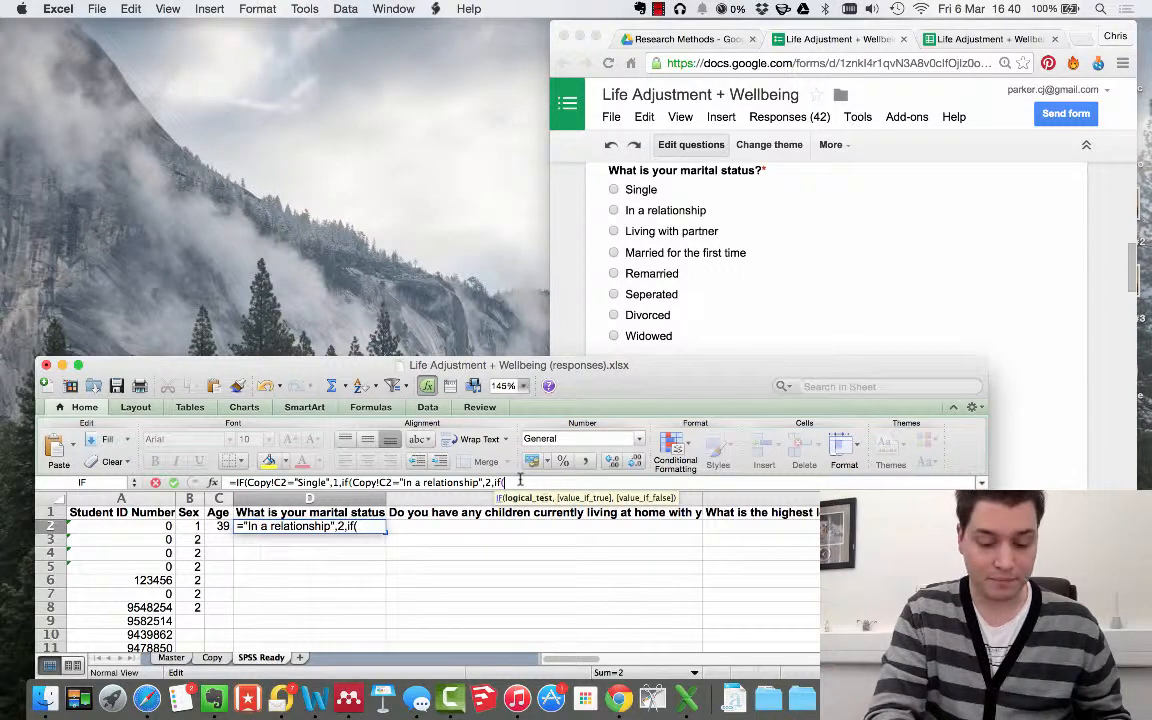
type("\"living with p")
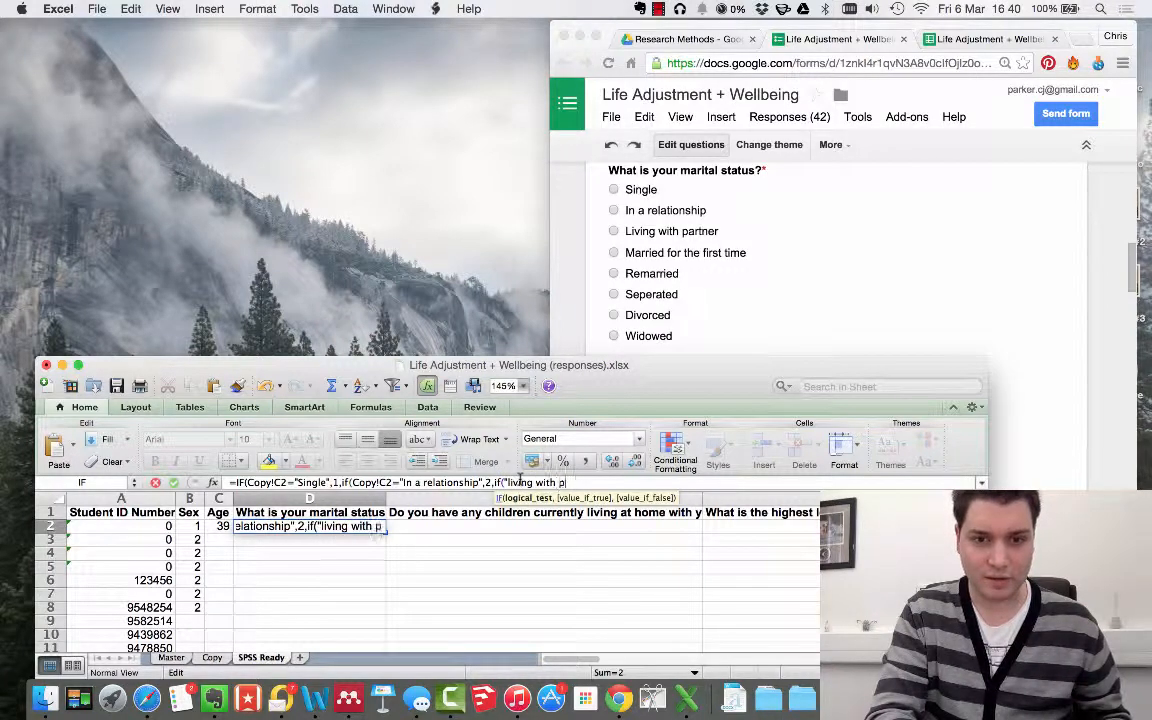
type("artner\"")
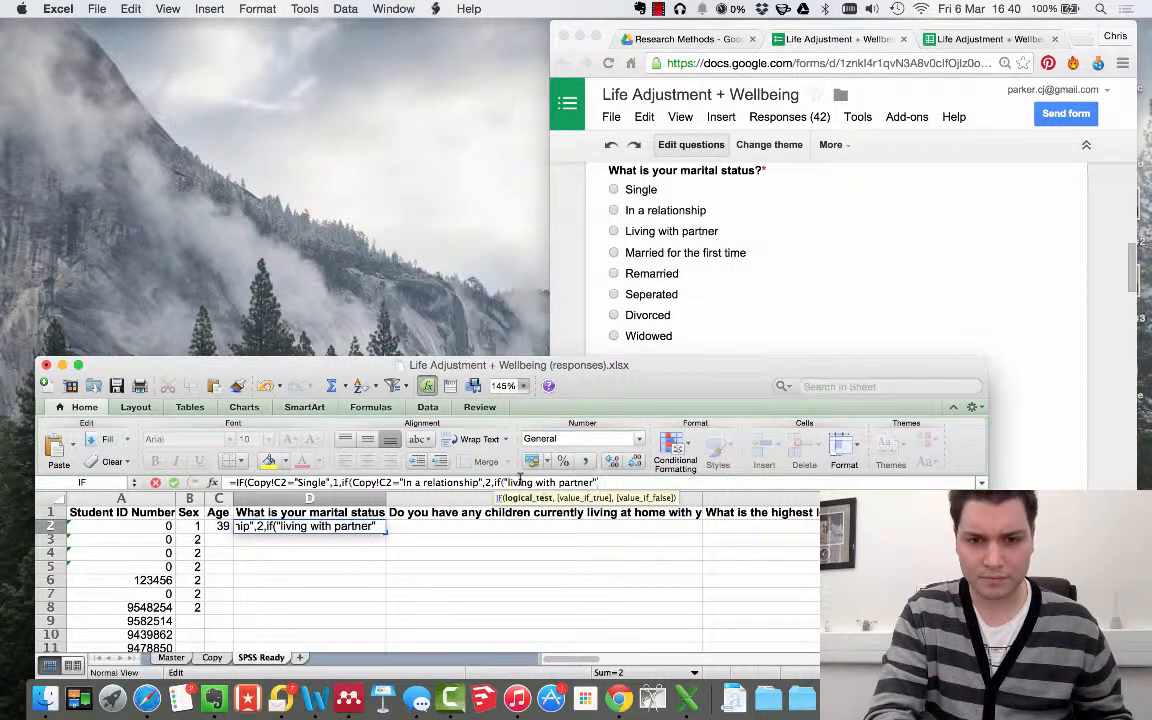
type(",")
key("BackSpace")
key("BackSpace")
key("BackSpace")
key("BackSpace")
key("BackSpace")
key("BackSpace")
key("BackSpace")
key("BackSpace")
key("BackSpace")
key("BackSpace")
key("BackSpace")
key("BackSpace")
key("BackSpace")
key("BackSpace")
key("BackSpace")
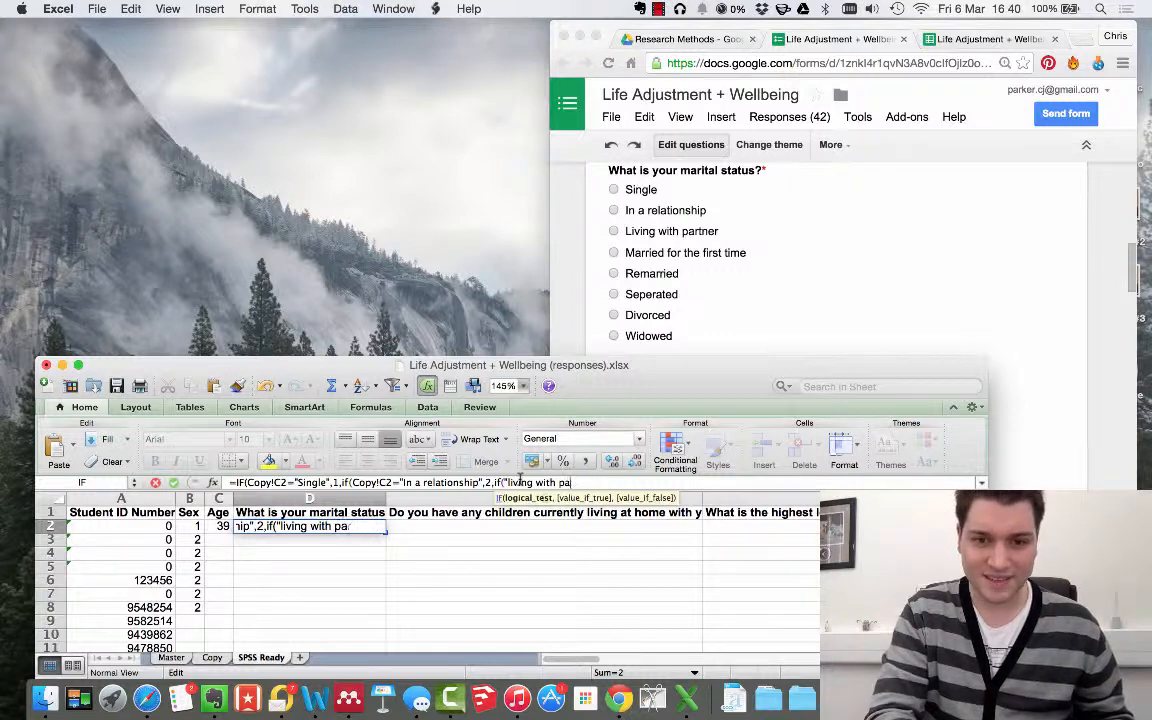
key("BackSpace")
key("BackSpace")
key("BackSpace")
key("BackSpace")
key("BackSpace")
key("BackSpace")
key("BackSpace")
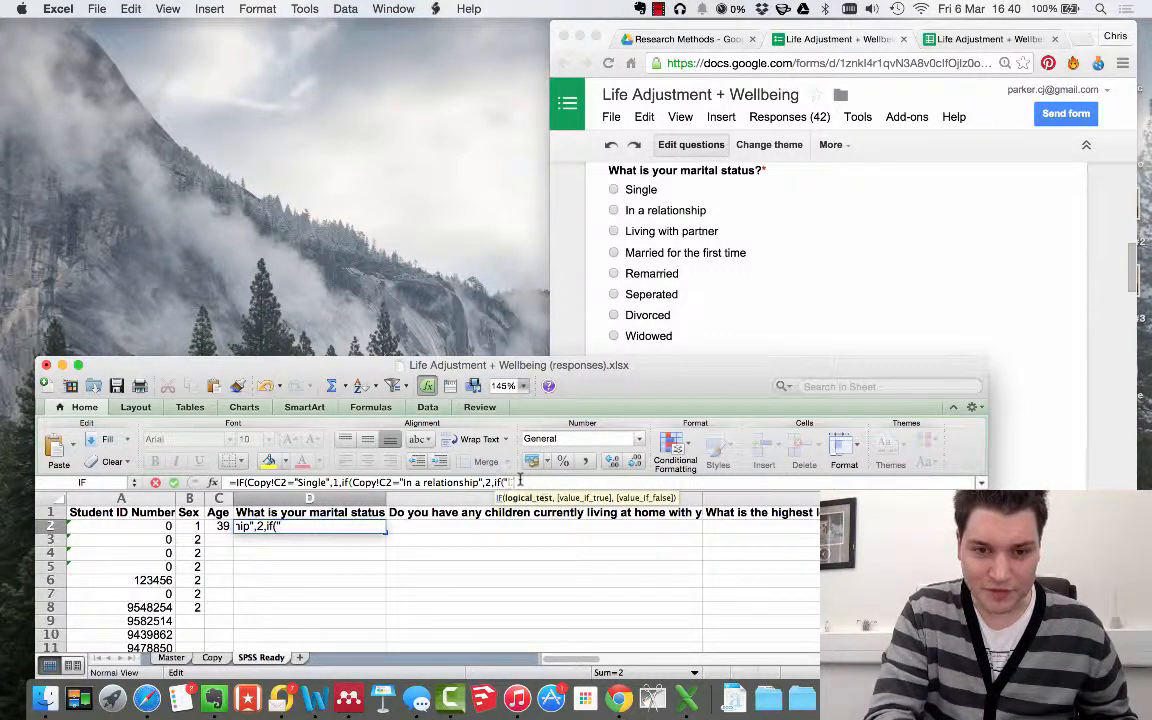
Paste Copy!C2 into the third IF and begin comparing it with the "living with partner" answer.
key("super+v")
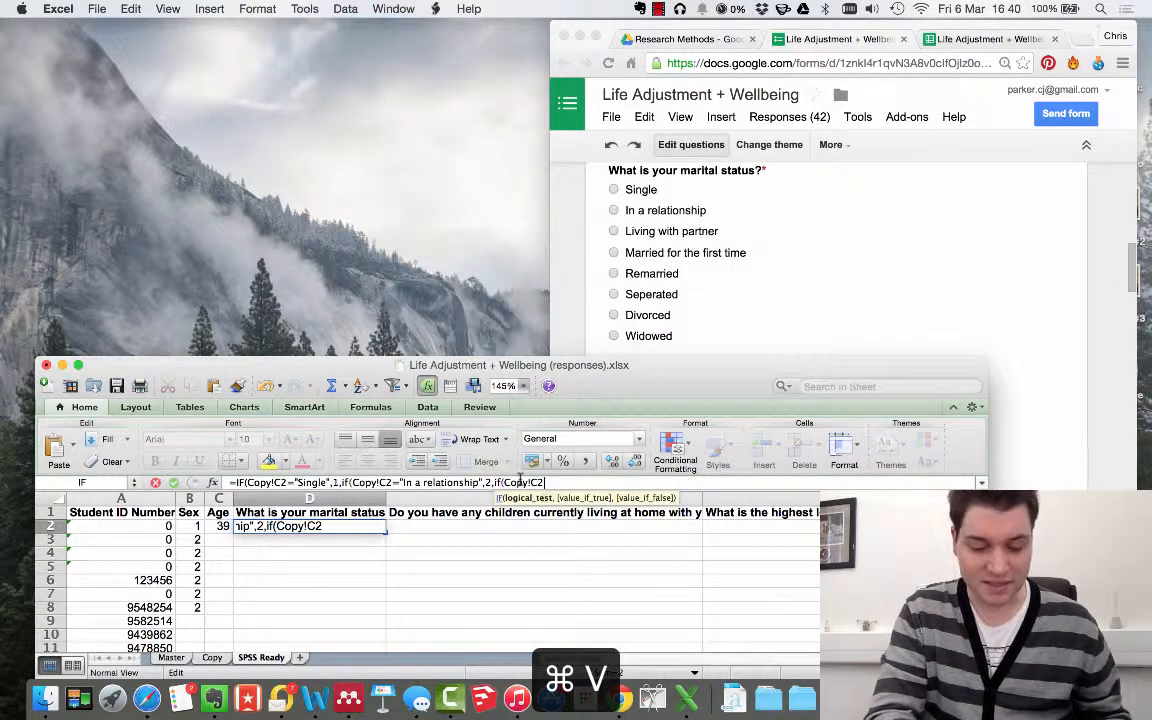
type("=\"li")
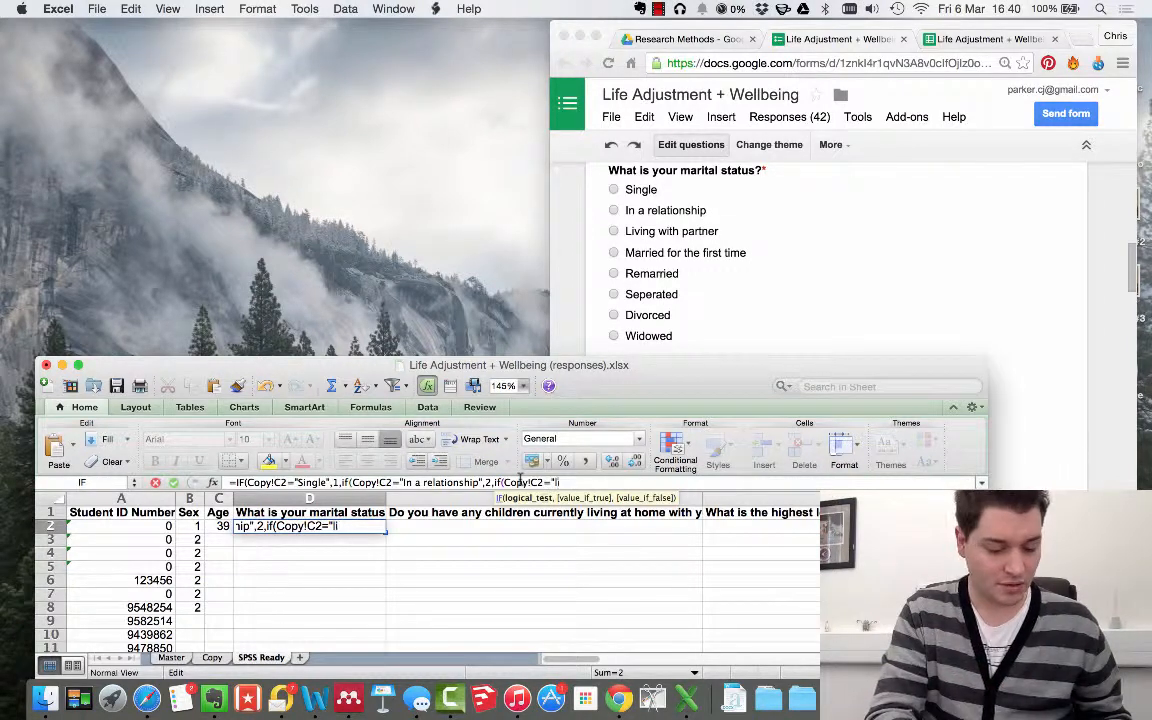
type("ving with")
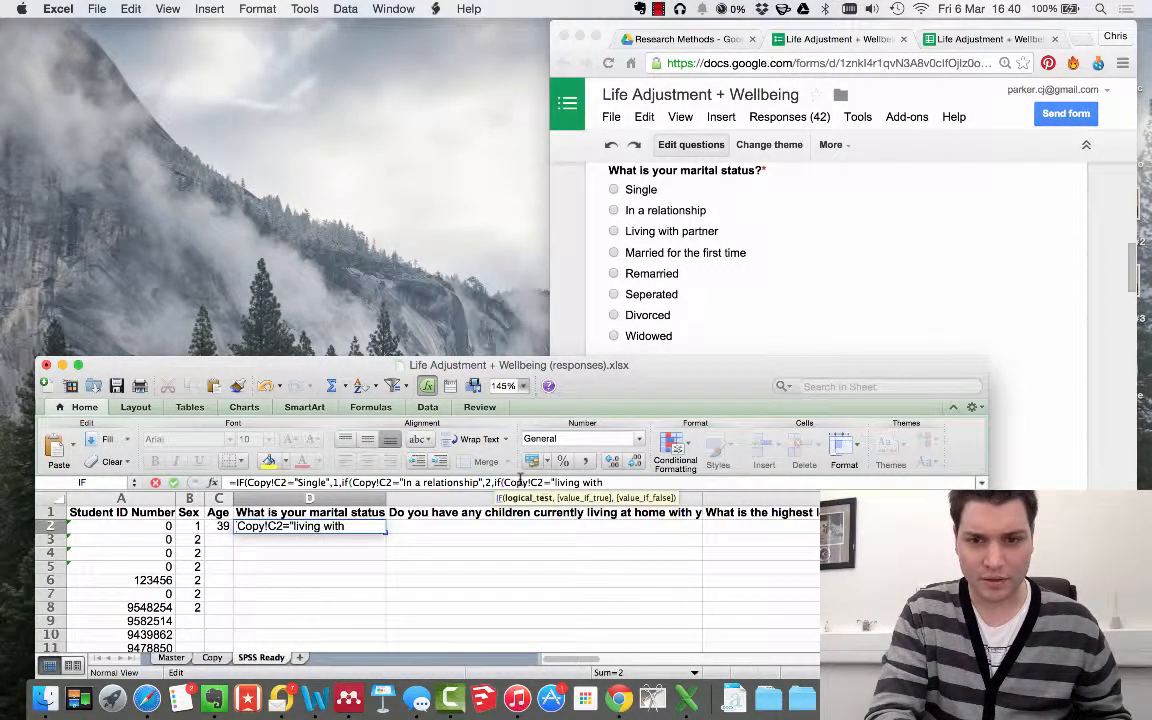
Complete the nested IF condition in D2 so that "living with partner" in Copy!C2 returns 3.
type(" partner\"")
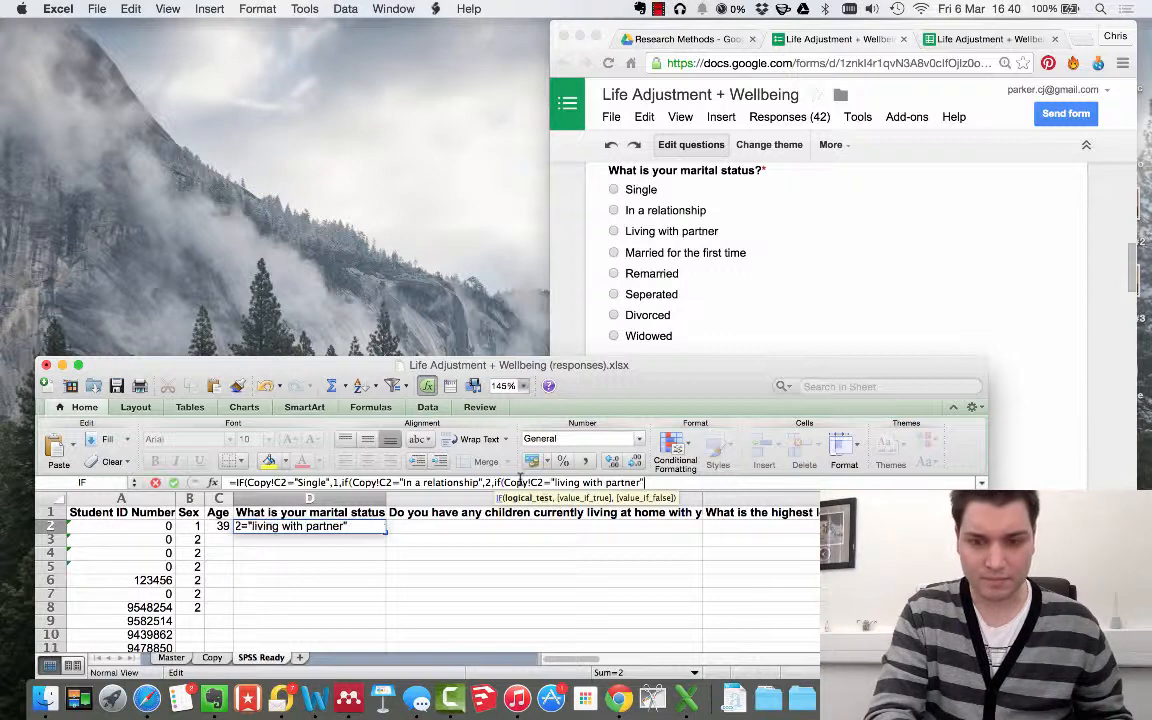
type(",")
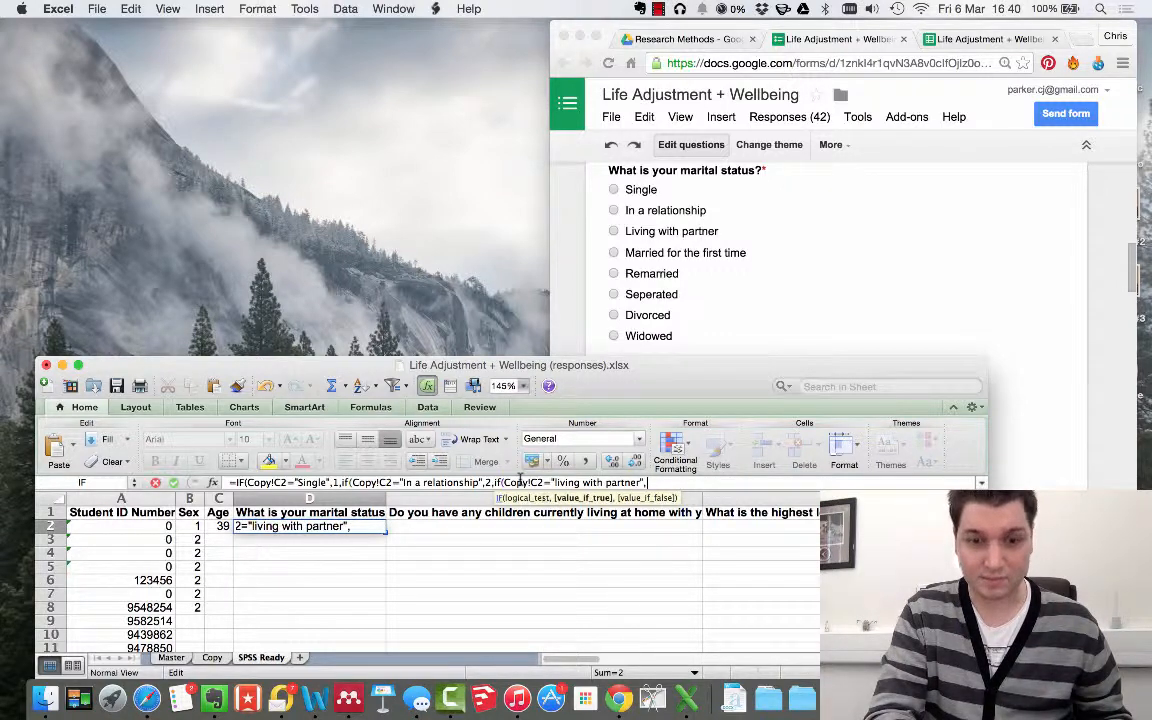
type("3,if(")
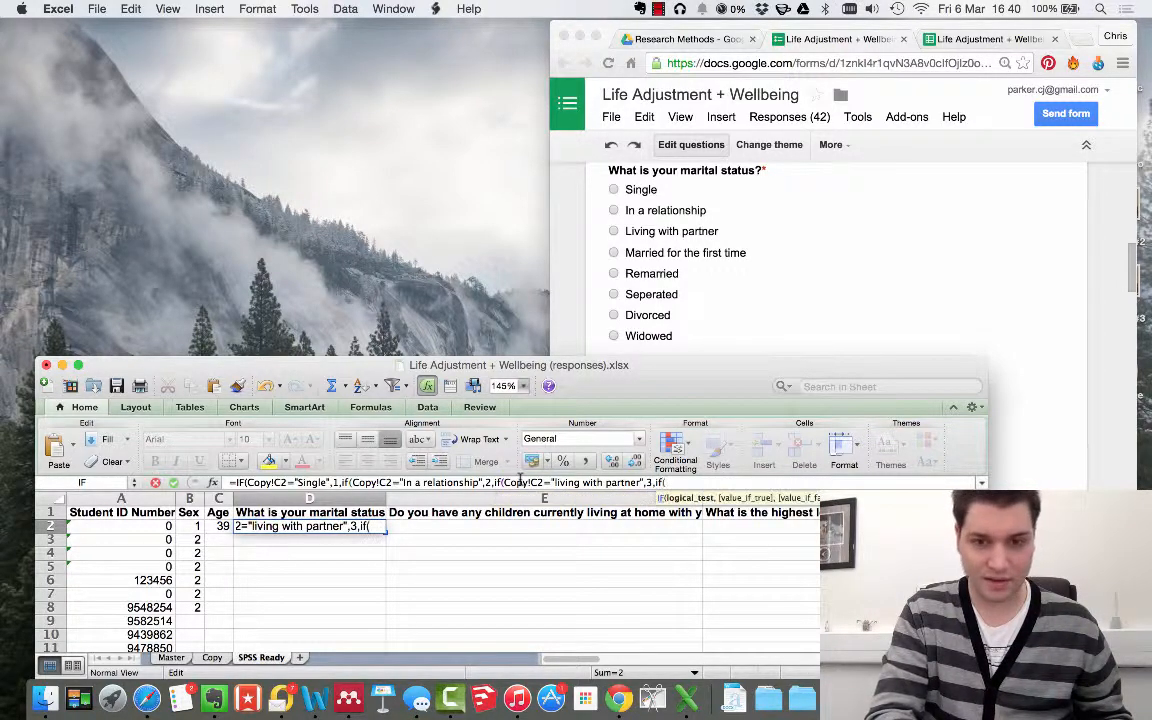
Extend the D2 formula with a nested IF that returns 4 when Copy!C2 is "married for the first time".
type("Copy!C2")
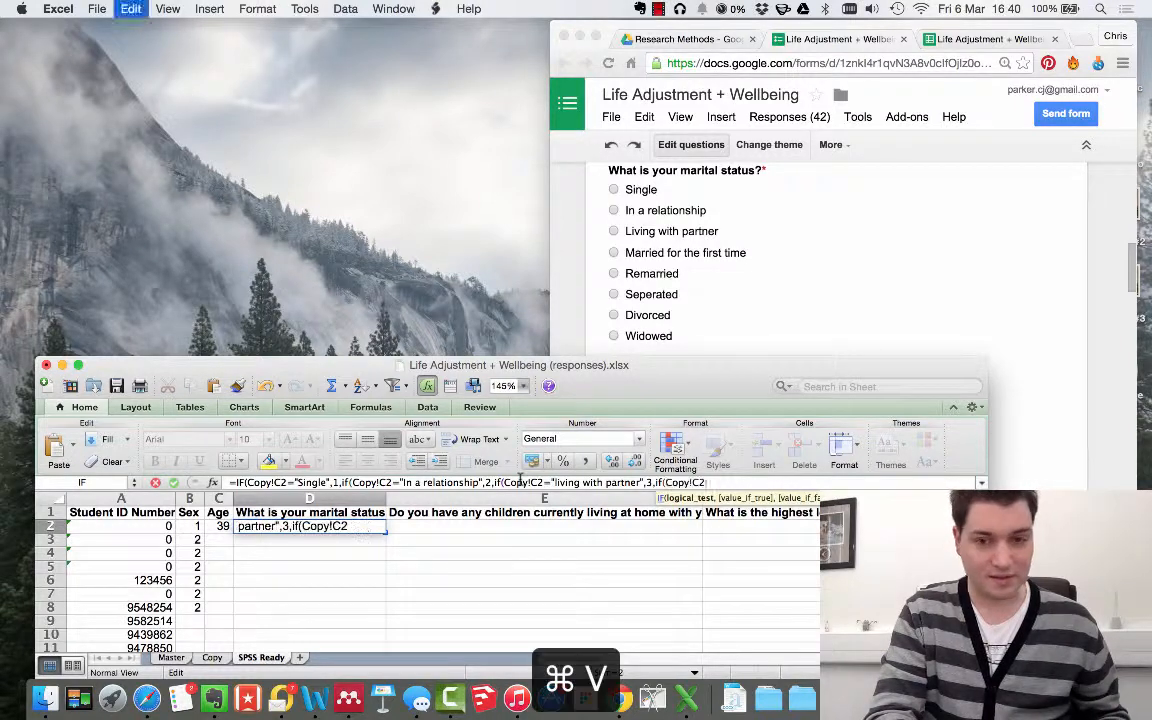
type("=")
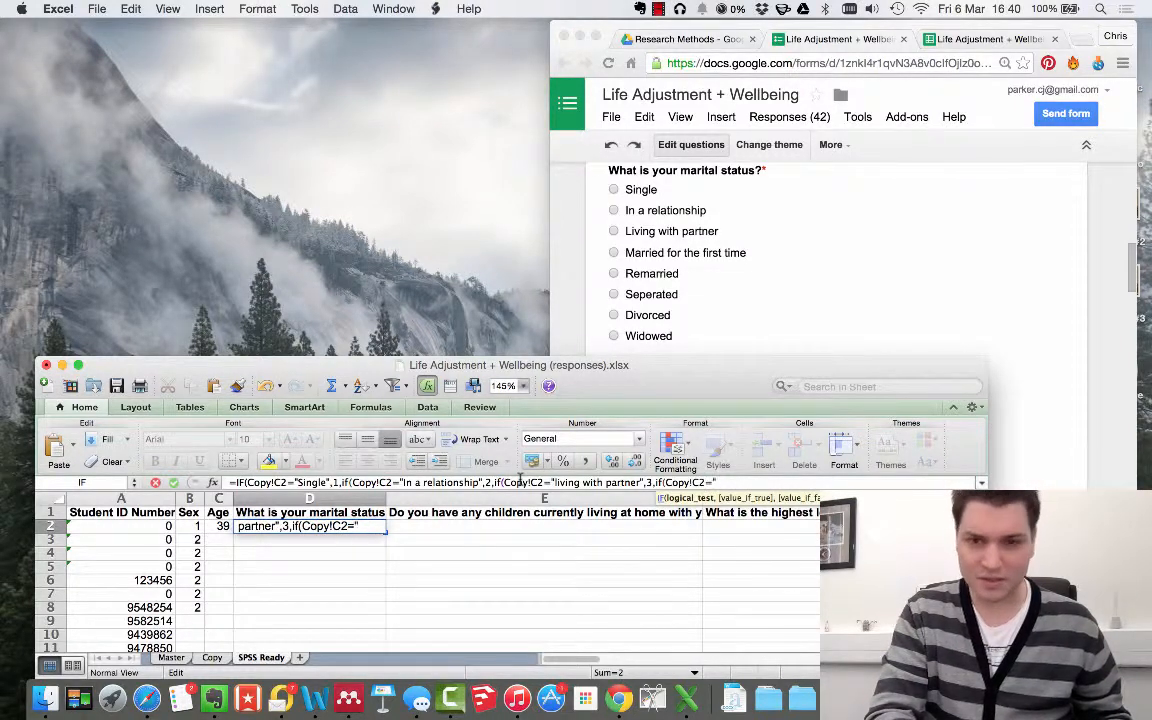
type("\"married")
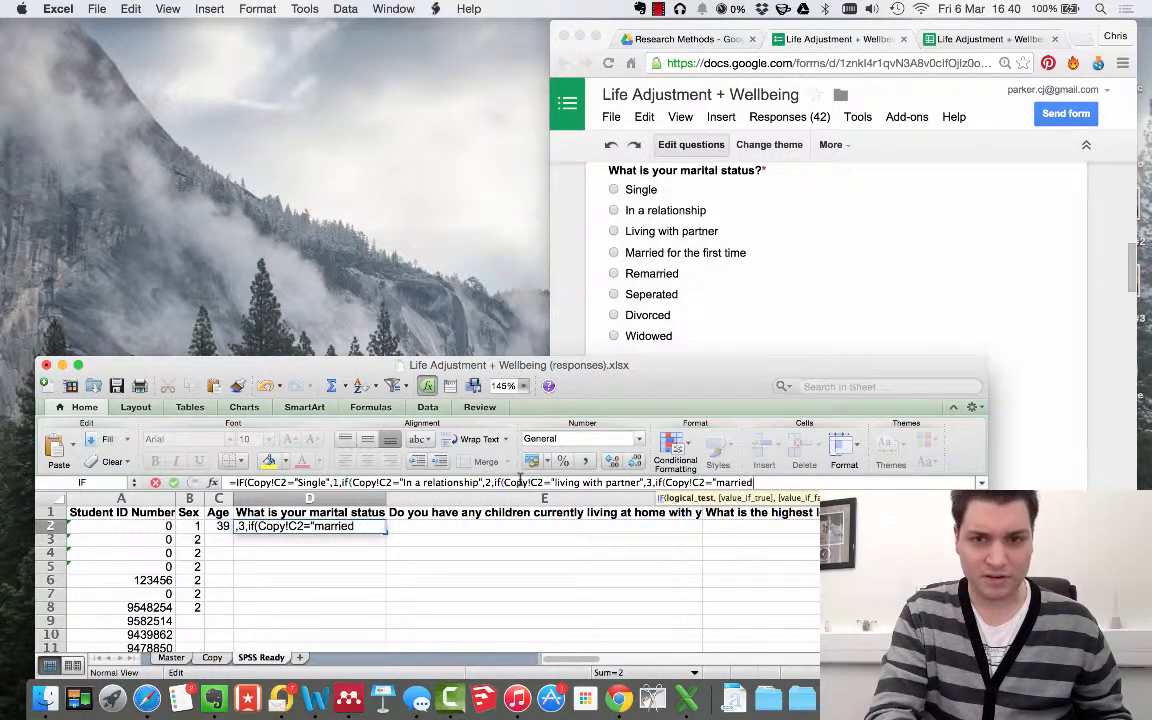
type(" for the first time")
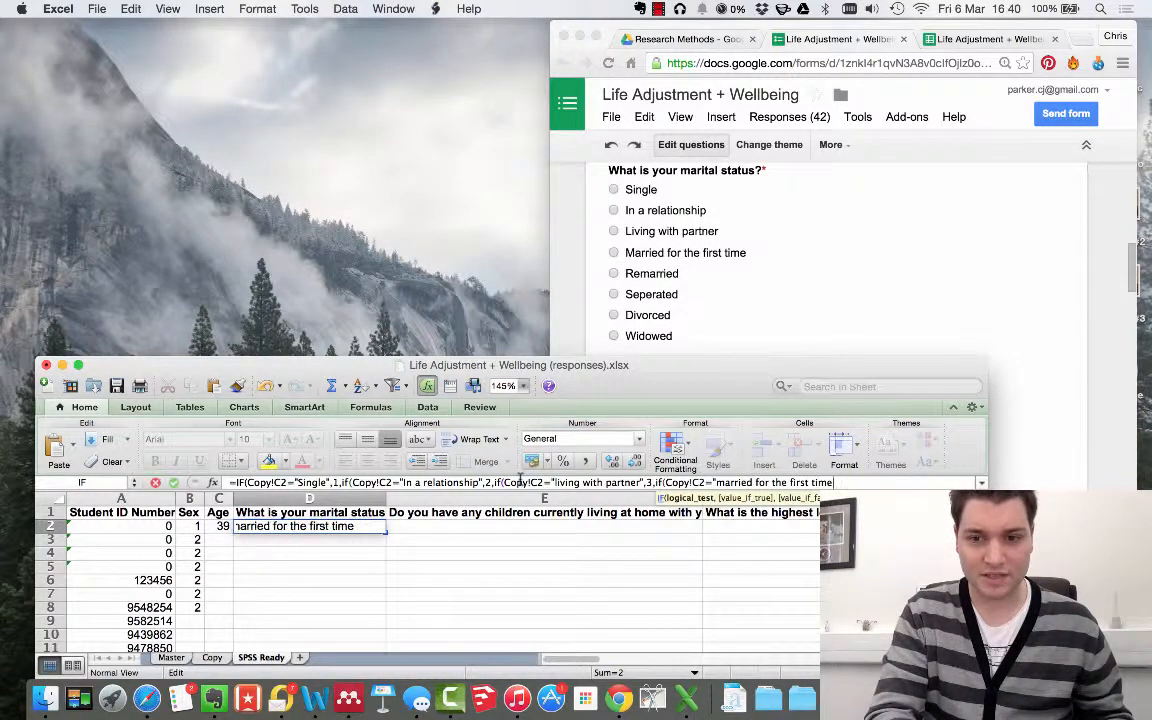
type("\",")
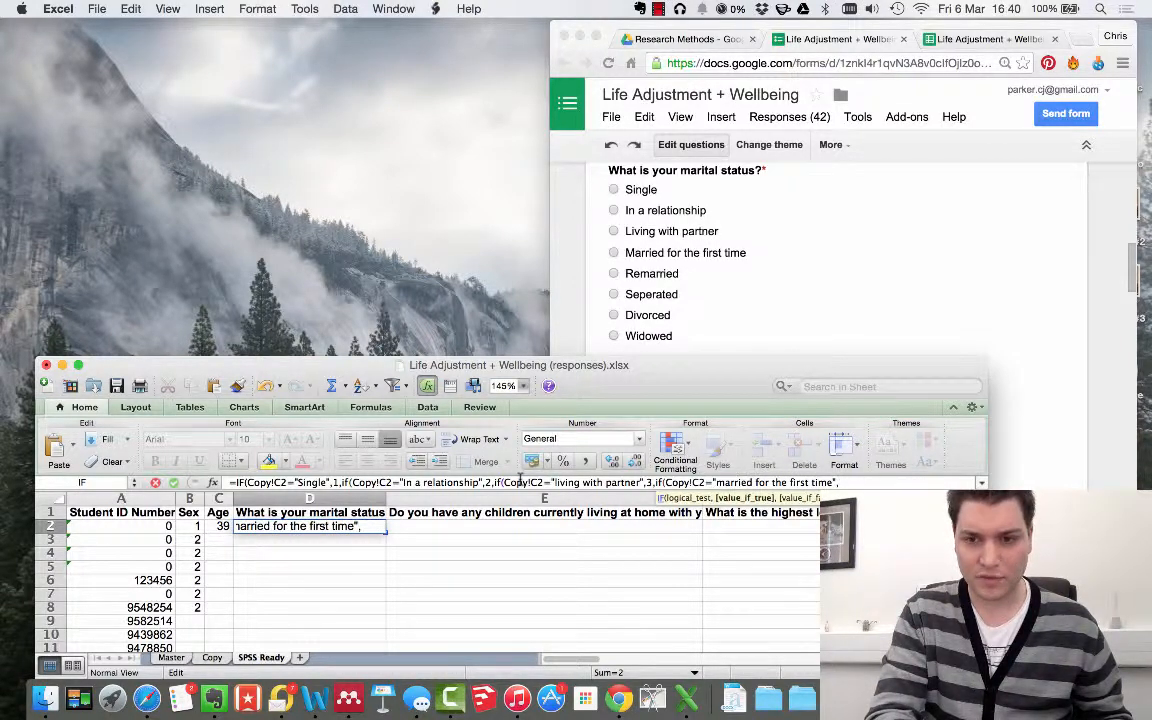
type("4,if(")
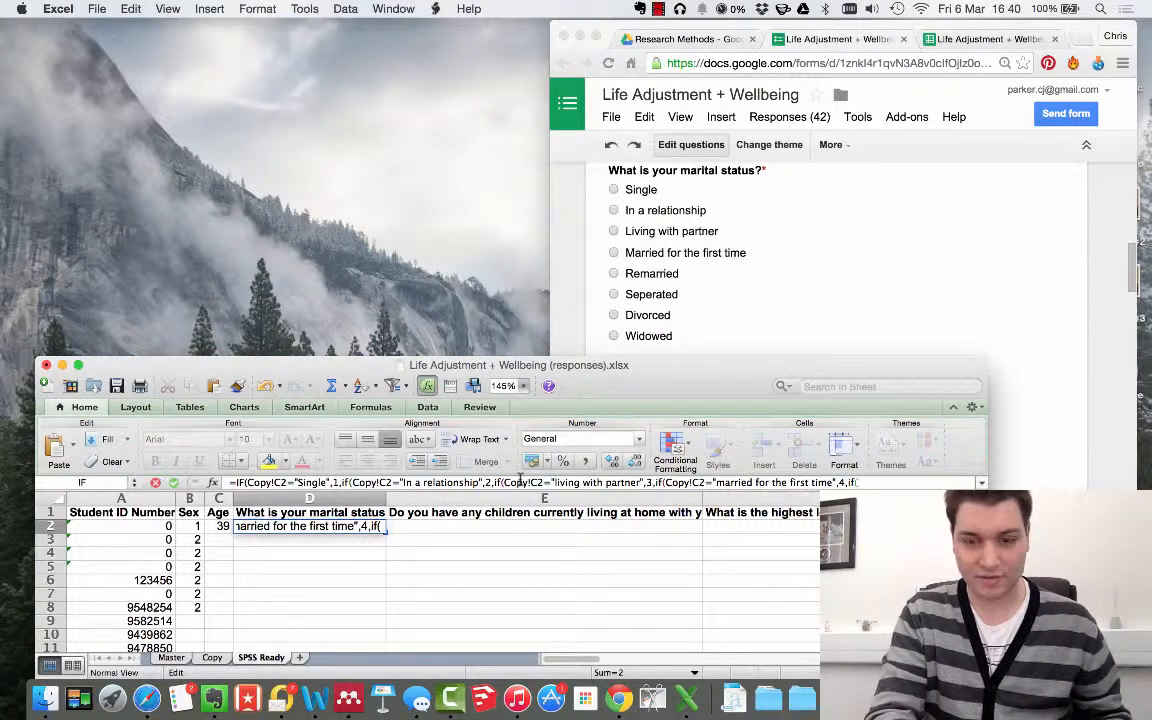
Add a nested IF to the D2 formula that returns 5 when Copy!C2 is "remarried".
type("if(Copy!C2=")
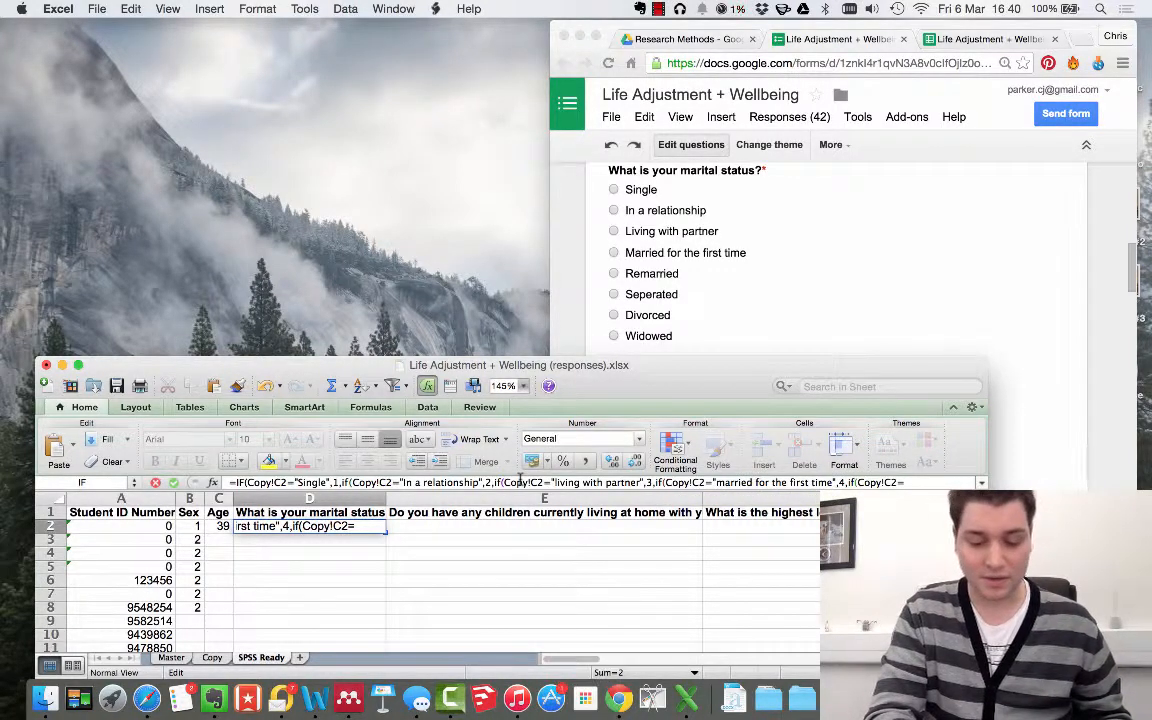
type("rem")
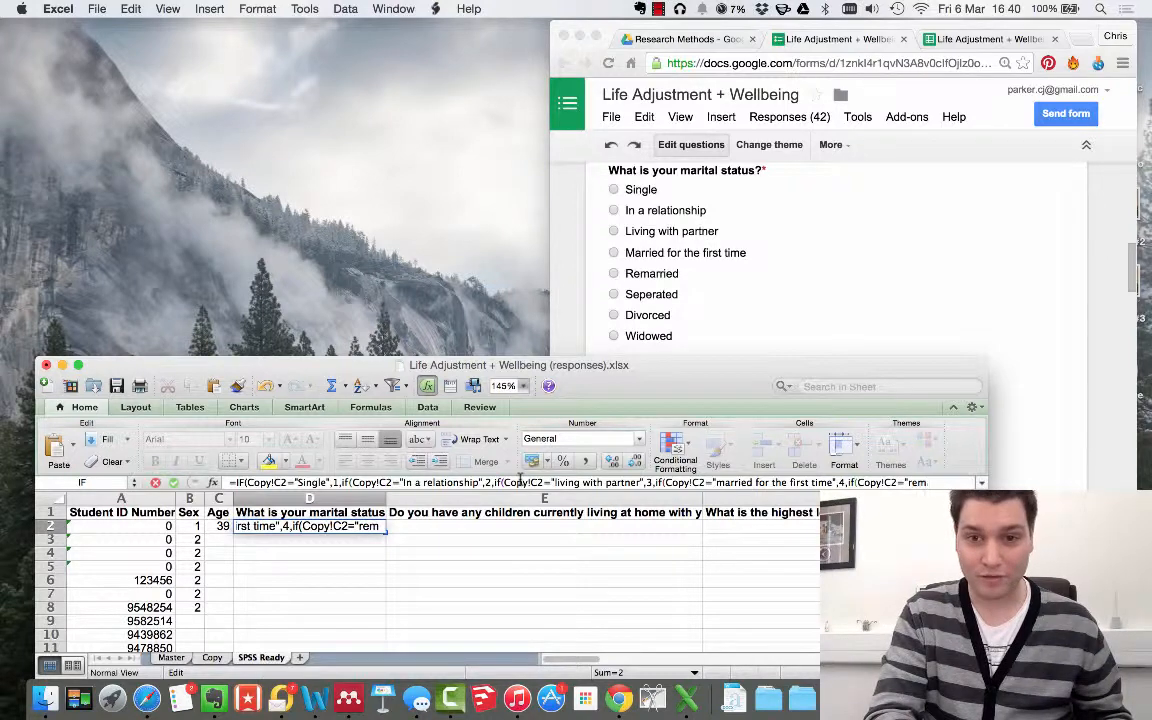
type("arried\",")
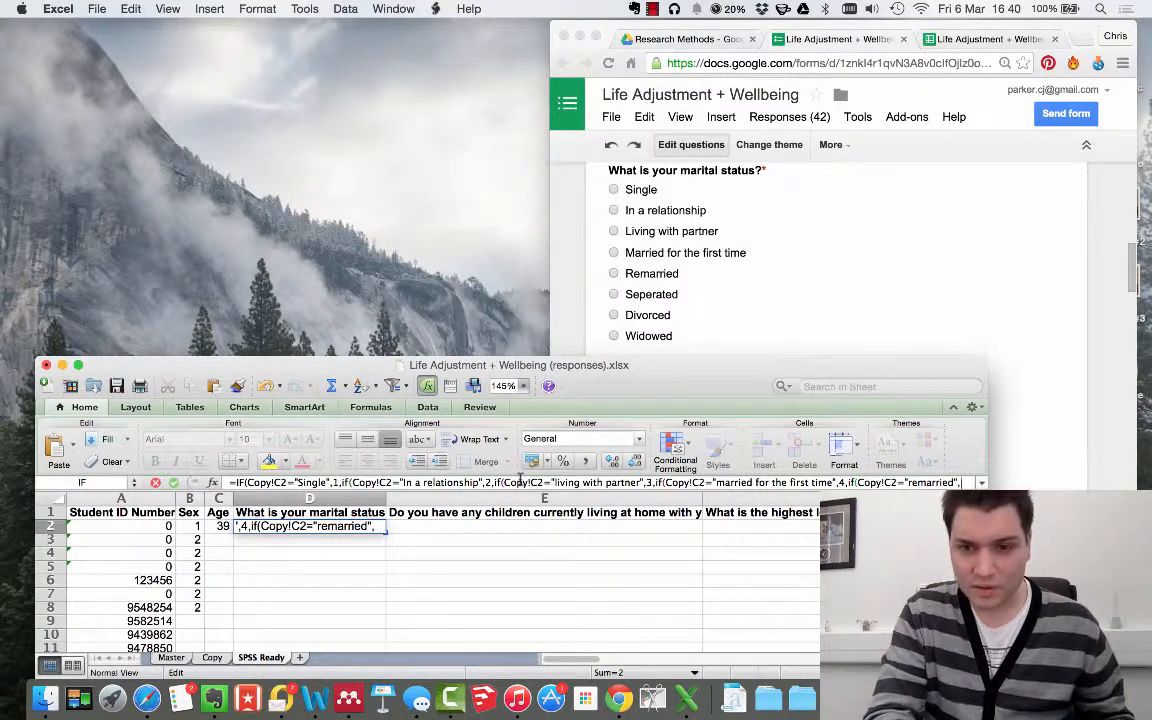
type("5,")
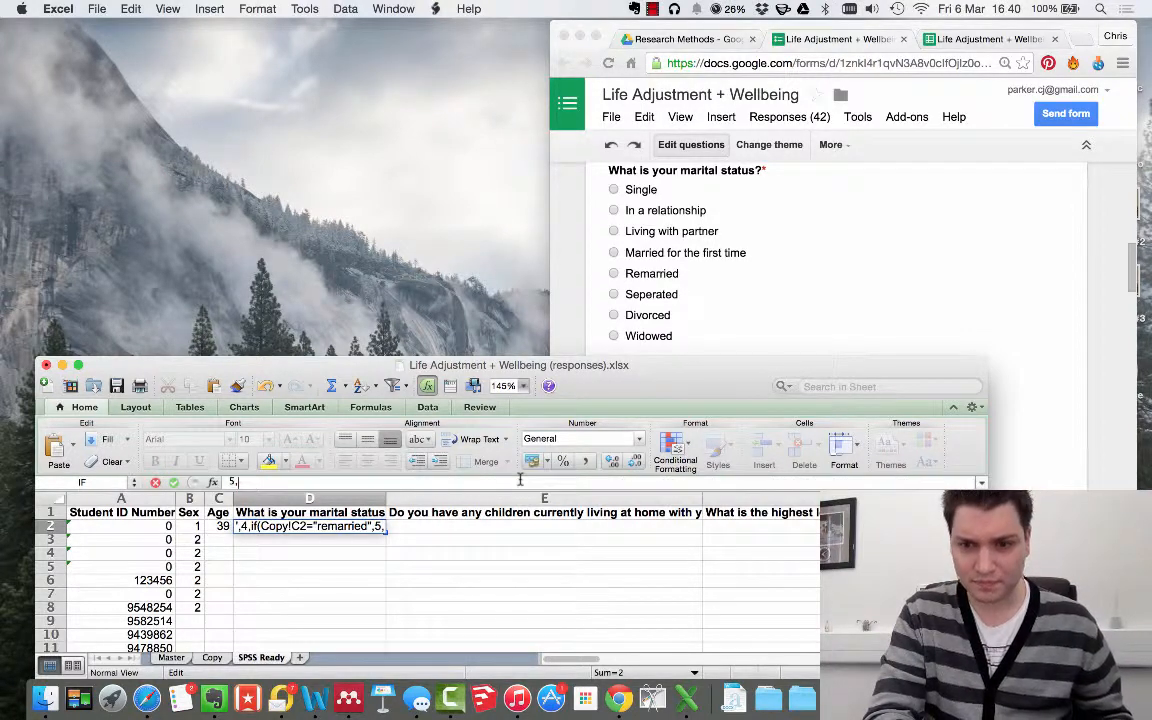
Add a nested IF to the D2 formula that returns 6 when Copy!C2 is "Seperated".
type("if")
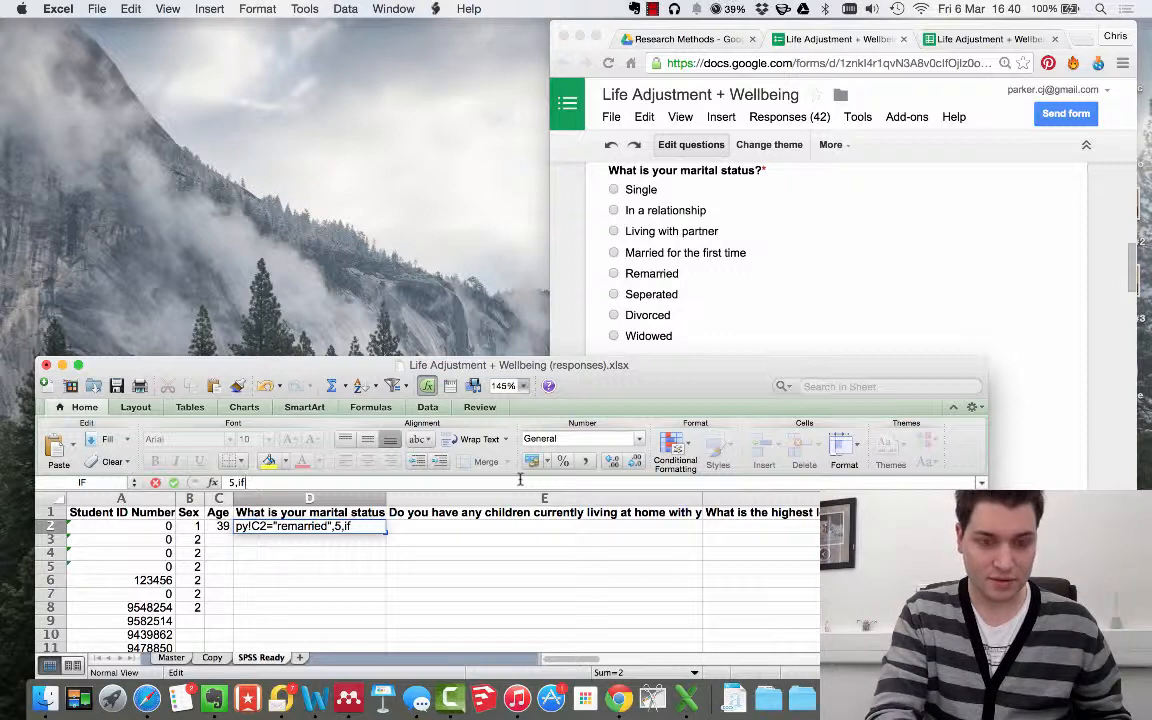
type("(")
type("Copy!C2")
type("=seper")
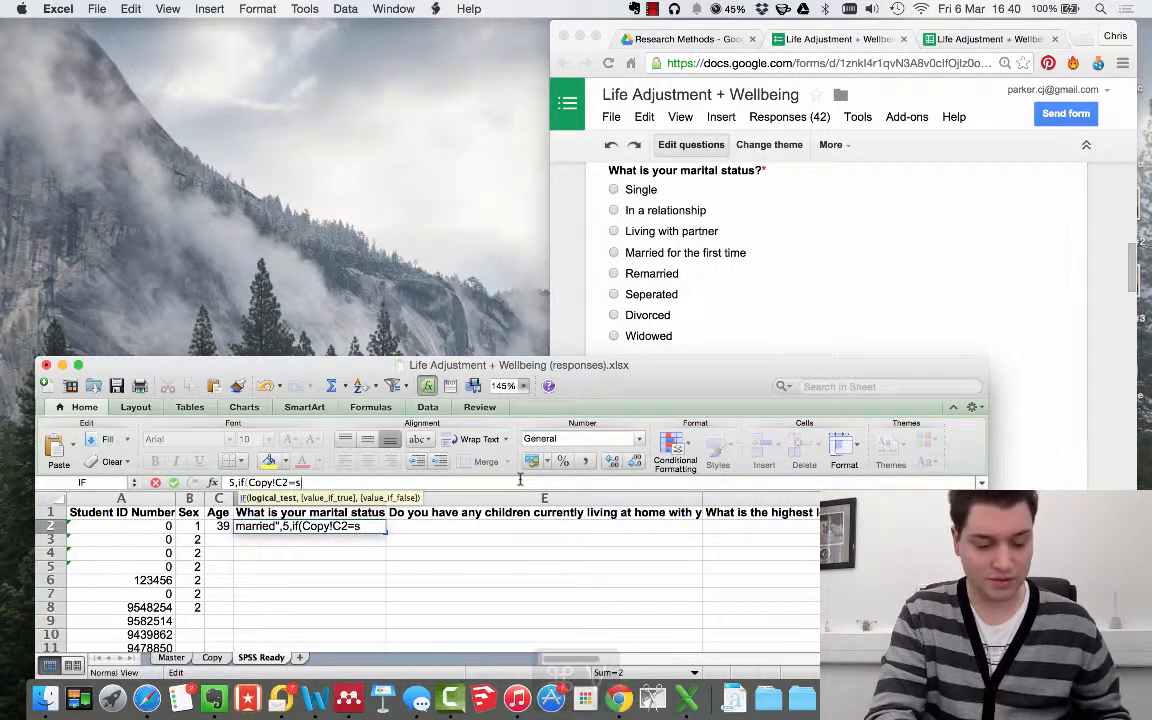
key("BackSpace")
key("BackSpace")
key("BackSpace")
key("BackSpace")
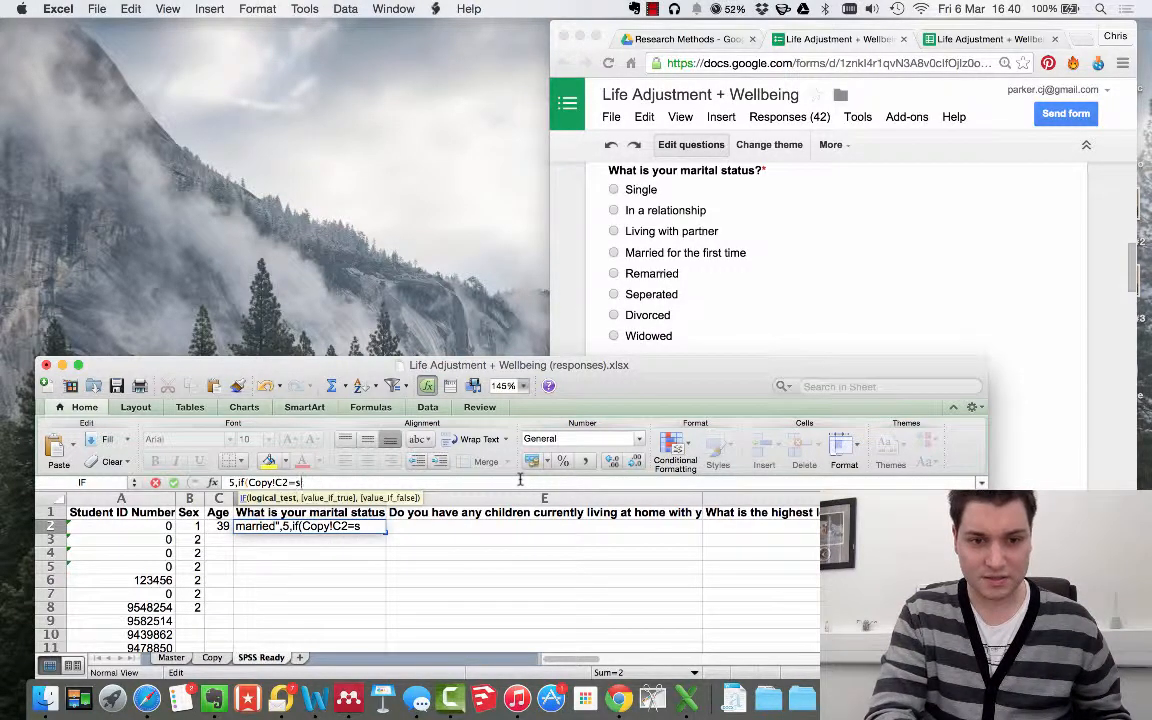
type("\"")
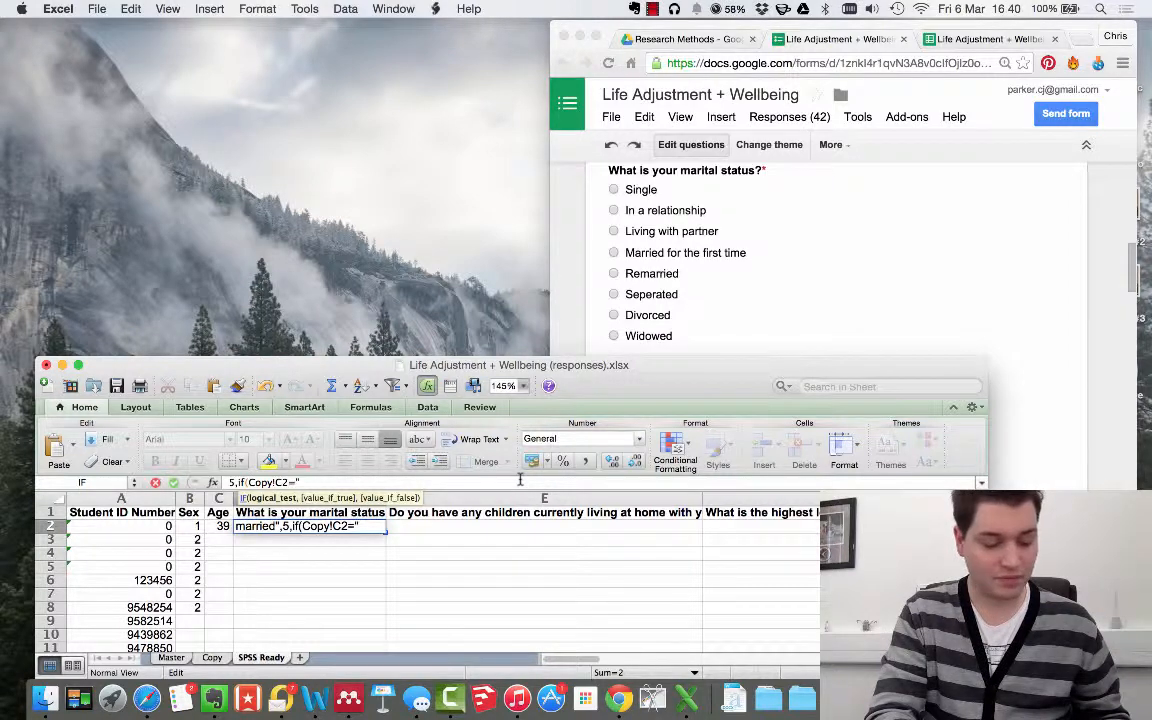
type("Seperated\"")
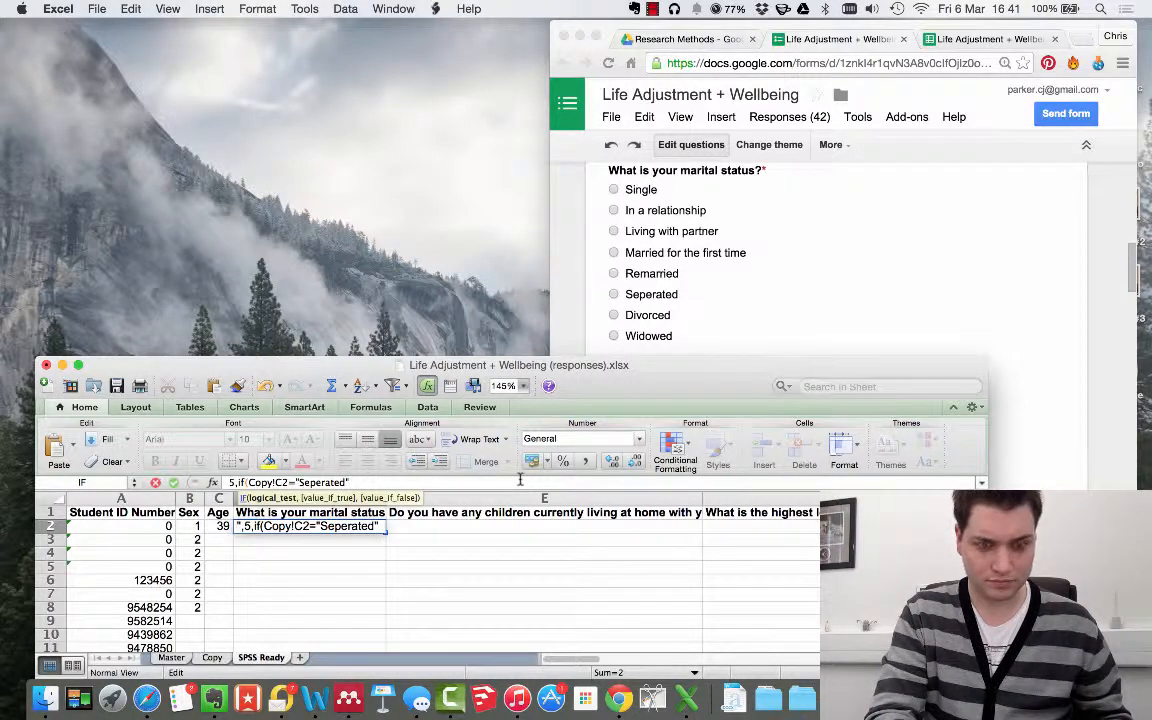
type(",6")
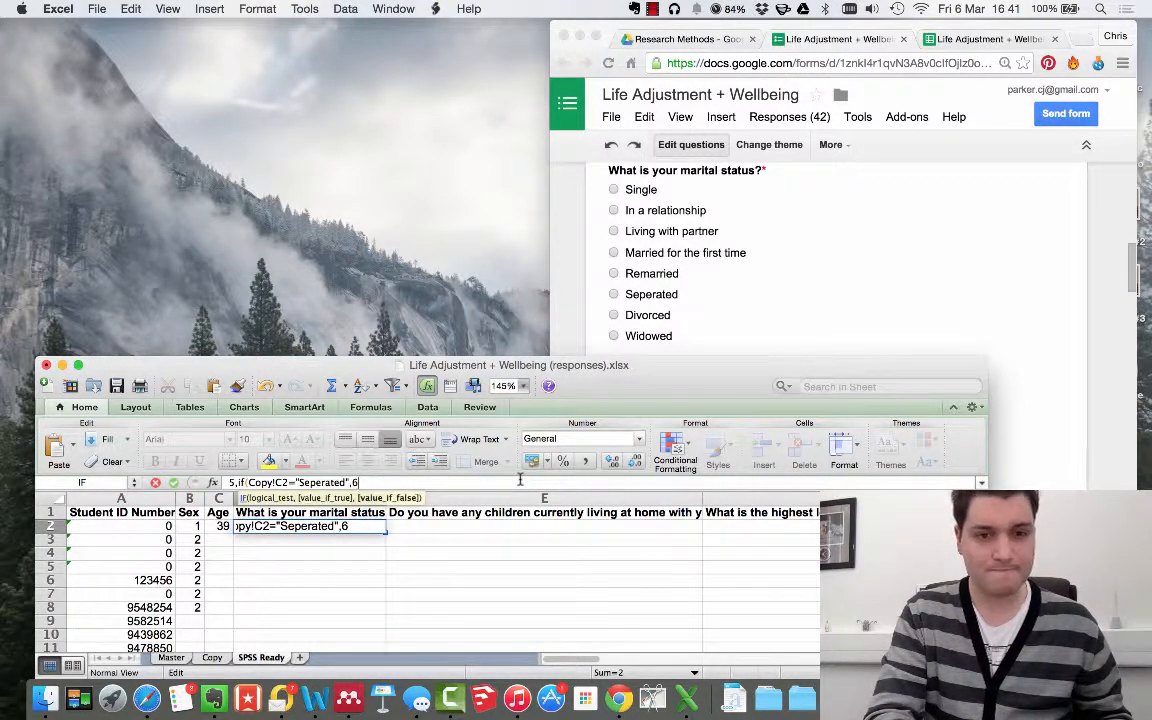
type(",")
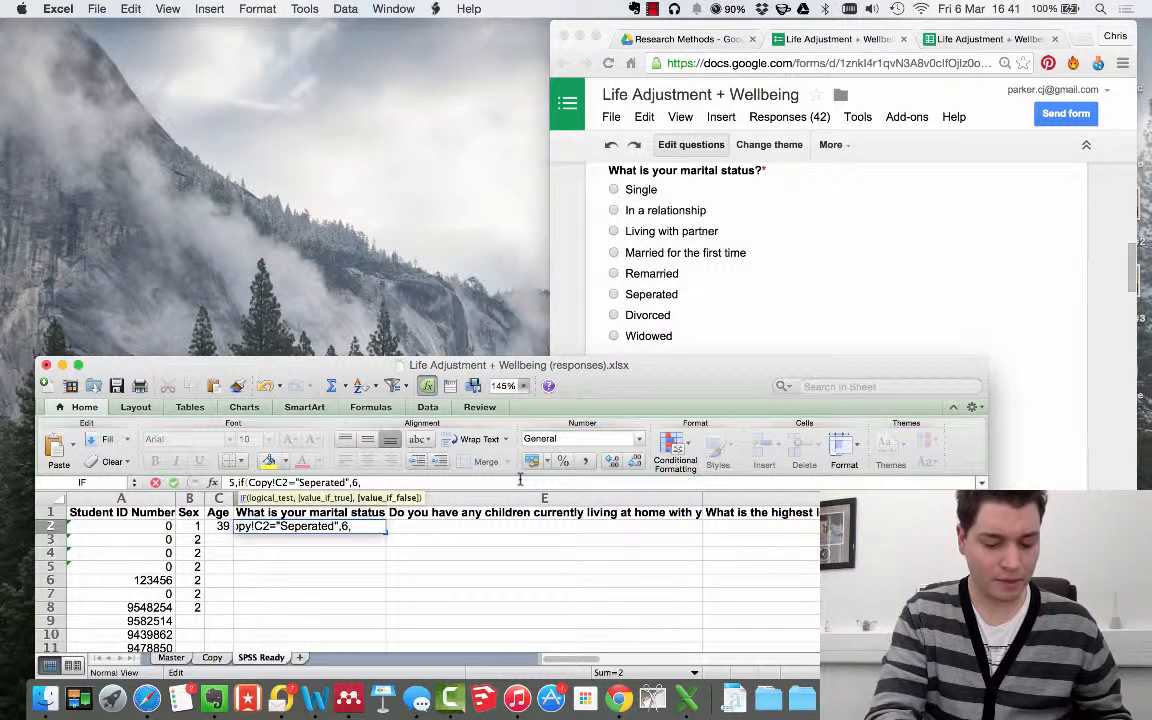
Add a nested IF to the D2 formula that returns 7 when Copy!C2 is "divorced".
type("if(")
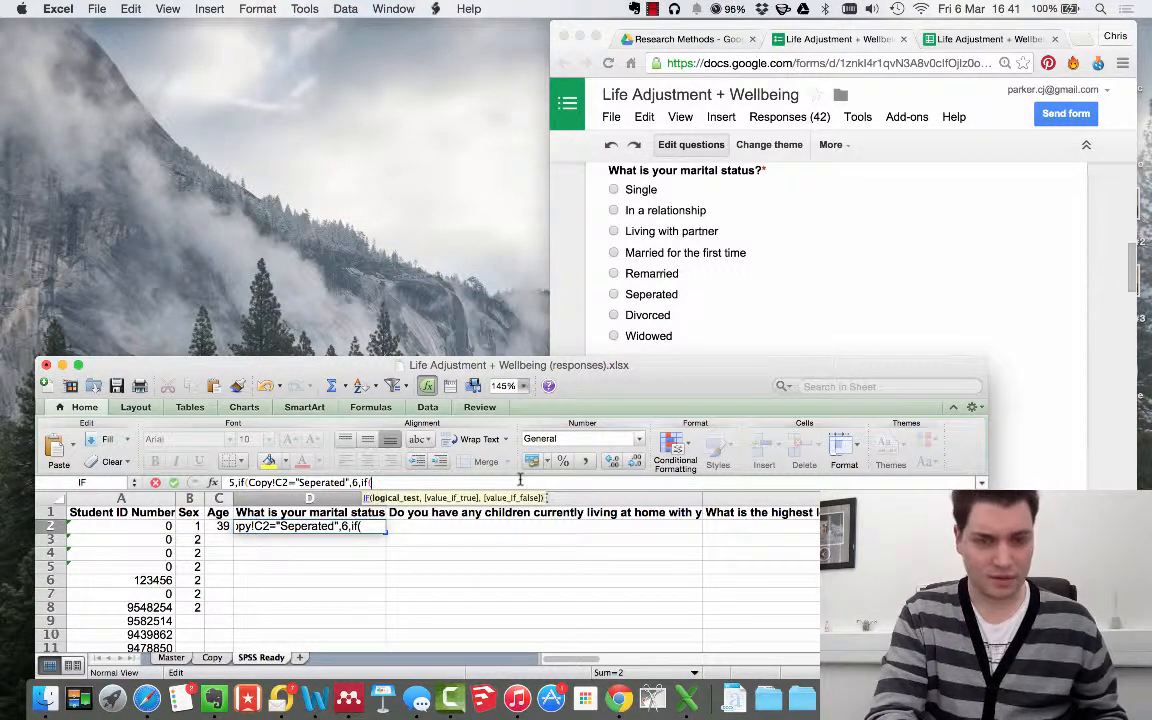
type("Copy!C2")
type("=")
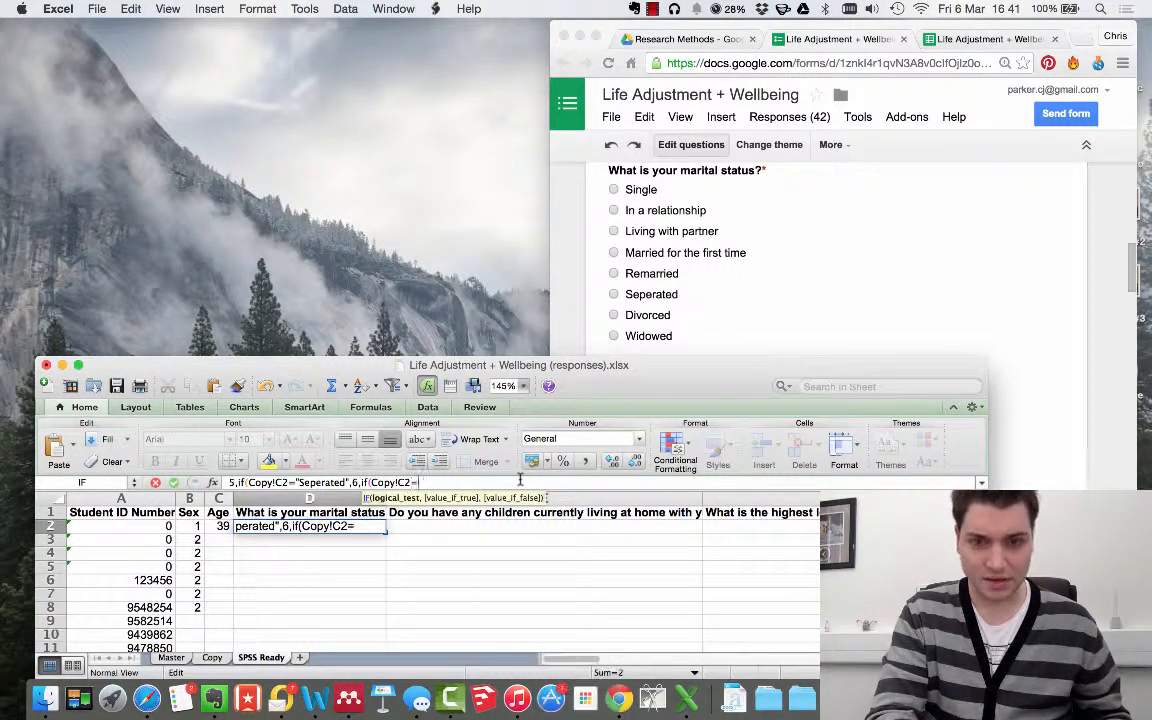
type("\"divorced")
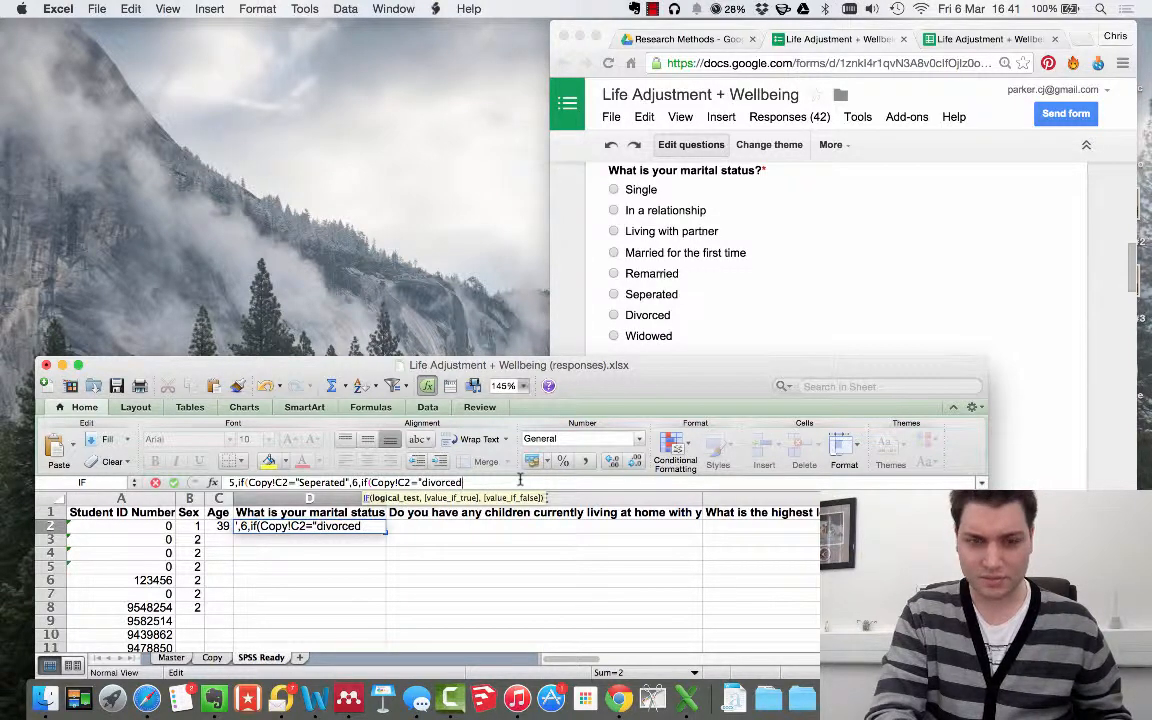
type("\",")
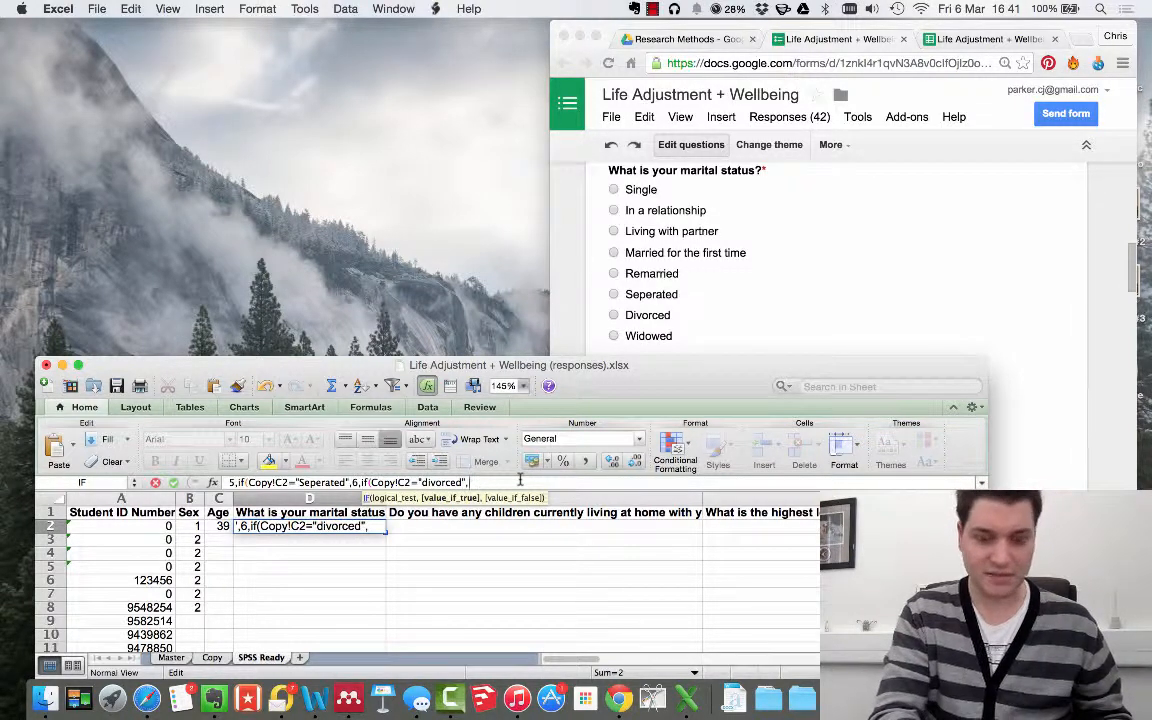
type("7")
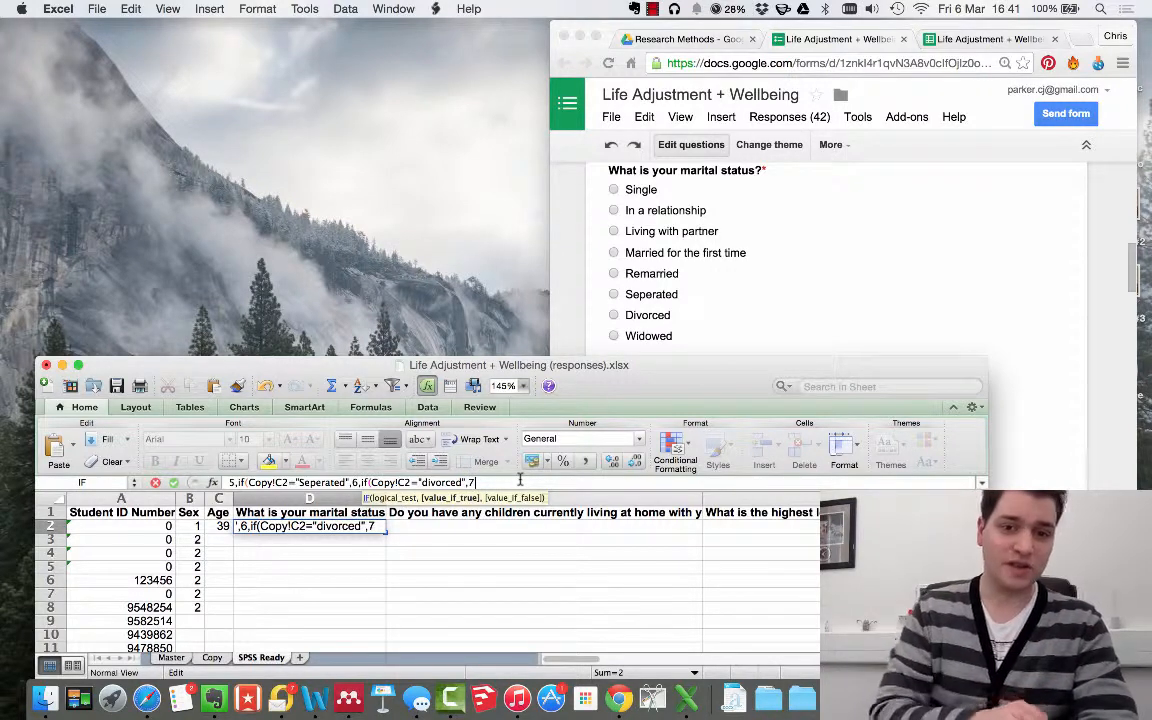
Finish the D2 formula with 8 as the fallback value and closed parentheses, accepting the proposed correction.
type(",8")
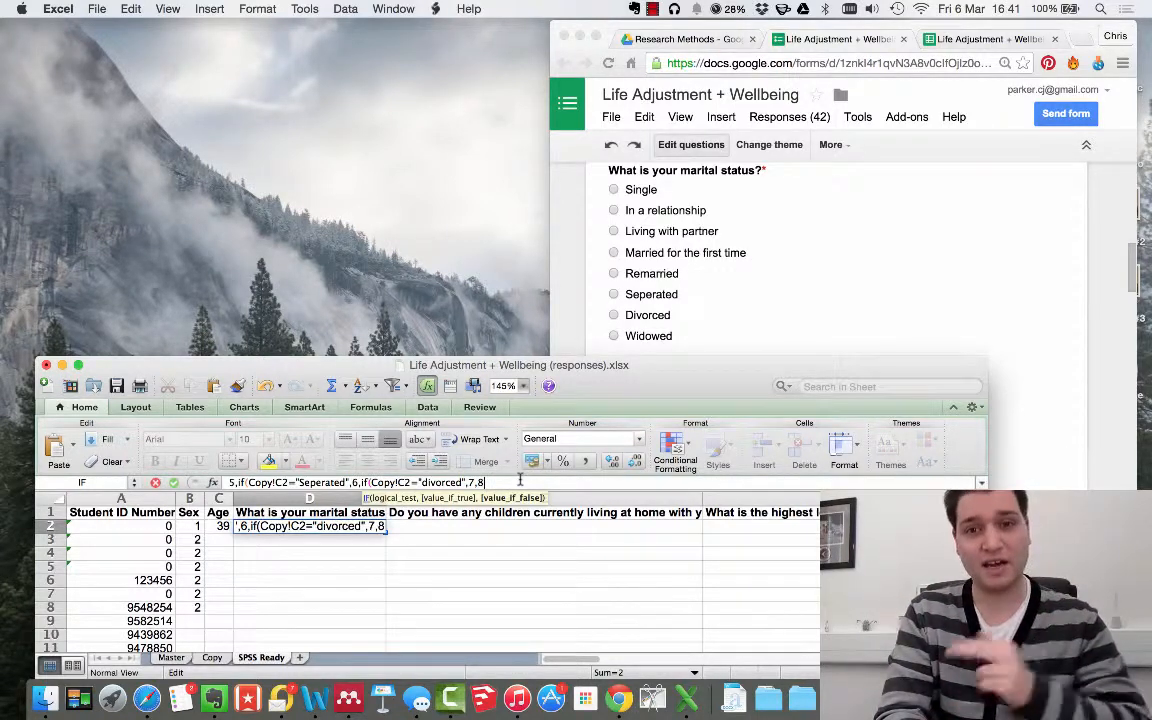
type("))))))")
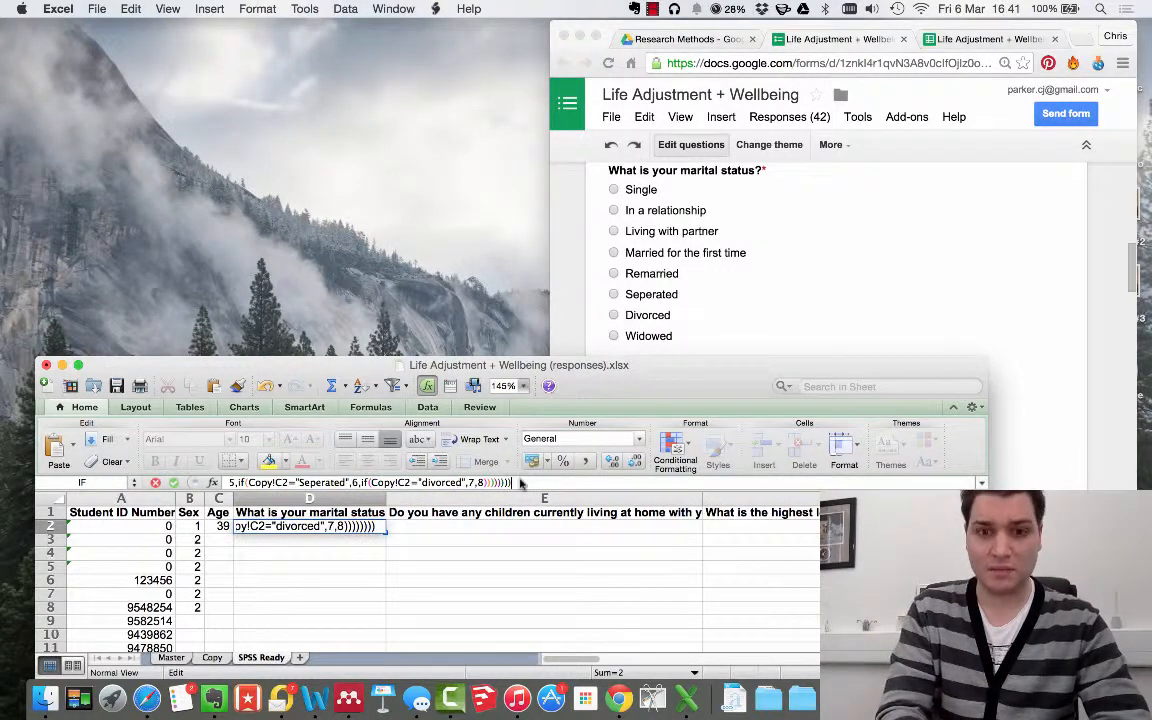
key("Return")
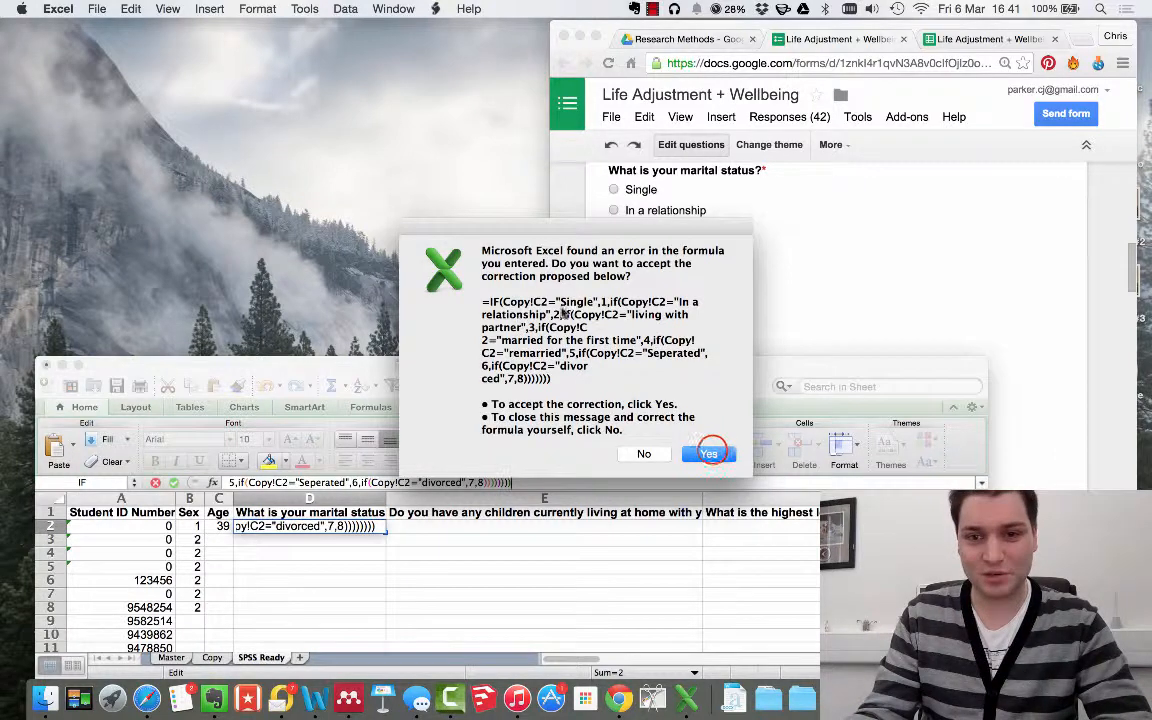
left_click(706, 454)
Enlarge the workbook window and review the complete marital status formula in D2.
left_click_drag(617, 355, 617, 167)
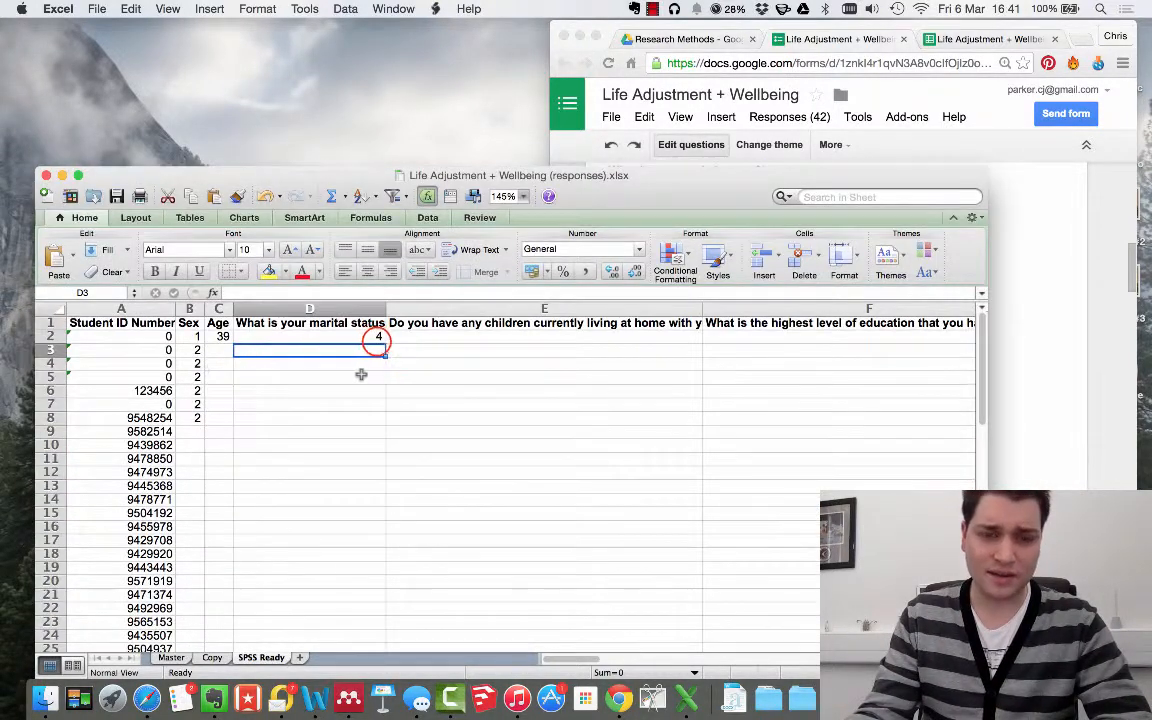
left_click(378, 336)
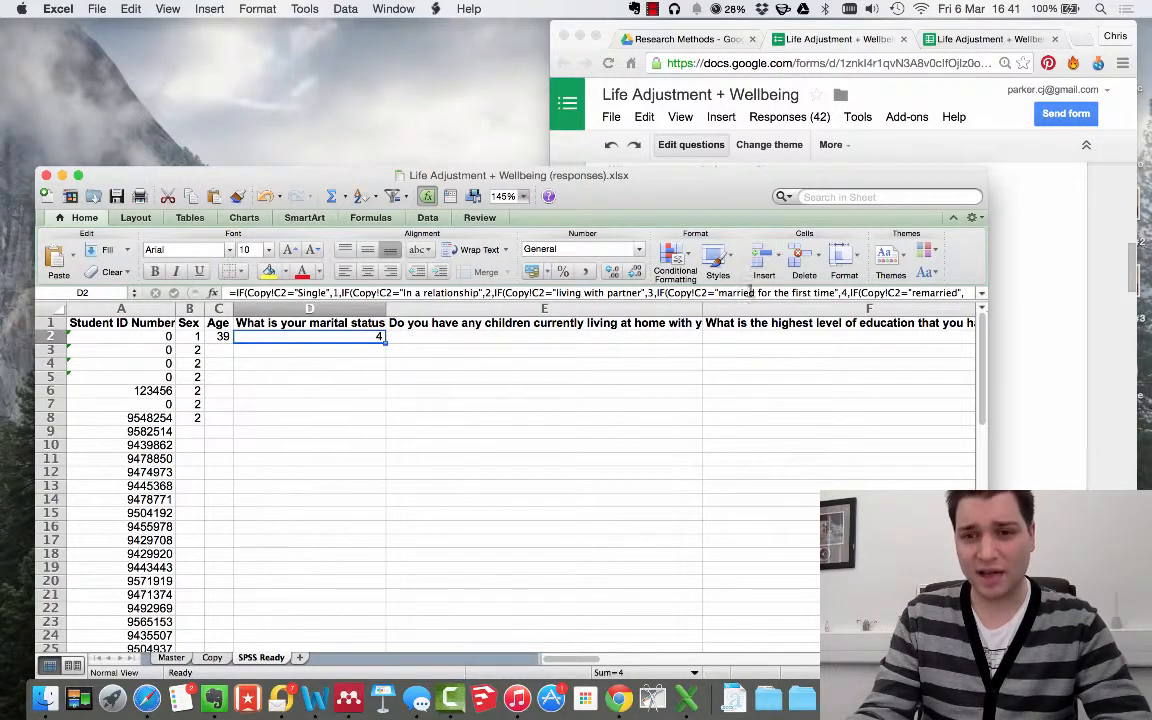
left_click_drag(395, 302, 412, 324)
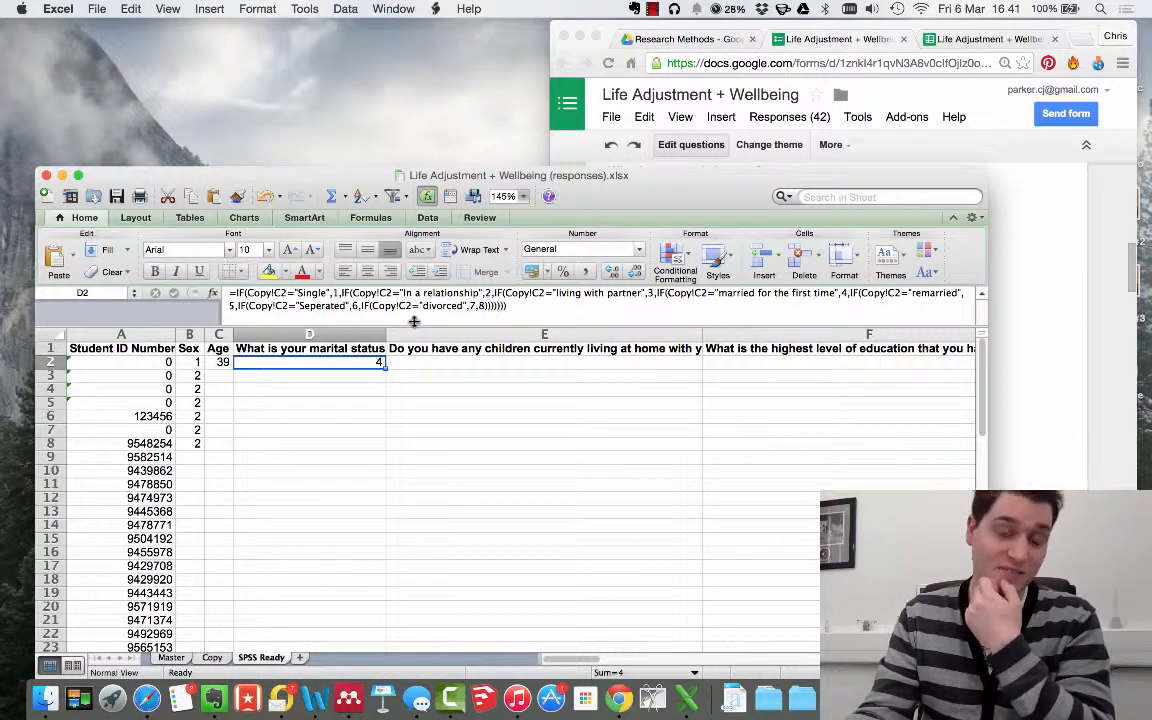
left_click(397, 375)
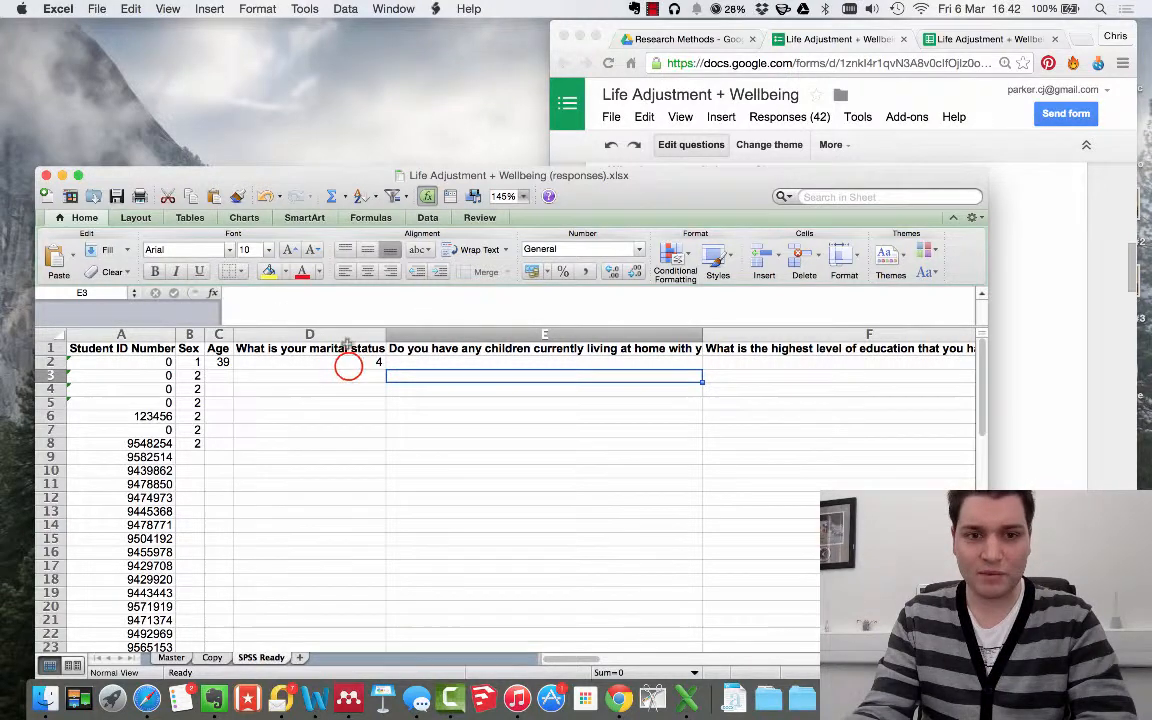
left_click(350, 362)
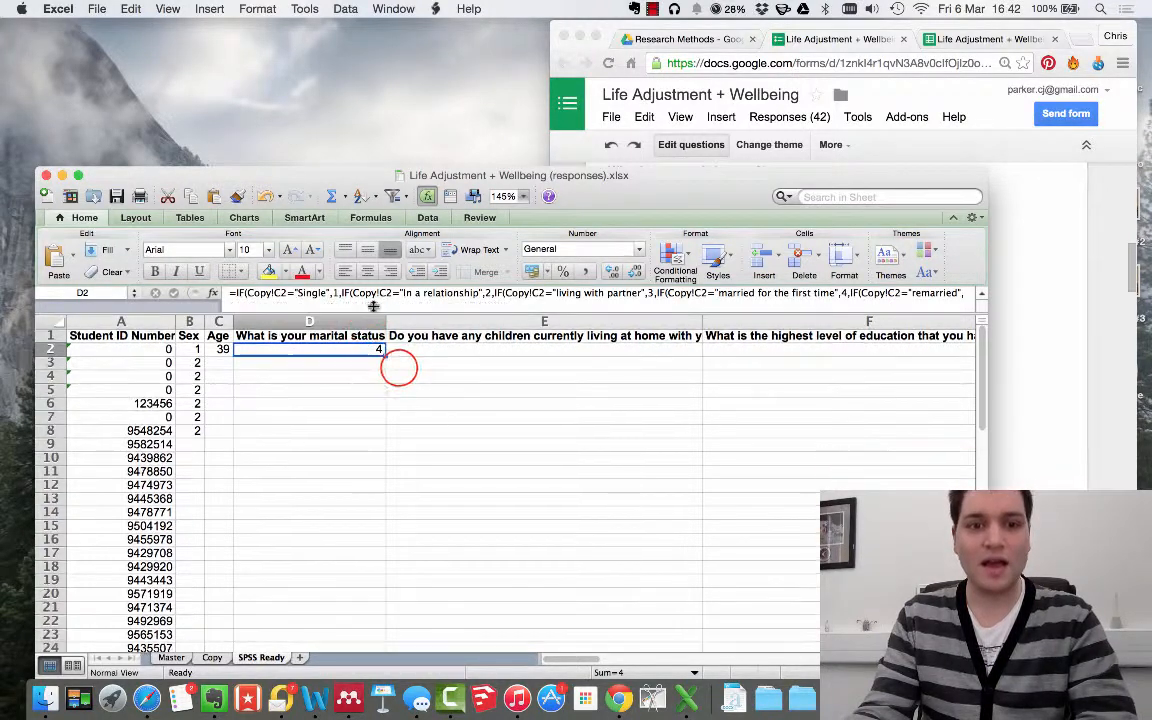
Select cell E2 under the question about children living at home and expand the workbook to full screen.
left_click(421, 345)
left_click(426, 337)
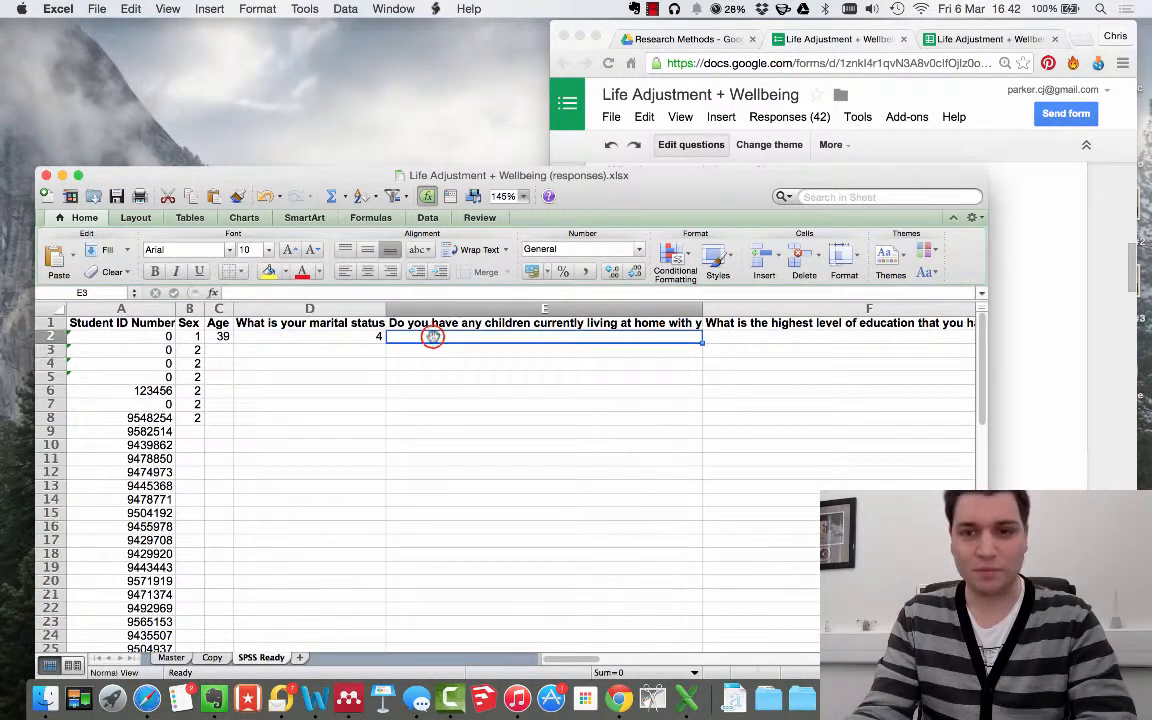
left_click(78, 175)
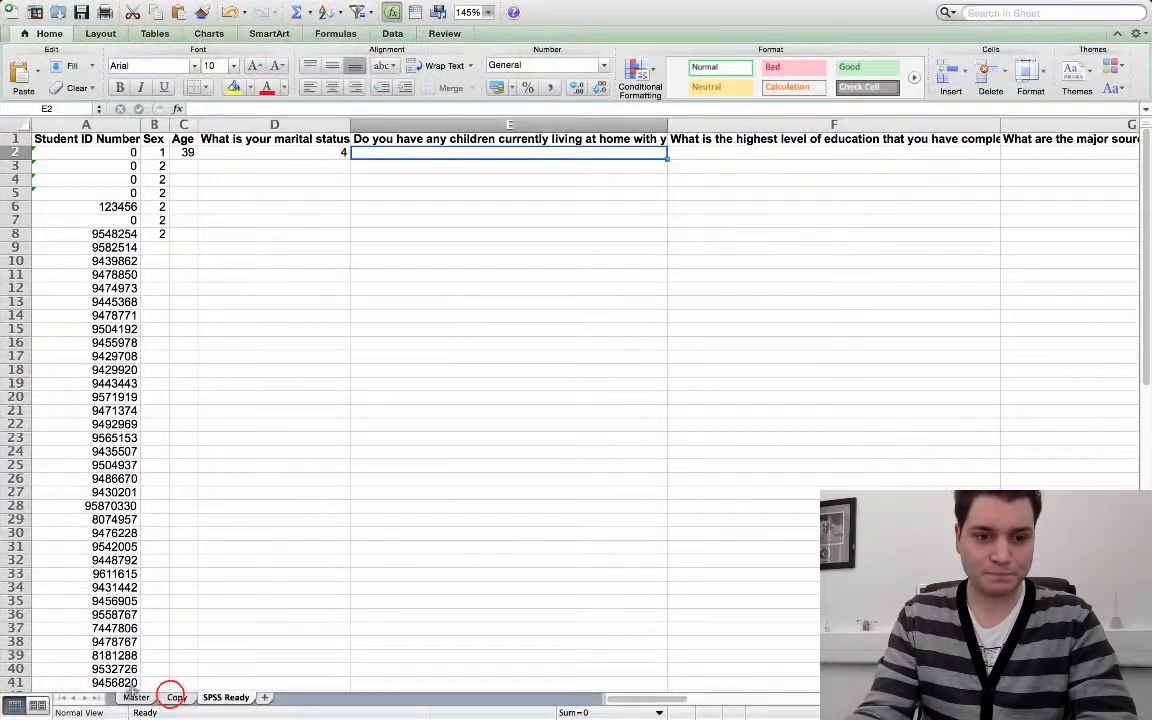
Check the children-at-home answers on the Copy sheet and start an IF formula in SPSS Ready cell E2 that references Copy!D2.
left_click(175, 697)
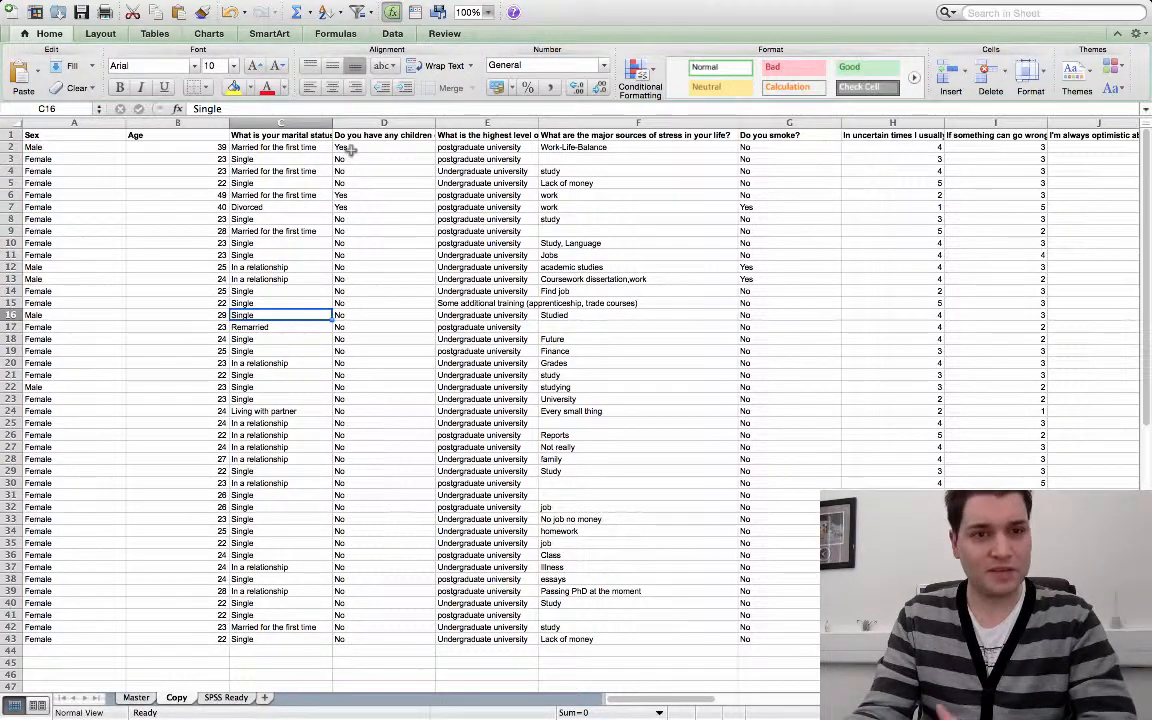
left_click(226, 697)
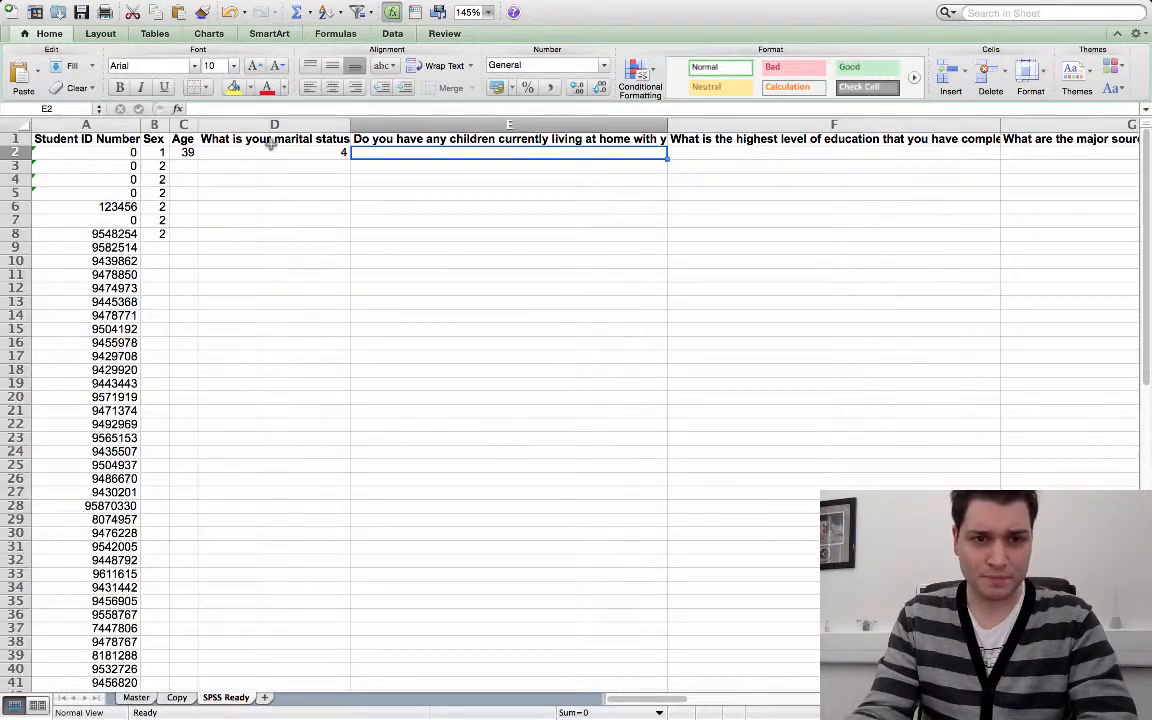
type("=")
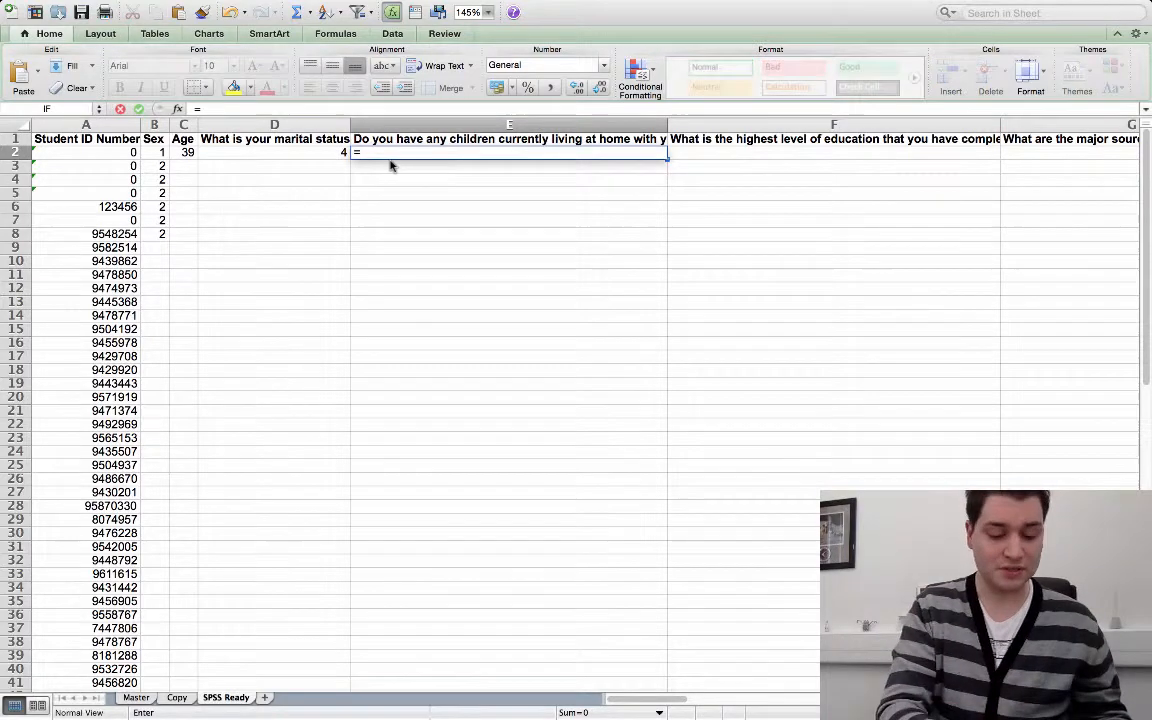
type("if")
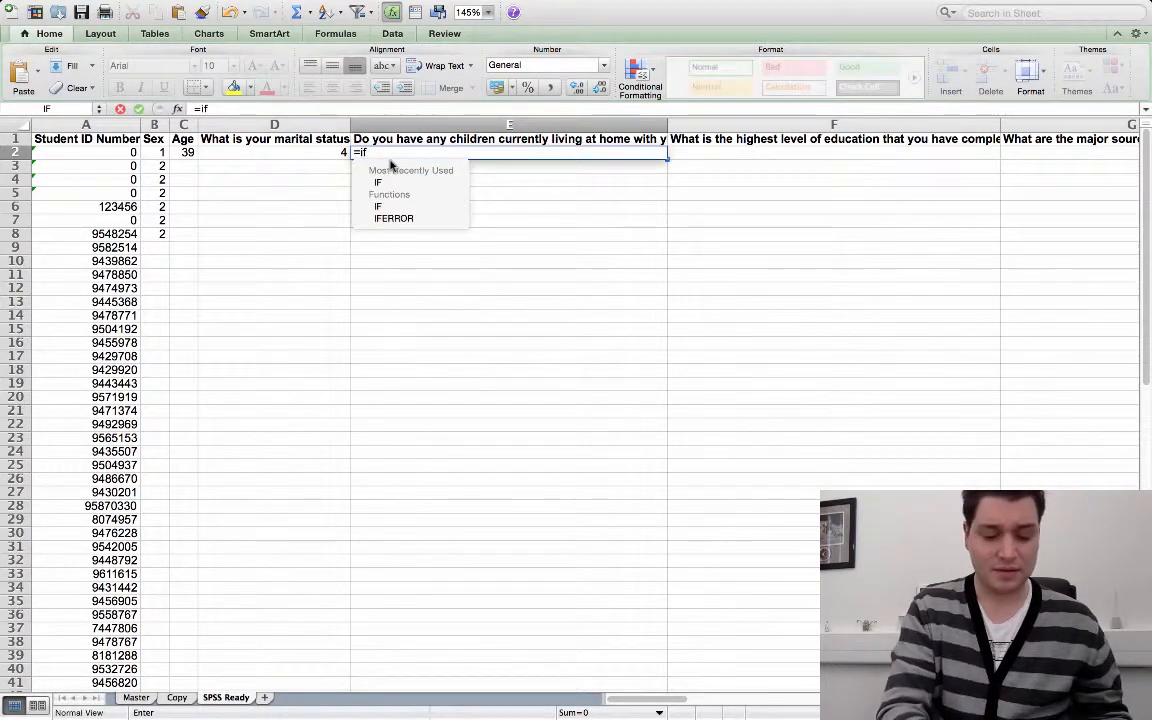
type("(")
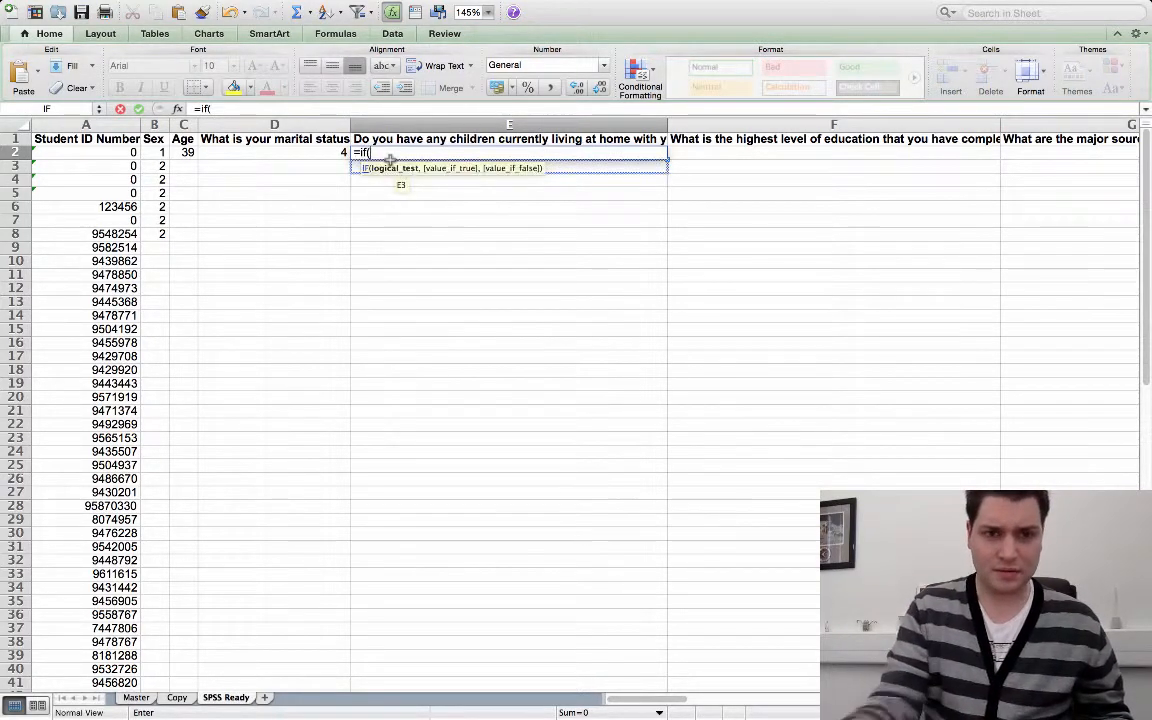
left_click(182, 699)
left_click(369, 147)
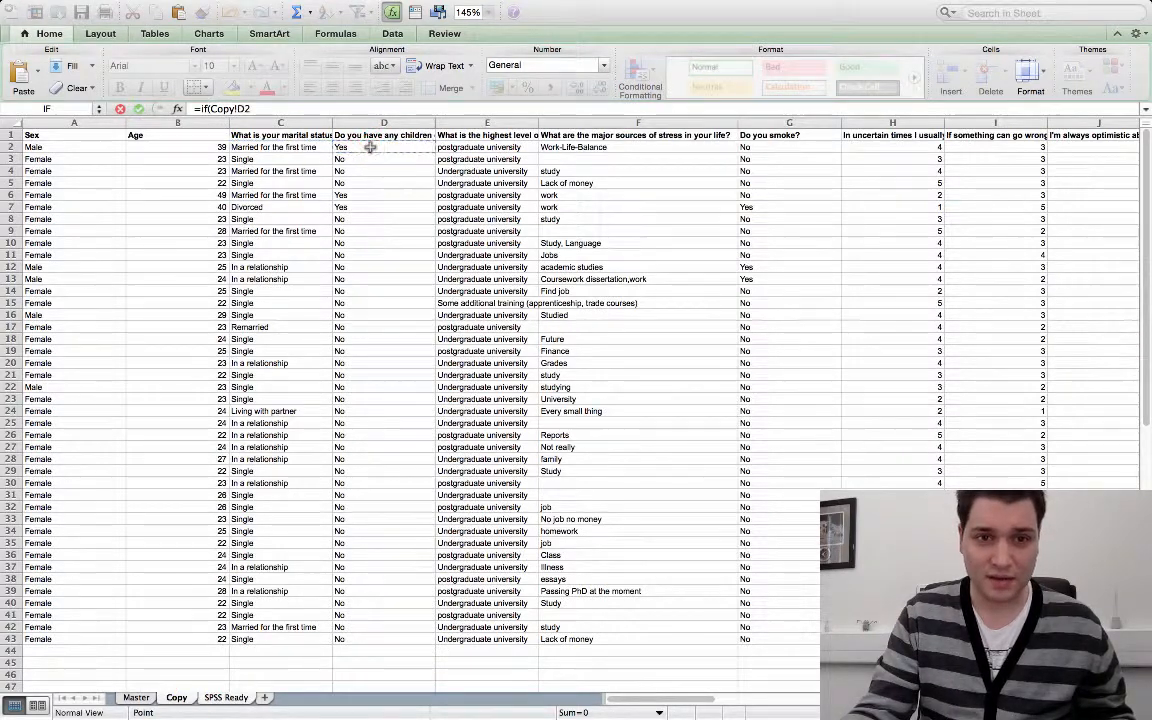
Complete the E2 formula so that "yes" in Copy!D2 returns 1 and any other answer returns 2.
type("=")
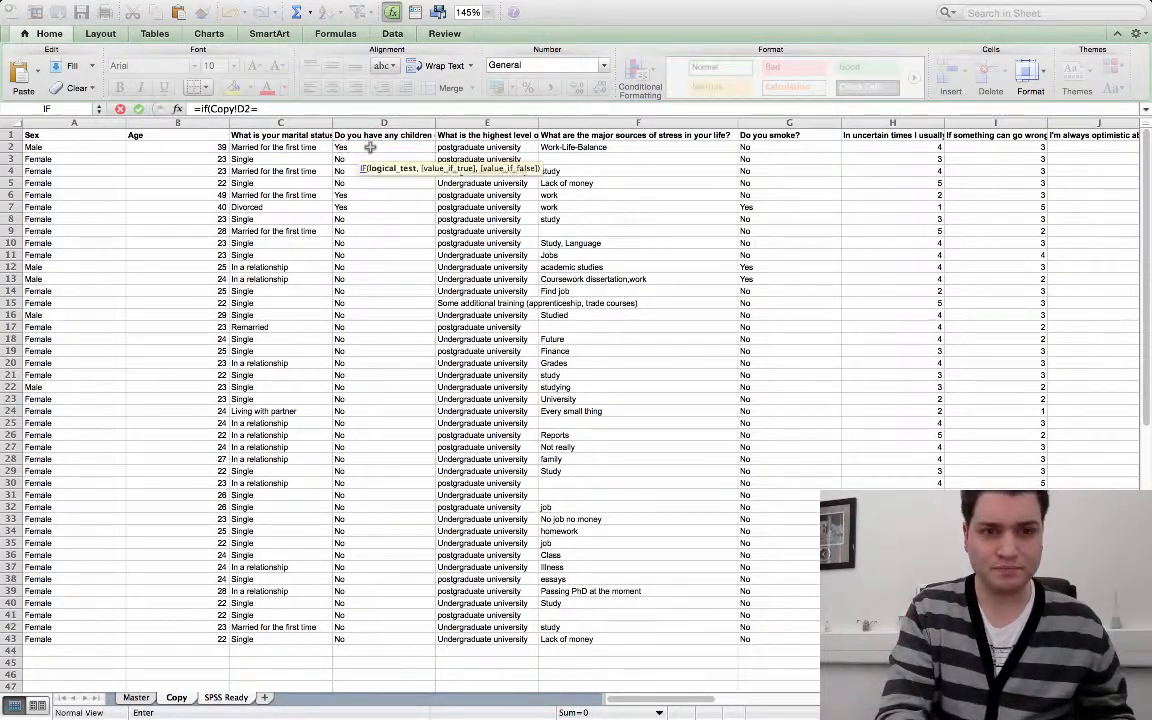
type("\"ye")
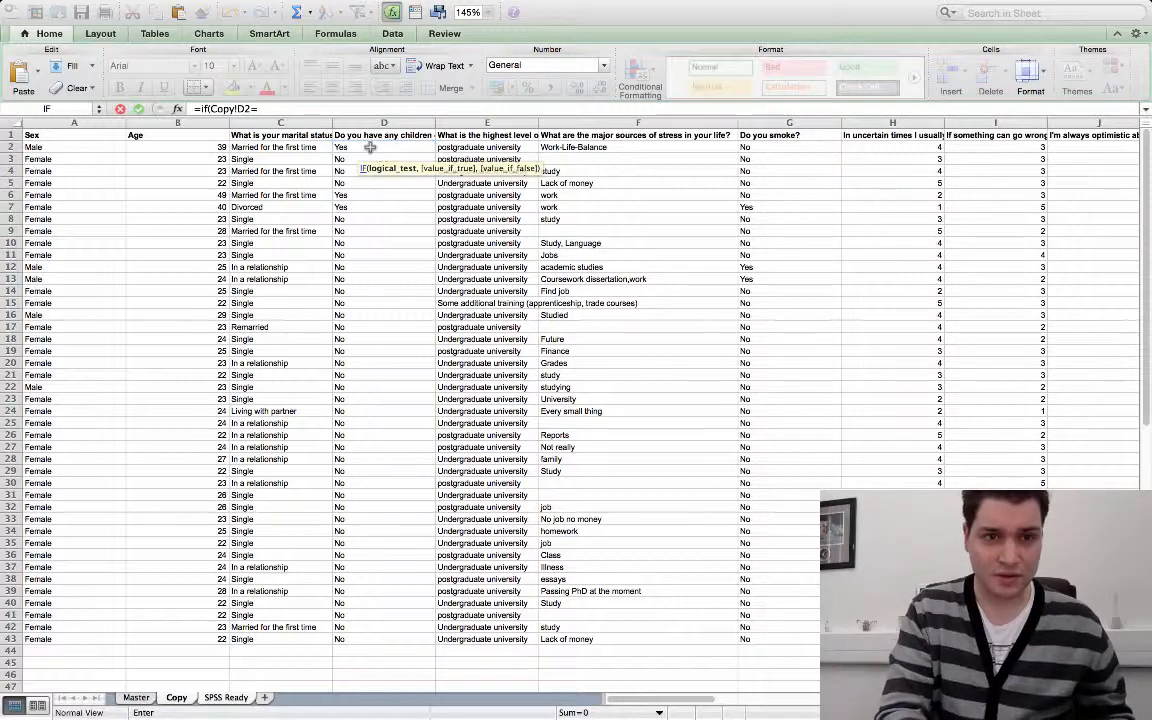
type("s\"")
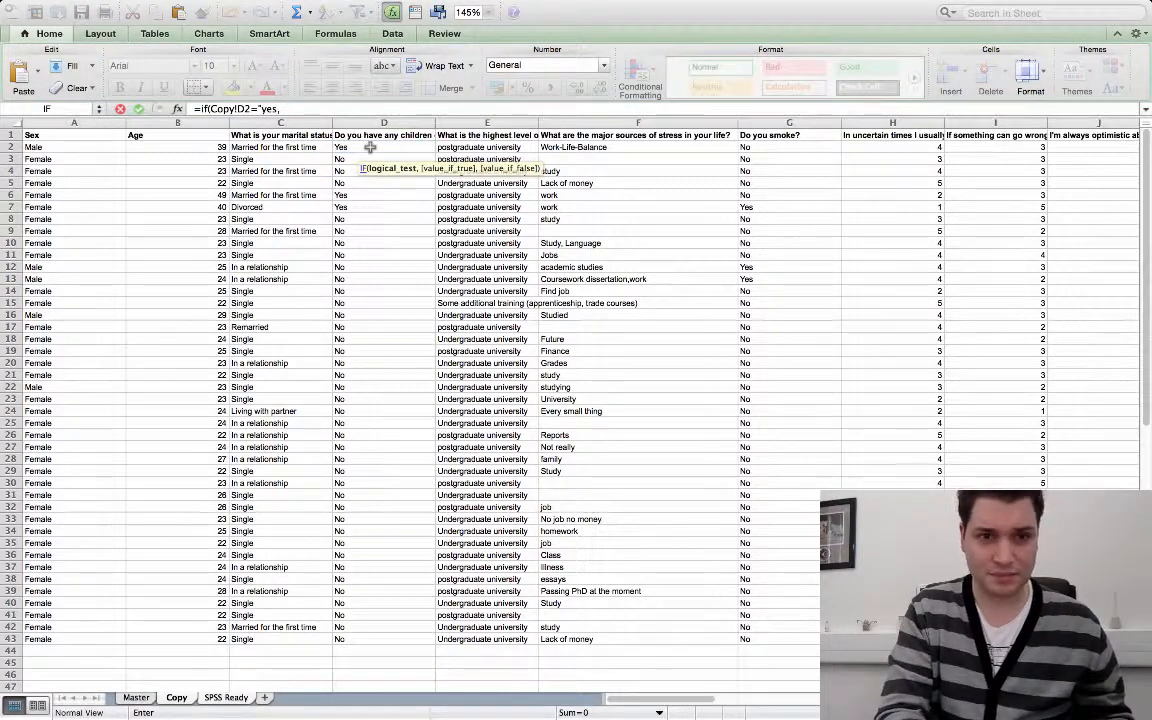
type(",1,")
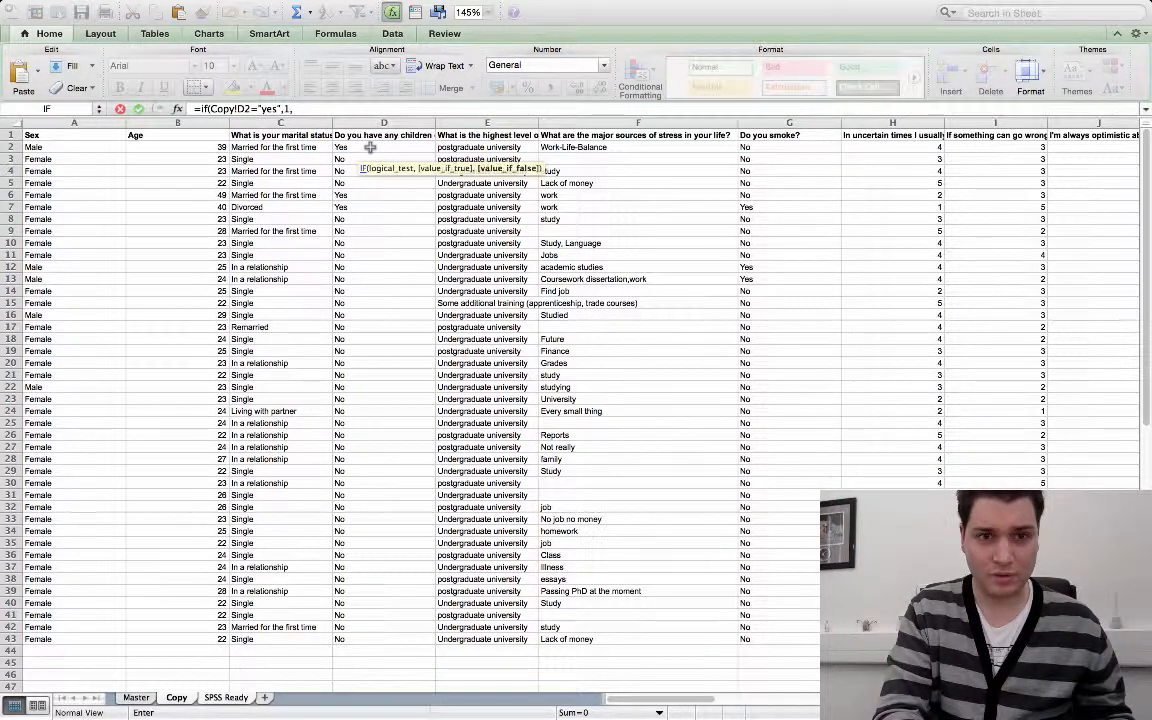
type("2)")
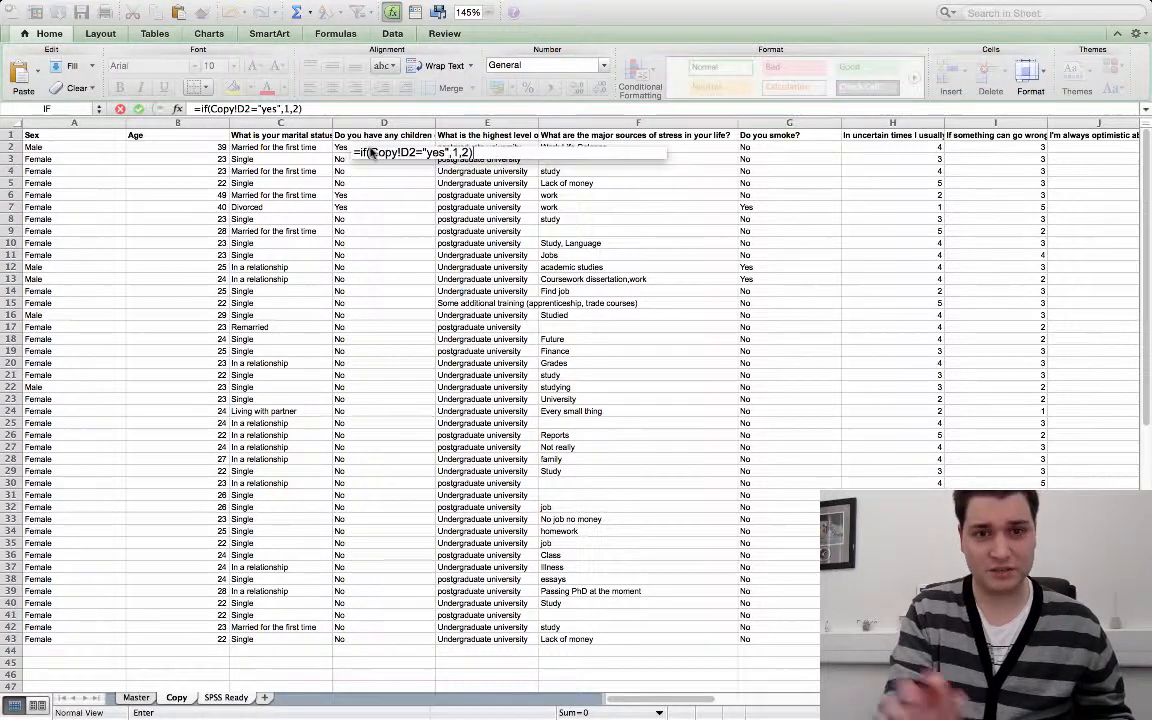
key("Return")
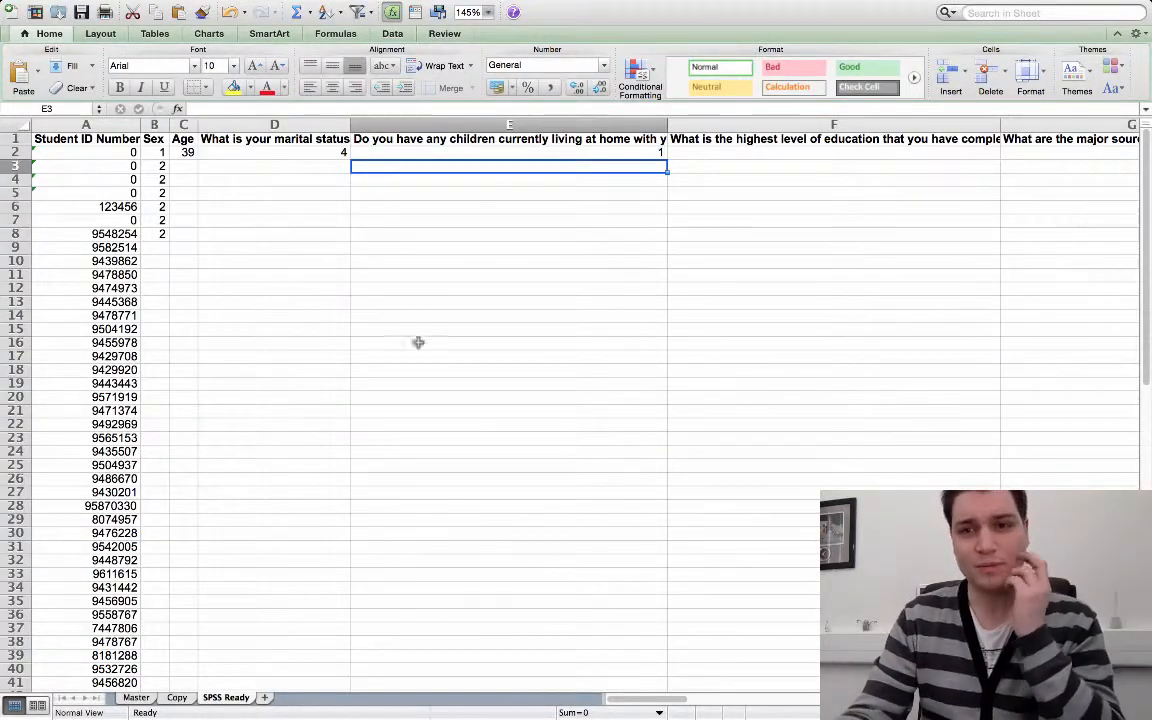
Select F2 on SPSS Ready, and fit the width of the highest education column E on the Copy sheet to its contents.
left_click(663, 154)
left_click(728, 158)
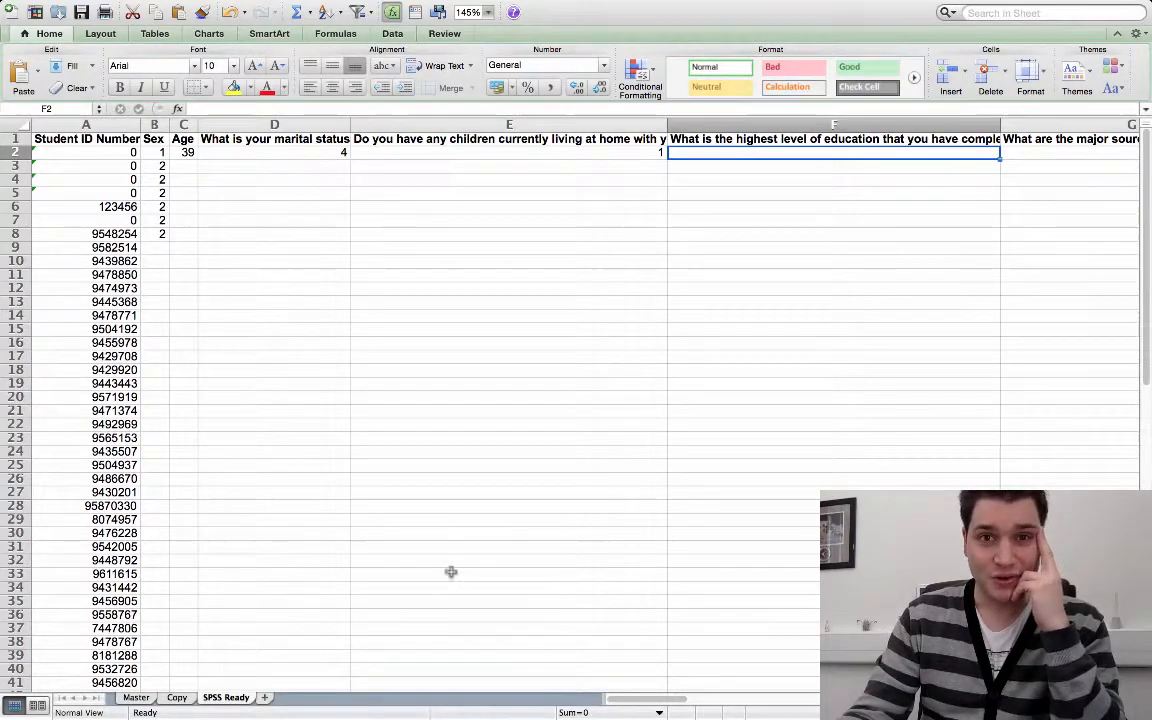
left_click(176, 697)
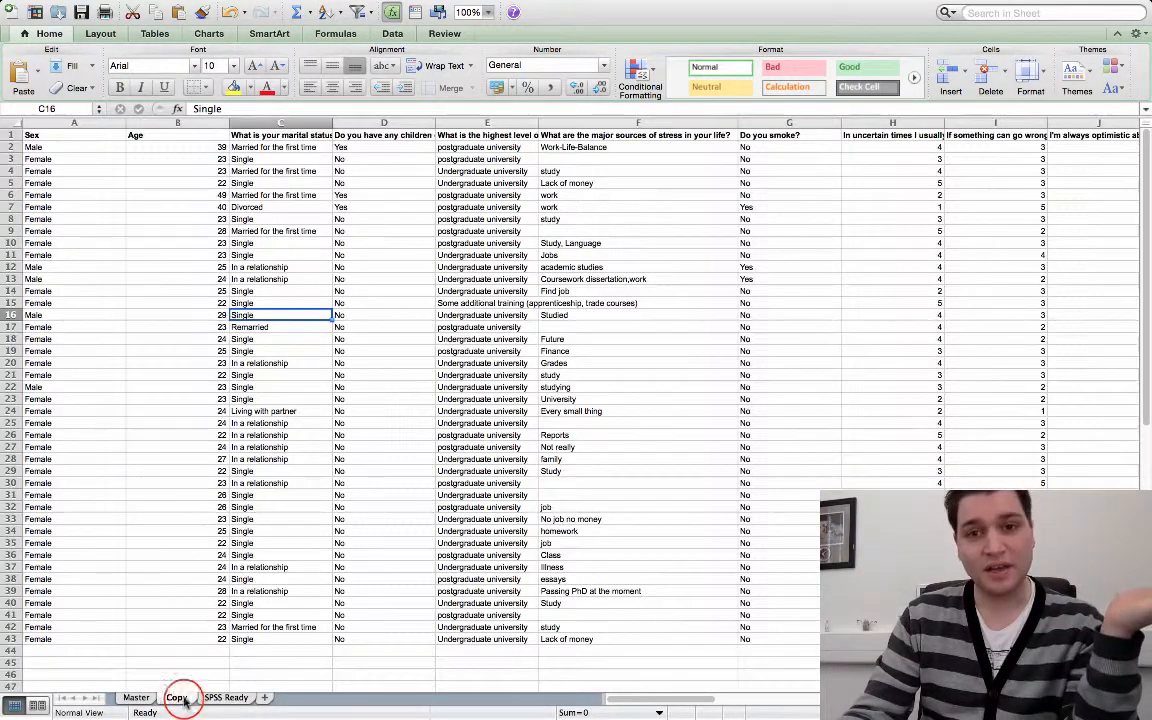
scroll(387, 374, "right", 3)
scroll(387, 374, "left", 2)
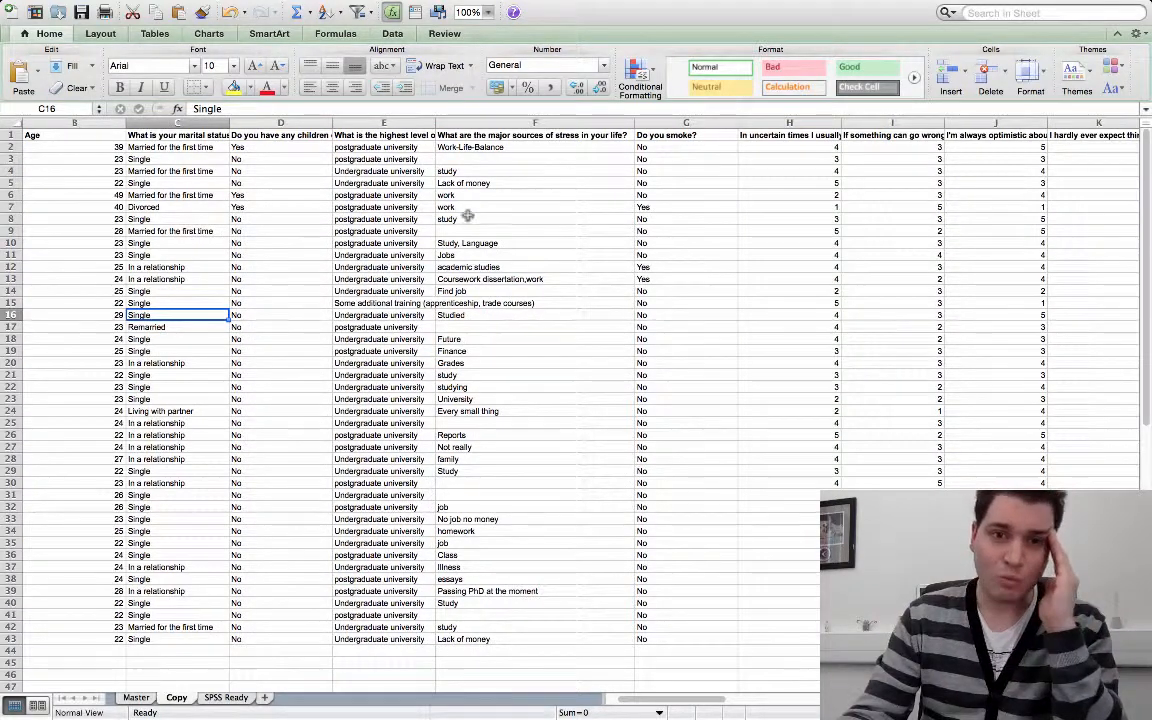
double_click(435, 122)
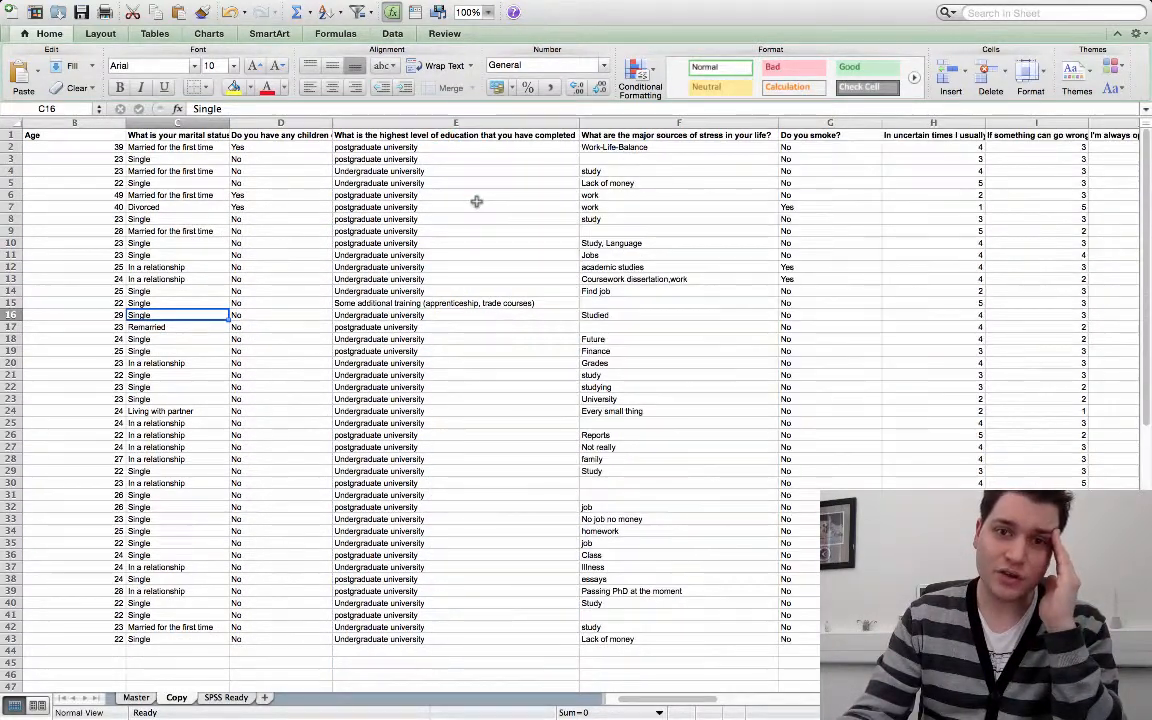
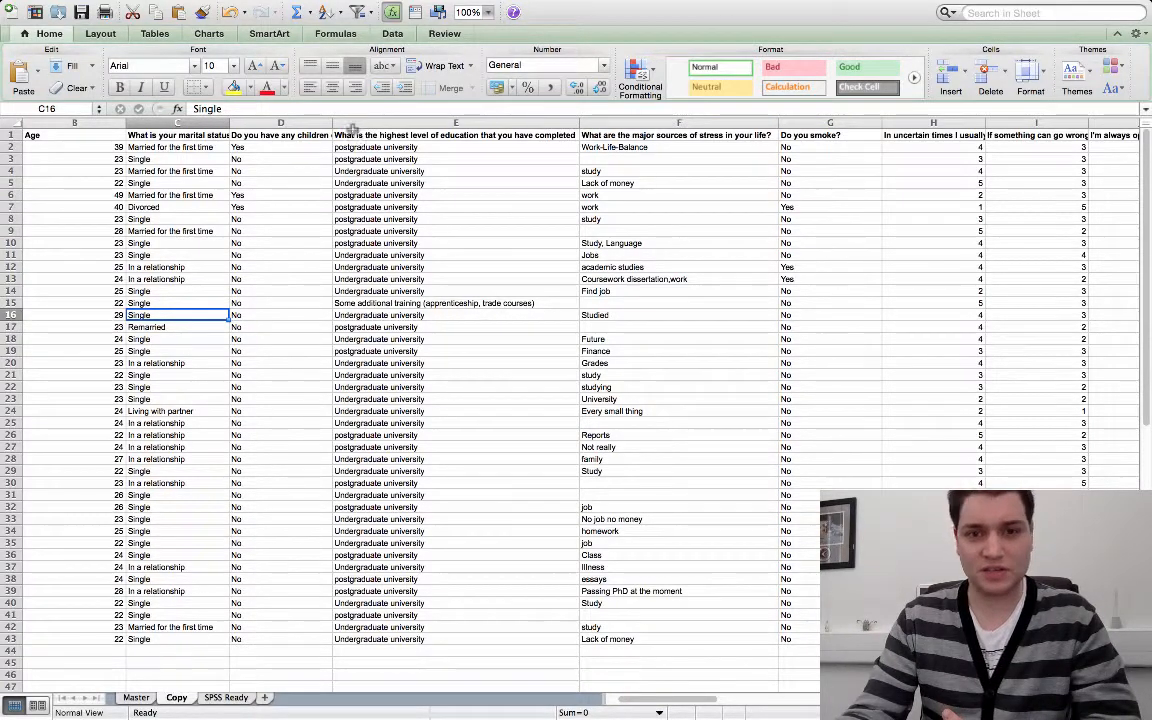
Start an IF formula in SPSS Ready cell F2, under the highest education question, that references Copy!E2.
left_click(228, 697)
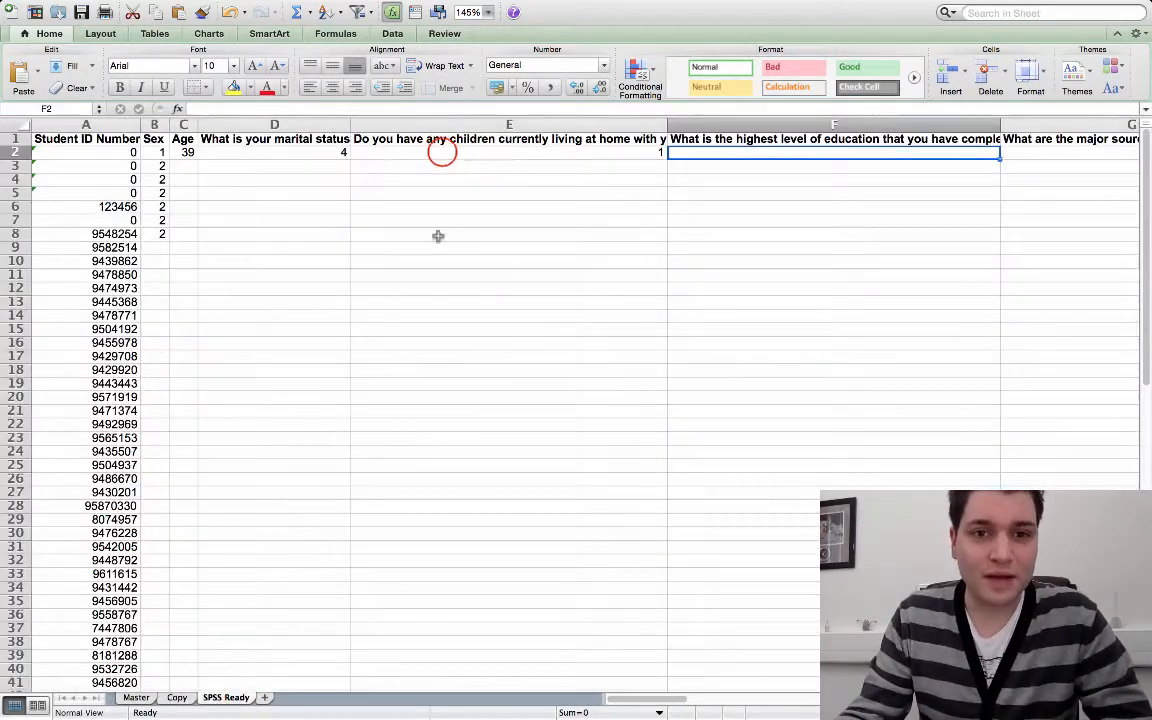
left_click(442, 152)
left_click(762, 150)
scroll(656, 224, "right", 4)
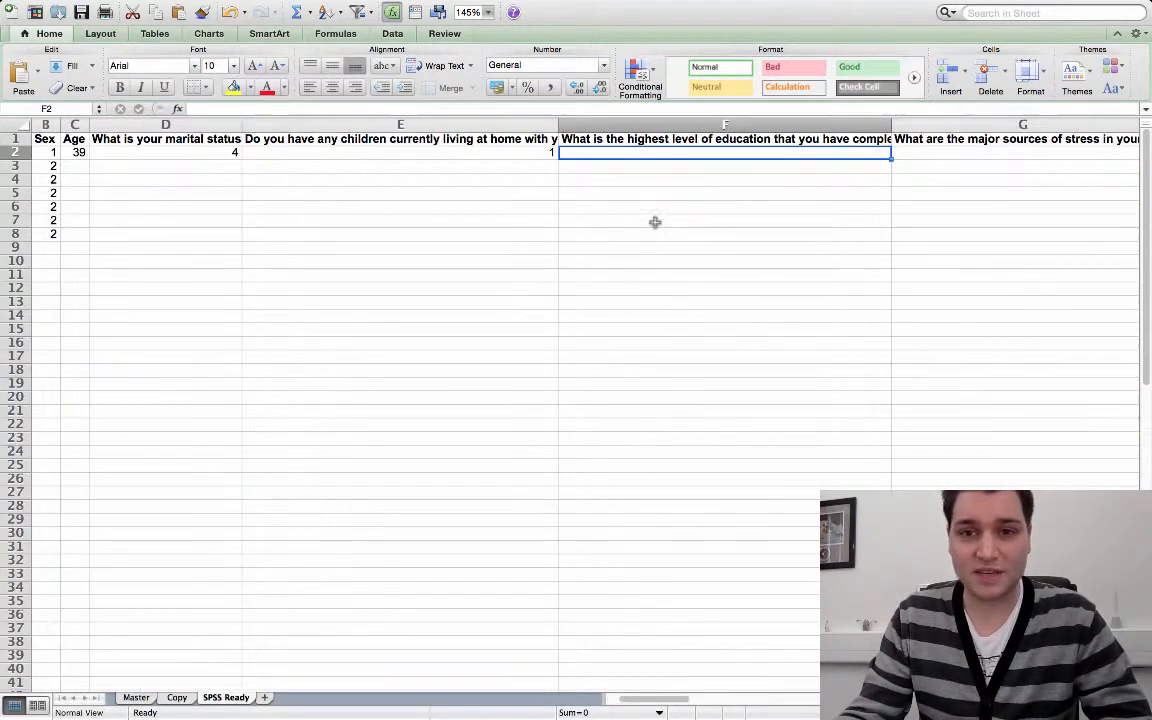
type("=")
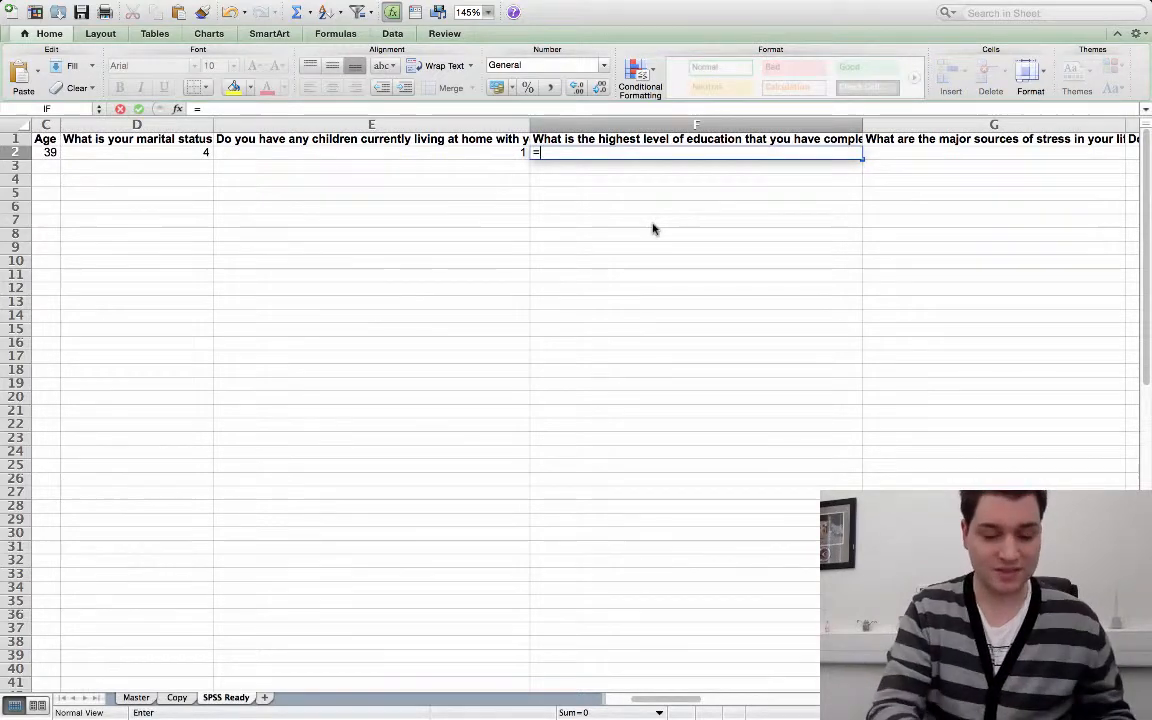
type("if(")
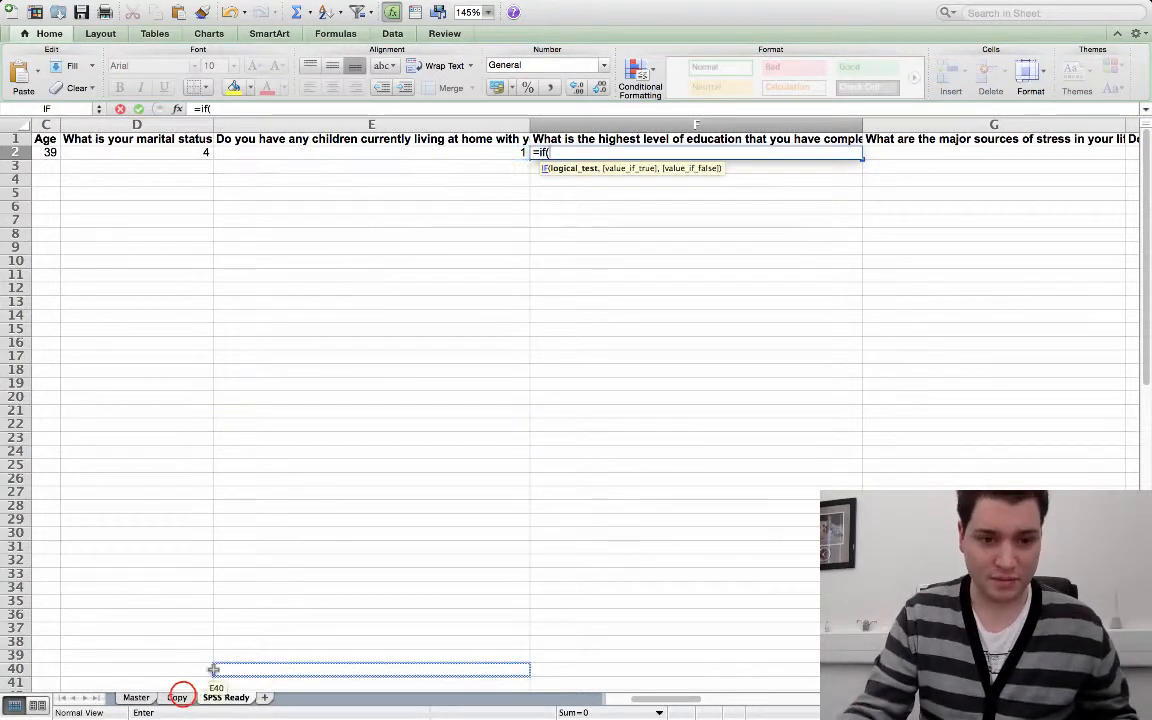
left_click(177, 697)
left_click(398, 149)
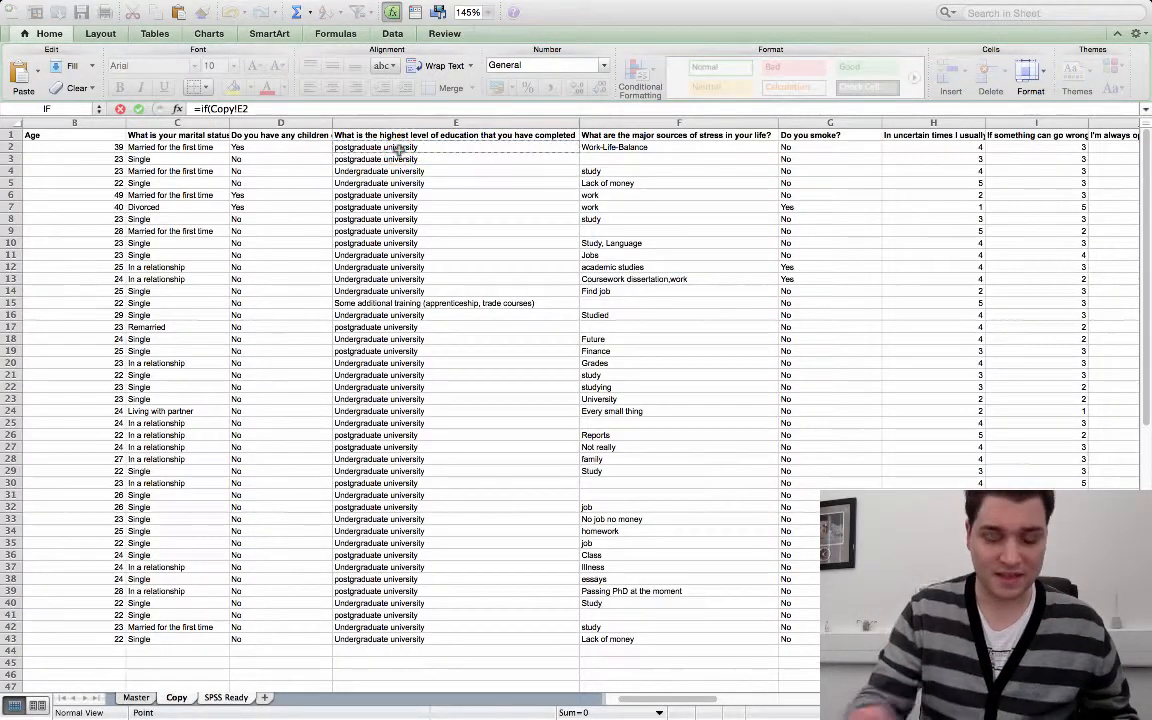
Complete the F2 formula so that "Postgraduate" in Copy!E2 returns 1 and anything else returns 2, and reselect F2.
type("=\"")
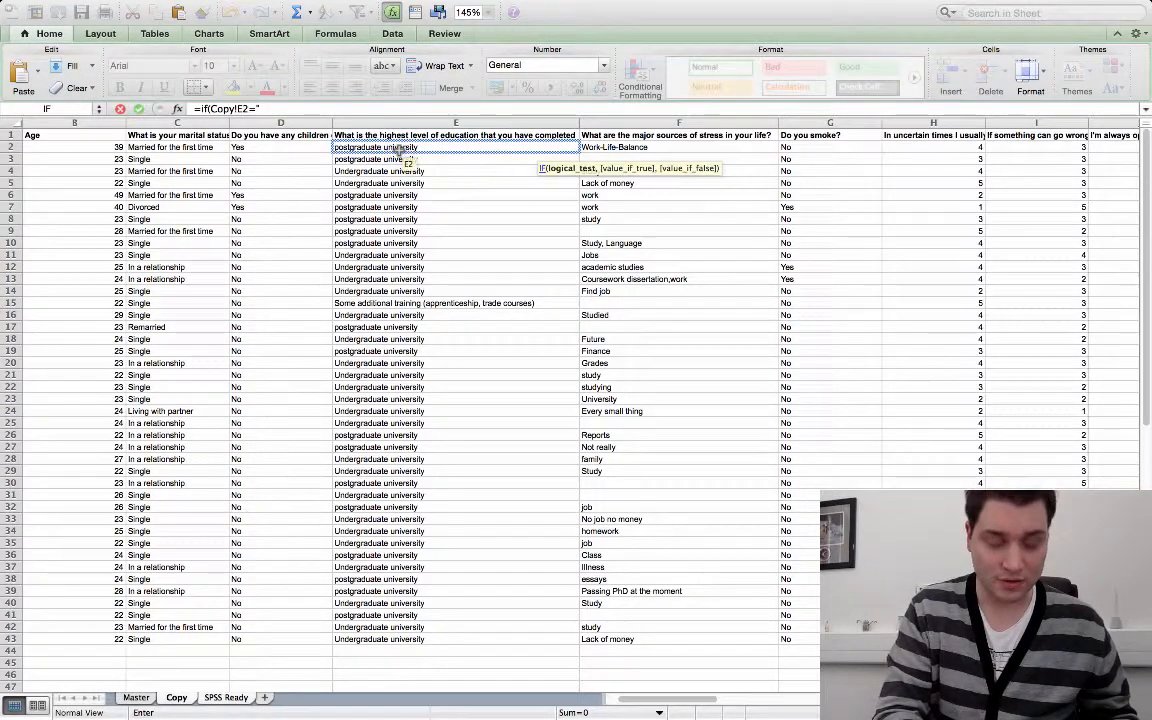
type("Postgraduat")
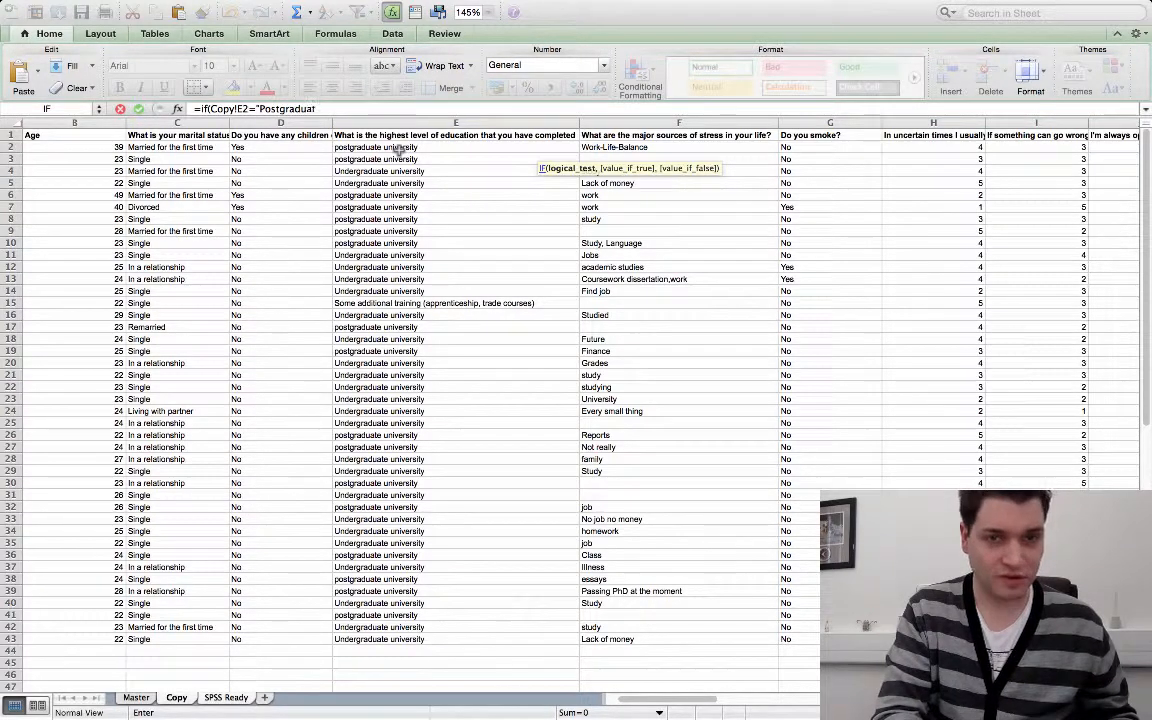
type("\",1,")
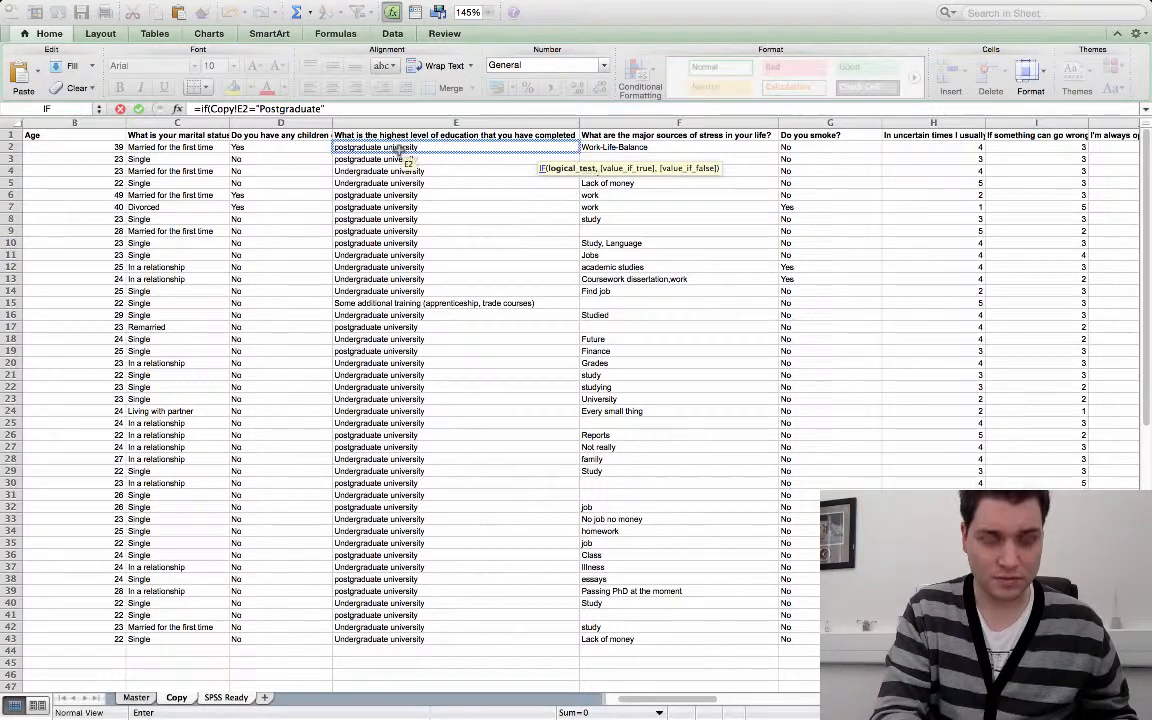
type("2")
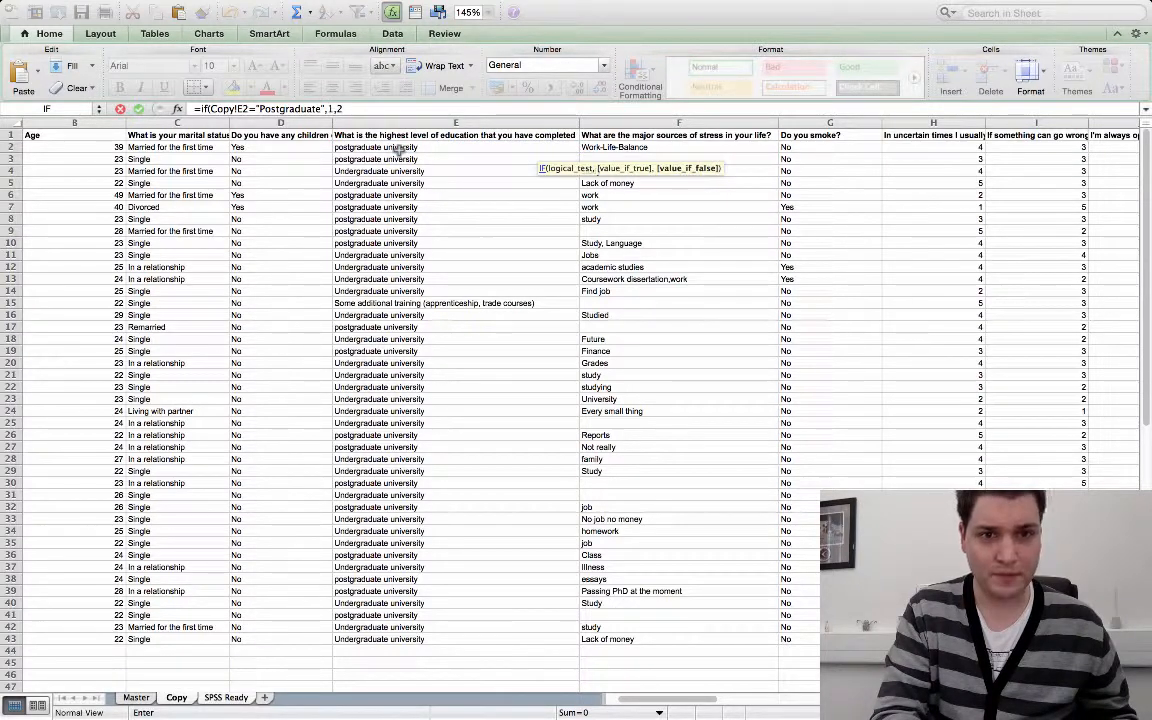
type(")")
key("Return")
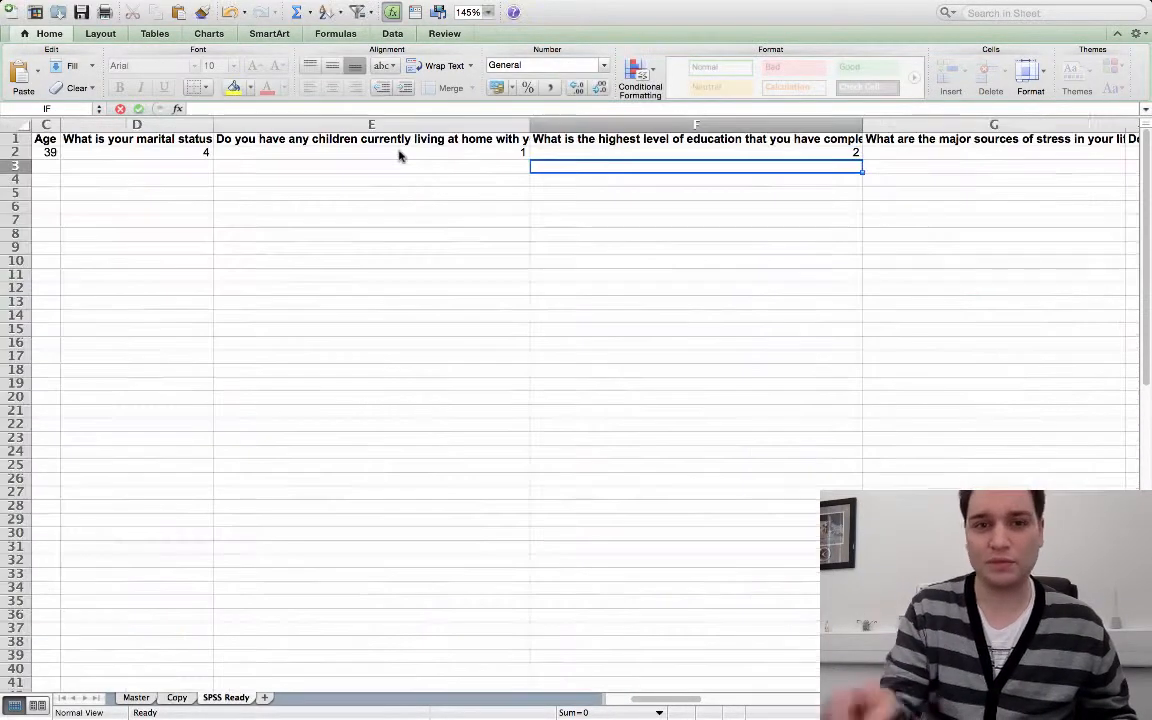
left_click(761, 152)
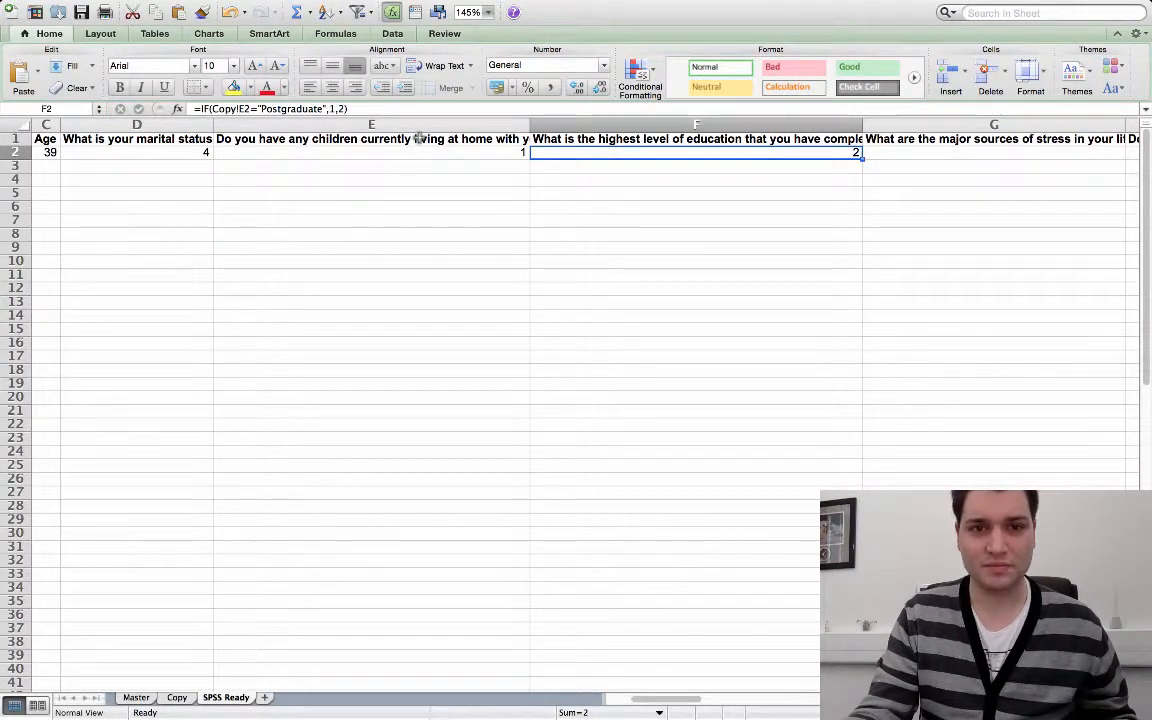
Fit the width of column G, the major sources of stress question, to its heading and select cell G2.
scroll(420, 138, "right", 6)
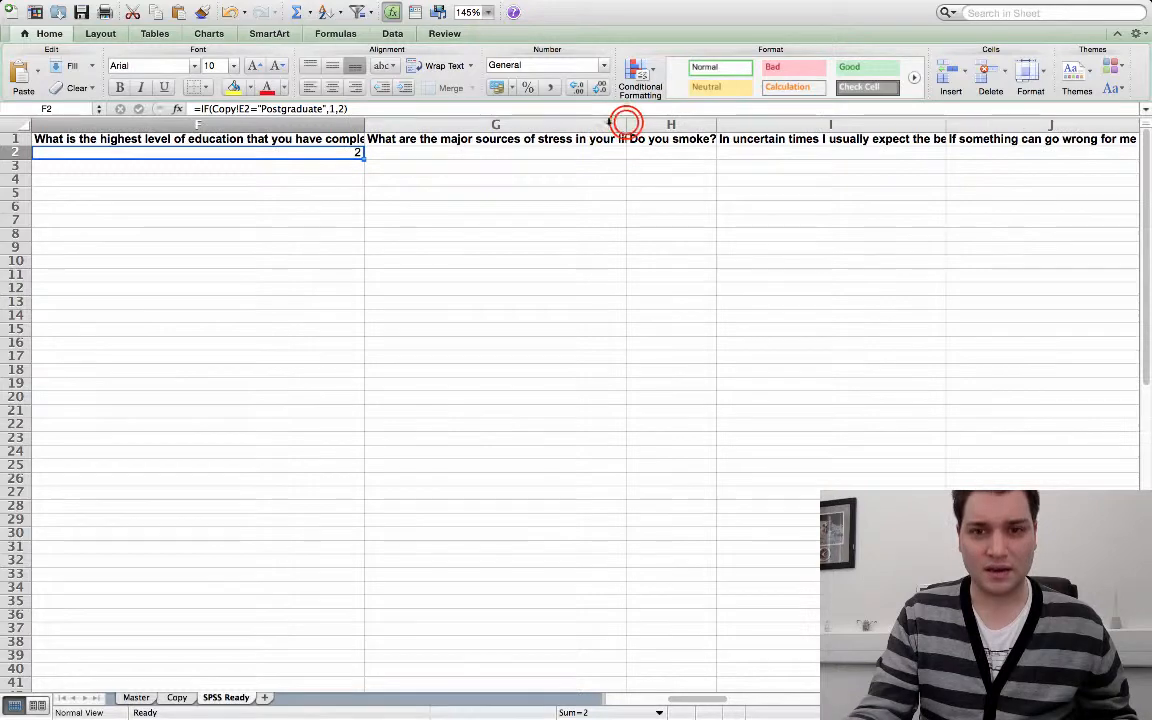
double_click(626, 122)
left_click(532, 143)
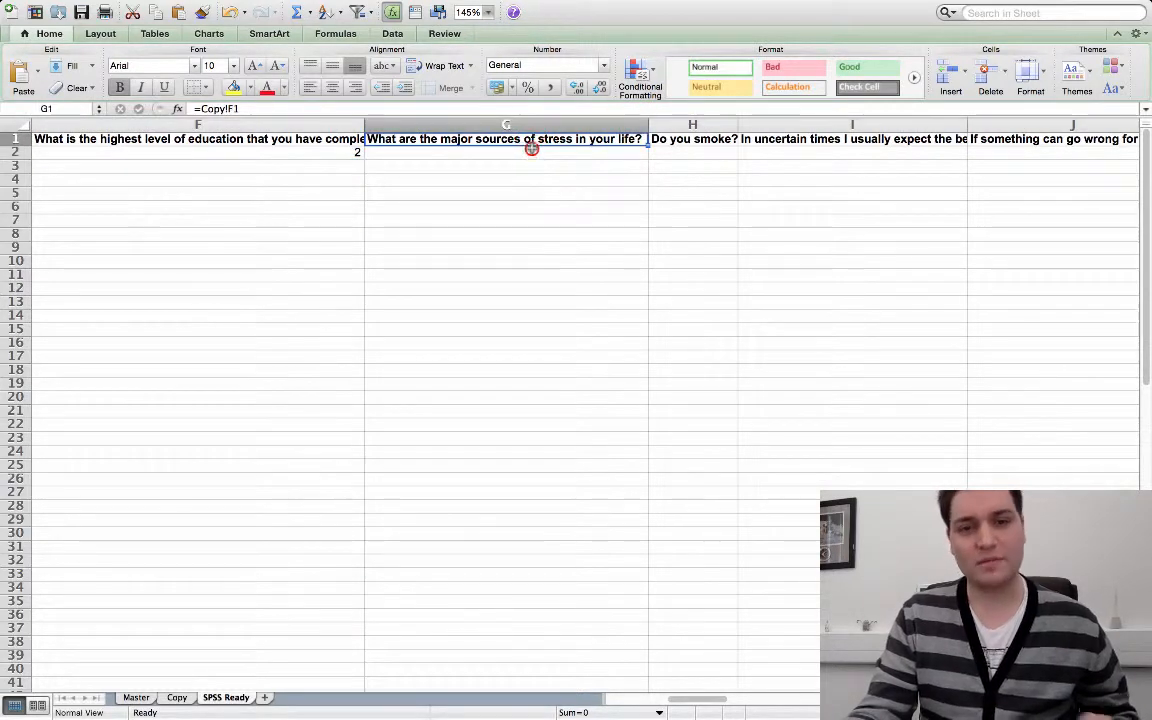
left_click(532, 152)
Review the stress source answers on the Copy sheet and delete the major sources of stress column G from SPSS Ready.
left_click(178, 697)
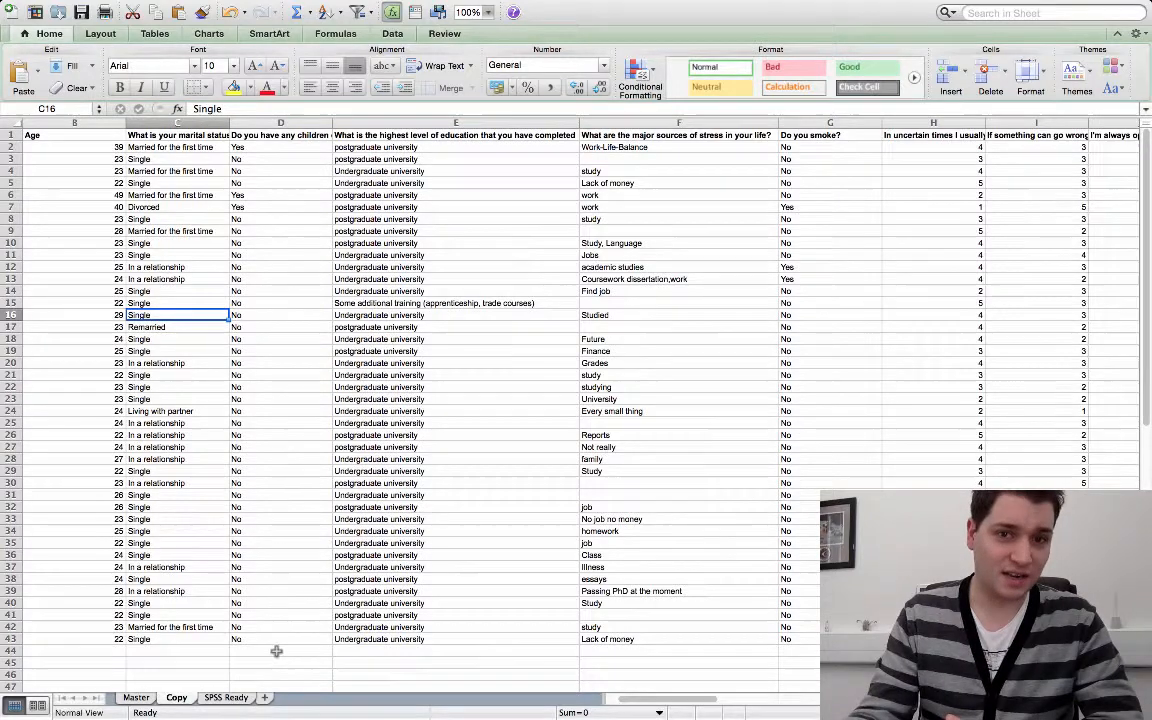
left_click(226, 697)
left_click(176, 697)
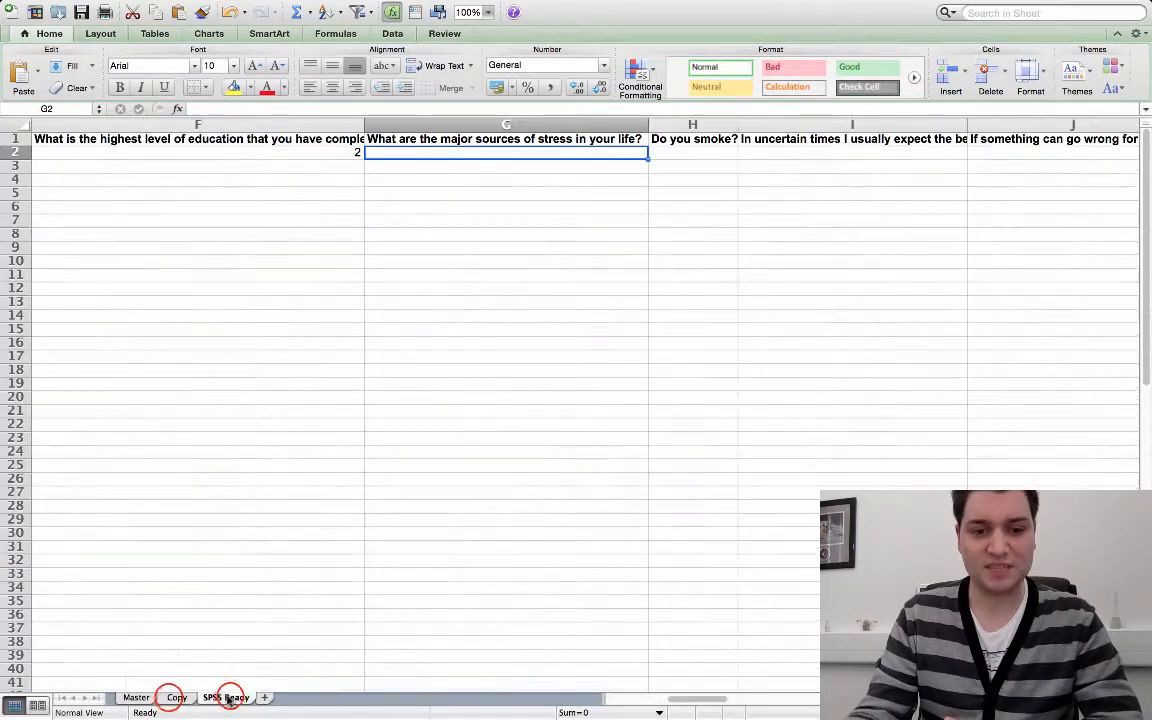
left_click(226, 697)
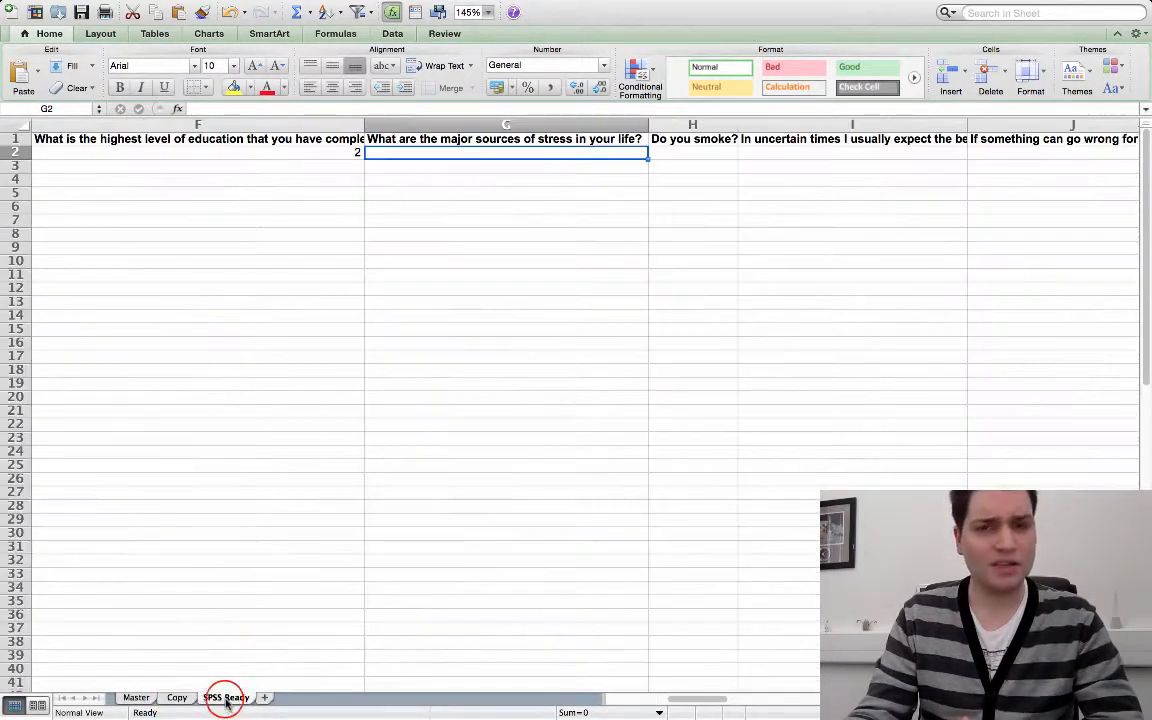
left_click(441, 124)
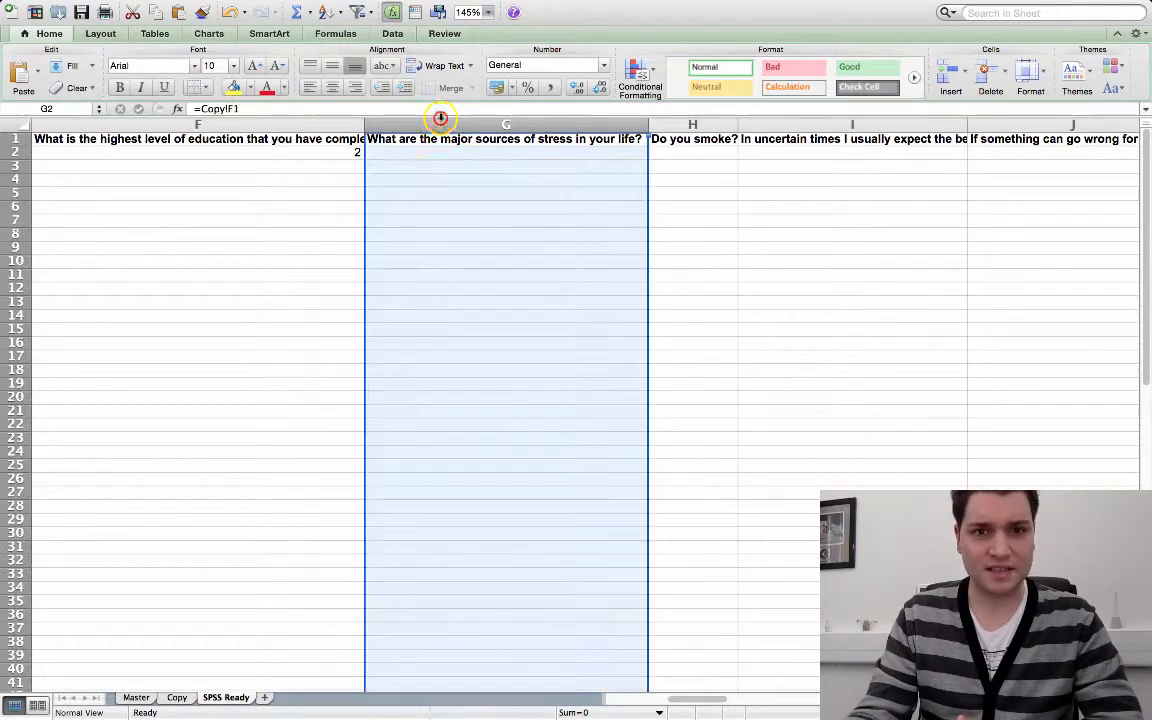
right_click(443, 124)
left_click(522, 212)
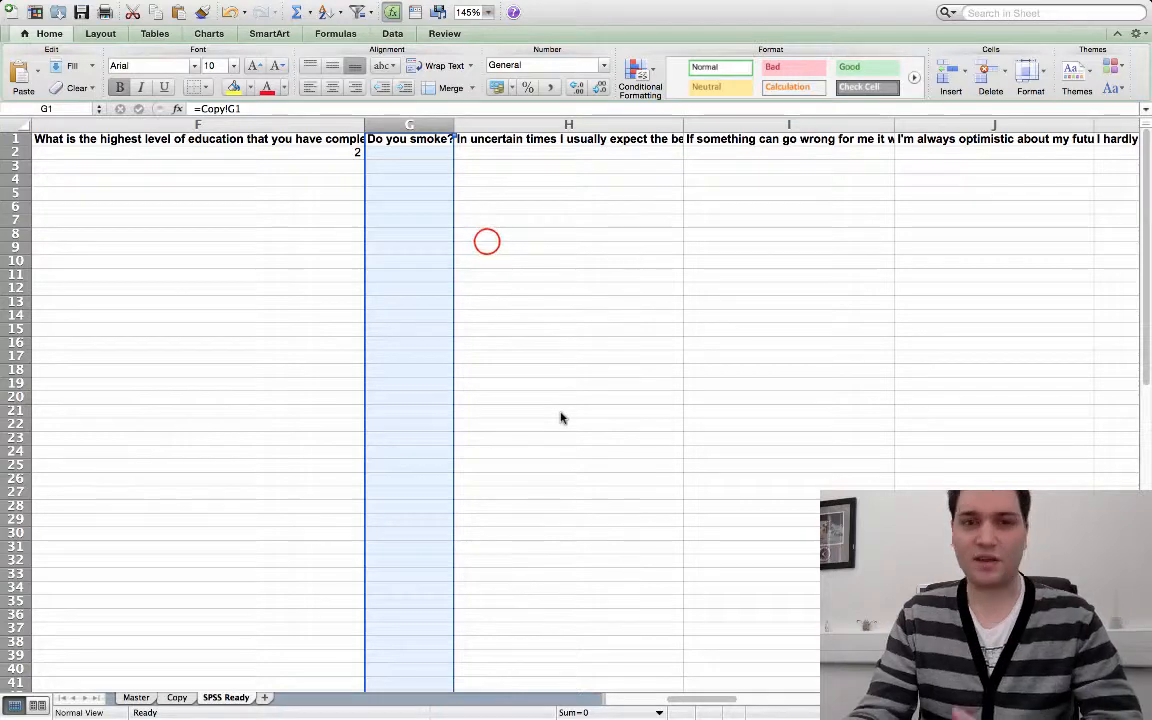
Start an IF formula in SPSS Ready cell G2, under the "Do you smoke?" question, that references Copy!G2.
left_click(487, 241)
left_click(404, 150)
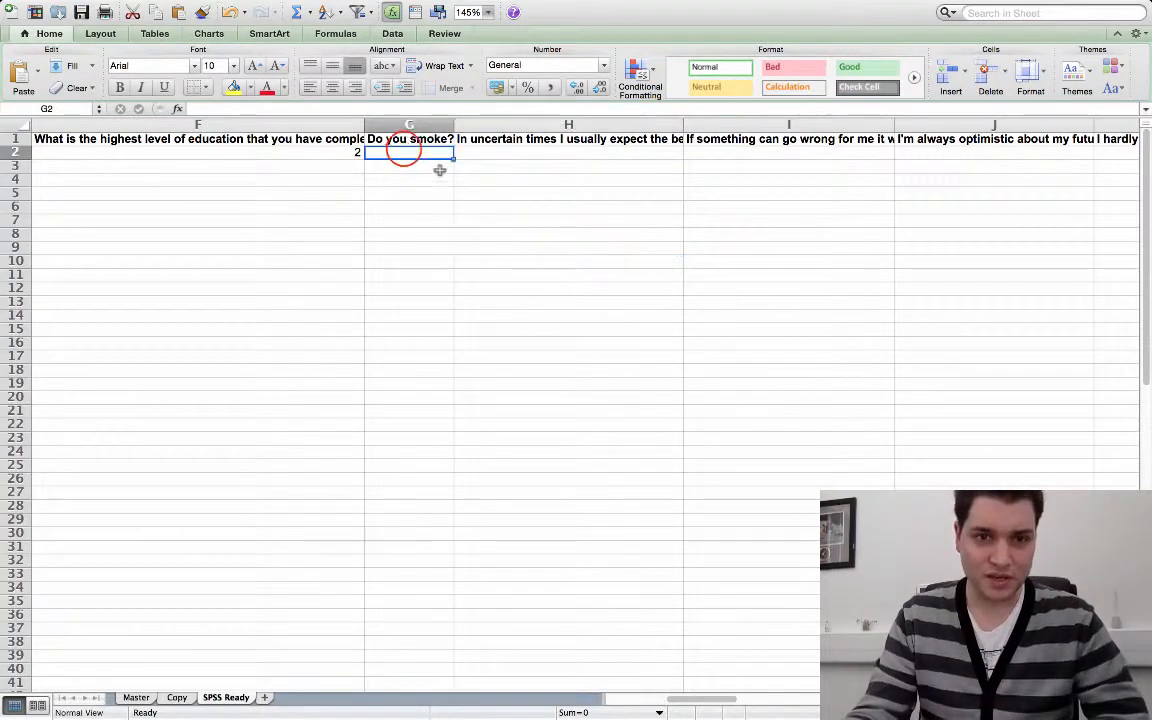
left_click(186, 697)
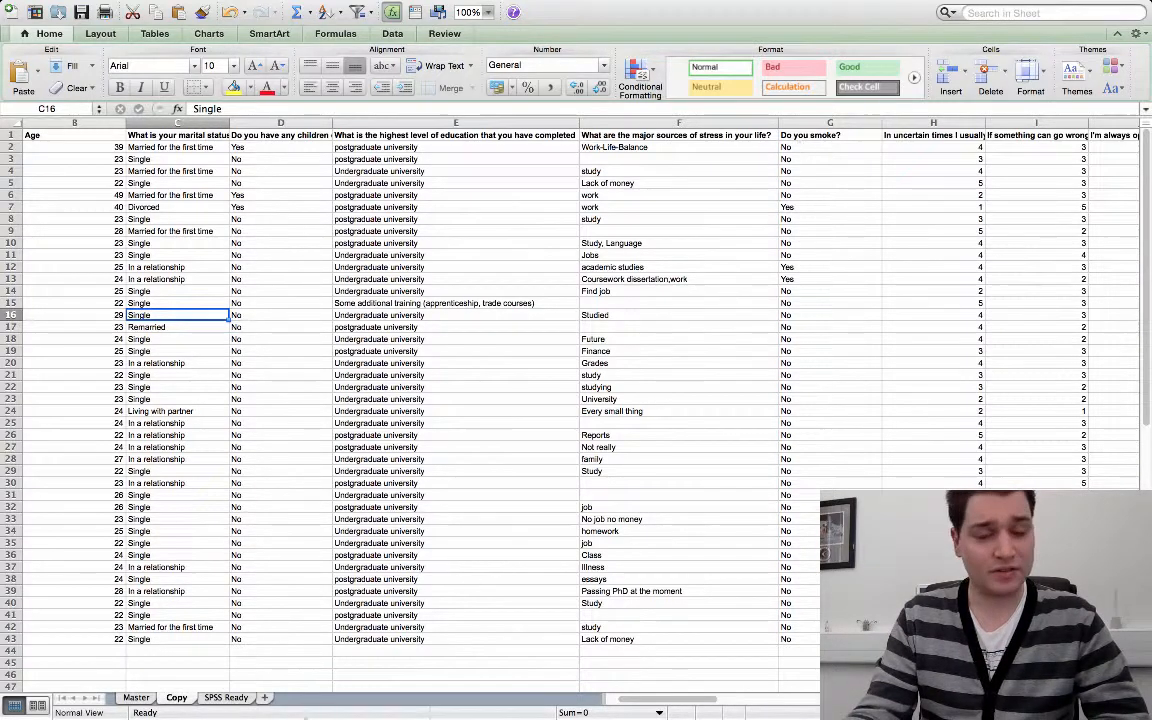
left_click(226, 697)
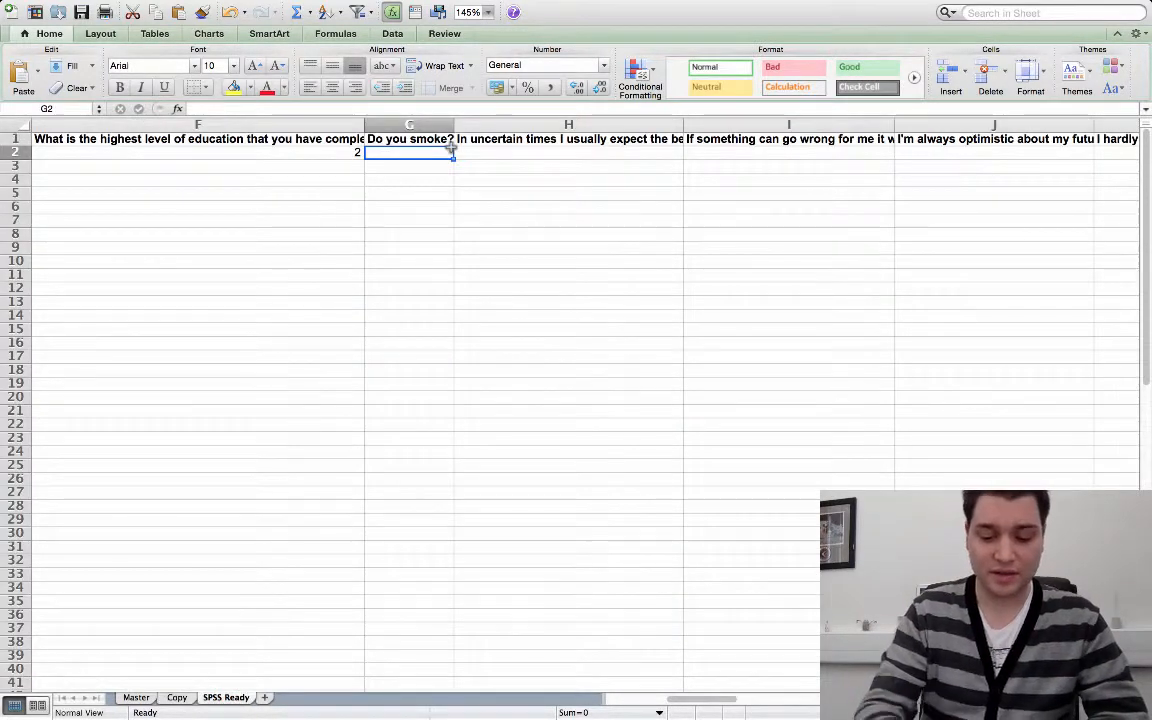
type("=if(")
left_click(174, 697)
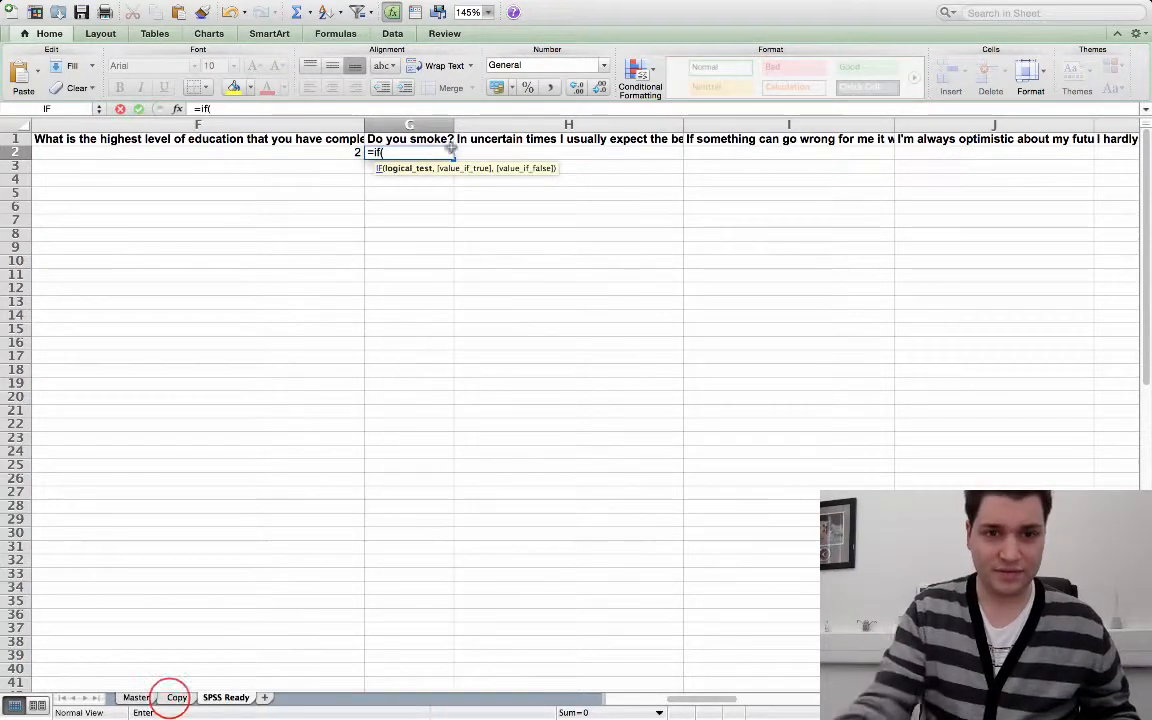
left_click(815, 148)
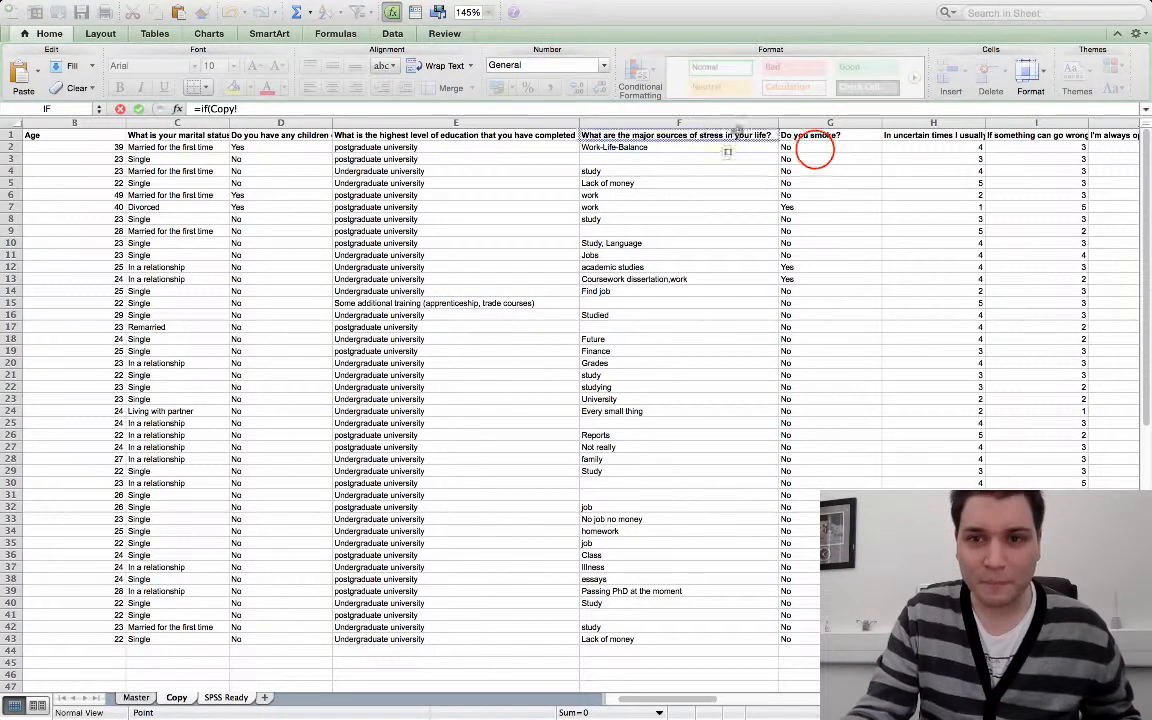
left_click_drag(818, 151, 849, 175)
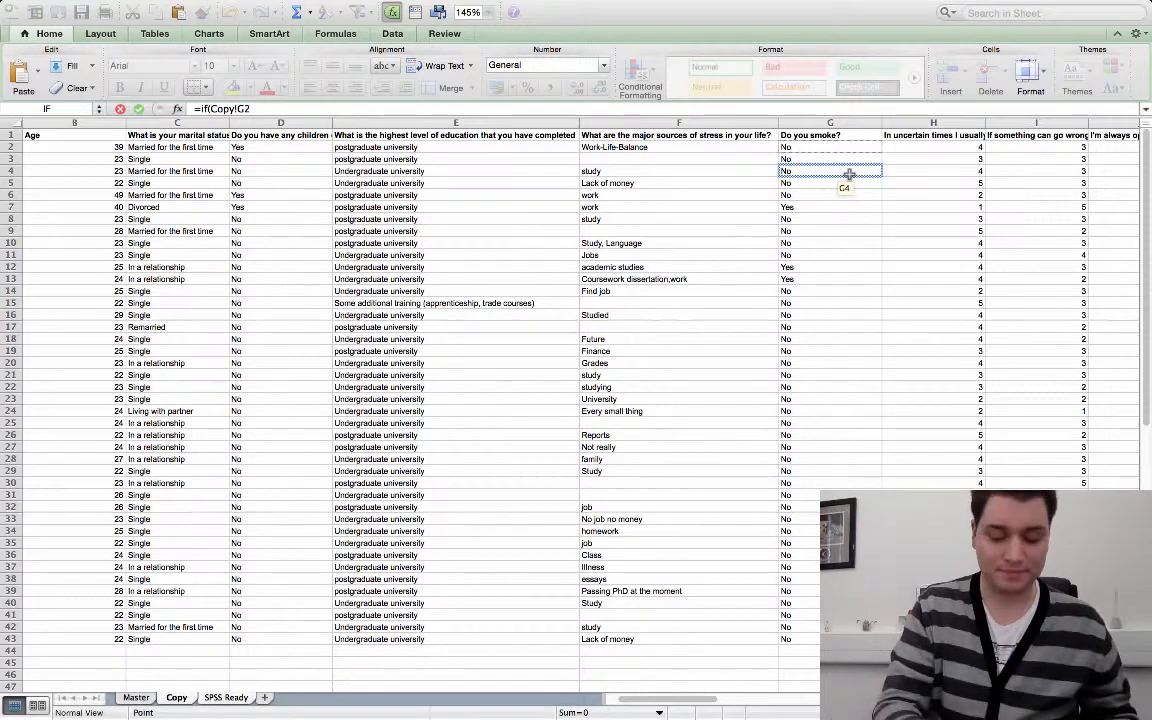
Complete the G2 formula so that "Yes" in Copy!G2 returns 1 and anything else returns 2.
type("=")
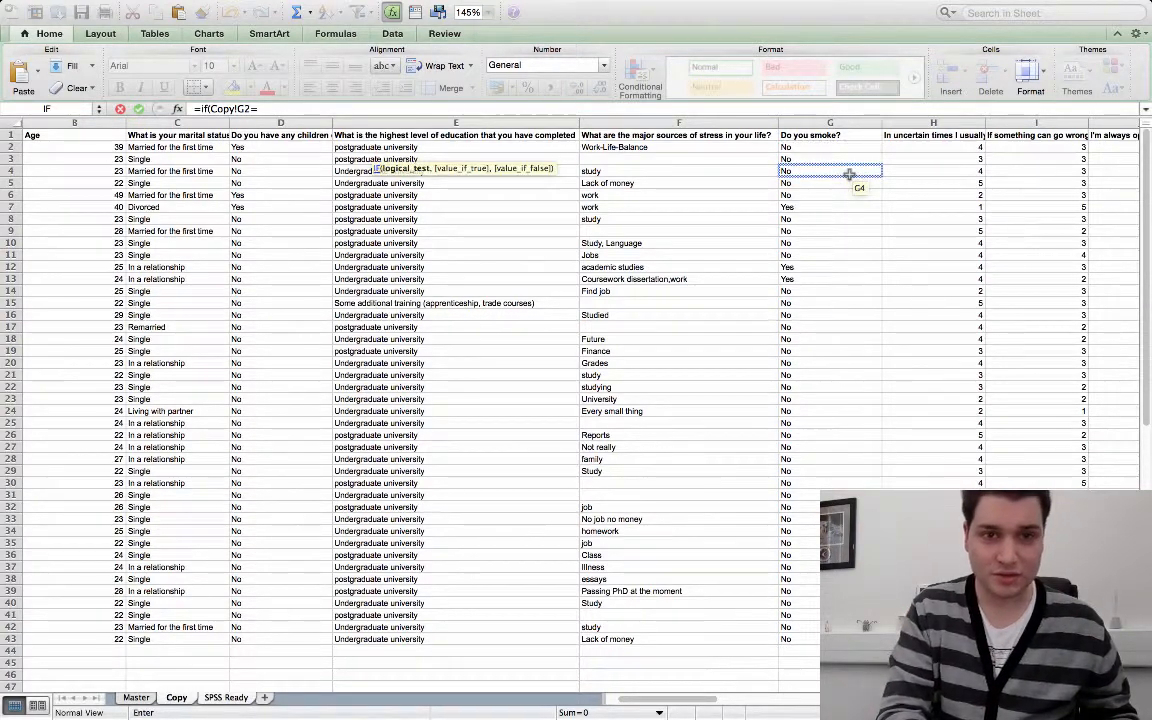
type("\"")
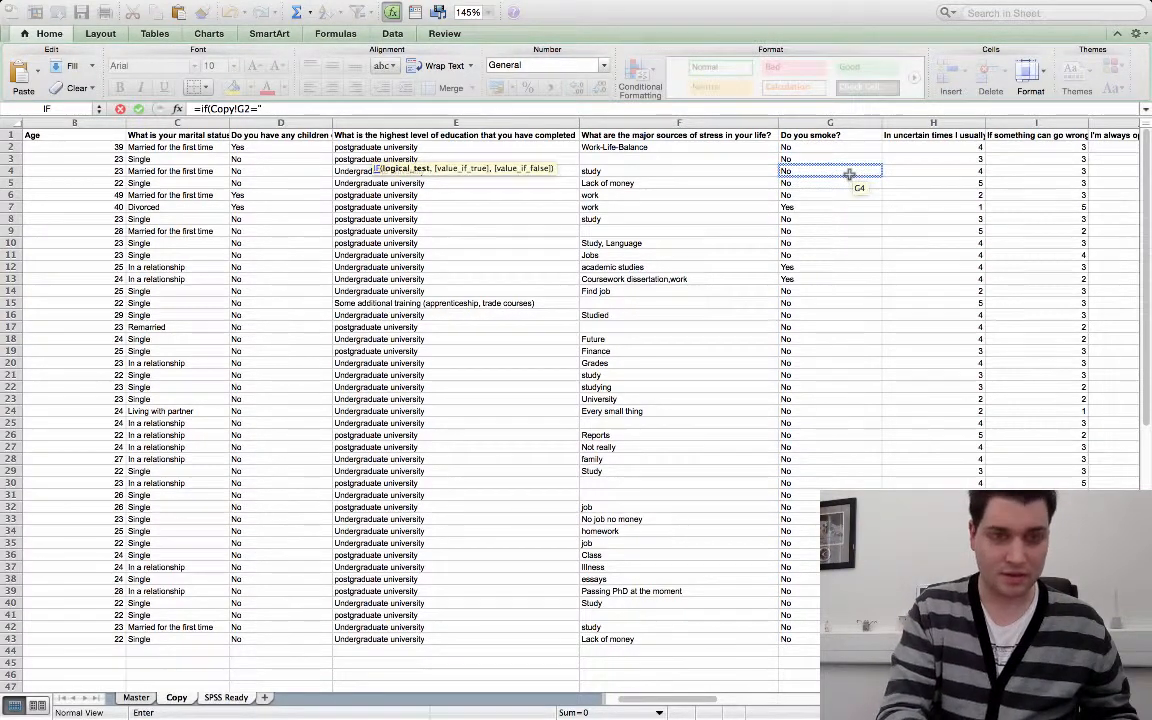
type("Ye")
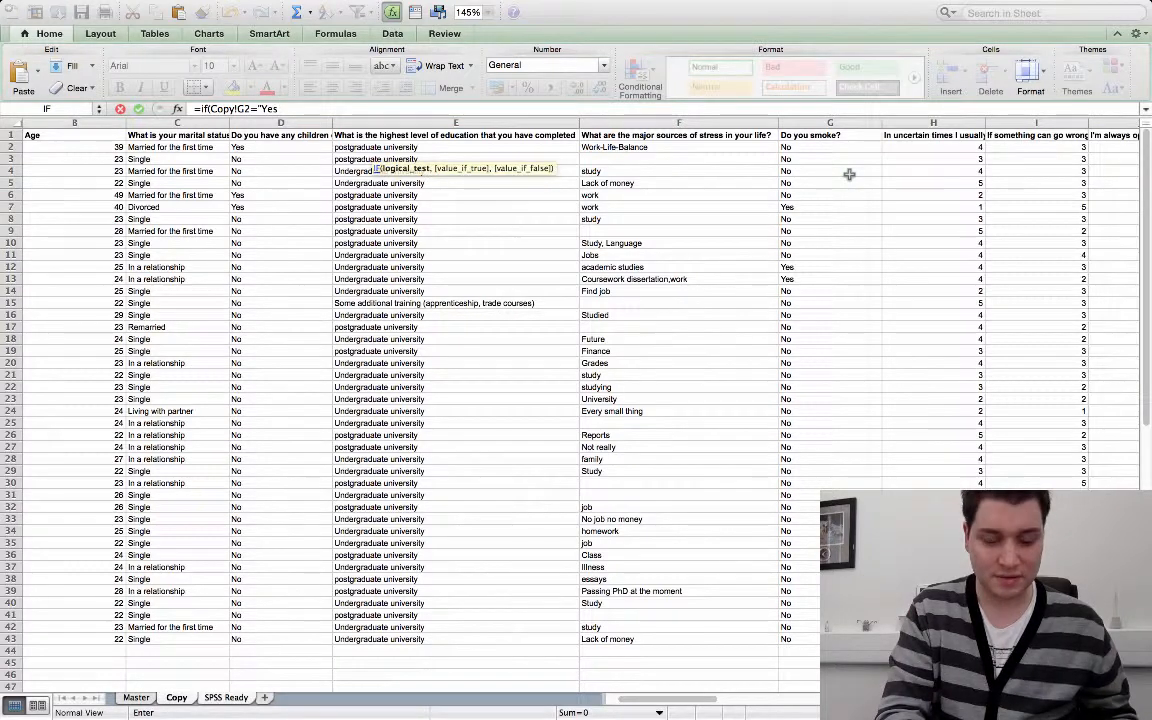
type("s")
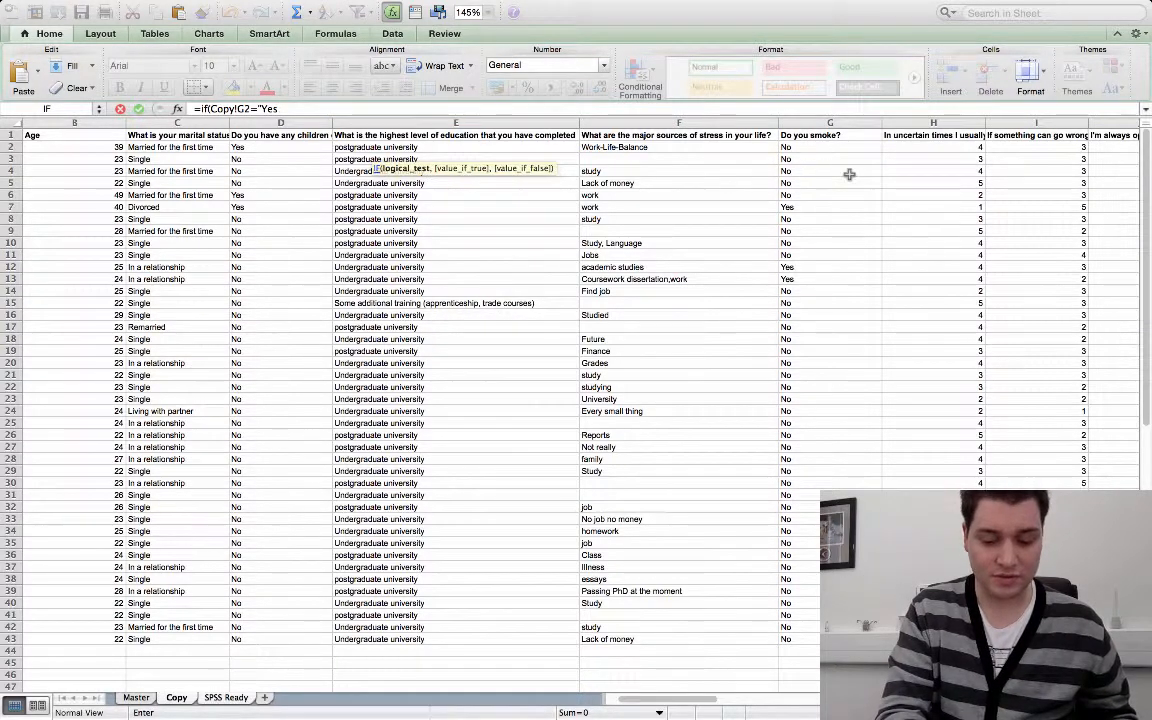
type("\",1")
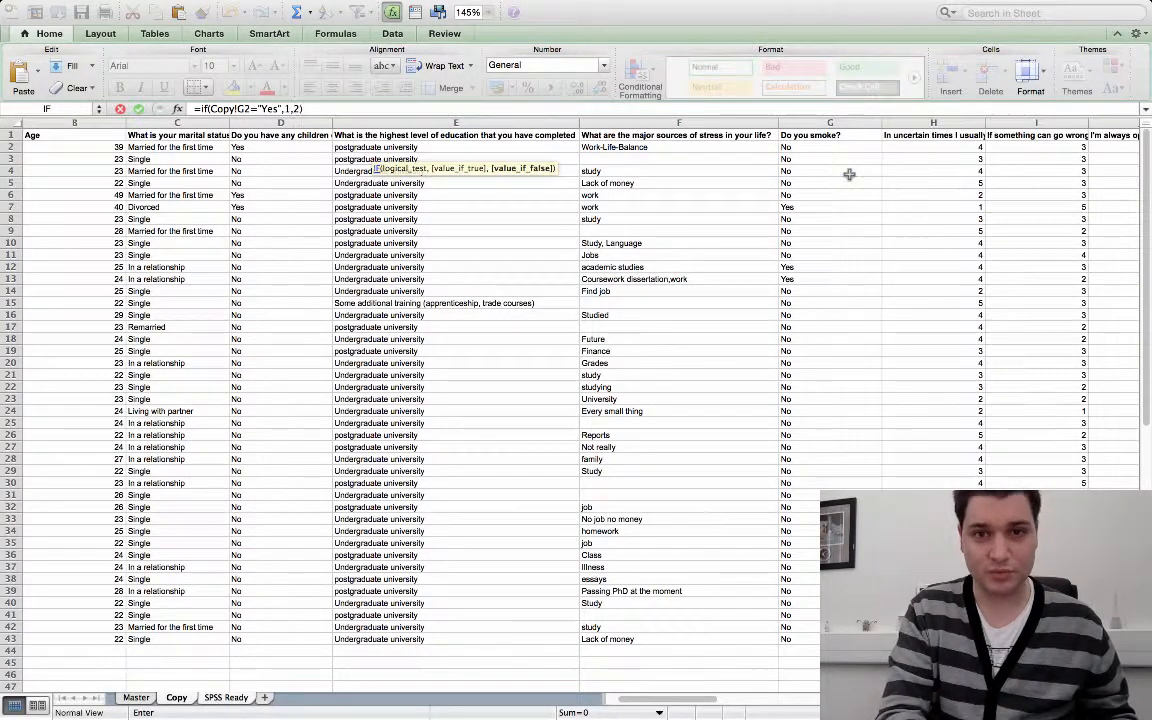
type(",2)")
key("Return")
Select SPSS Ready cell H2 and examine on the Copy sheet which columns from H through Jittery hold numeric answers.
left_click(553, 151)
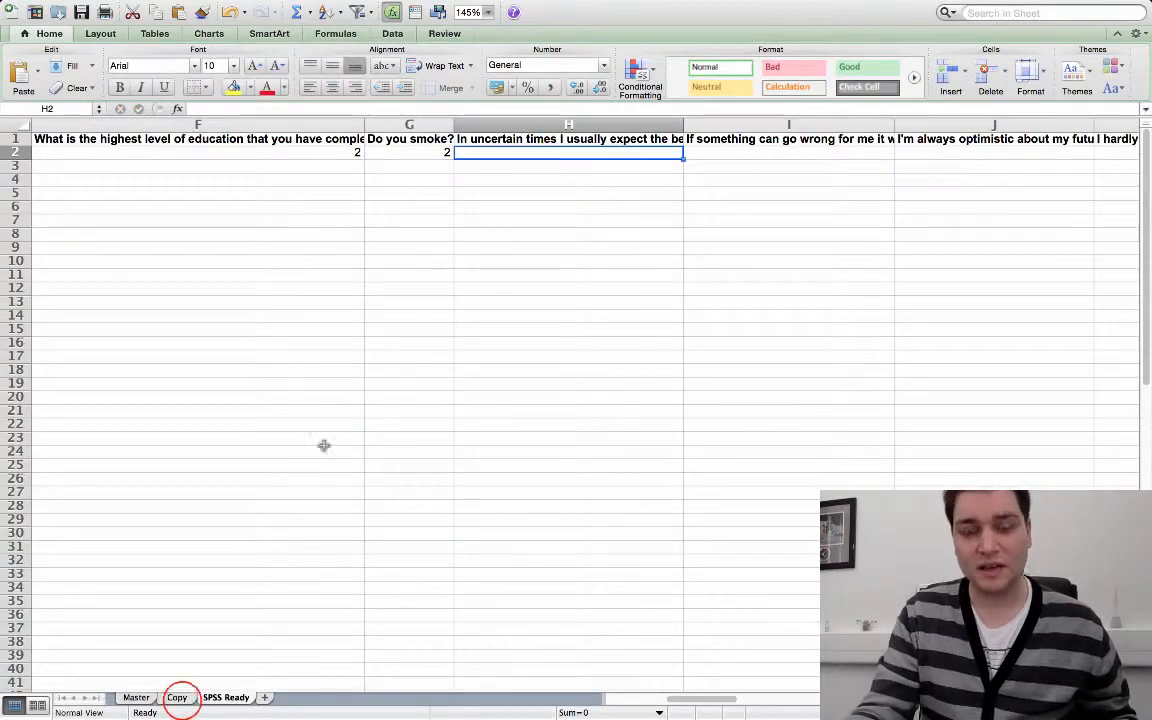
left_click(177, 697)
scroll(240, 468, "right", 10)
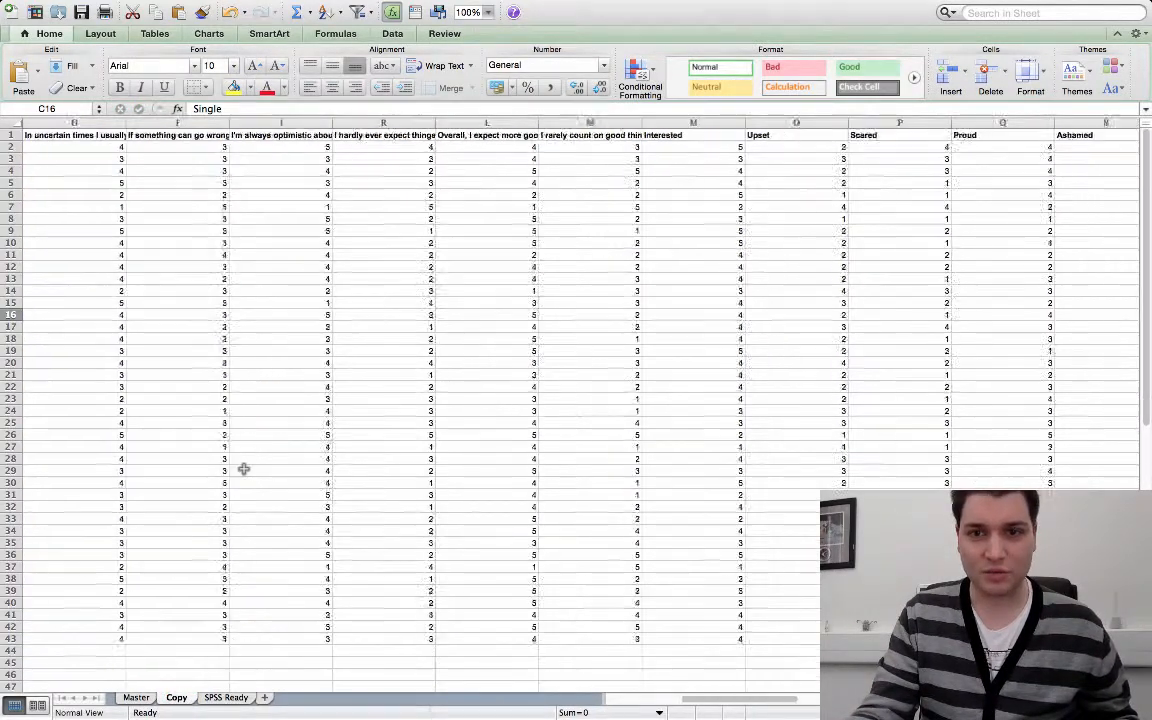
scroll(243, 468, "right", 15)
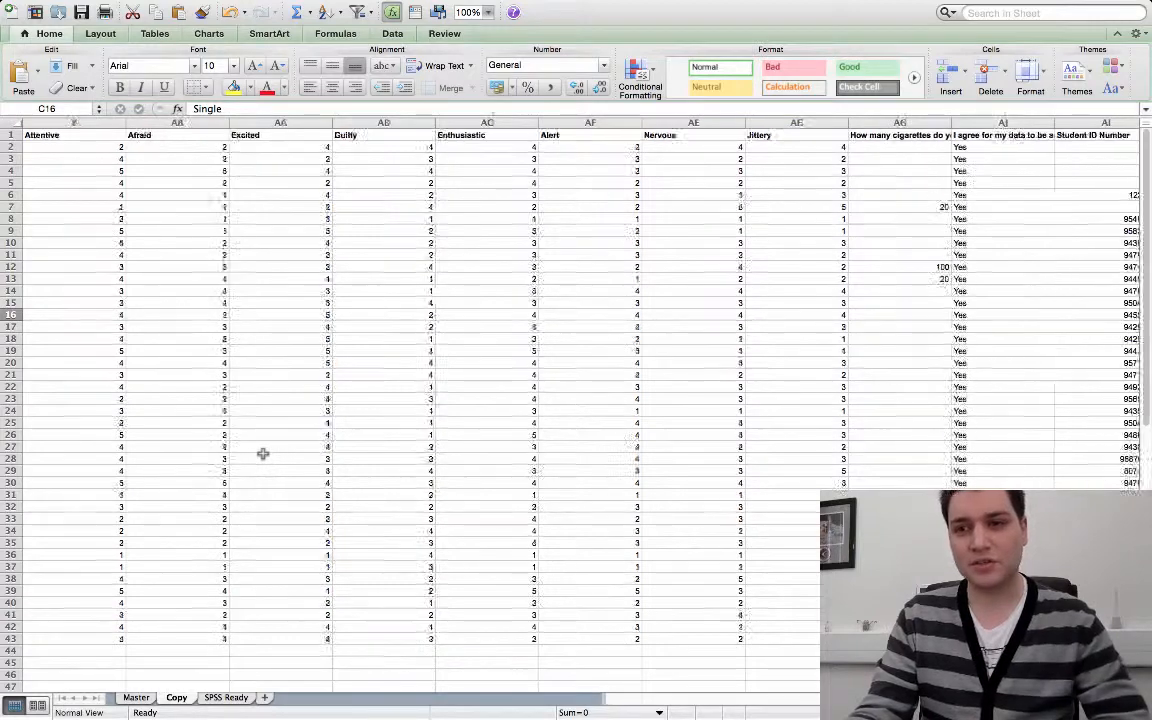
scroll(263, 454, "right", 3)
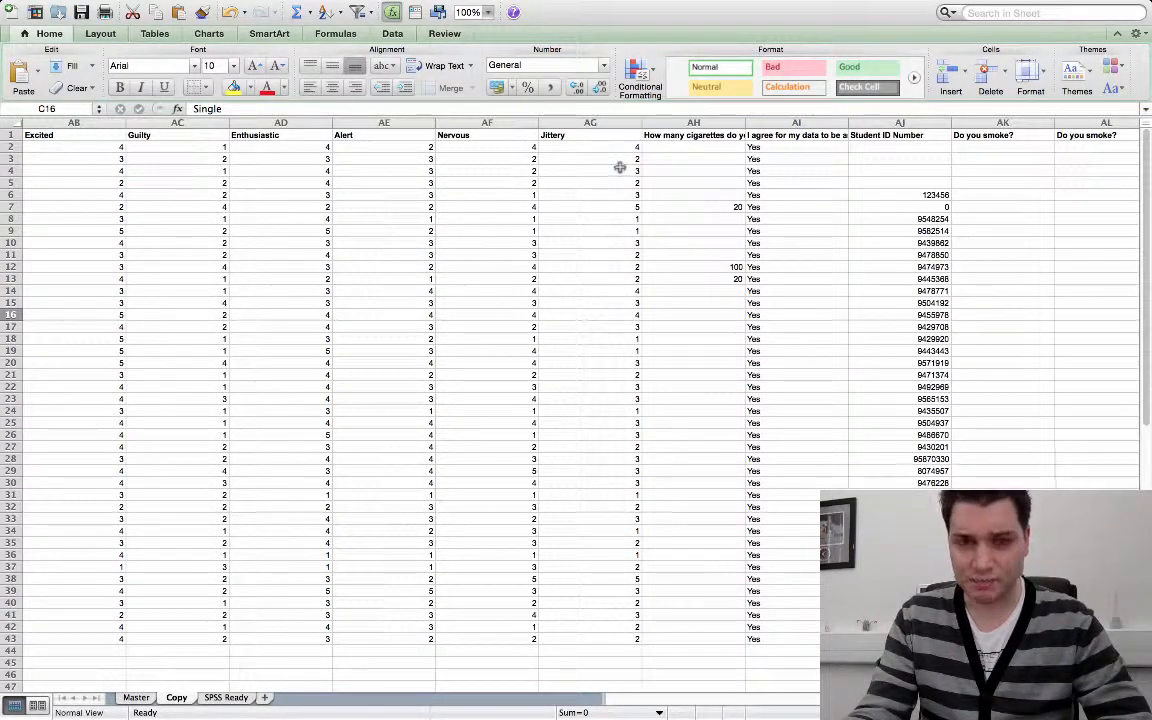
left_click(592, 135)
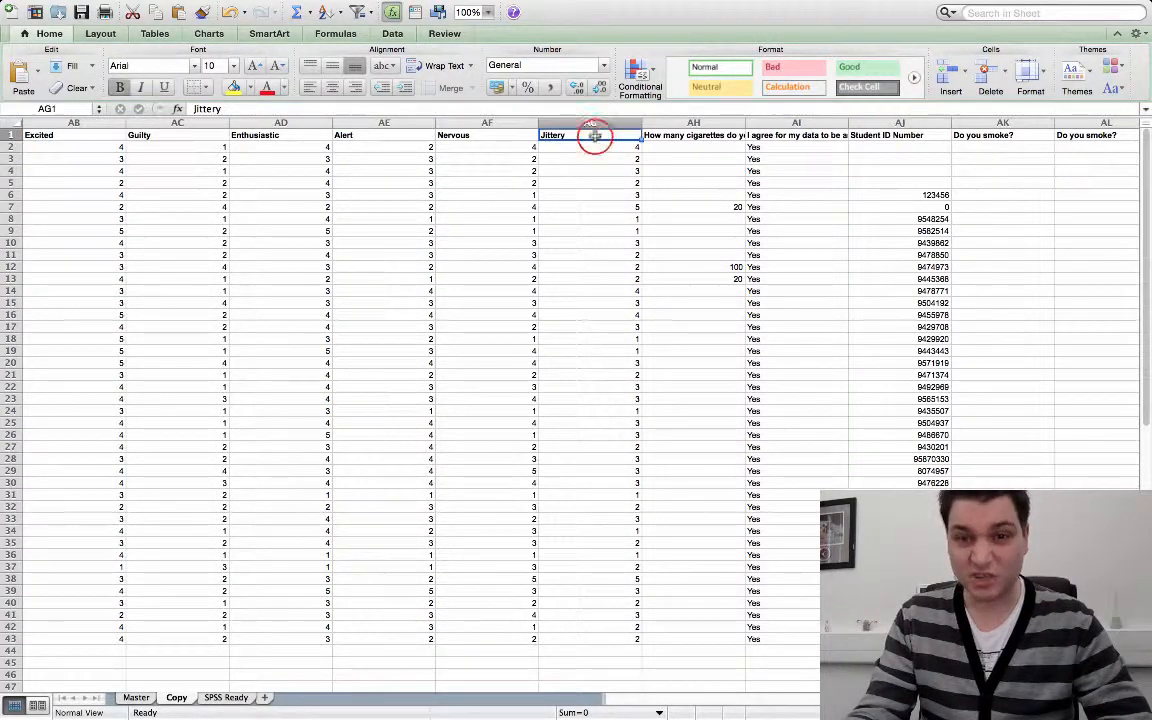
scroll(585, 165, "left", 20)
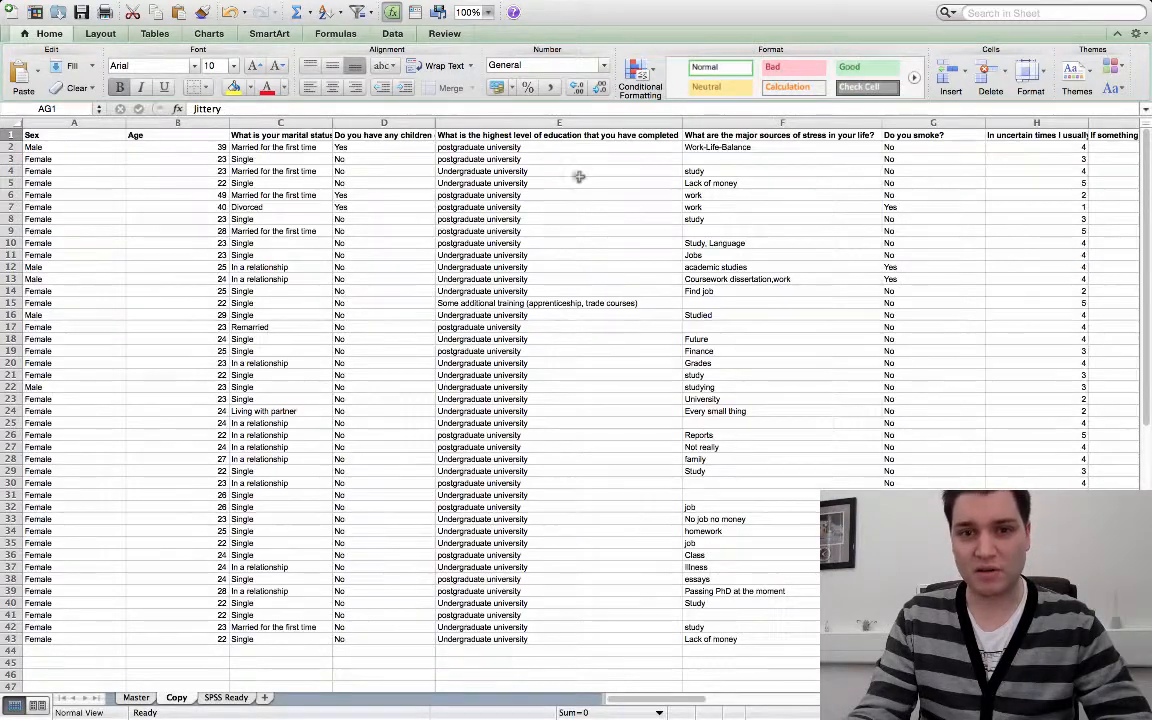
left_click(210, 697)
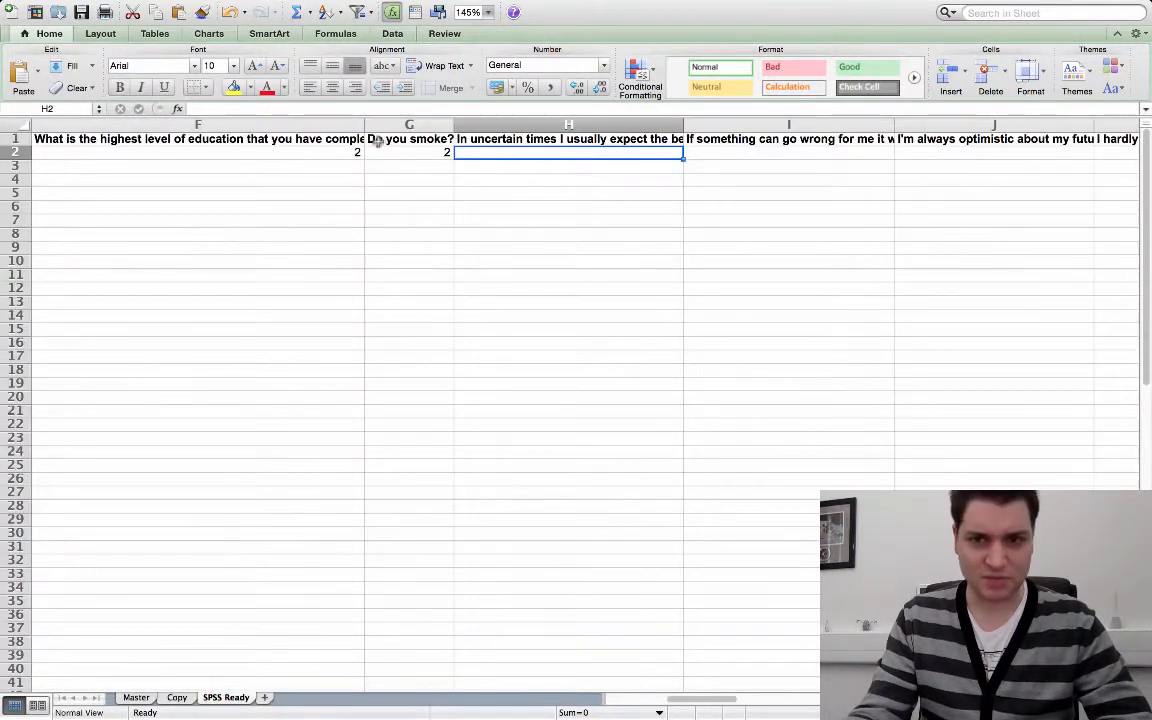
Link SPSS Ready cell H2, under the uncertain times question, directly to Copy!H2 with the formula =Copy!H2.
scroll(415, 254, "down", 6)
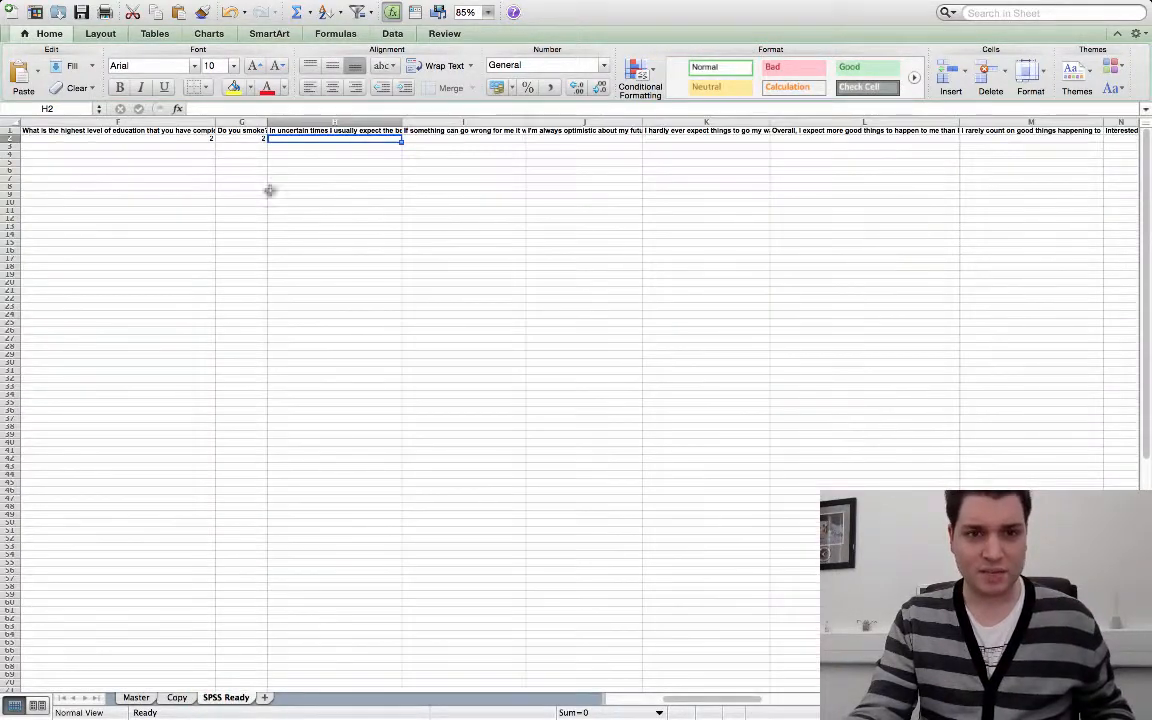
type("=")
left_click(177, 697)
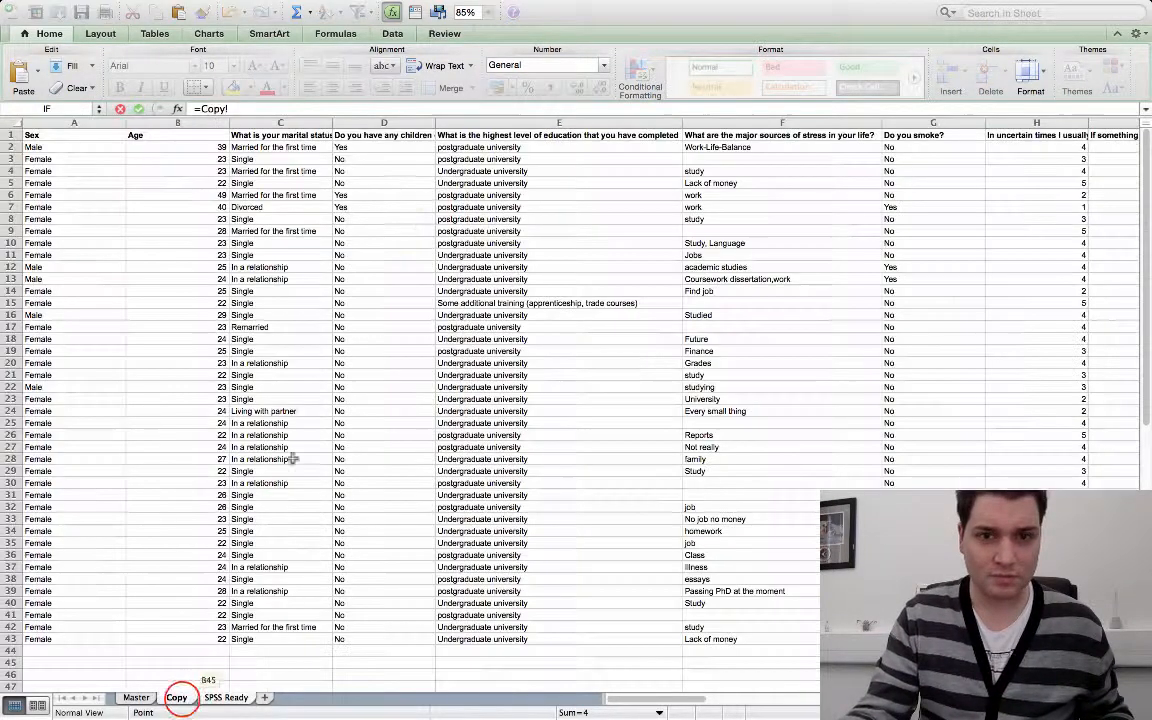
left_click(648, 182)
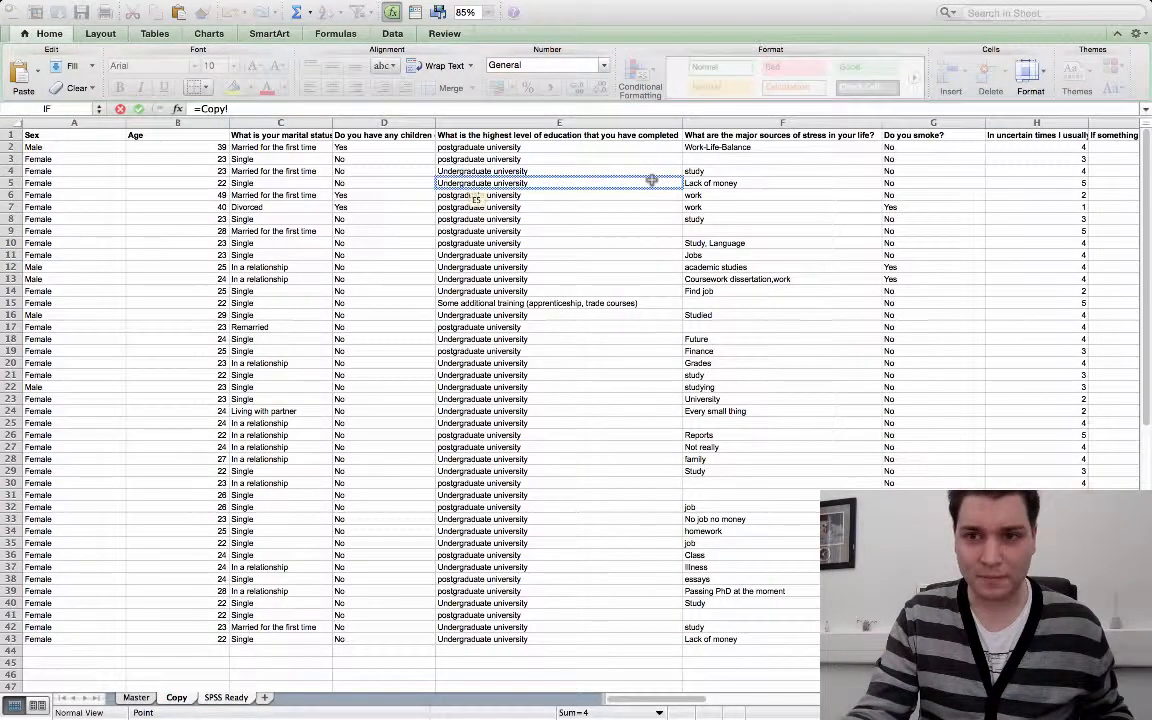
left_click(1041, 150)
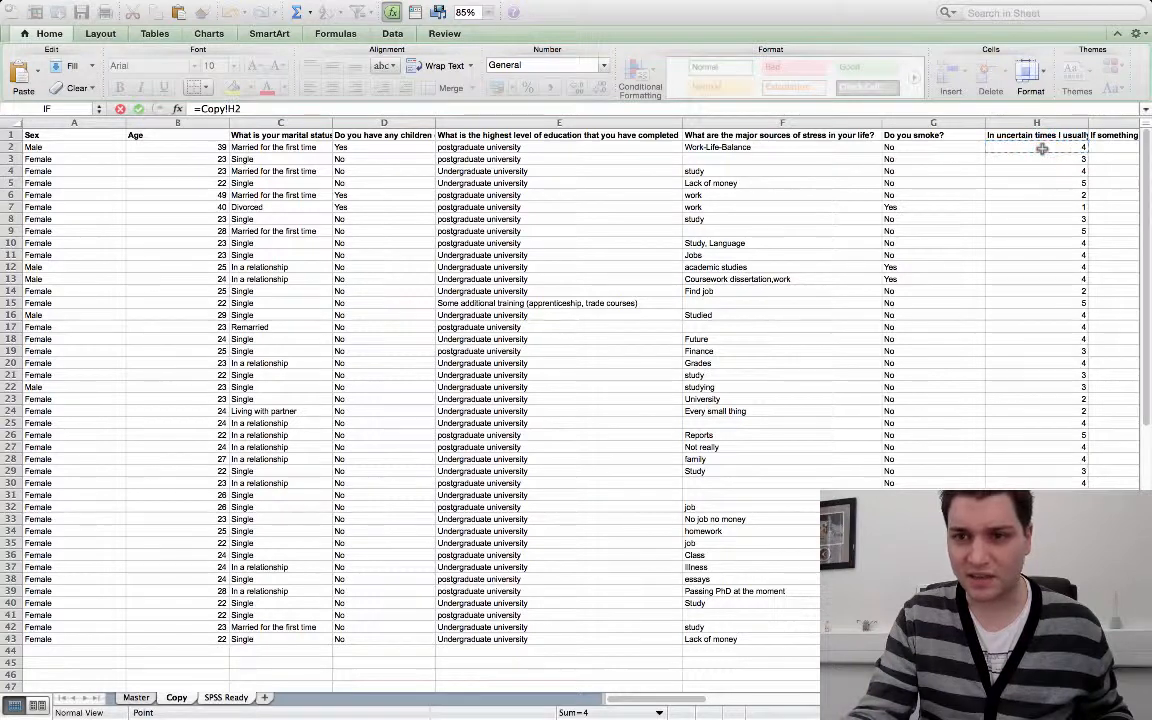
key("Return")
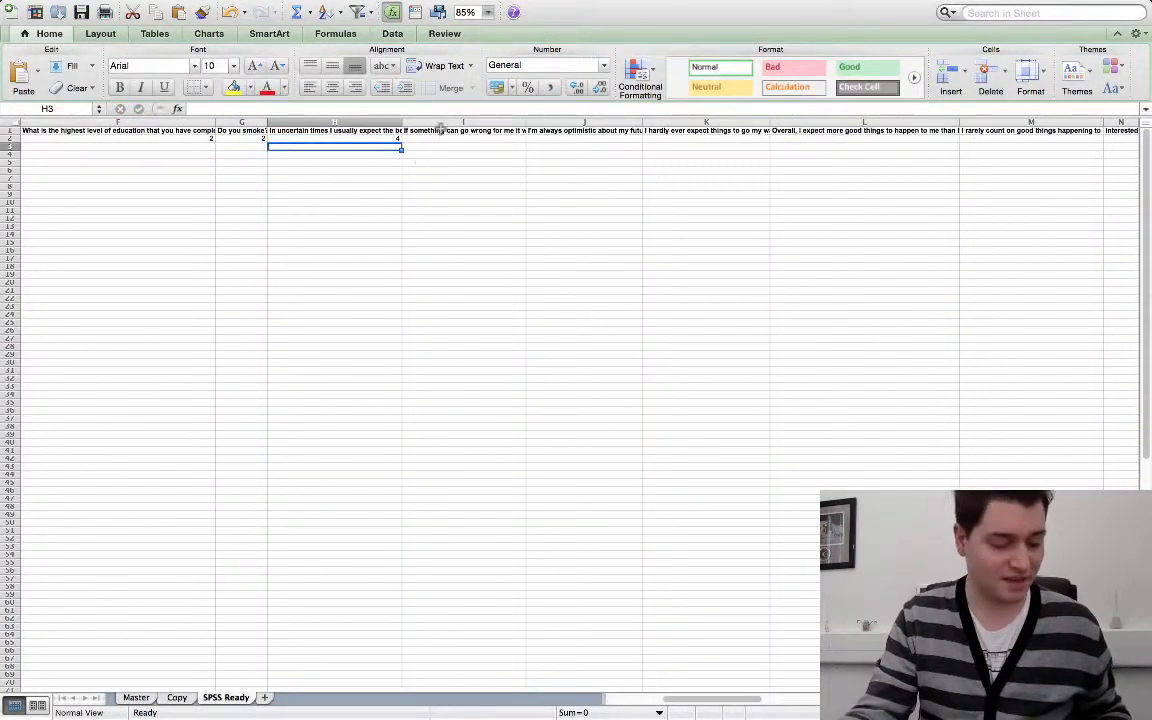
Fill the H2 link formula across row 2 of SPSS Ready through the Jittery column AG.
scroll(441, 129, "up", 5)
scroll(635, 159, "down", 2)
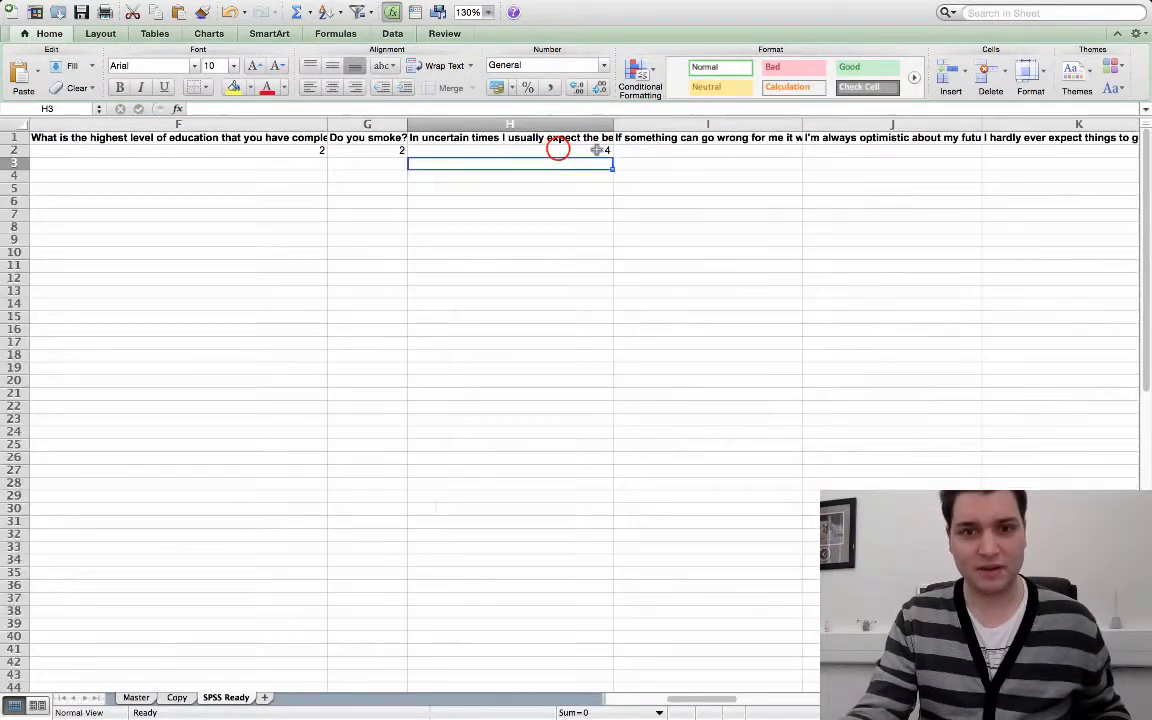
left_click(558, 150)
scroll(422, 190, "down", 3)
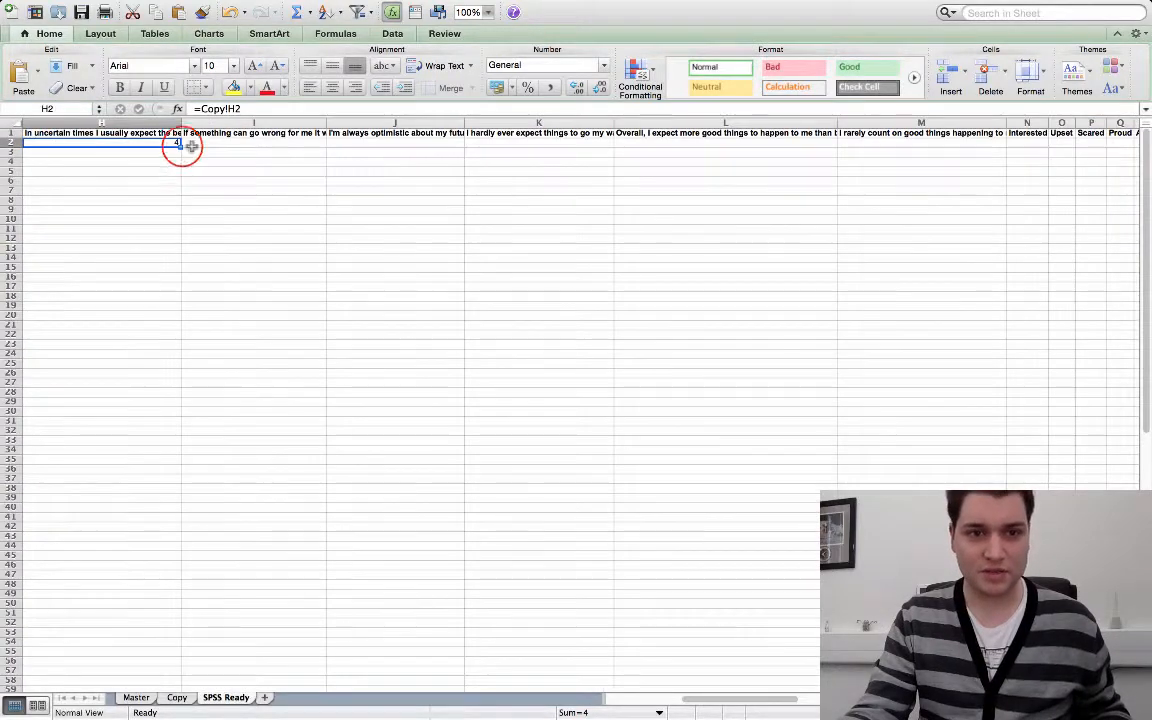
left_click_drag(180, 141, 240, 154)
scroll(240, 152, "right", 15)
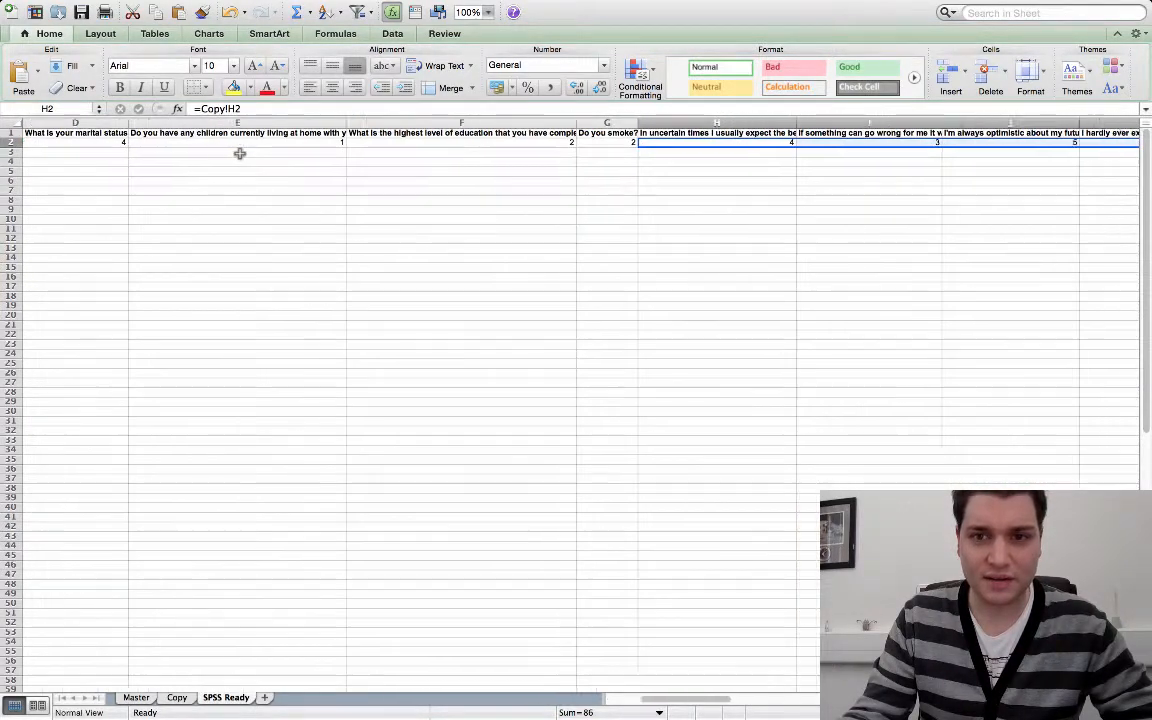
left_click(360, 189)
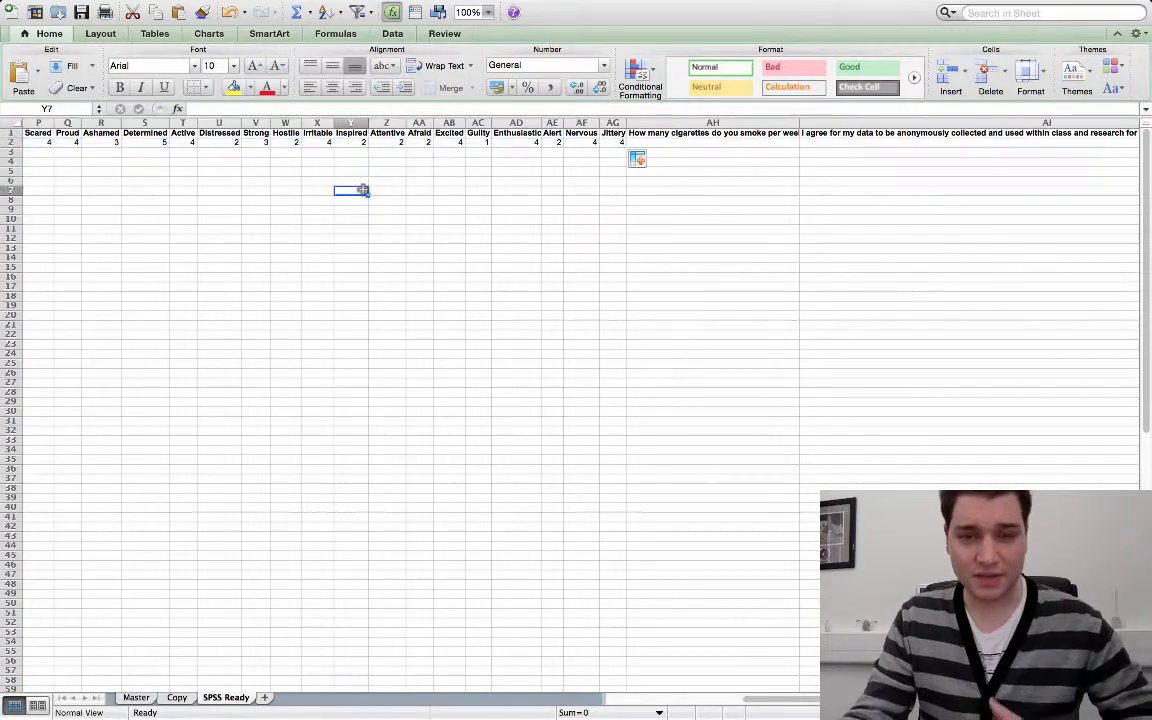
Select cell AH2 under the cigarettes per week question on SPSS Ready.
scroll(567, 135, "up", 6)
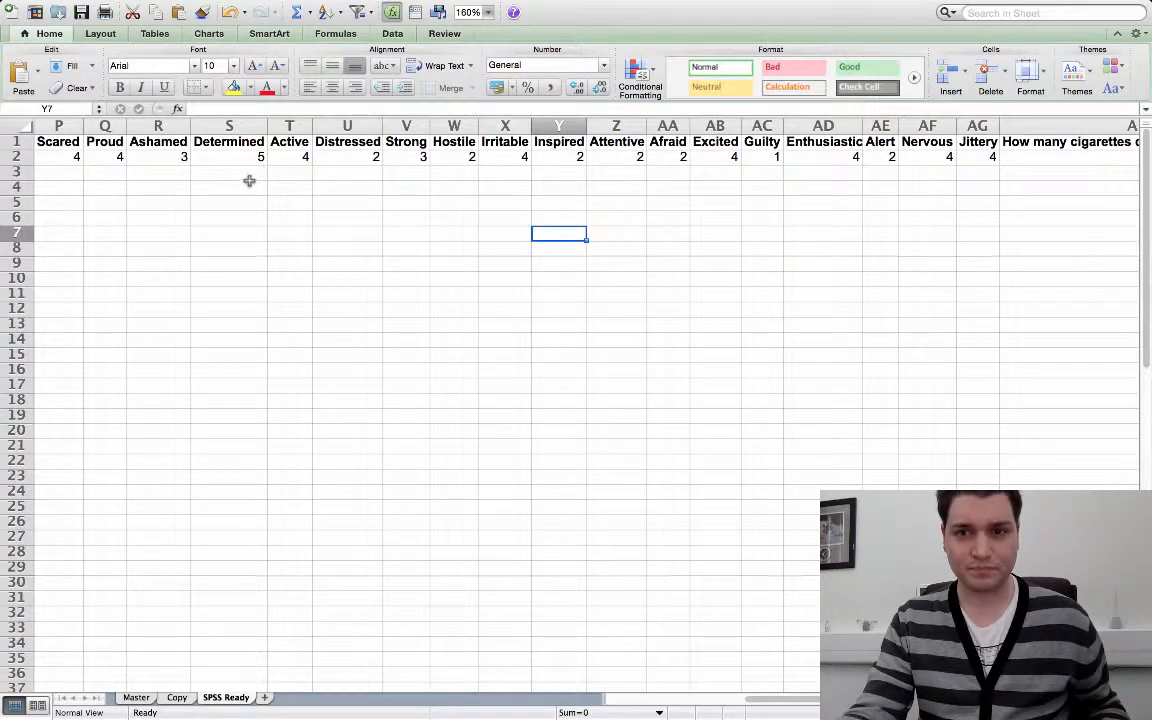
scroll(249, 180, "right", 4)
scroll(730, 160, "right", 3)
left_click(728, 157)
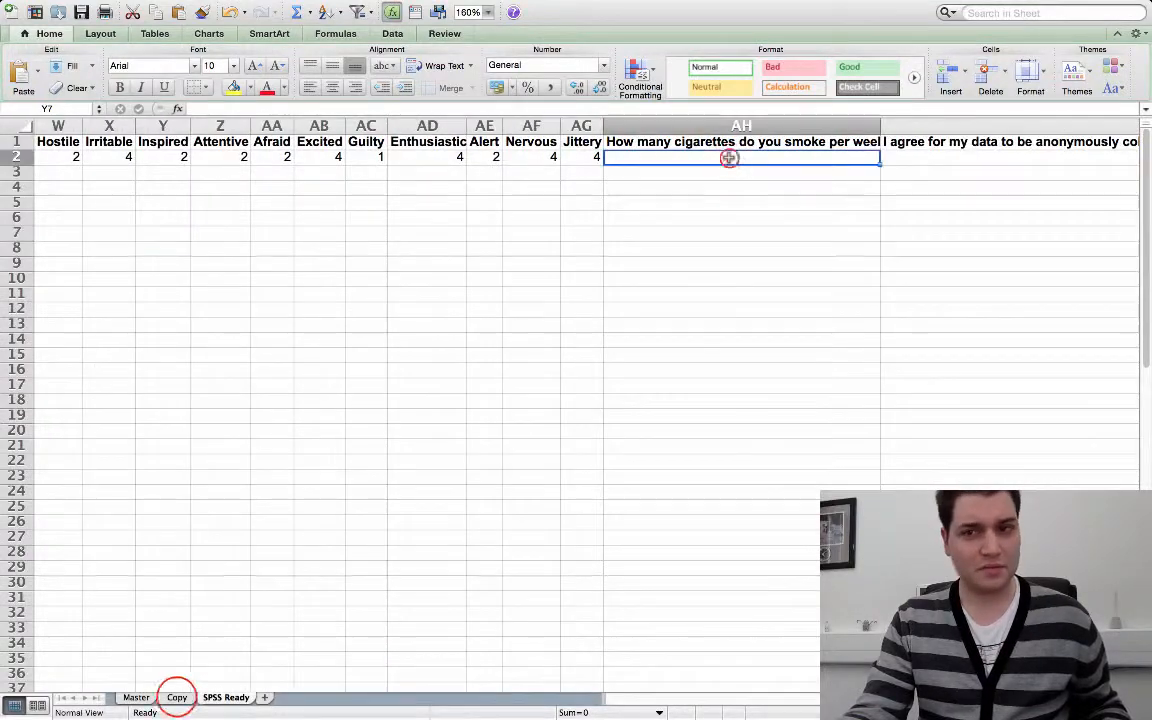
Fit the width of Copy sheet column AH, the cigarettes per week question, to its heading and review its answers.
left_click(176, 697)
scroll(490, 474, "right", 10)
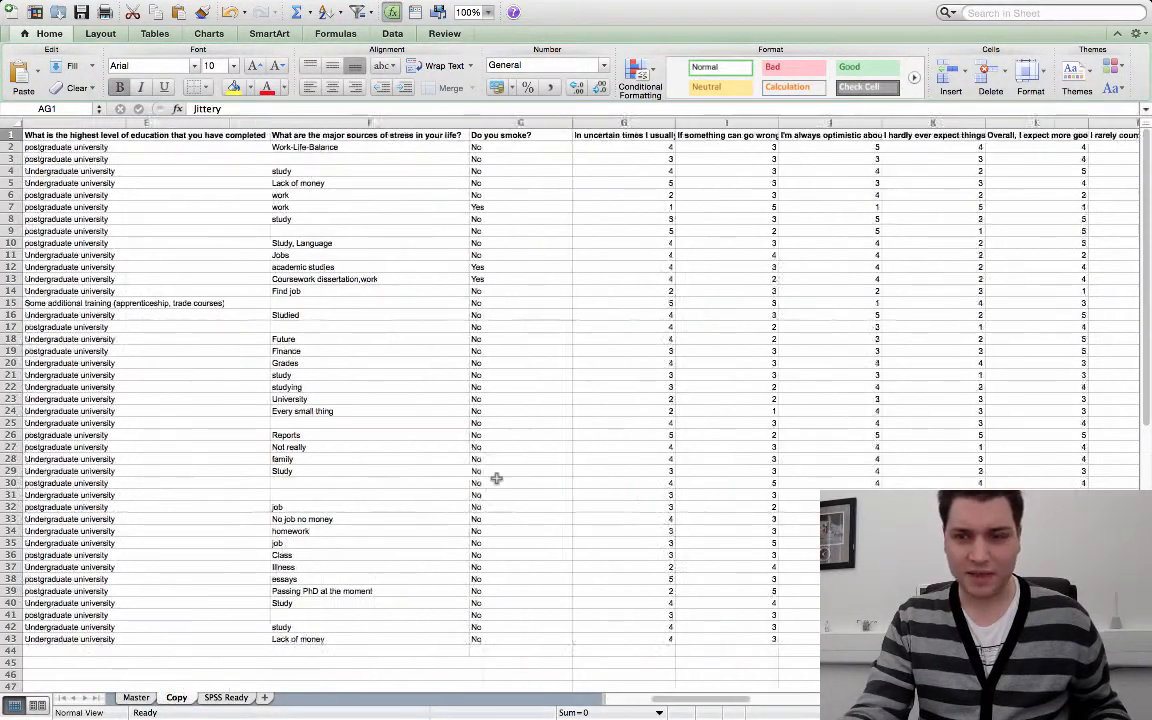
scroll(490, 474, "right", 13)
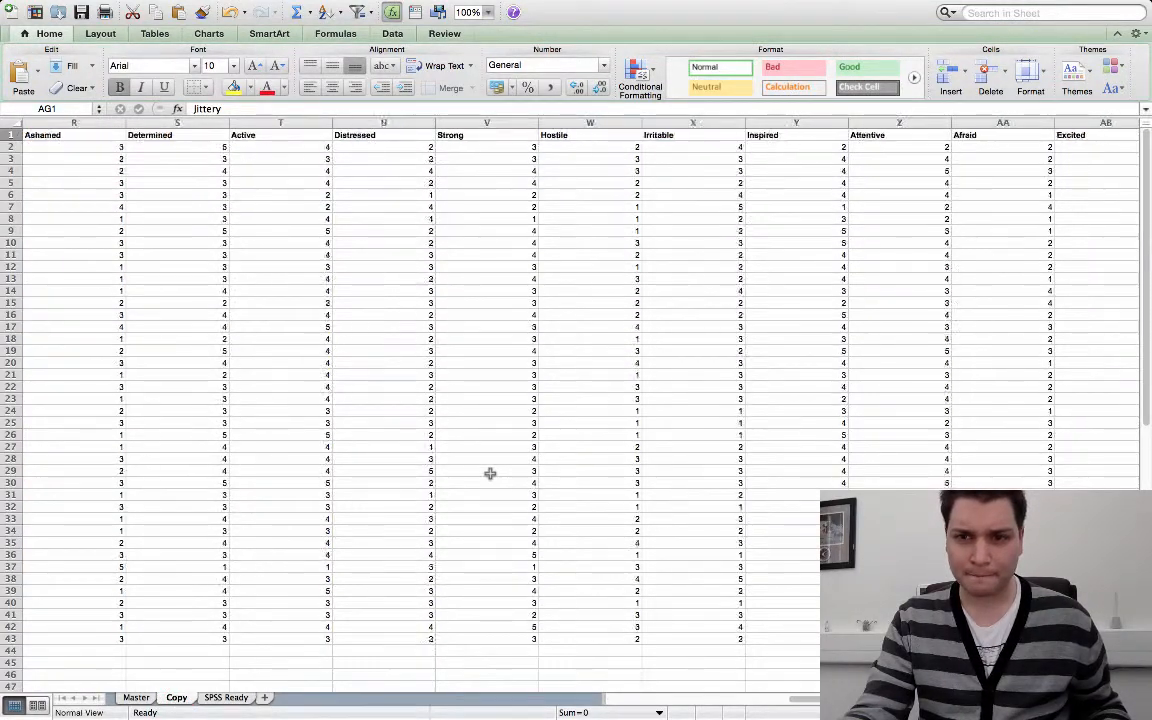
scroll(490, 474, "right", 4)
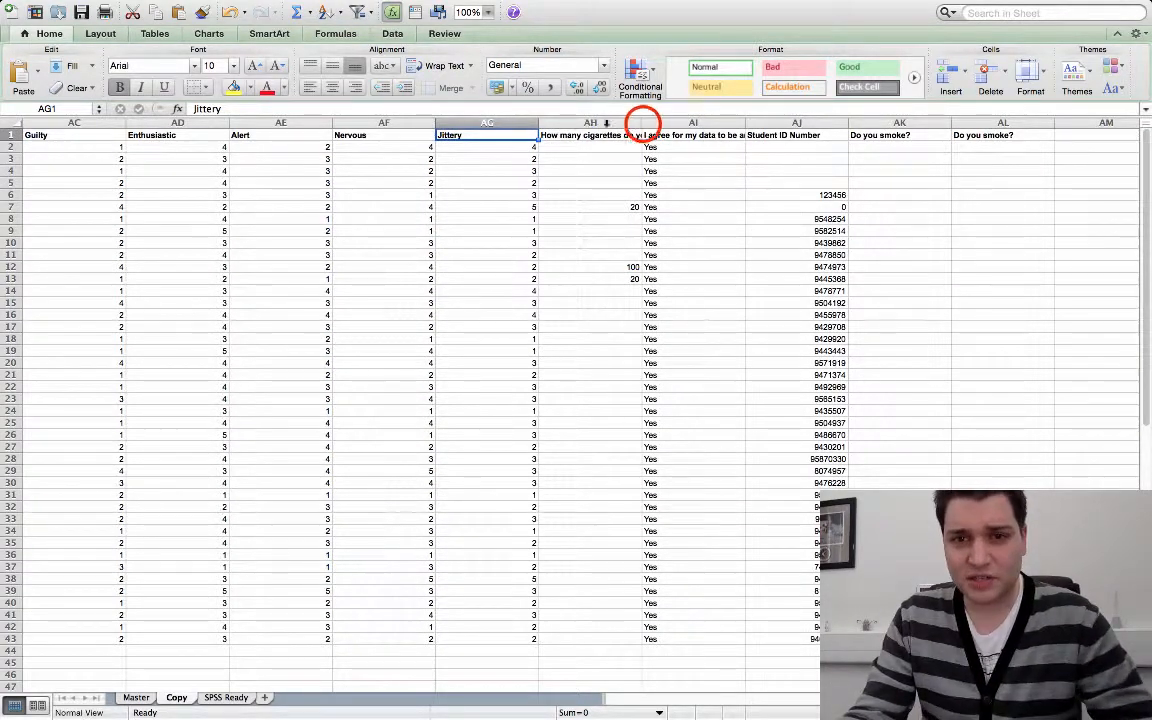
double_click(641, 122)
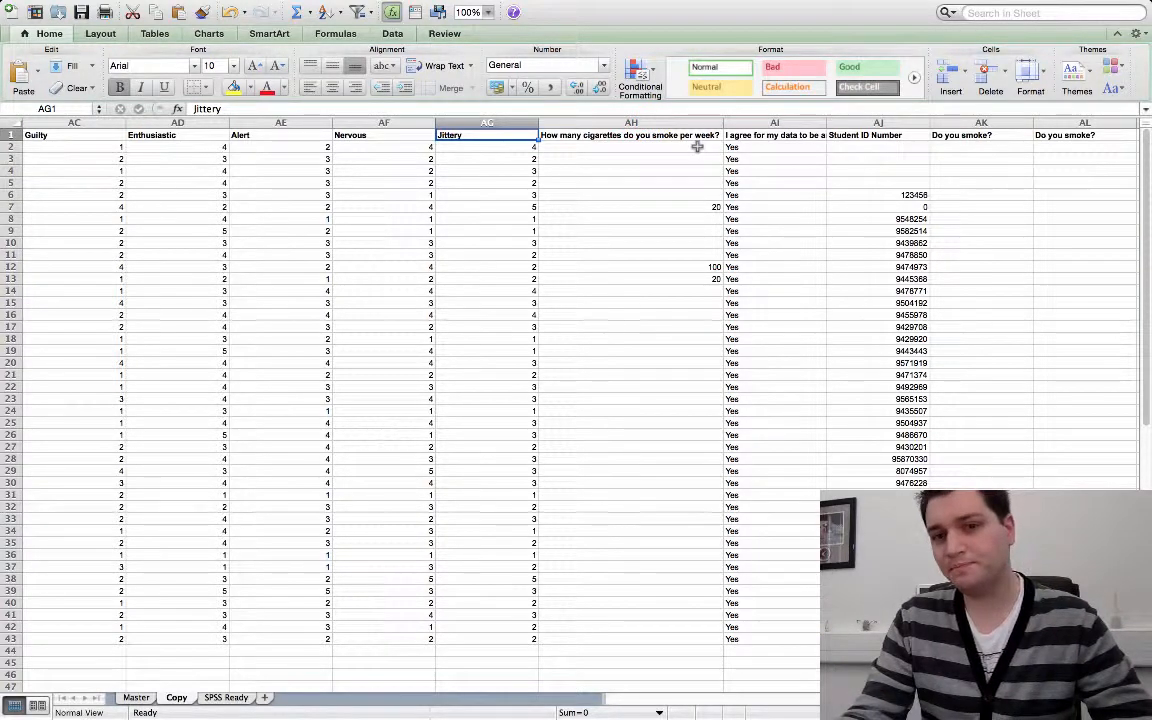
scroll(636, 324, "down", 4)
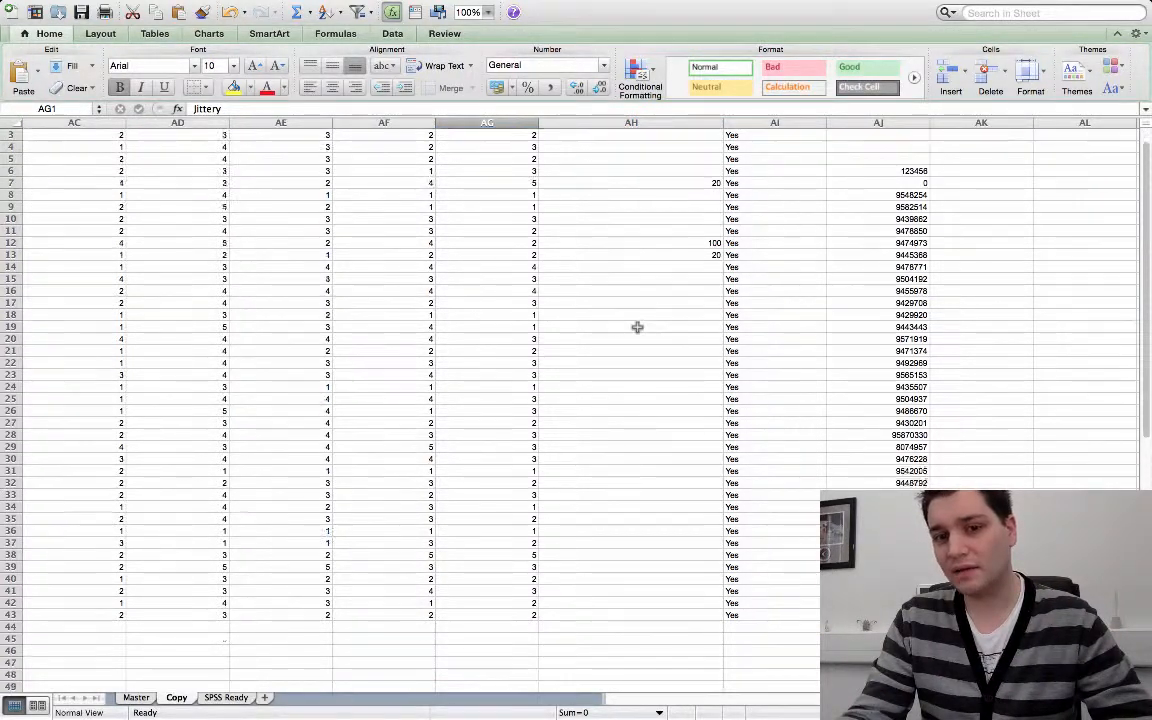
scroll(629, 370, "up", 4)
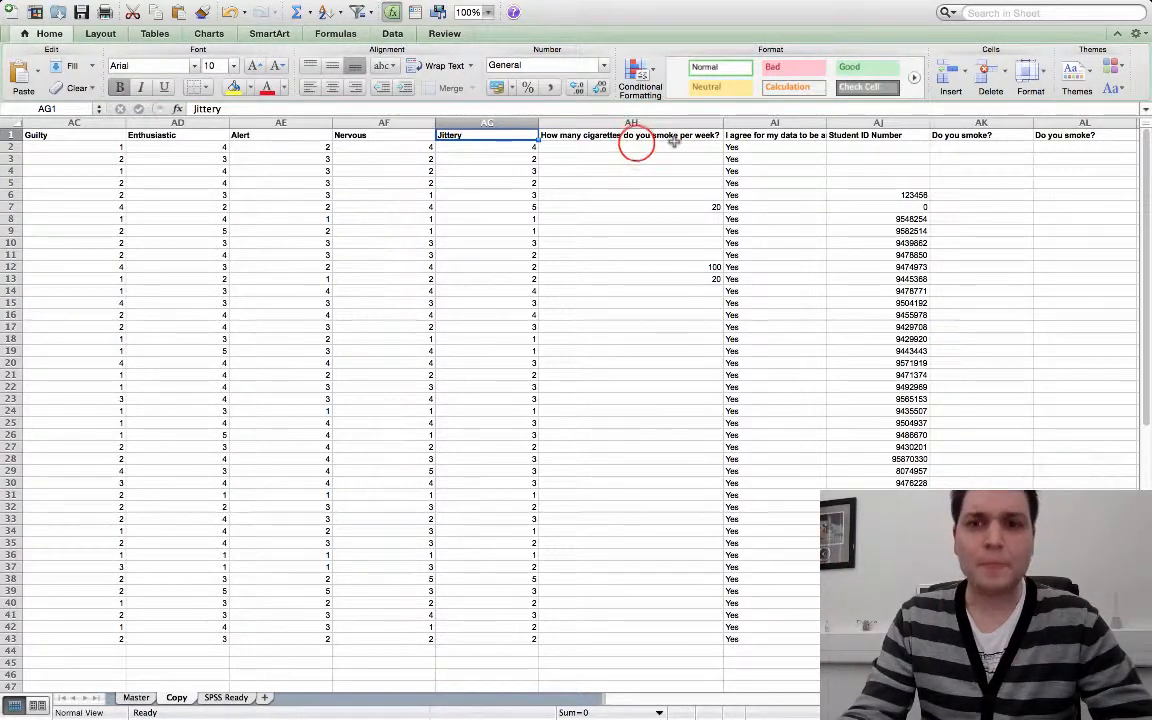
Review the cigarettes per week answers in column AH of the Copy sheet, including the blank cells.
left_click(635, 146)
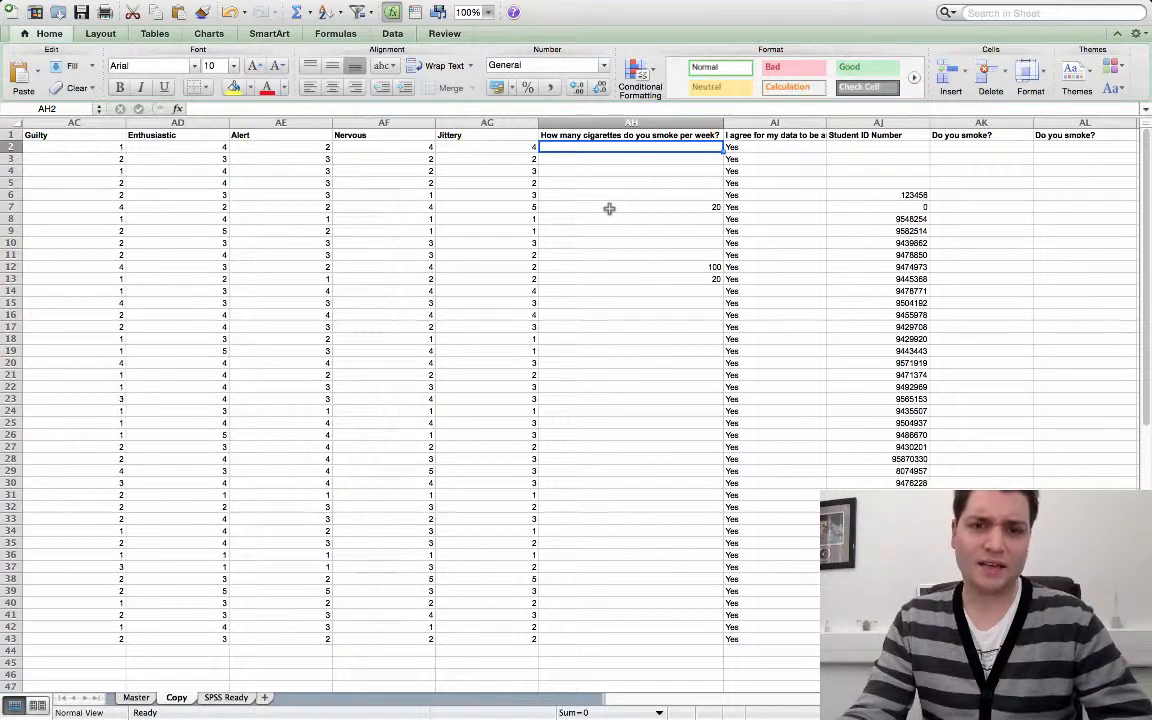
left_click(716, 207)
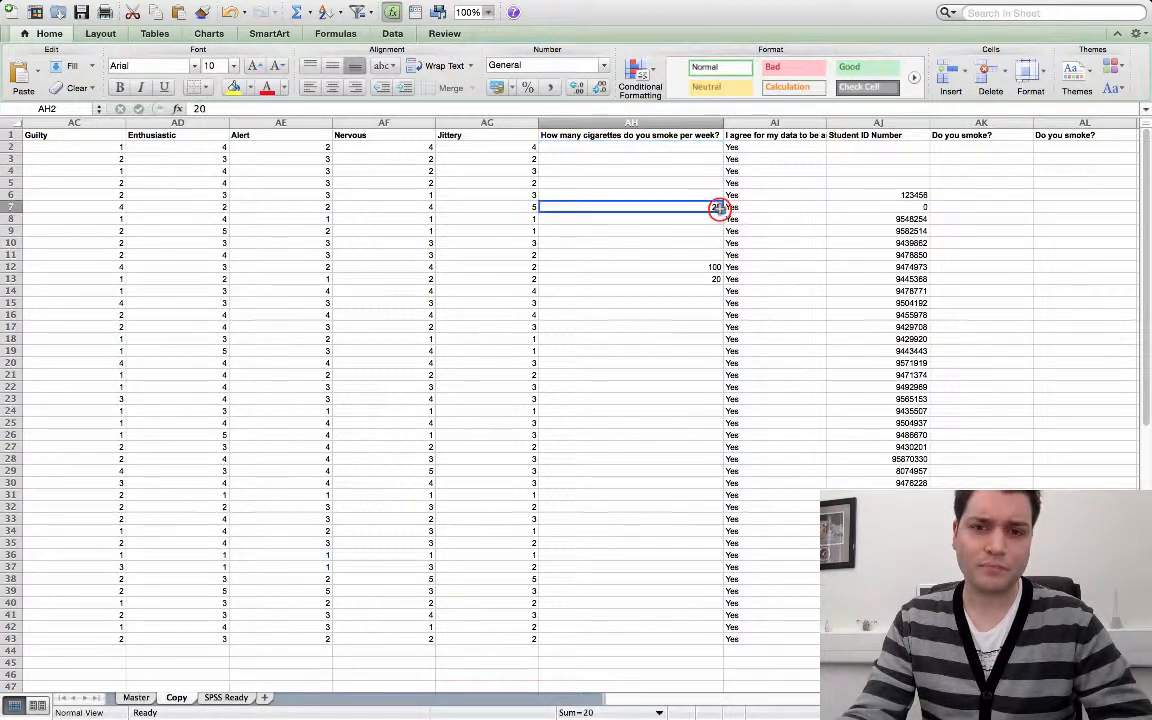
left_click(710, 268)
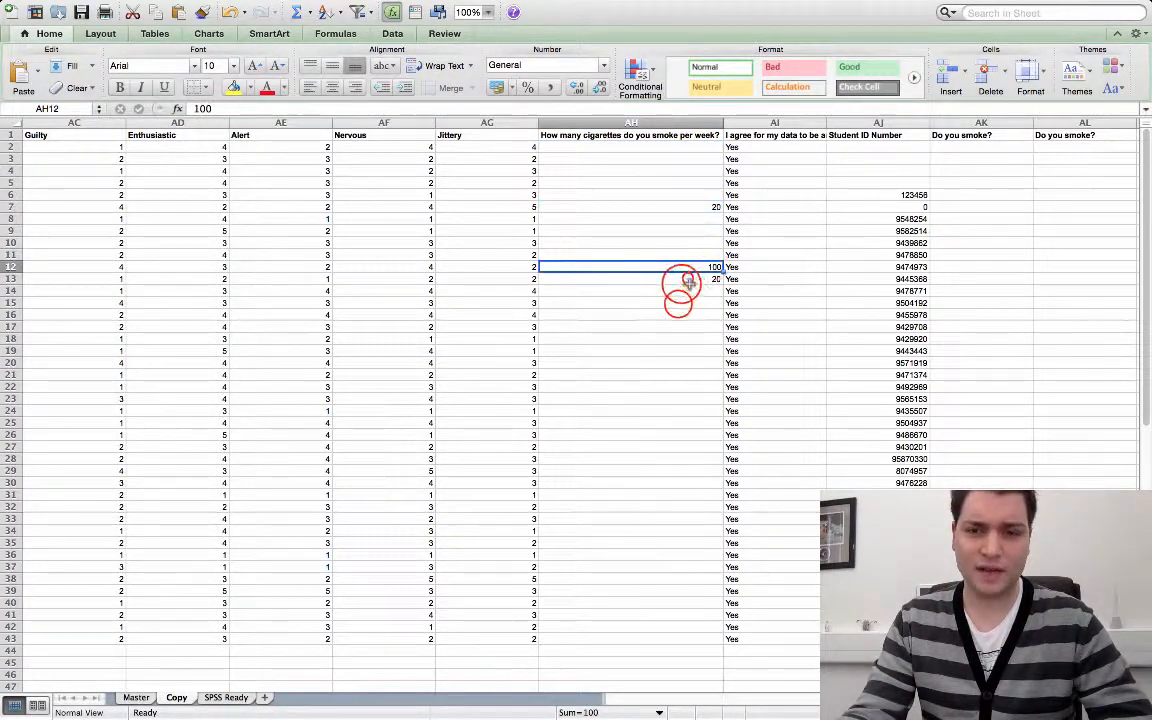
left_click(687, 279)
left_click(678, 303)
left_click(681, 281)
left_click(688, 234)
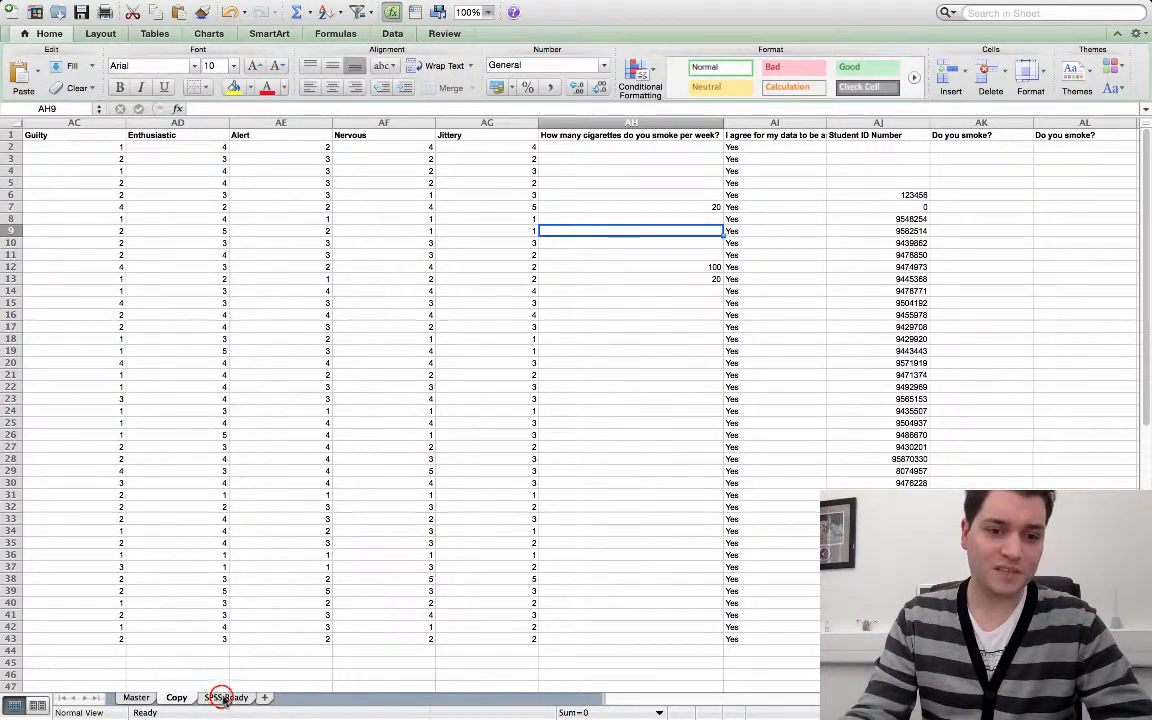
Enter the formula =IF(Copy!AH2>0.001,1,Copy!AH2) in SPSS Ready cell AH2, under the cigarettes per week question.
left_click(528, 105)
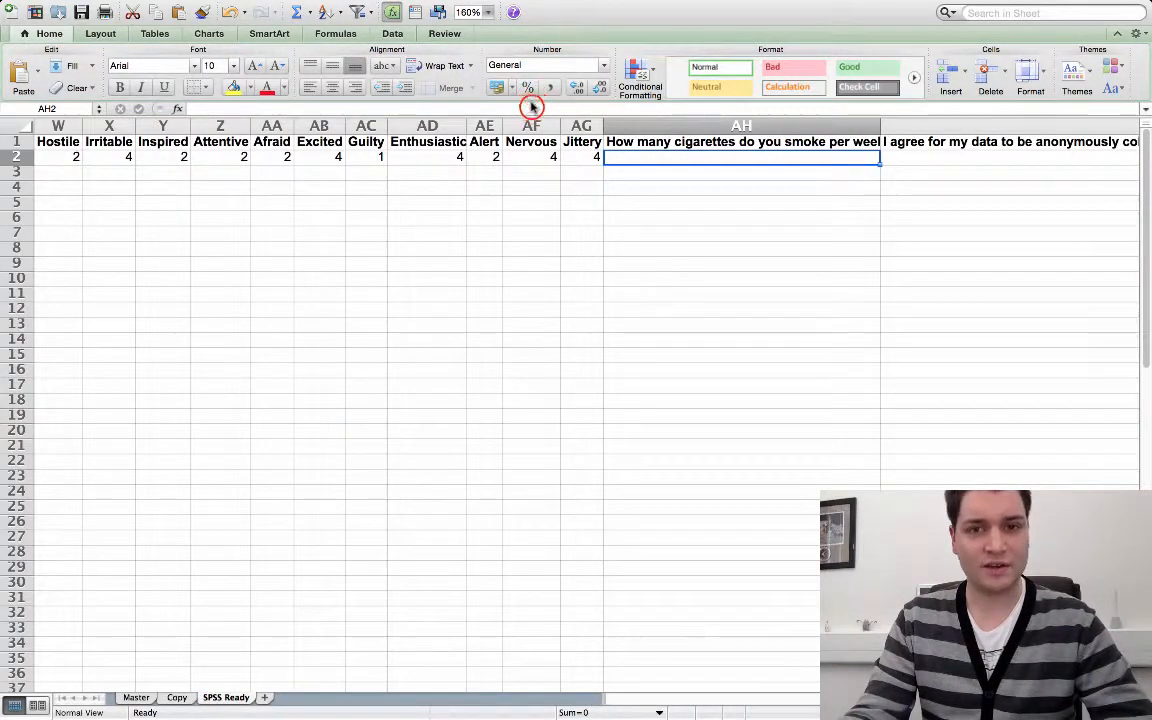
type("=")
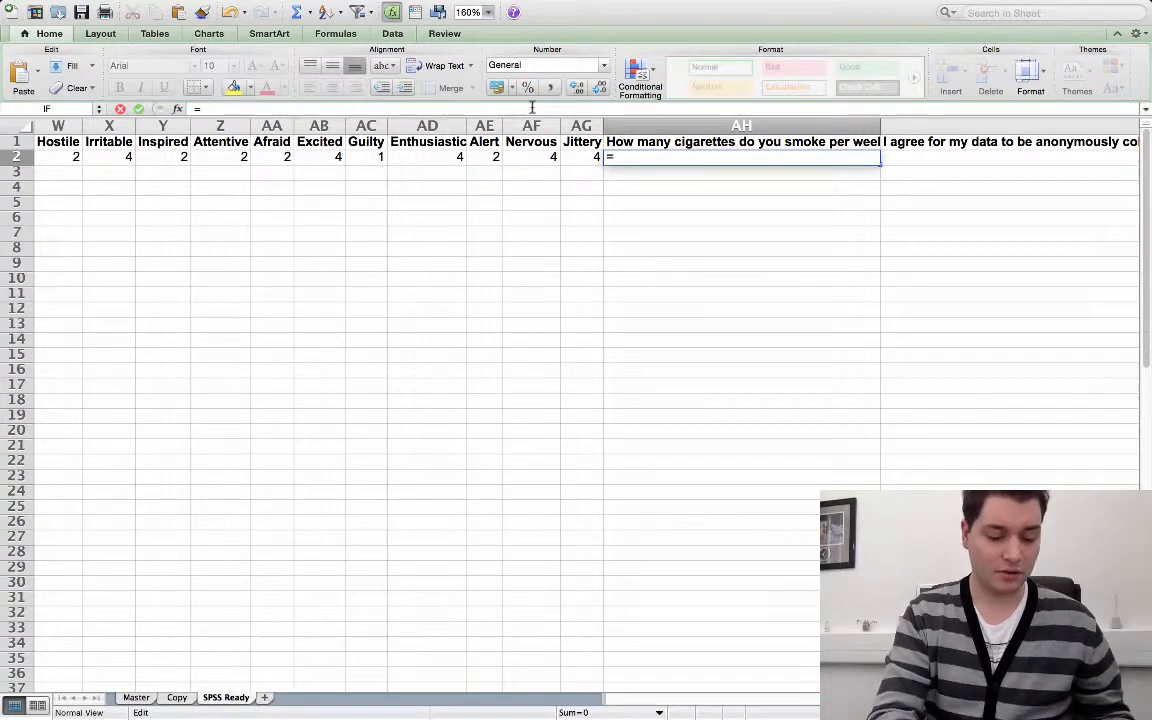
type("if(")
left_click(177, 697)
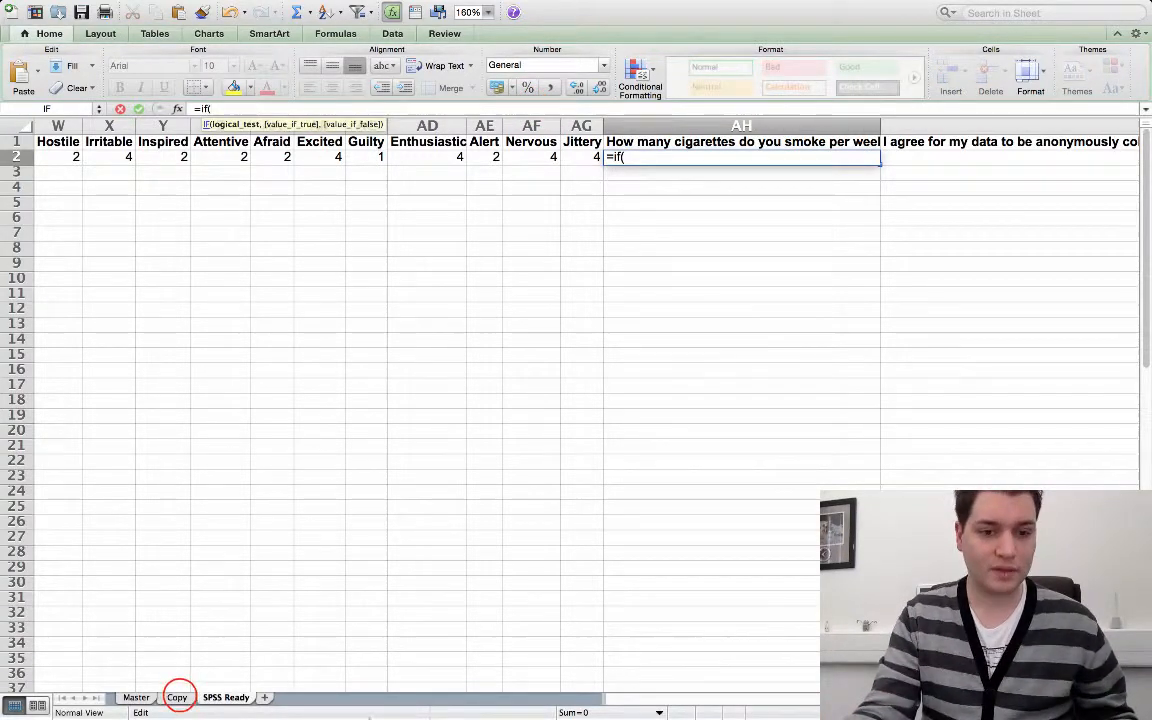
left_click(678, 150)
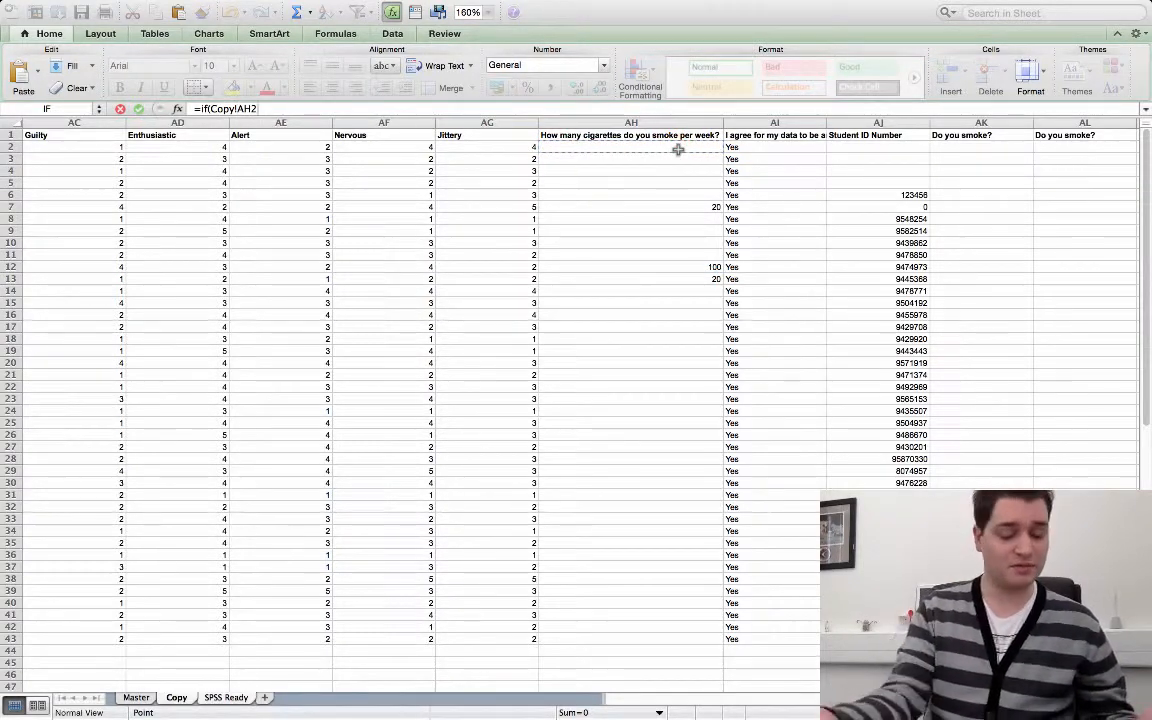
type(">")
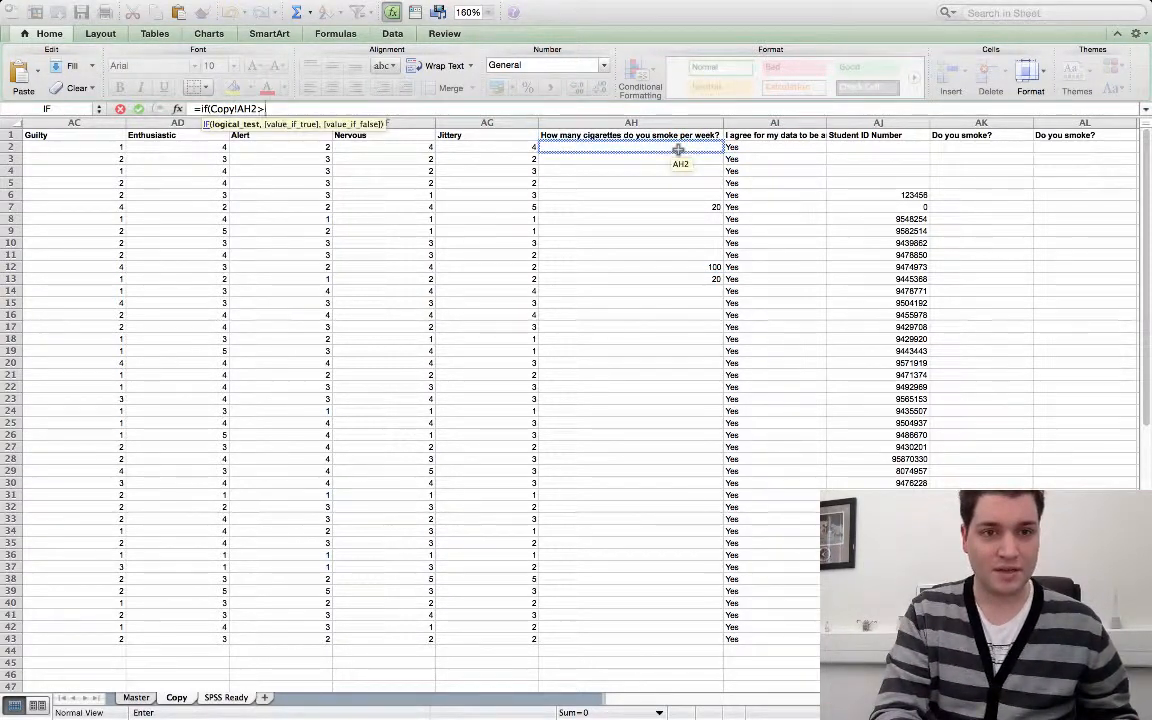
type("1")
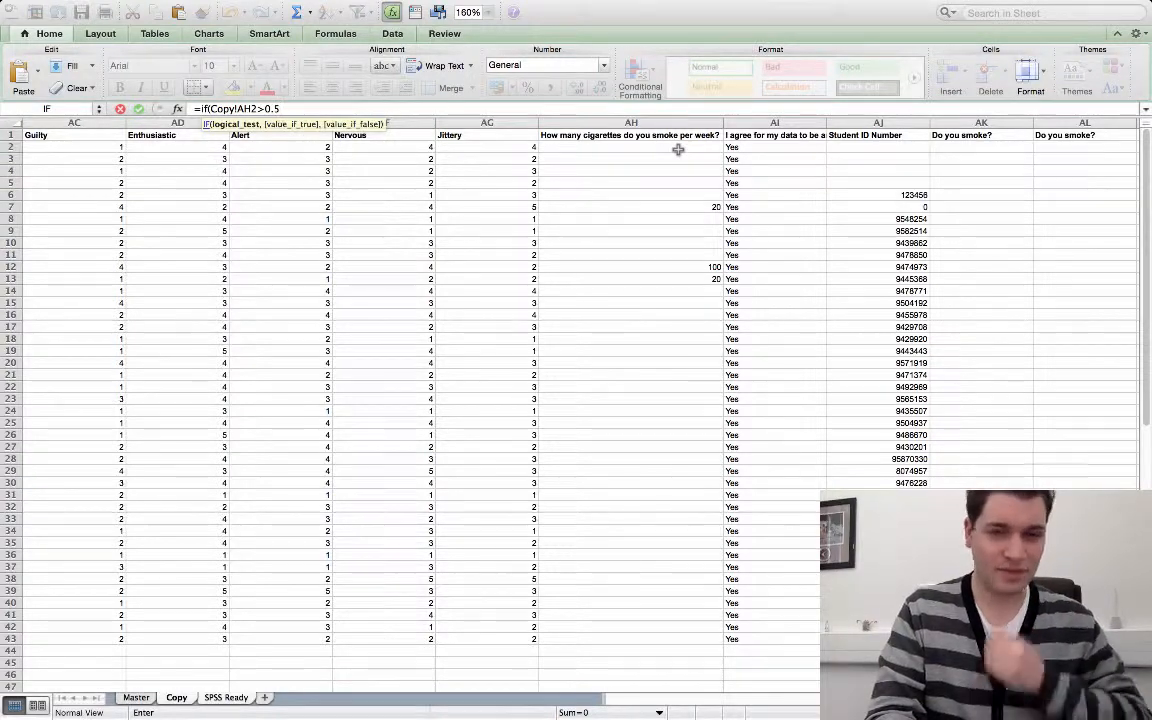
key("BackSpace")
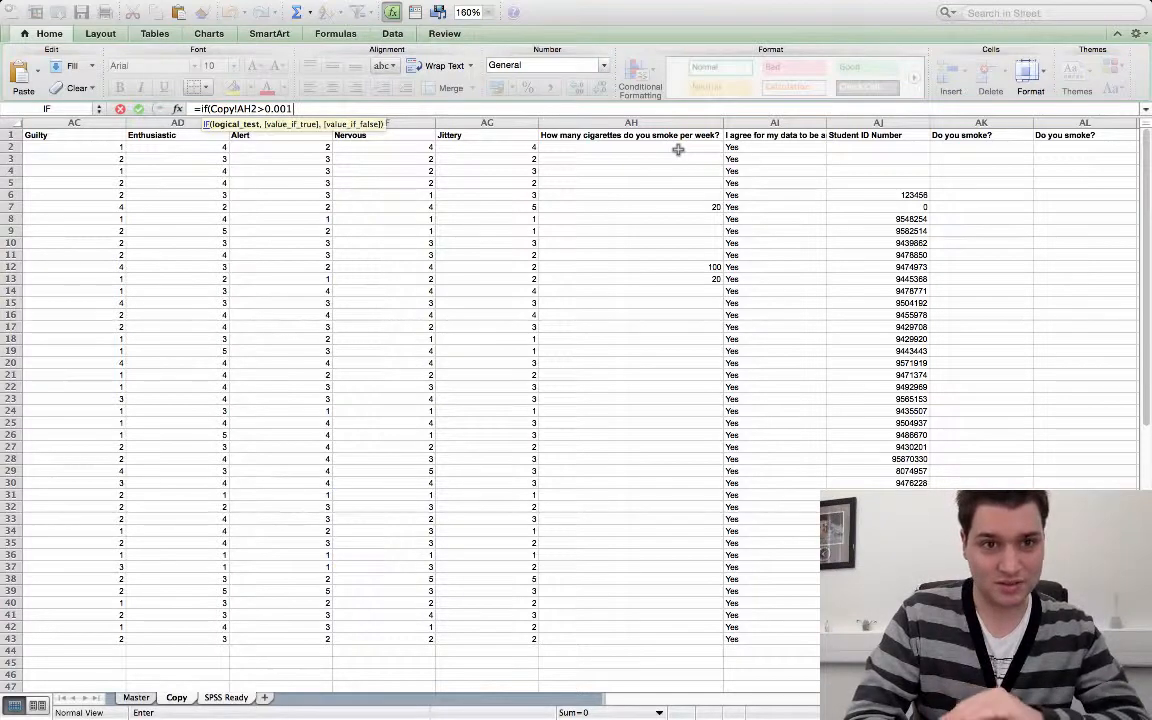
type(",")
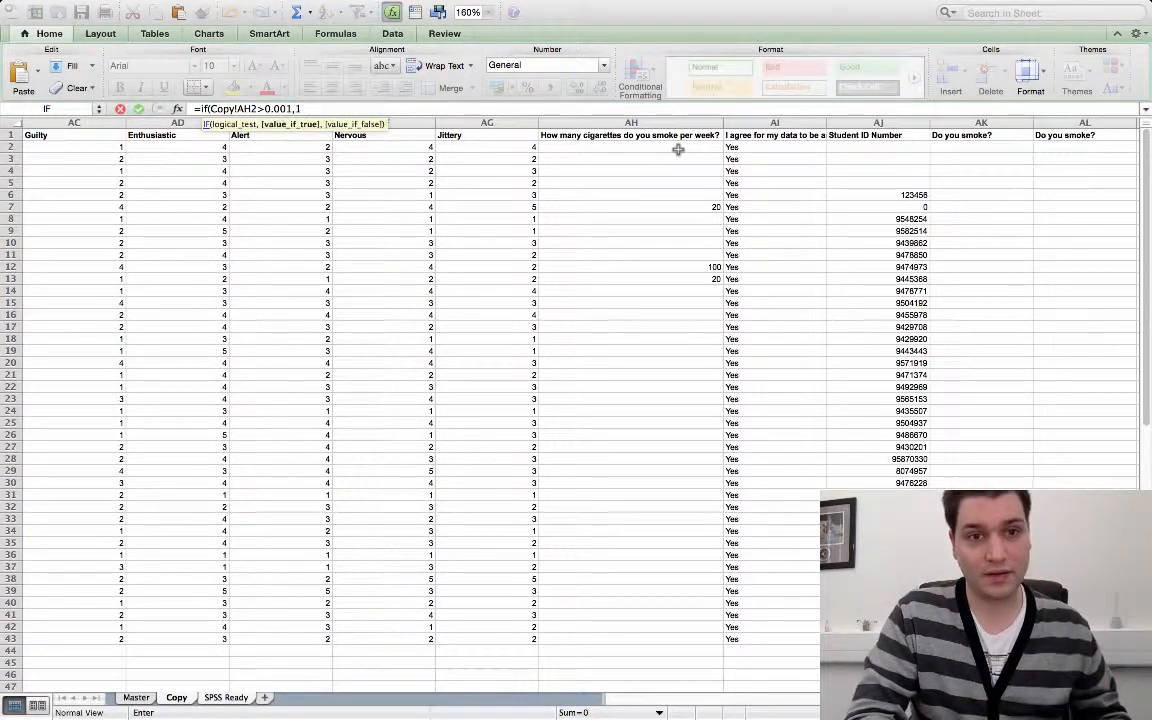
type("1,")
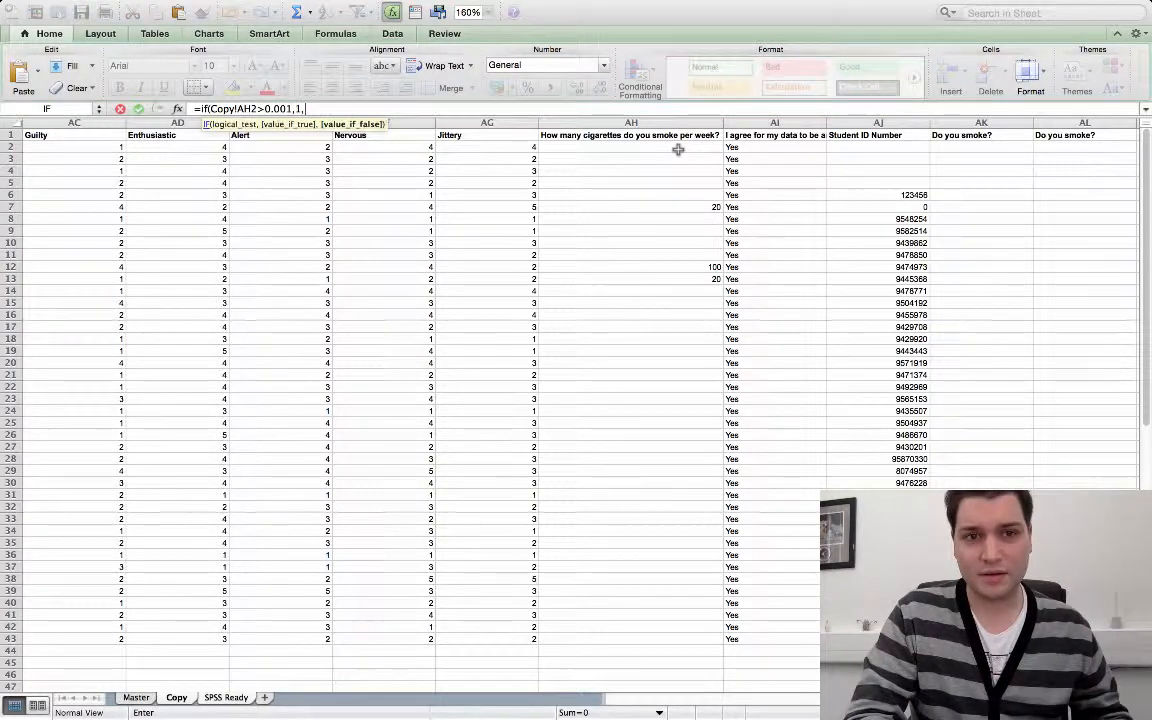
type("2")
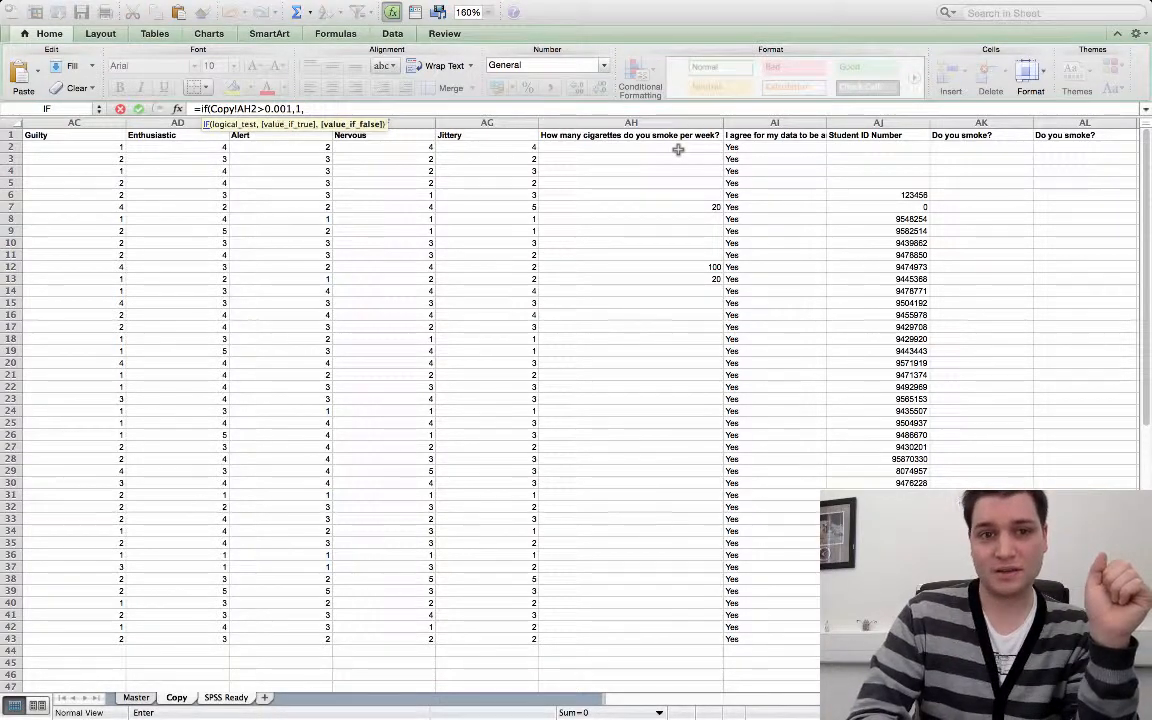
left_click(678, 149)
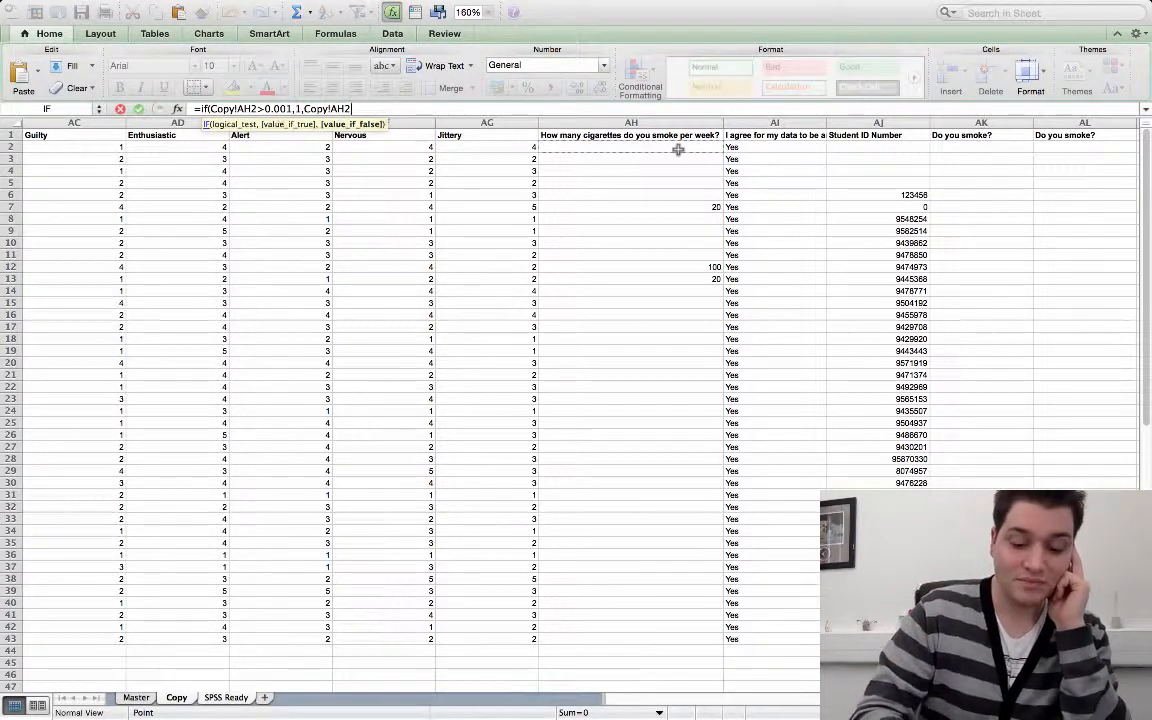
type(")")
key("Return")
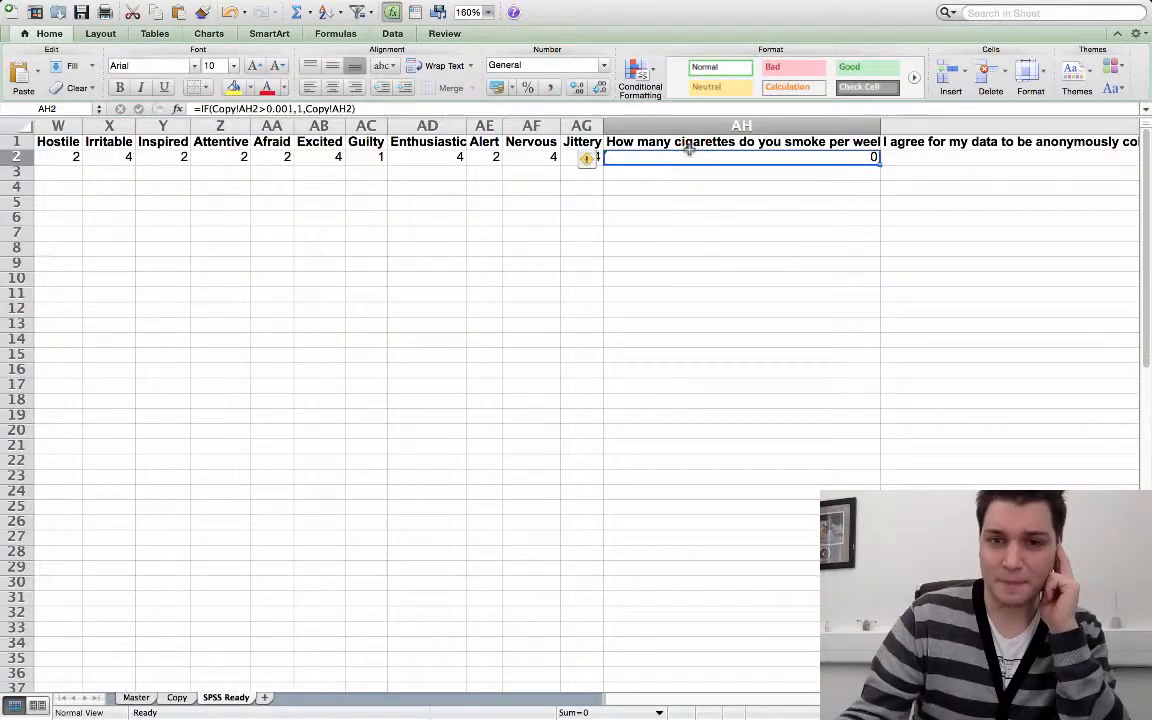
Fill the AH2 formula down column AH to row 27 to test it on the other respondents.
left_click(694, 168)
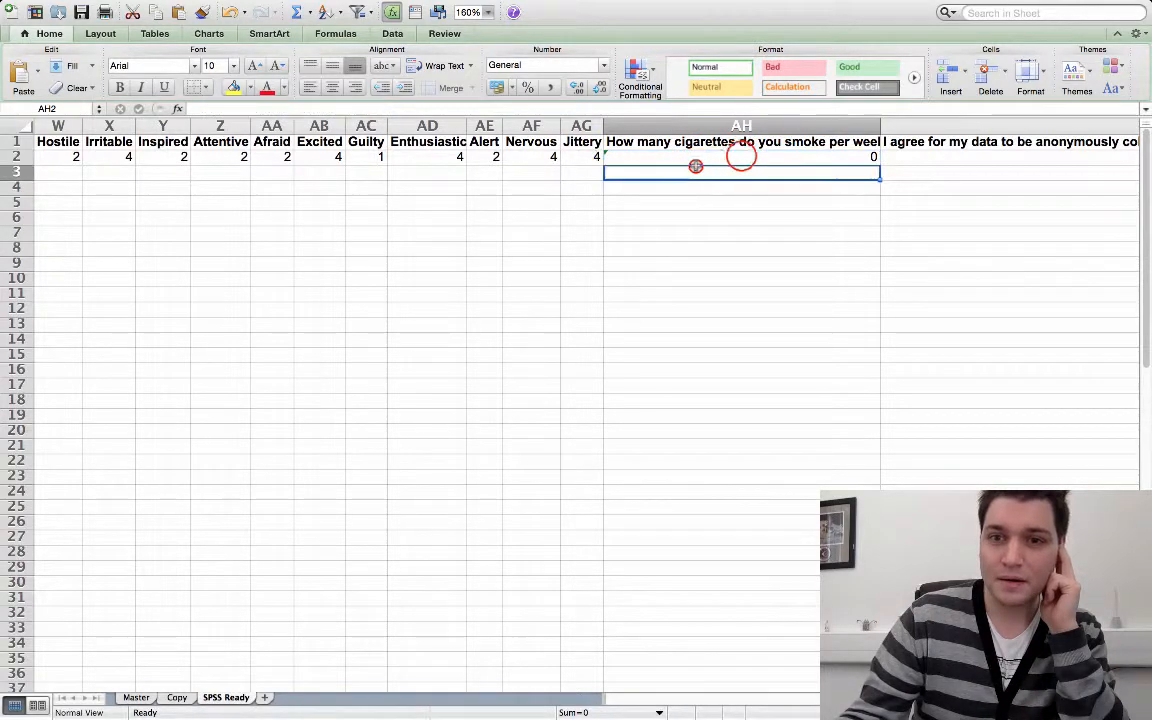
left_click(741, 155)
left_click_drag(875, 161, 878, 540)
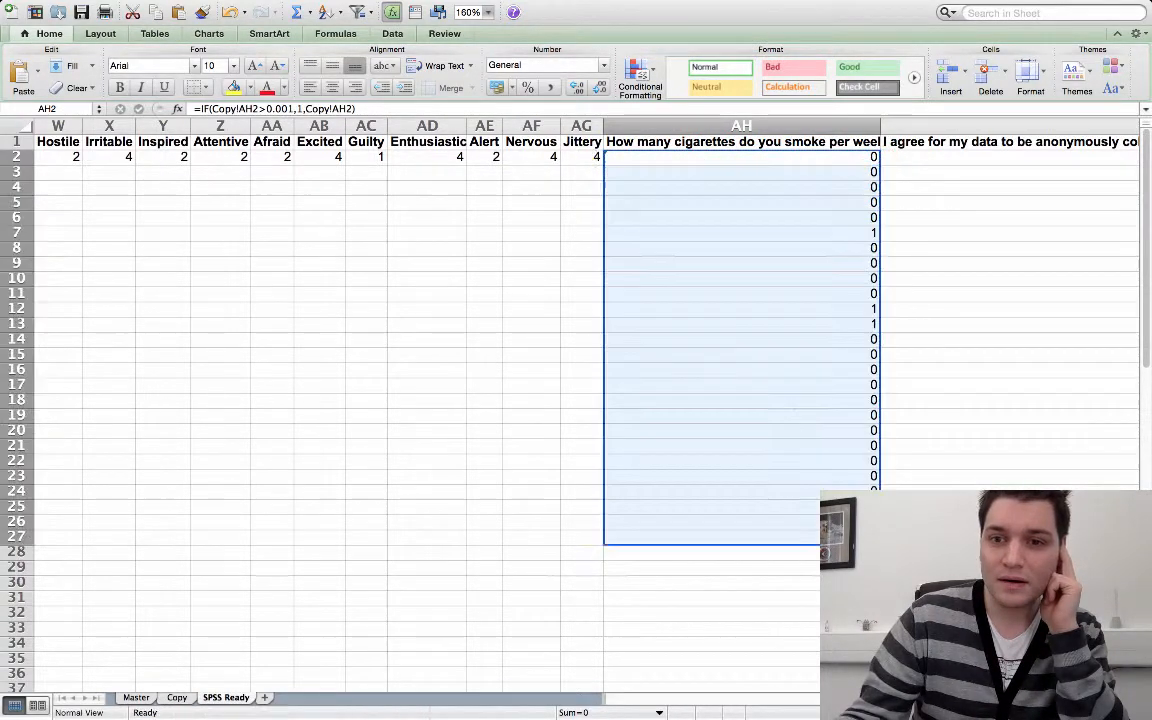
left_click(833, 278)
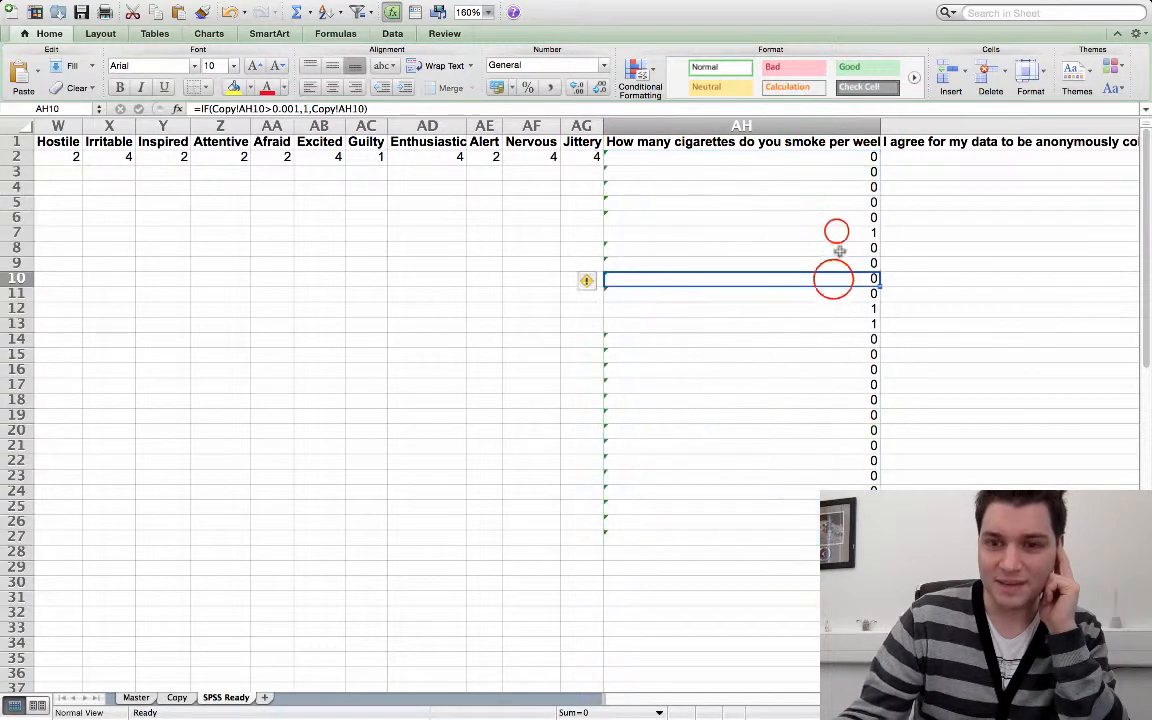
Change the comparison in cell AH7 to less than, giving =IF(Copy!AH7<0.001,1,Copy!AH7).
left_click(834, 230)
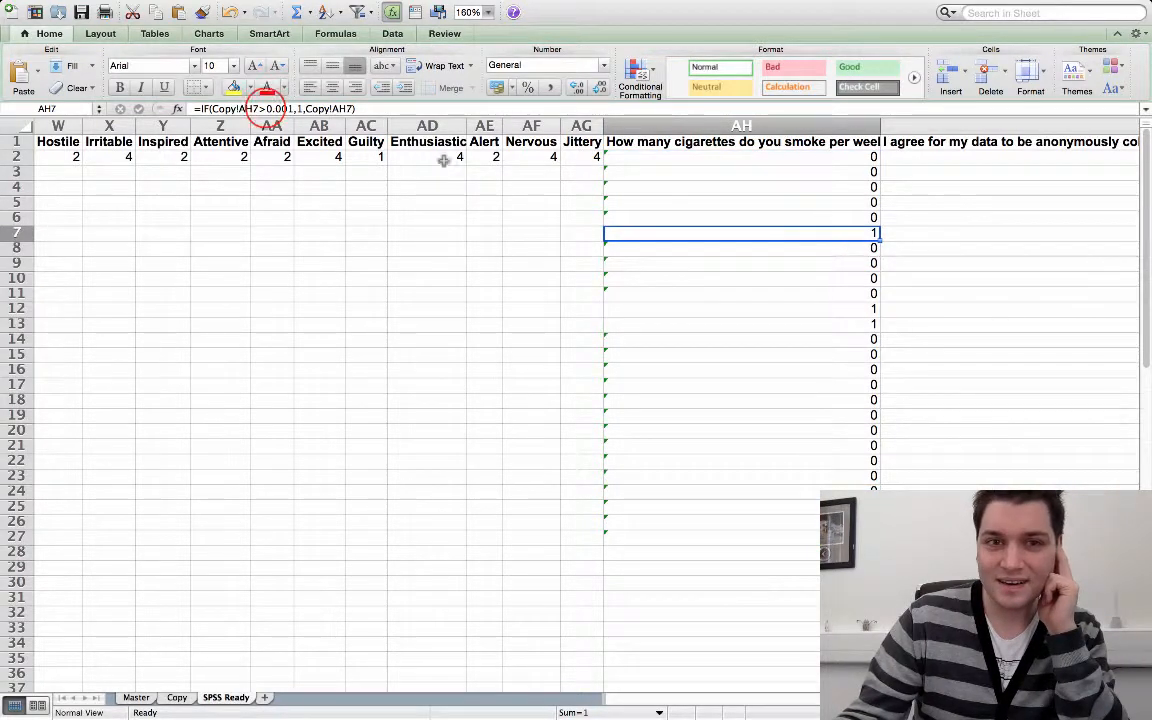
left_click(267, 108)
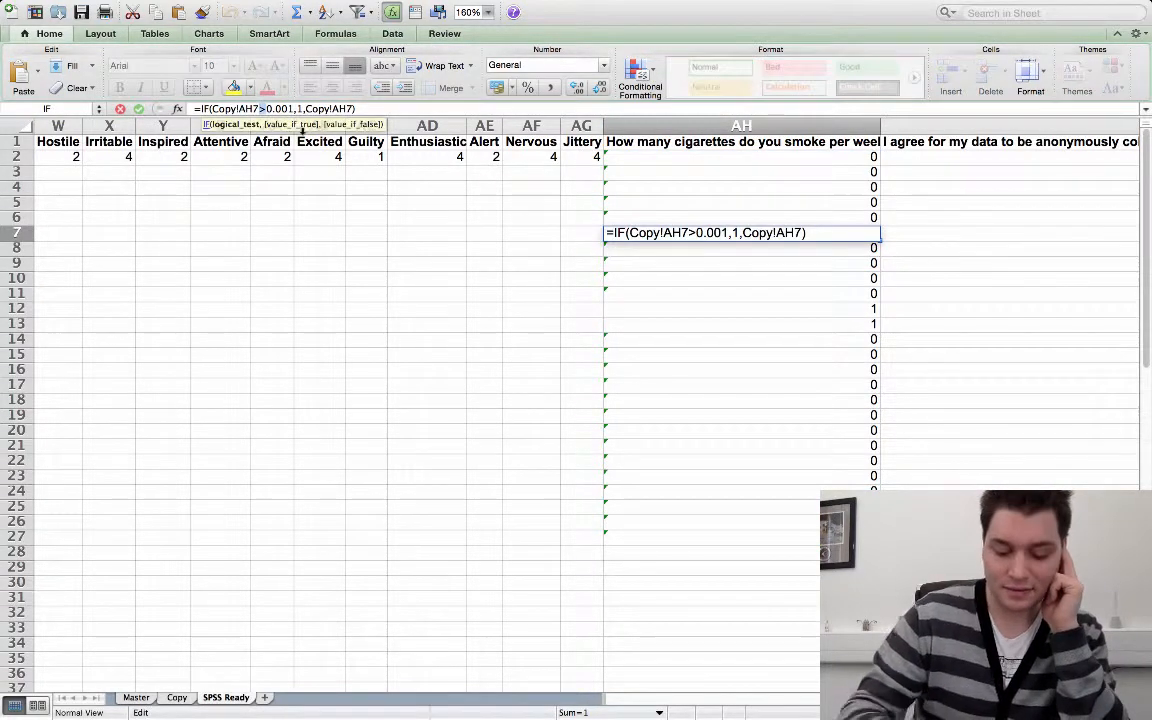
key("Return")
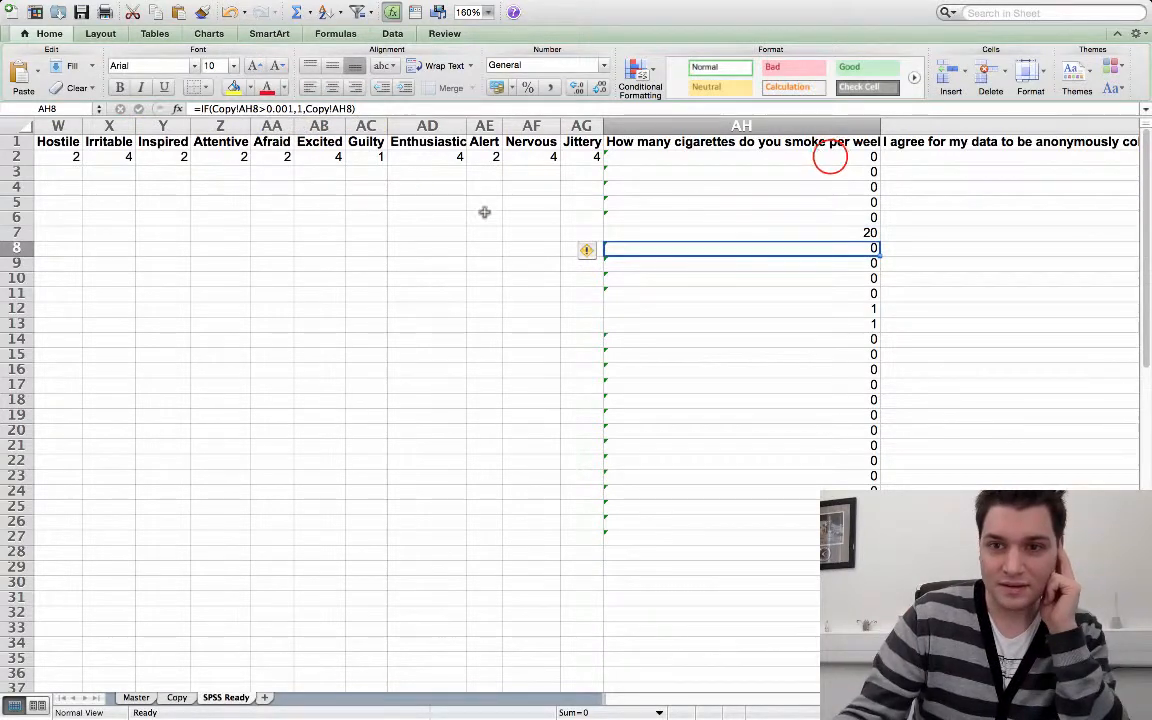
Change the AH2 formula to =IF(Copy!AH2<0.001,1,Copy!AH2) and fill it down column AH to row 27.
left_click(830, 157)
left_click(265, 108)
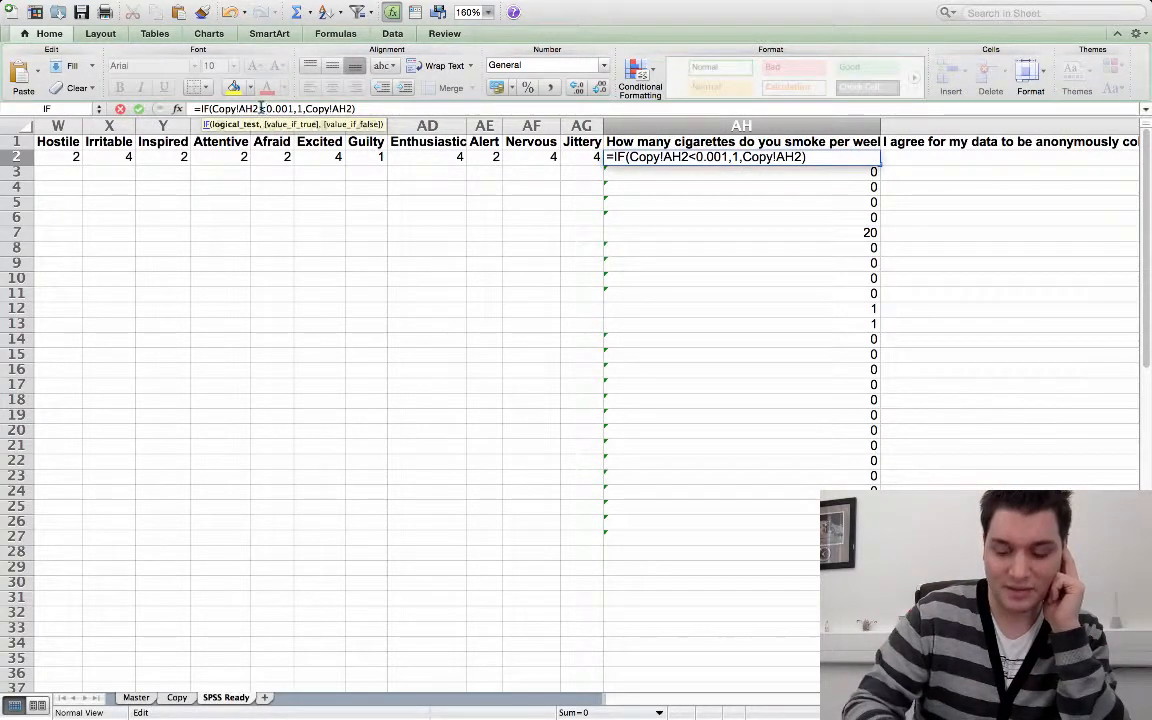
key("Return")
left_click(617, 157)
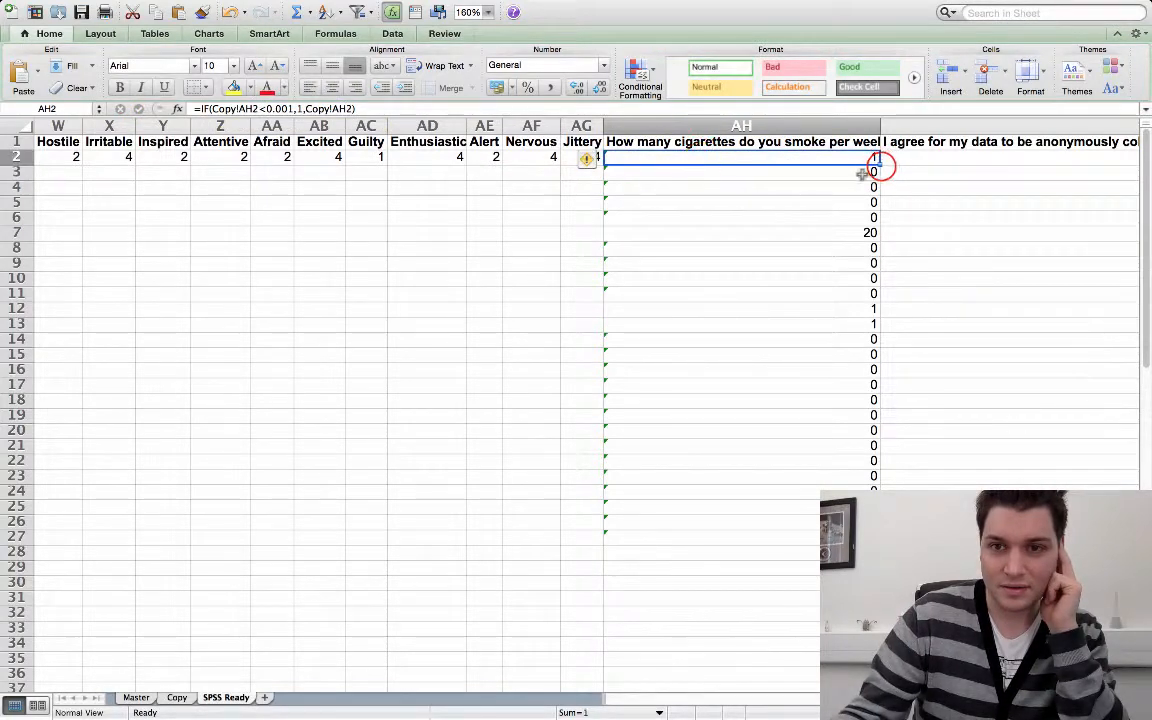
left_click_drag(878, 164, 878, 544)
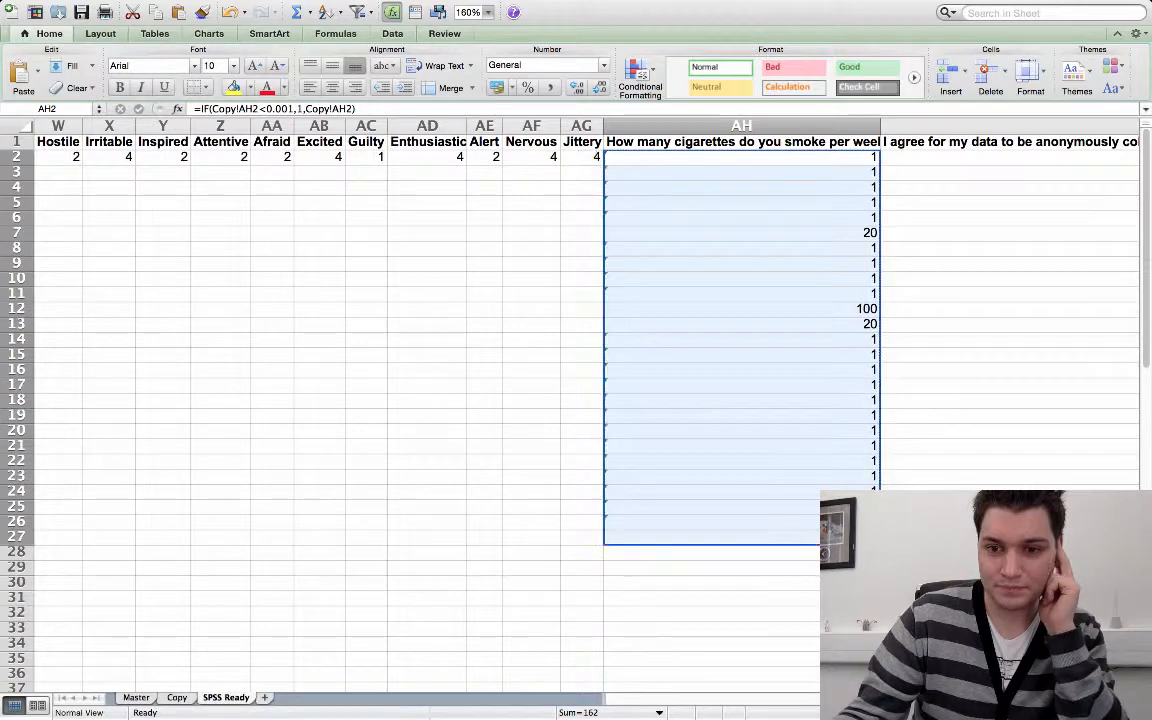
Set the value-if-true in cell AH2 to 0, giving =IF(Copy!AH2<0.001,0,Copy!AH2).
left_click(299, 109)
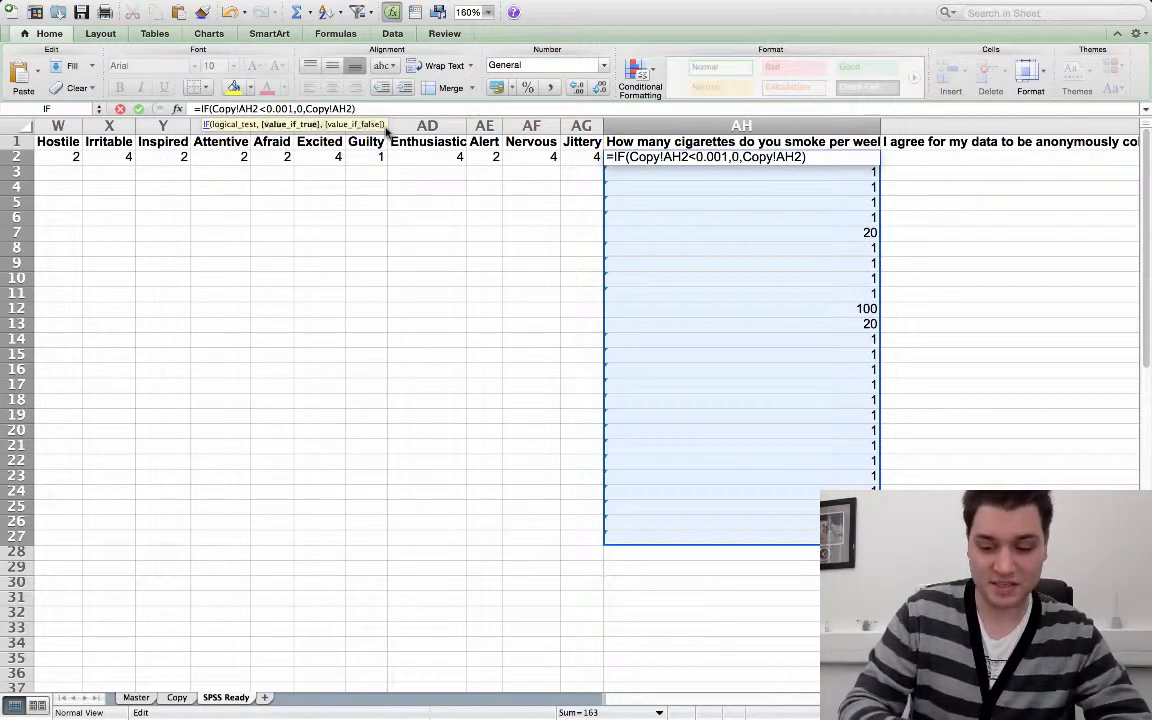
key("Return")
left_click(703, 157)
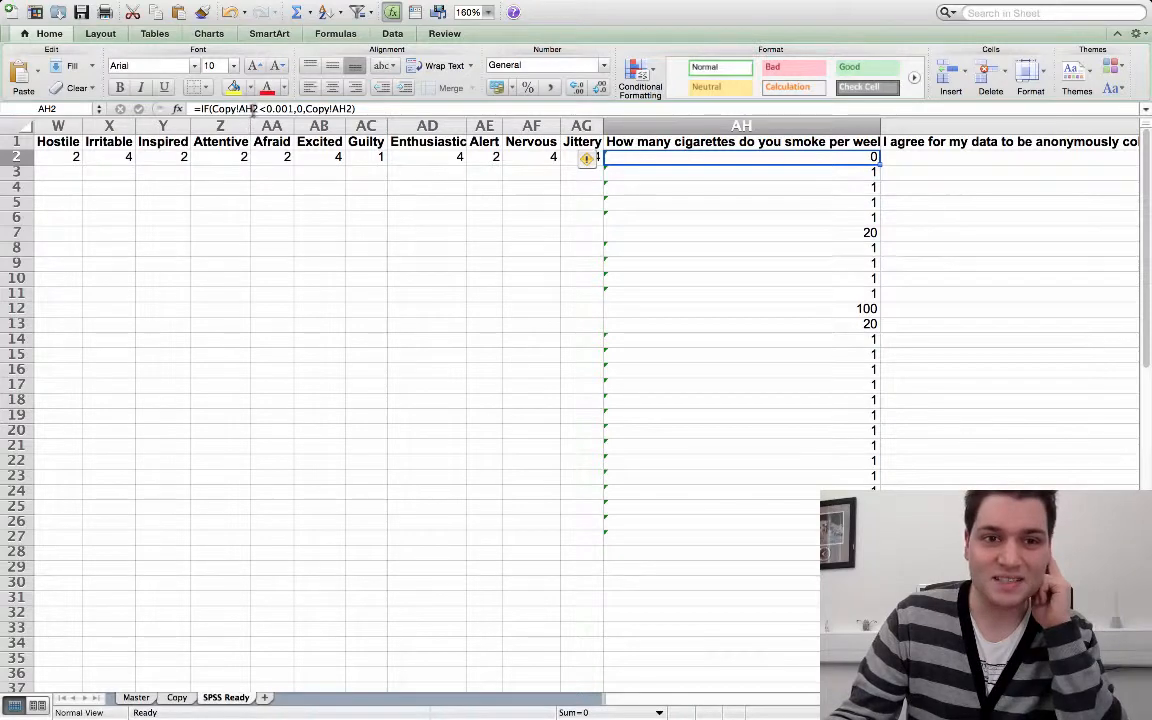
left_click(262, 108)
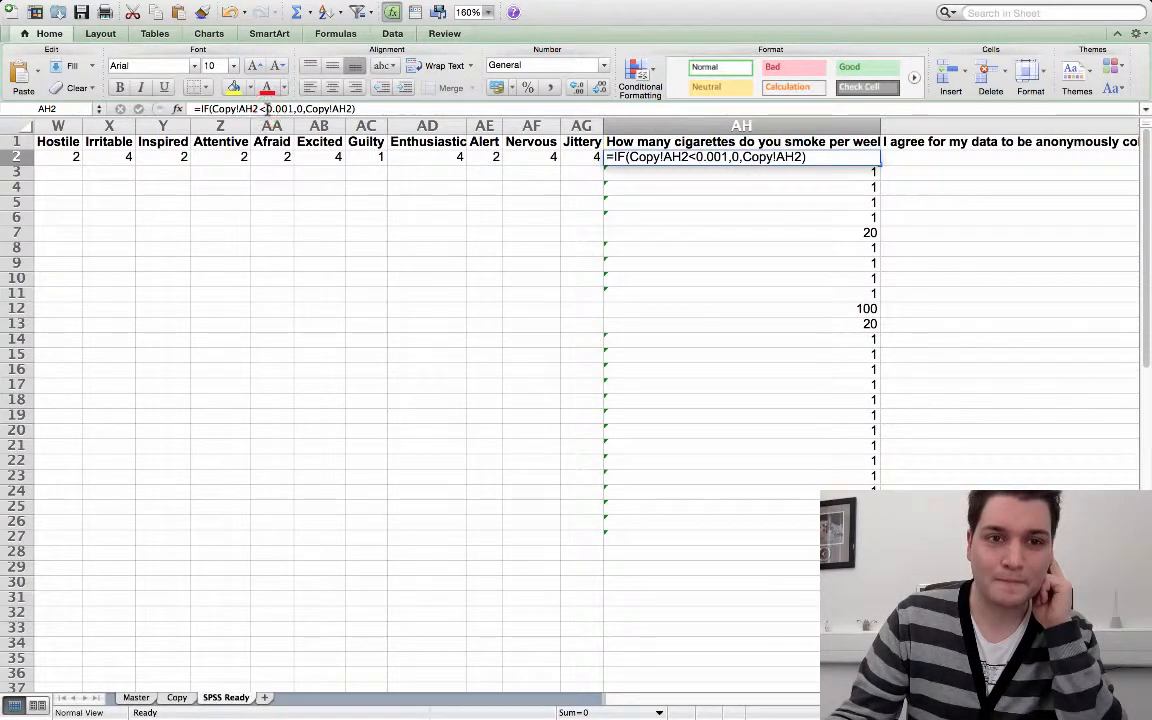
left_click(268, 108)
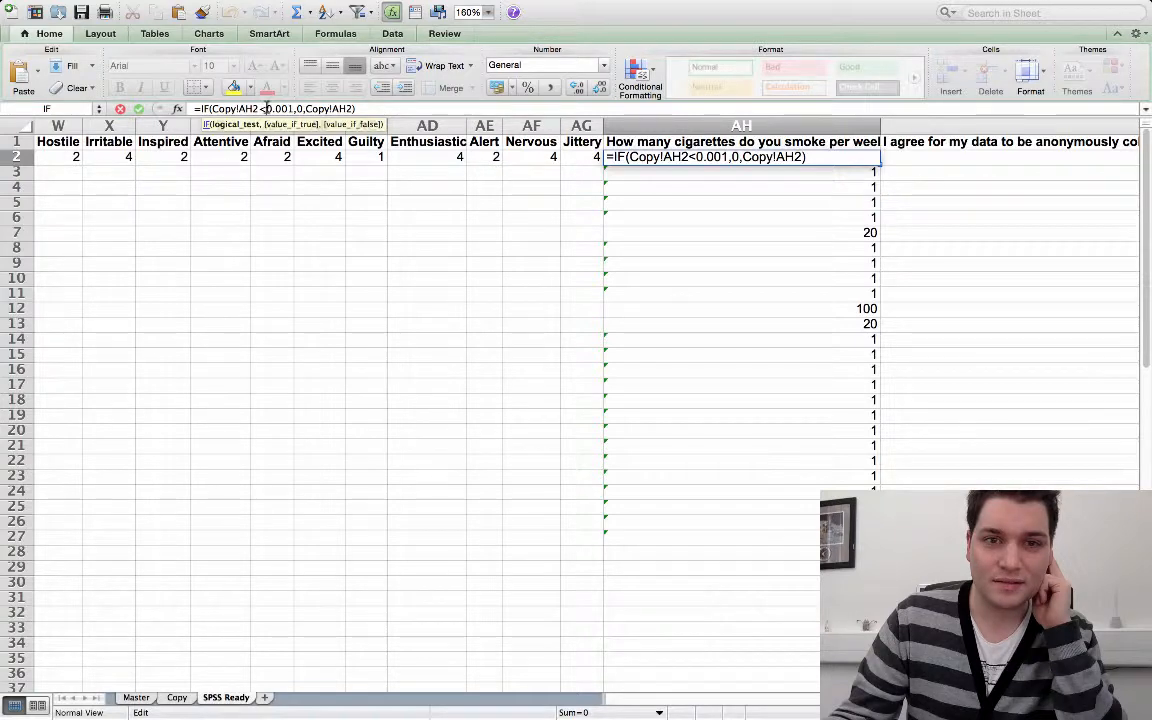
left_click(640, 244)
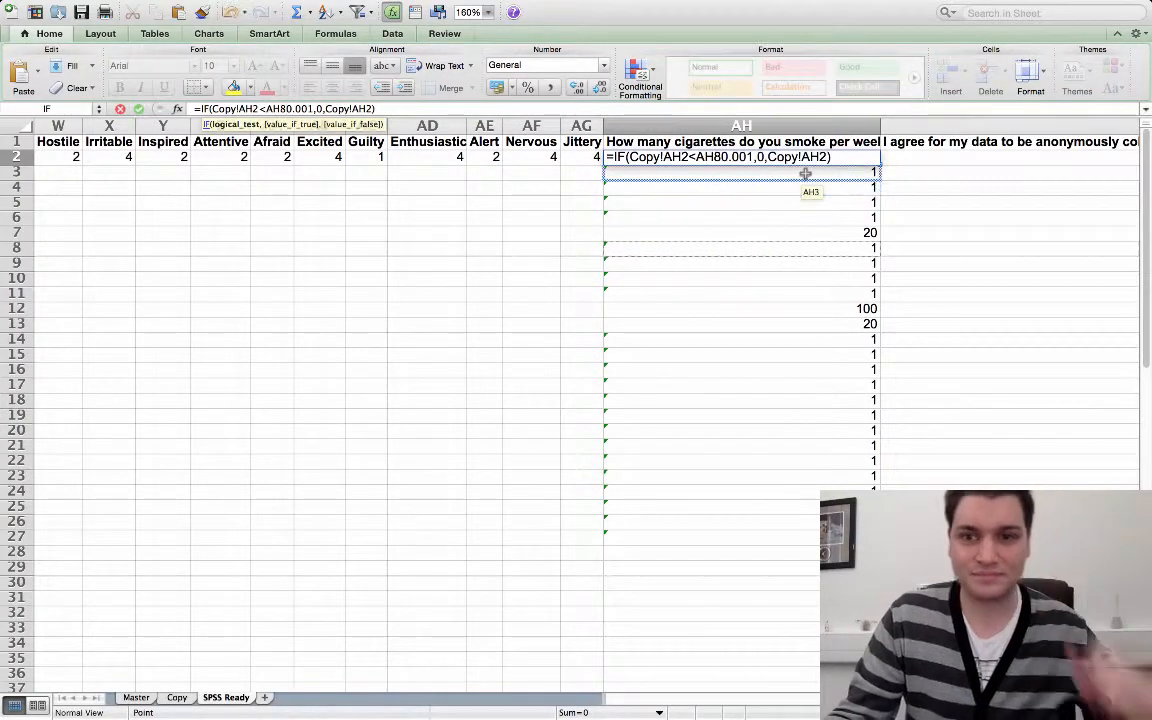
key("Escape")
left_click(851, 158)
key("Escape")
Clear the trial formulas below AH2 in the cigarettes per week column, keeping only the row 2 formula.
left_click(879, 163)
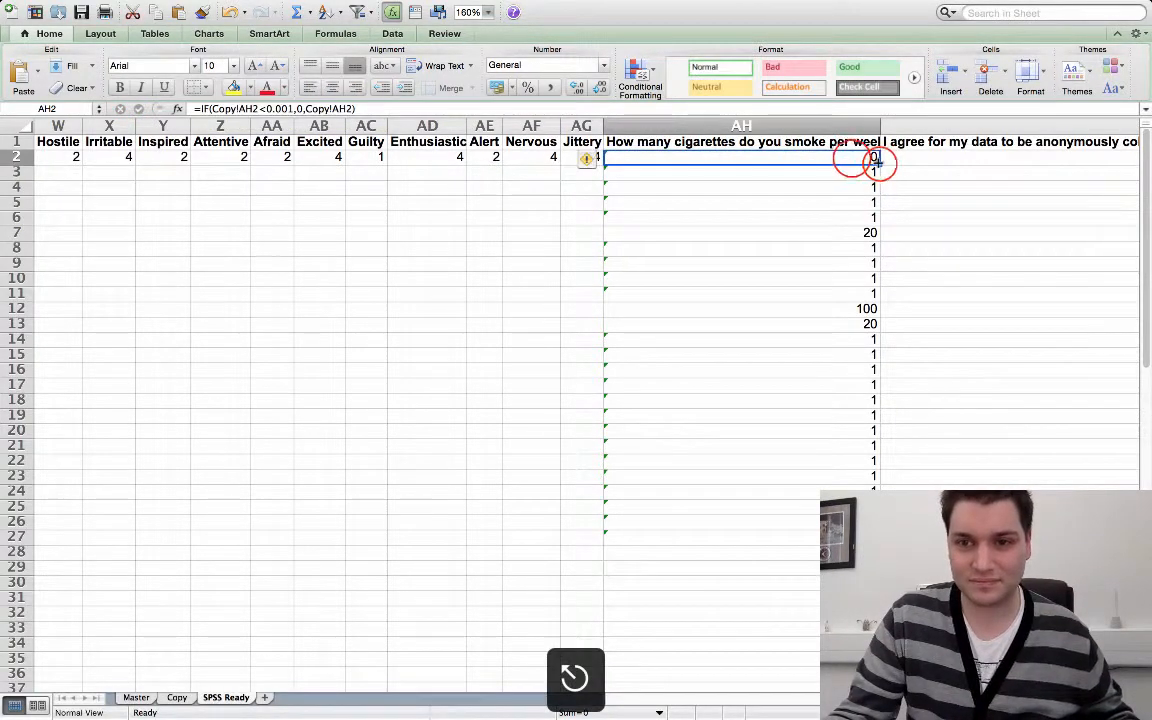
mouse_move(879, 163)
left_mouse_down()
mouse_move(879, 543)
mouse_move(880, 166)
left_mouse_up()
Enter the date 06/03/2015 in cell AI5 under the data consent question.
left_click(941, 207)
key("super+minus")
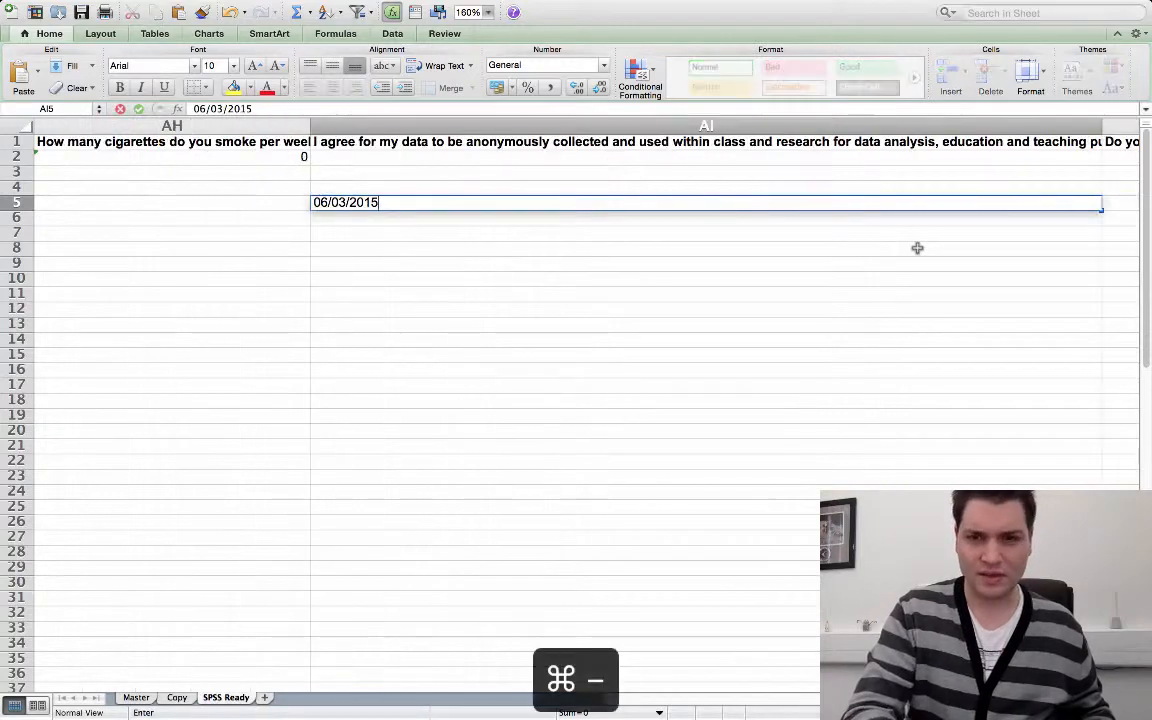
scroll(622, 273, "right", 10)
left_click(550, 278)
scroll(555, 270, "left", 10)
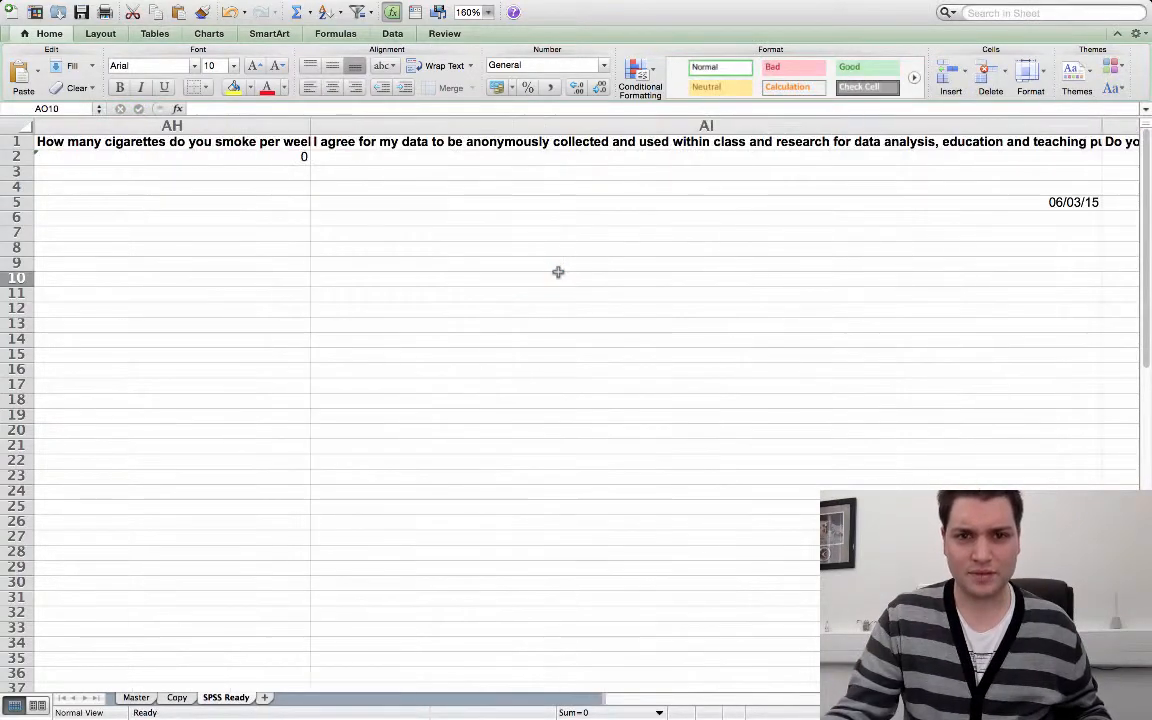
Start a formula with = in cell AI2 under the data consent question.
left_click(449, 127)
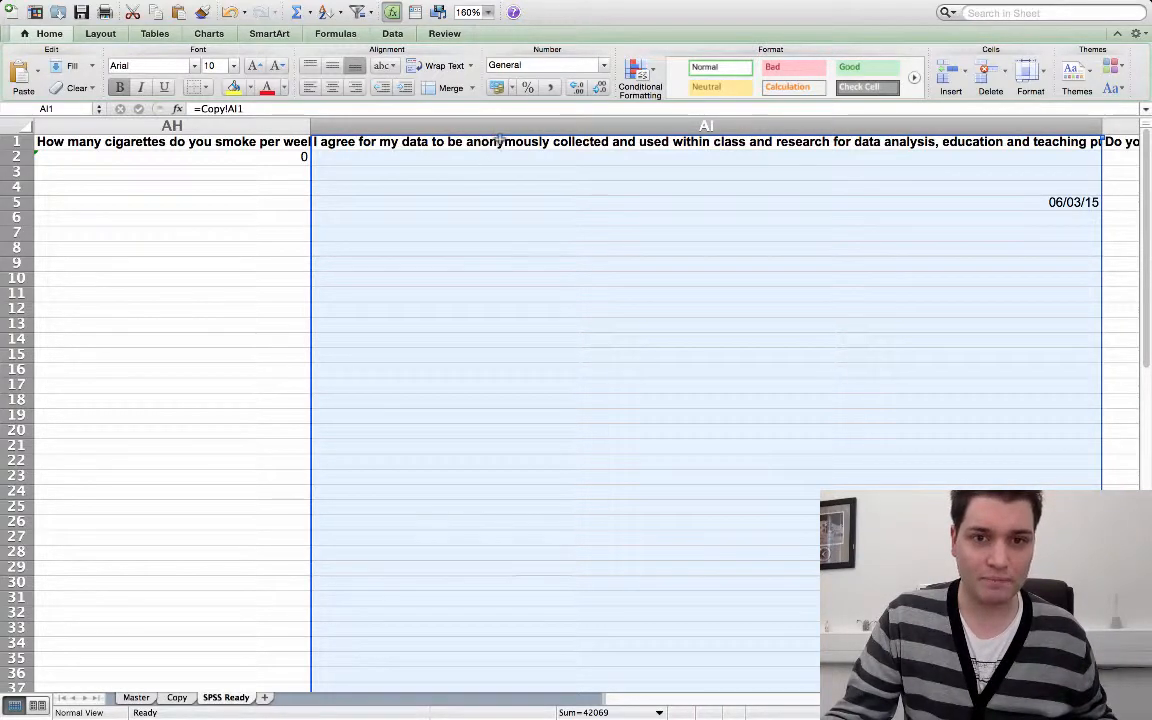
left_click(531, 155)
type("=")
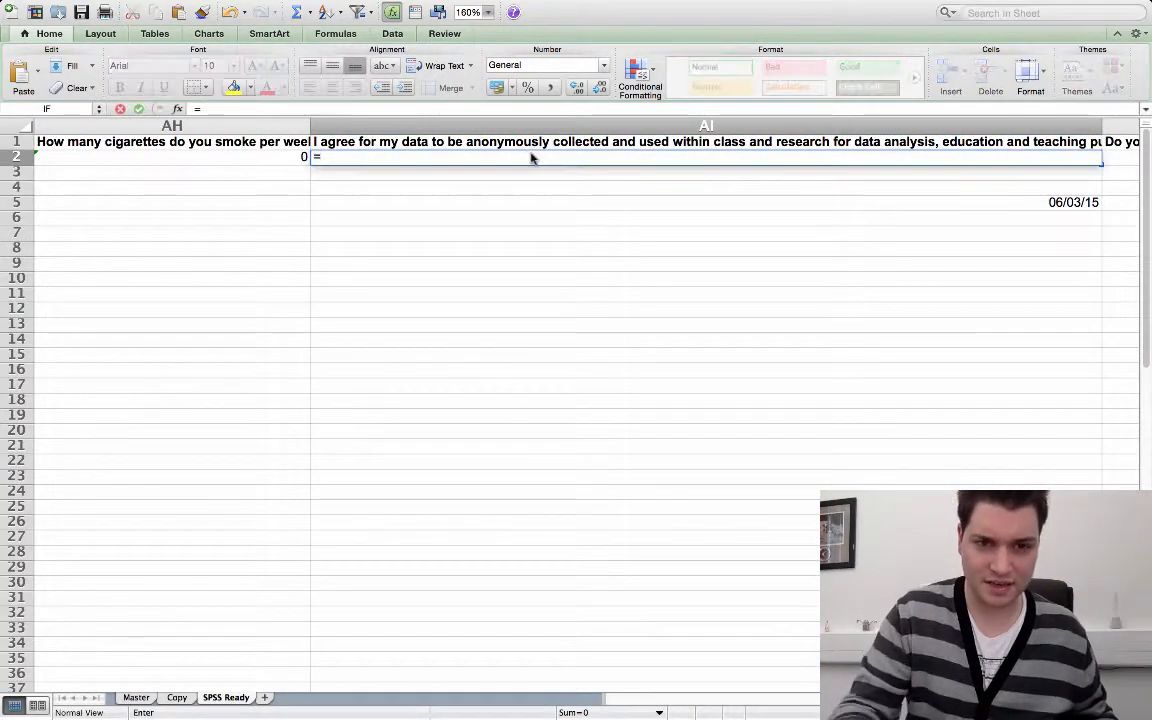
left_click(168, 690)
left_click(174, 697)
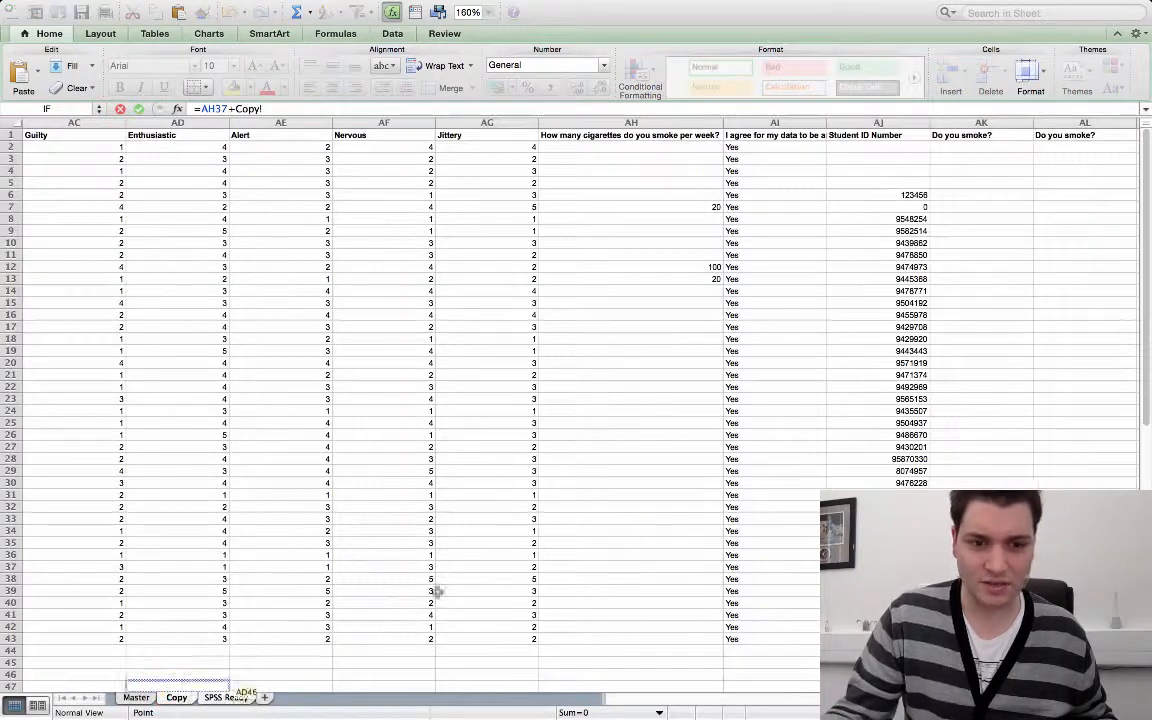
left_click(219, 699)
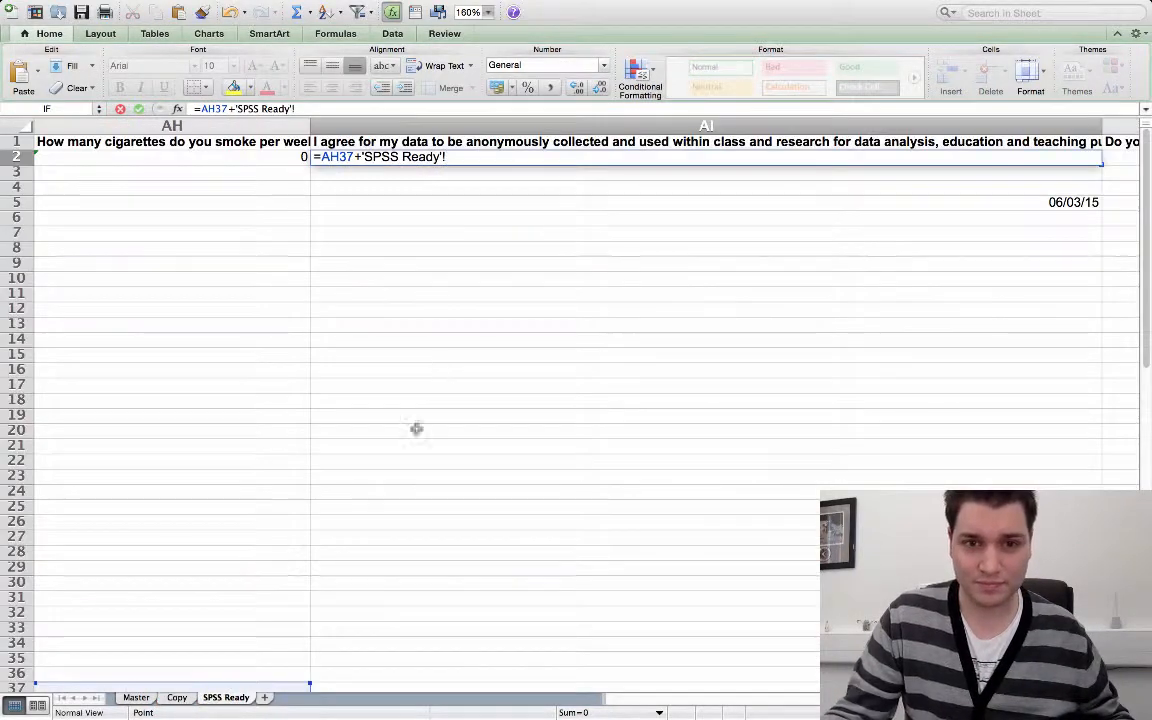
key("BackSpace")
key("BackSpace")
key("BackSpace")
key("BackSpace")
key("BackSpace")
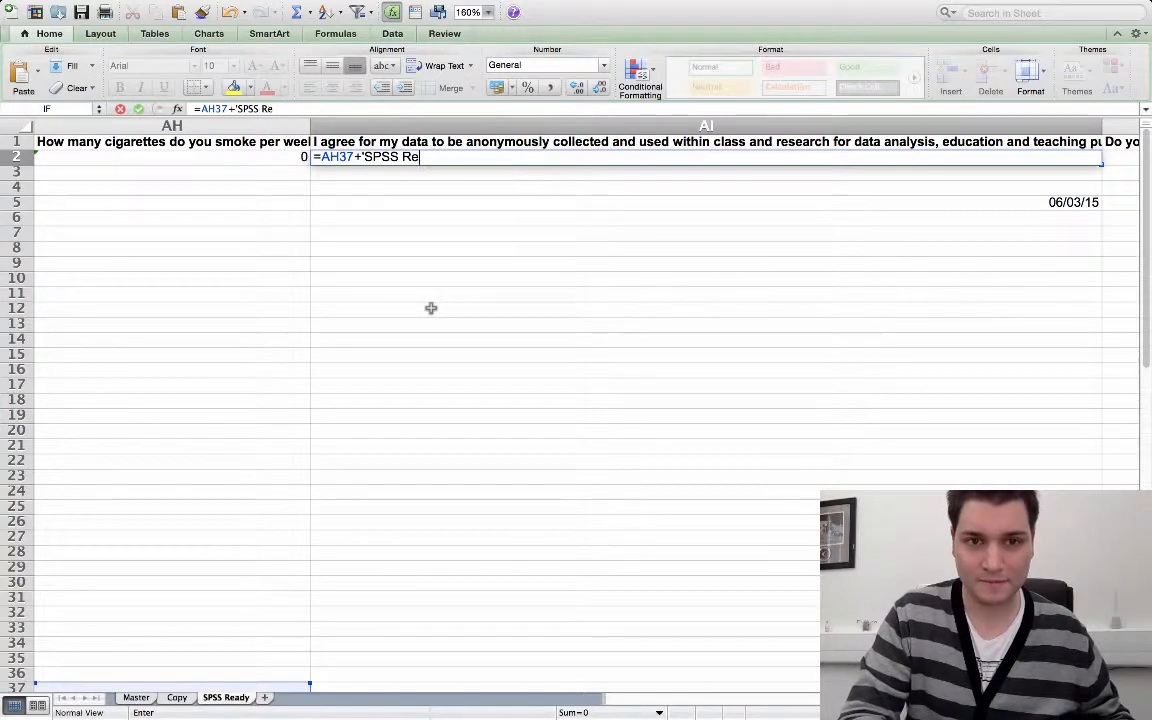
key("BackSpace")
key("BackSpace")
key("BackSpace")
key("BackSpace")
key("BackSpace")
key("BackSpace")
key("BackSpace")
key("BackSpace")
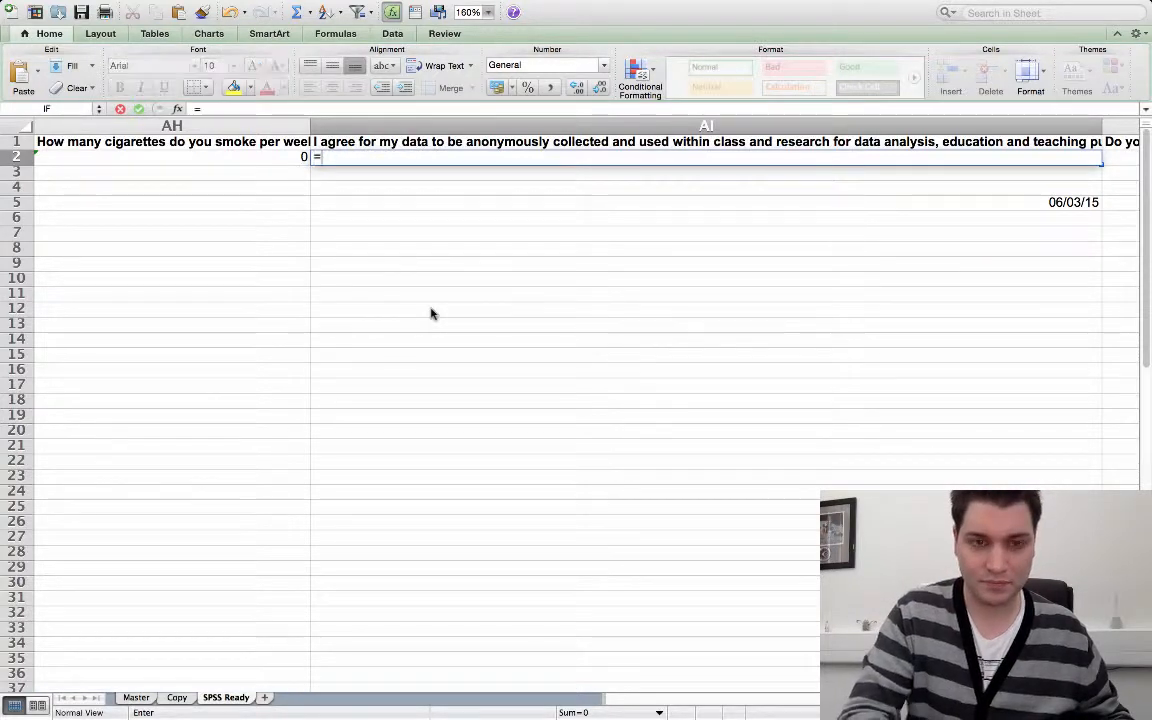
Complete the AI2 formula as a link to the first consent answer, cell AI2 on the Copy sheet.
left_click(167, 697)
left_click(742, 150)
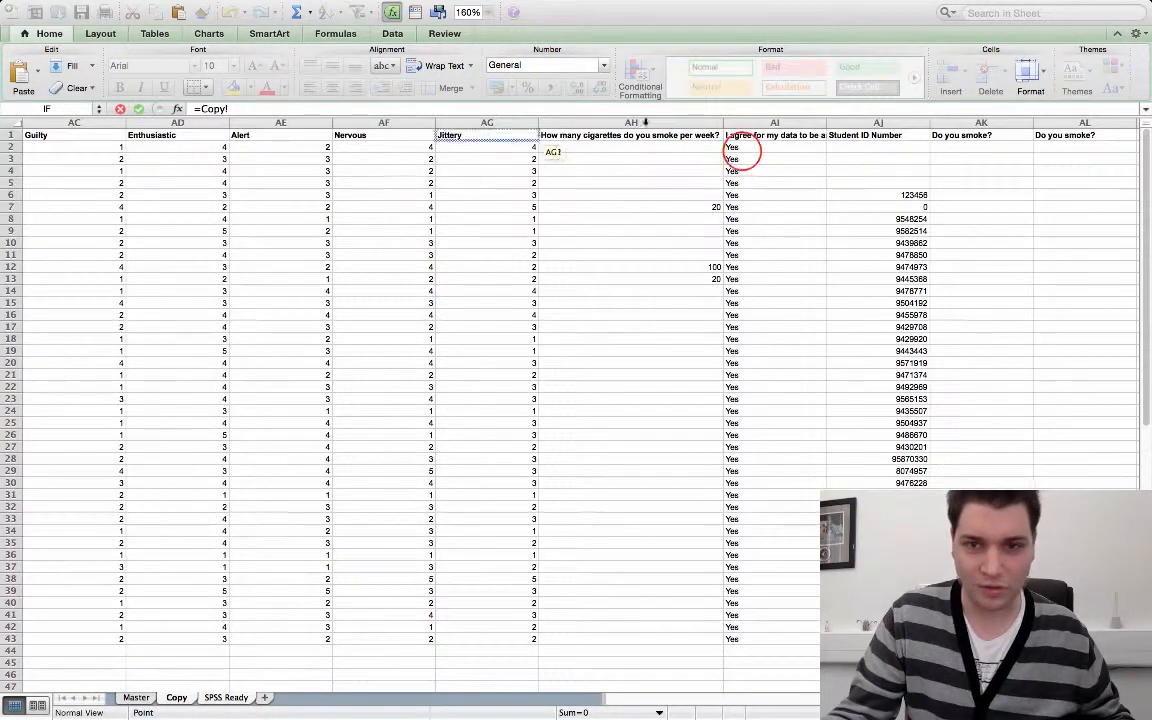
key("Return")
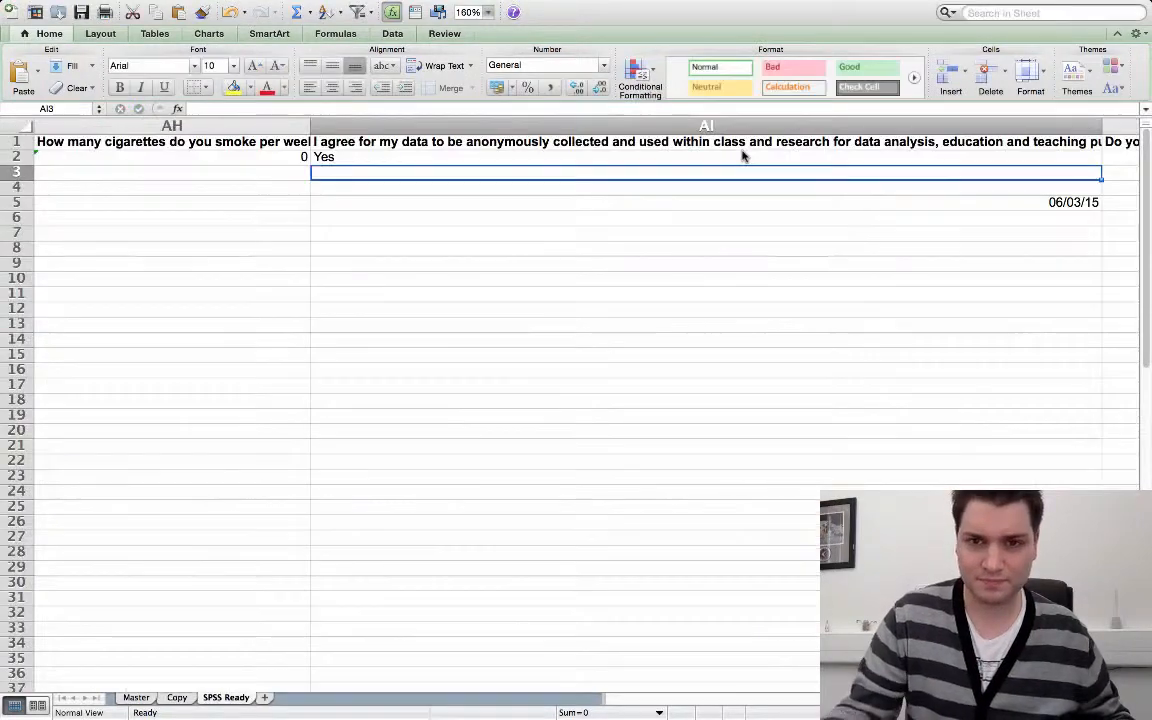
Delete the two empty "Do you smoke?" columns, AK and AL, from the Copy sheet.
scroll(513, 462, "right", 2)
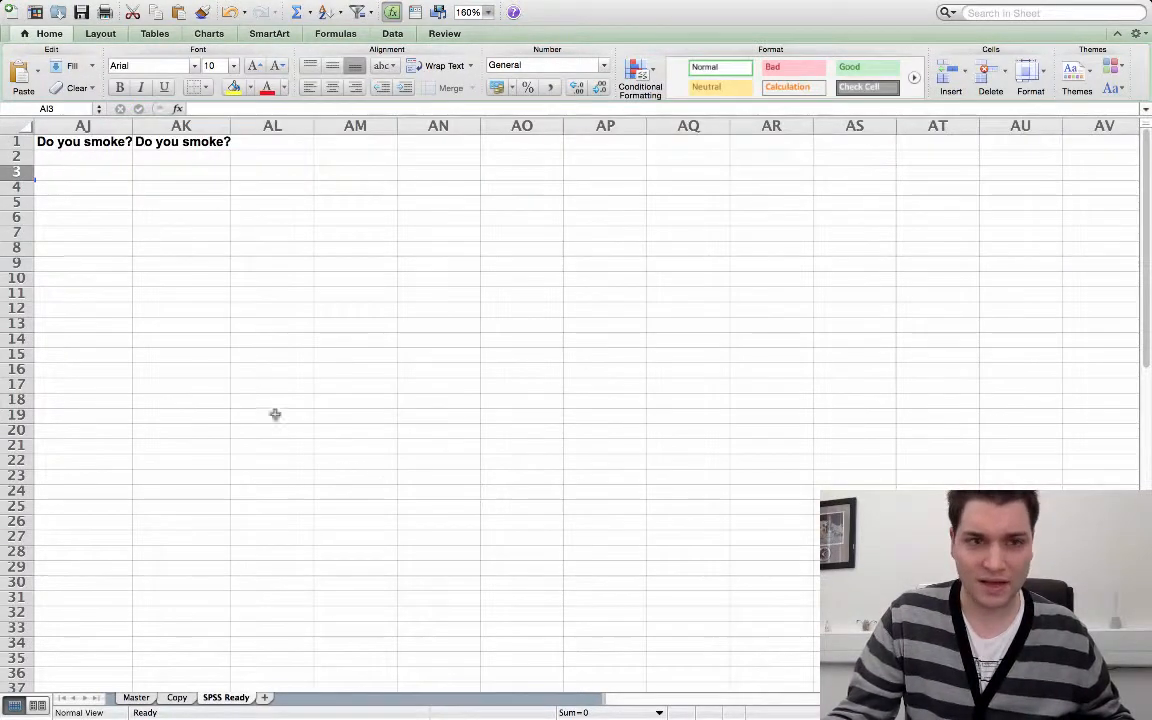
scroll(275, 411, "left", 2)
left_click(857, 162)
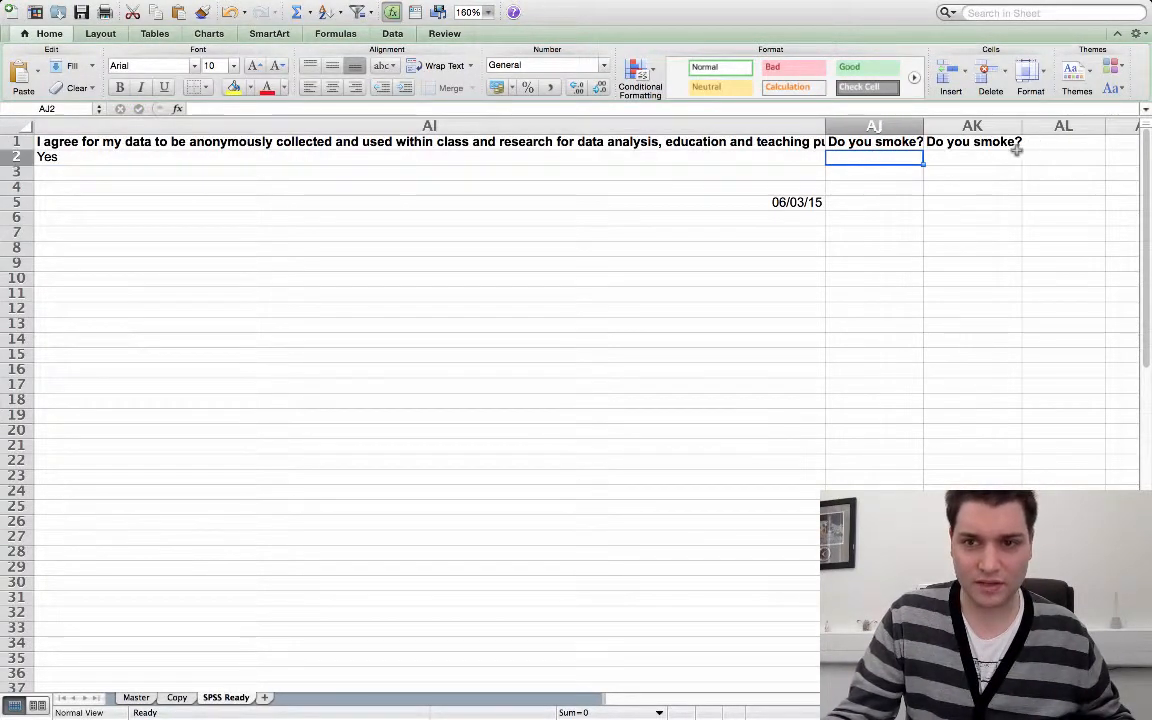
left_click(168, 698)
left_click(170, 698)
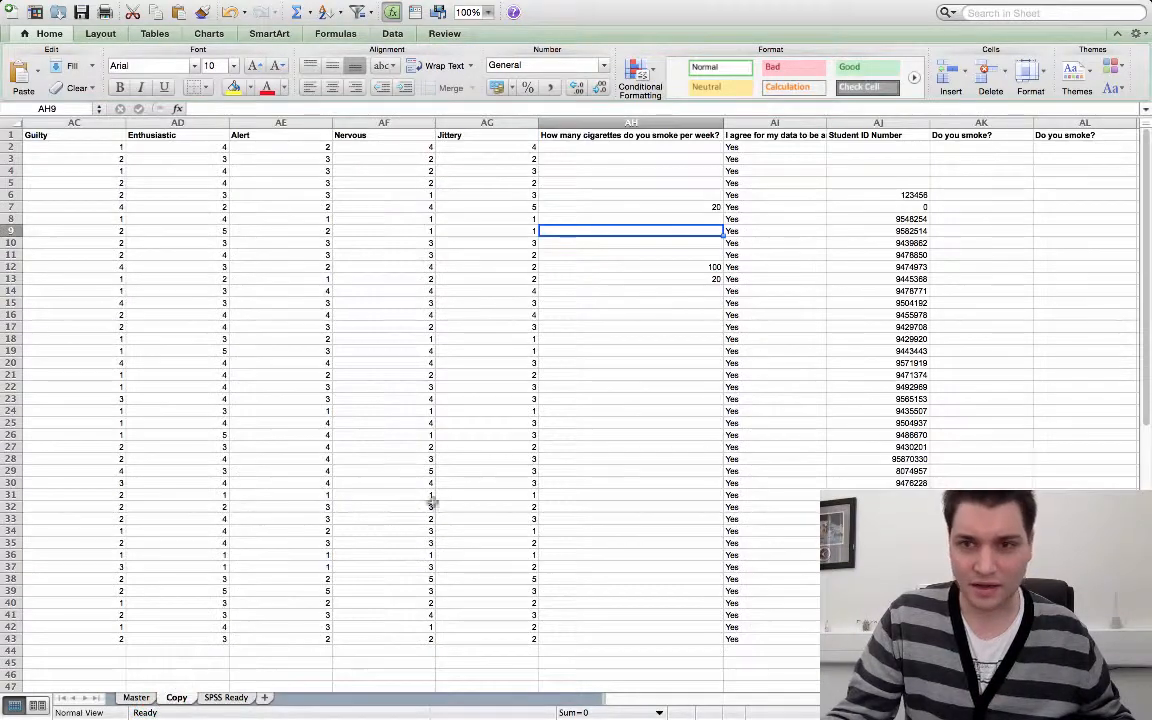
scroll(495, 450, "right", 3)
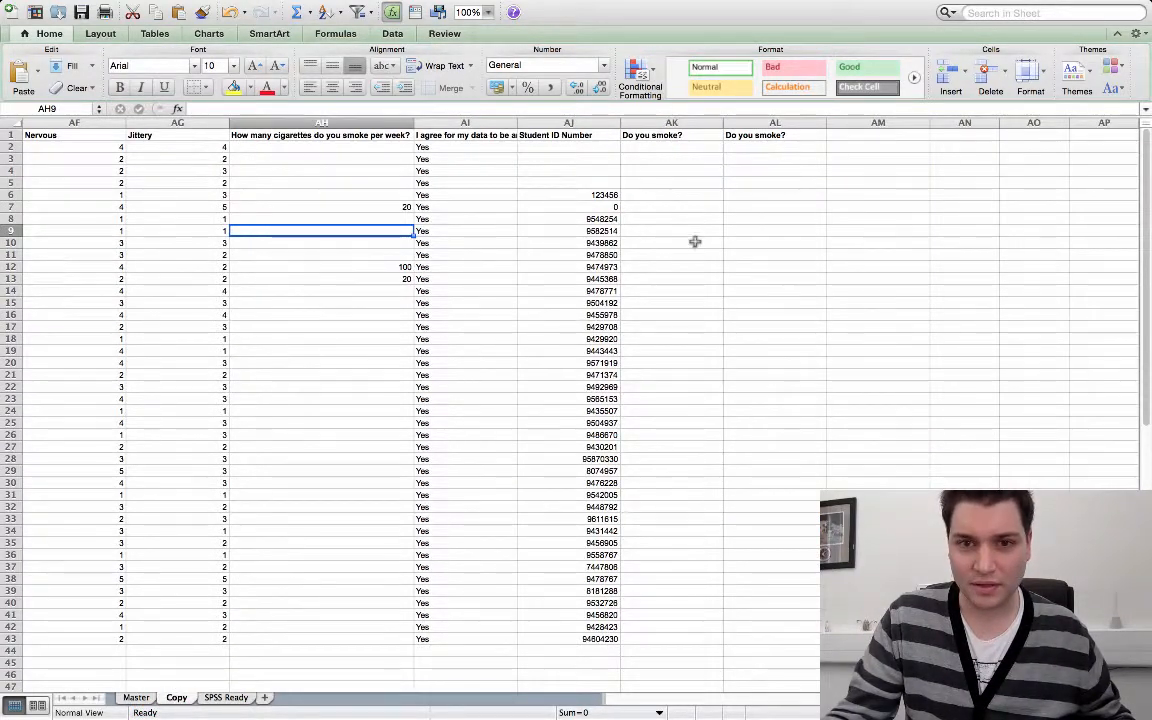
left_click_drag(661, 121, 784, 121)
left_click(694, 233)
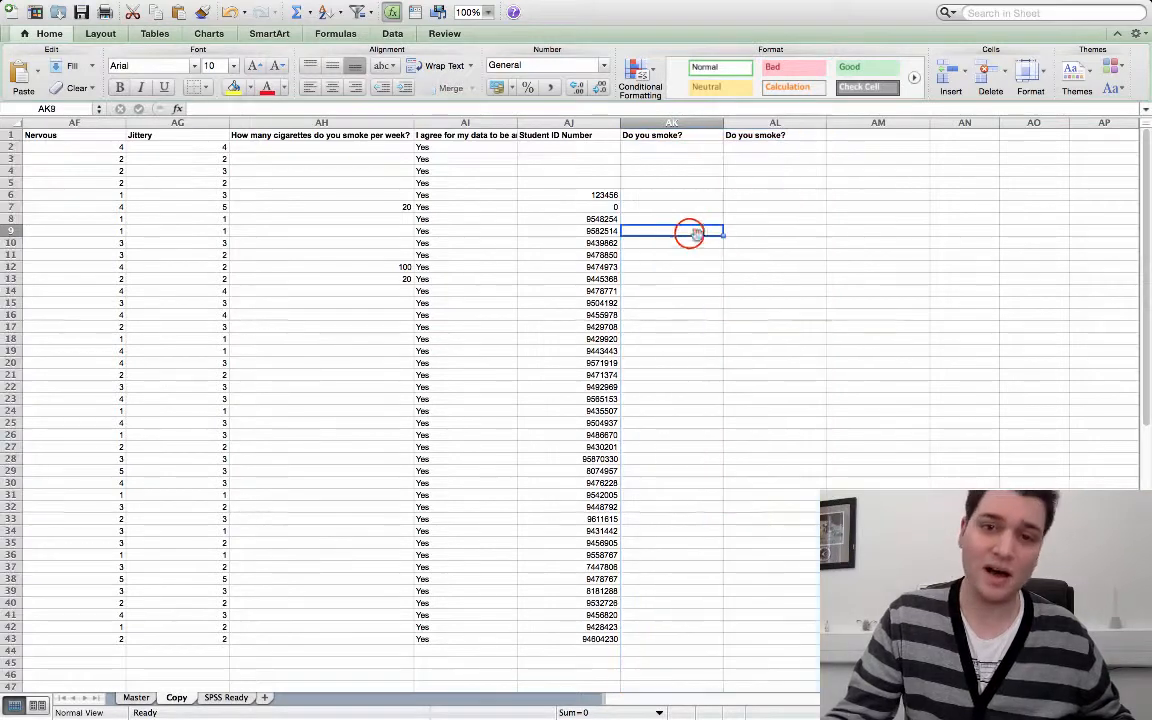
left_click_drag(689, 121, 766, 121)
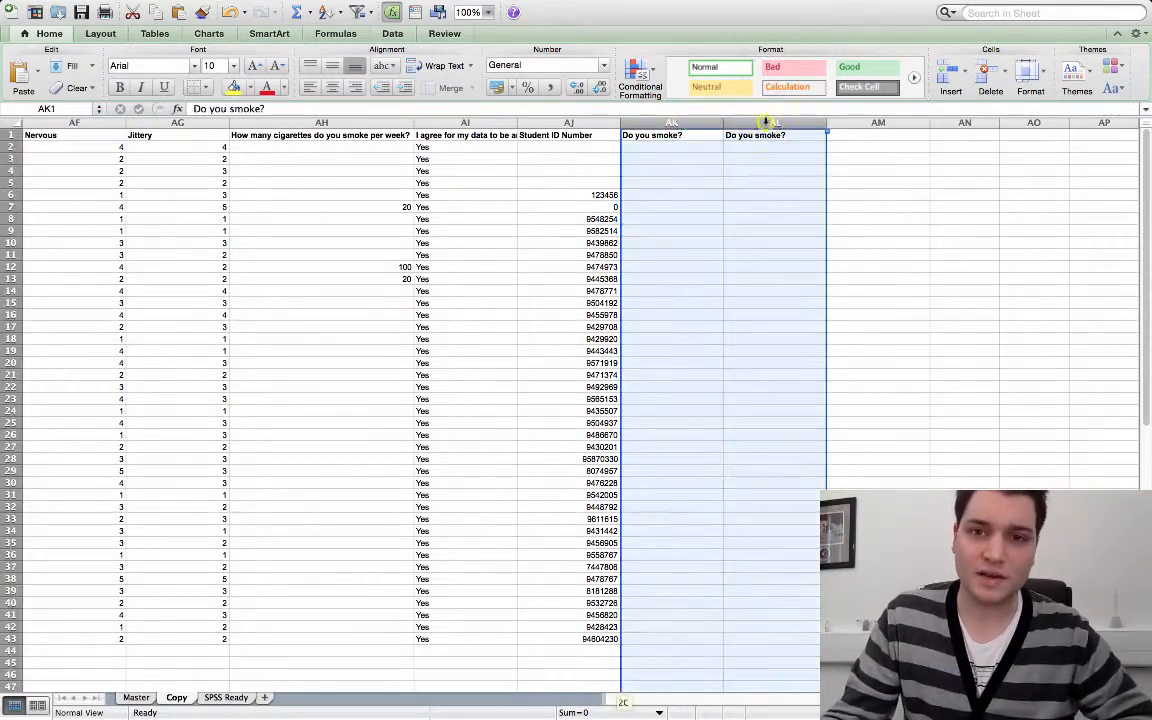
right_click(766, 121)
left_click(866, 216)
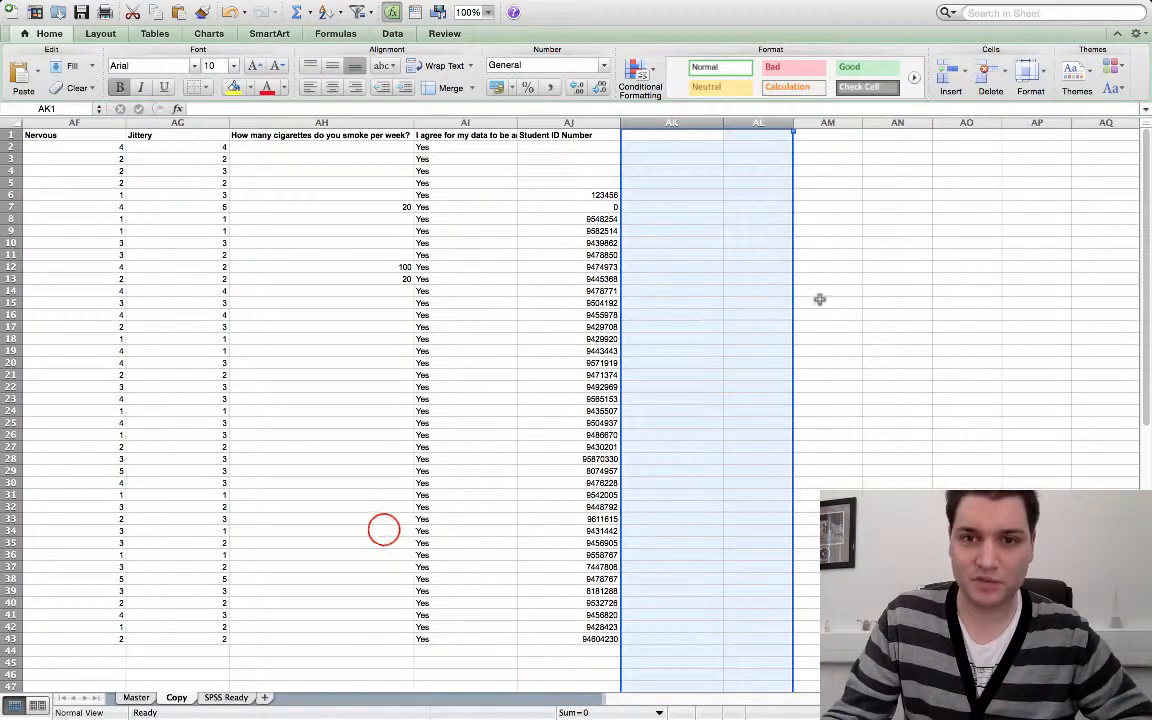
left_click(383, 529)
scroll(416, 499, "left", 2)
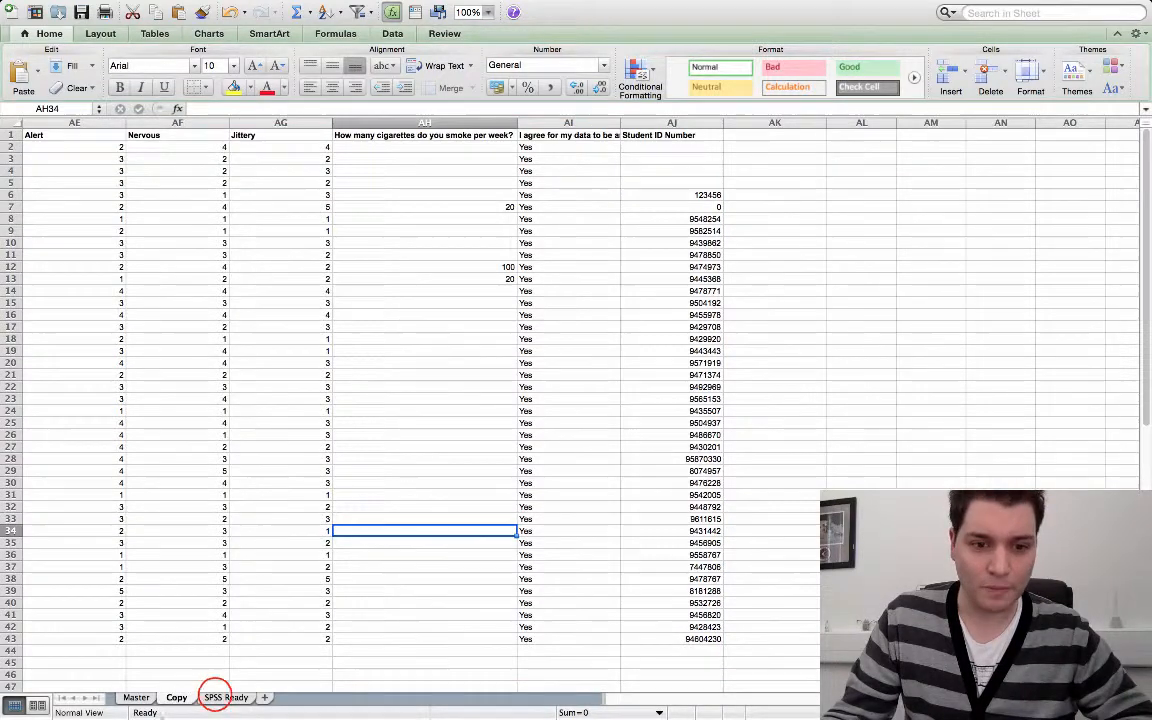
Delete columns AJ and AK, whose headers show #REF!, from the SPSS Ready sheet.
left_click(215, 697)
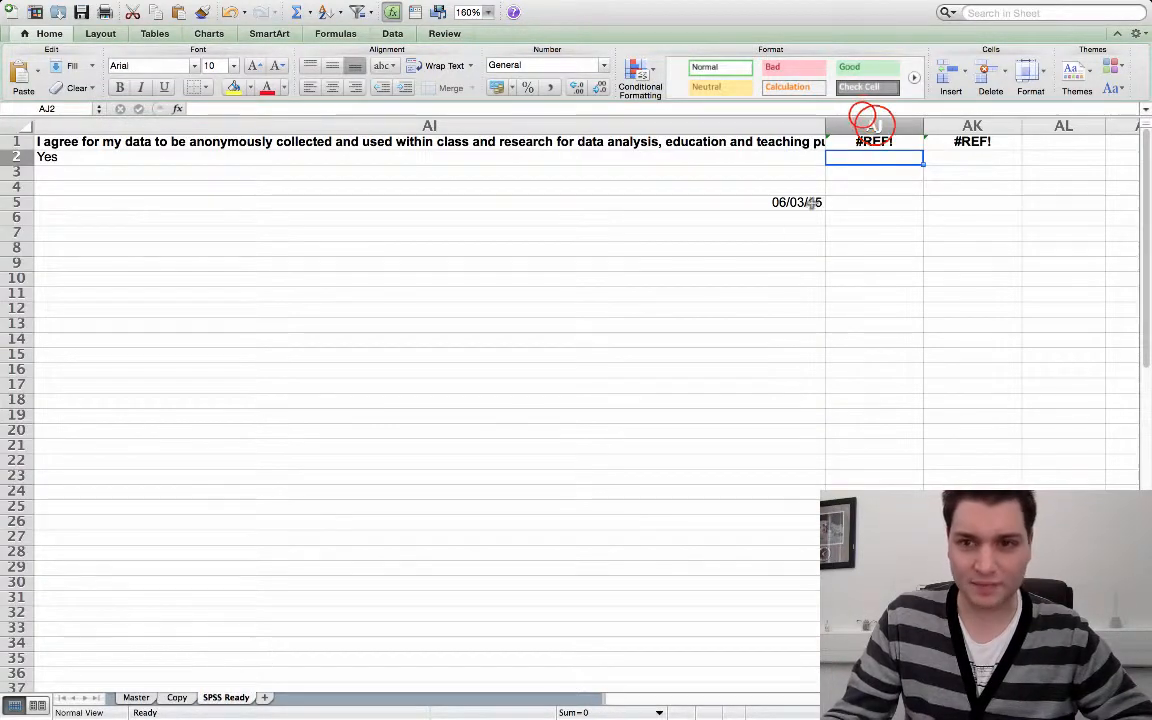
left_click_drag(872, 121, 990, 123)
right_click(997, 125)
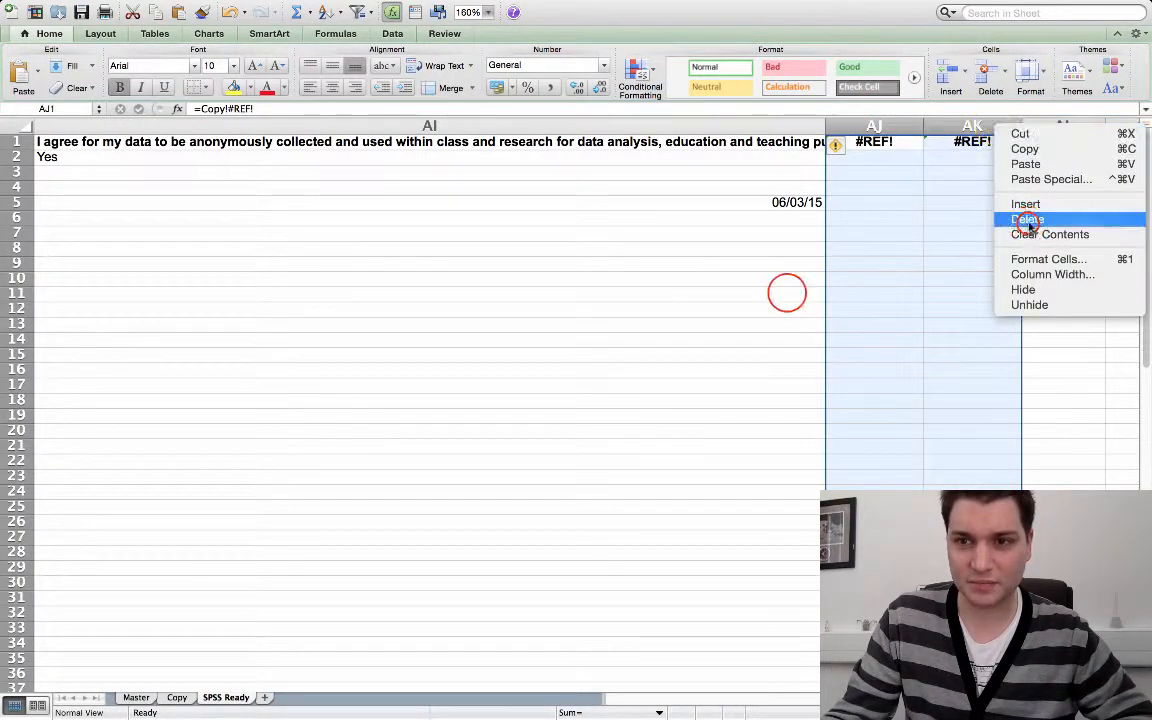
left_click(1027, 219)
left_click(788, 292)
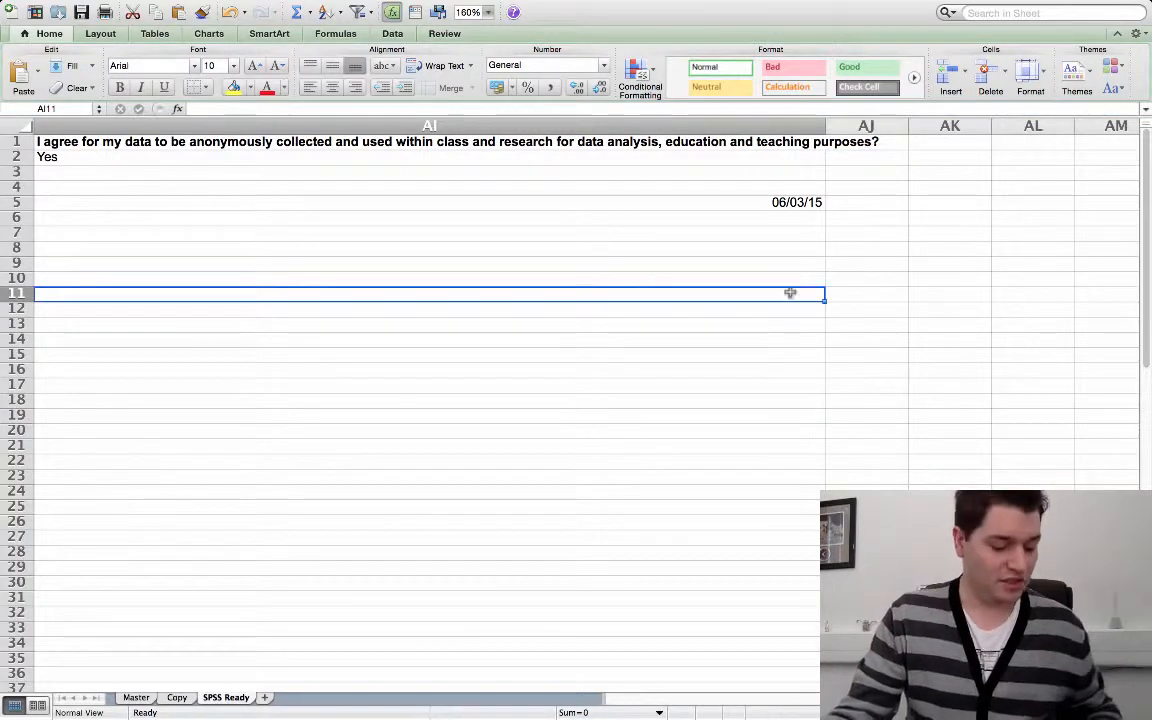
Clear the contents of rows 3 to 45 on SPSS Ready, keeping the headers and the row 2 formulas.
scroll(790, 293, "down", 5)
scroll(685, 273, "left", 20)
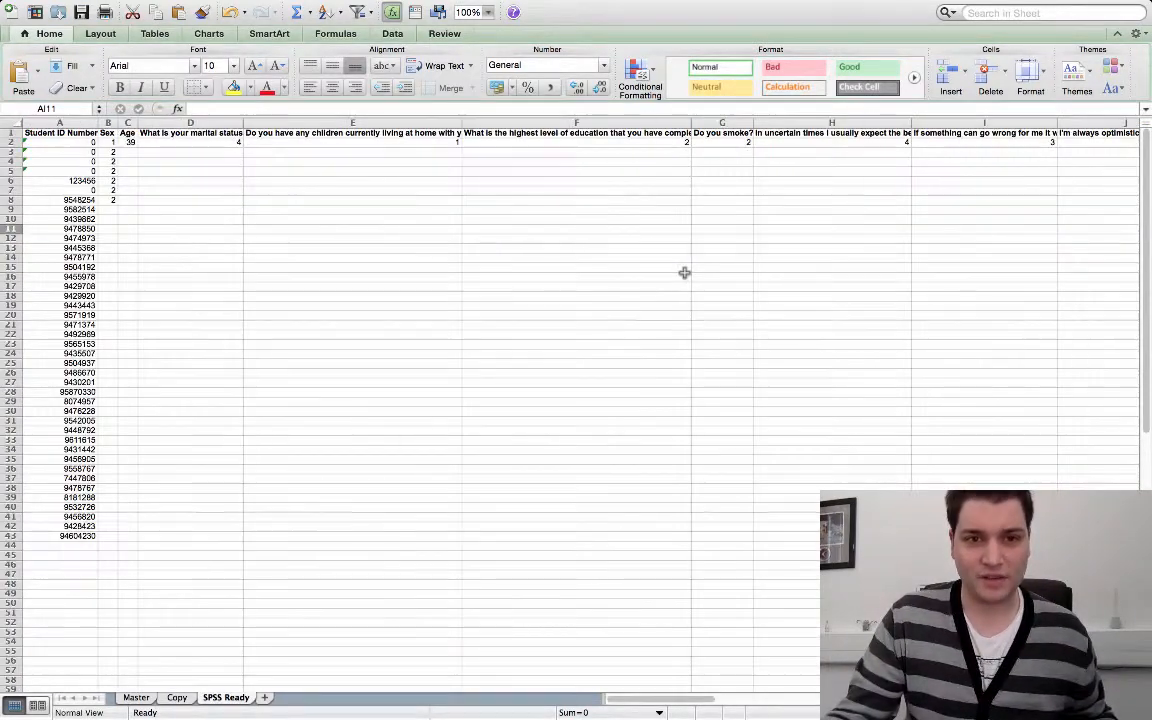
left_click(10, 152)
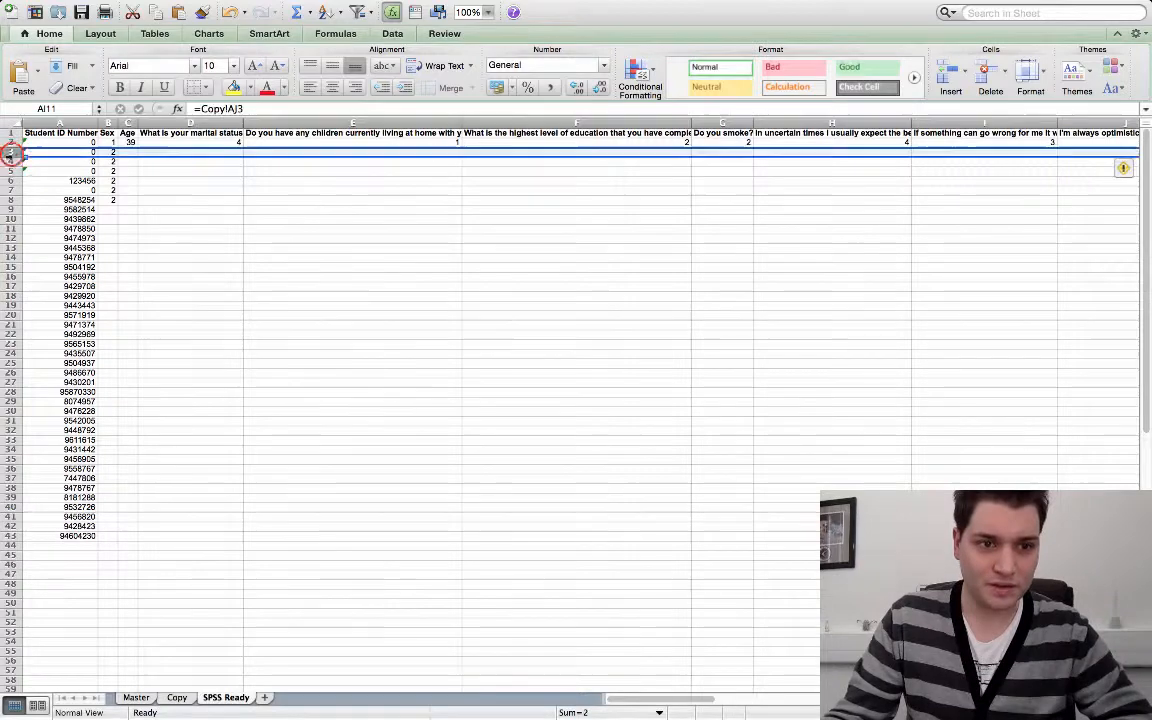
left_click_drag(10, 152, 12, 553)
key("BackSpace")
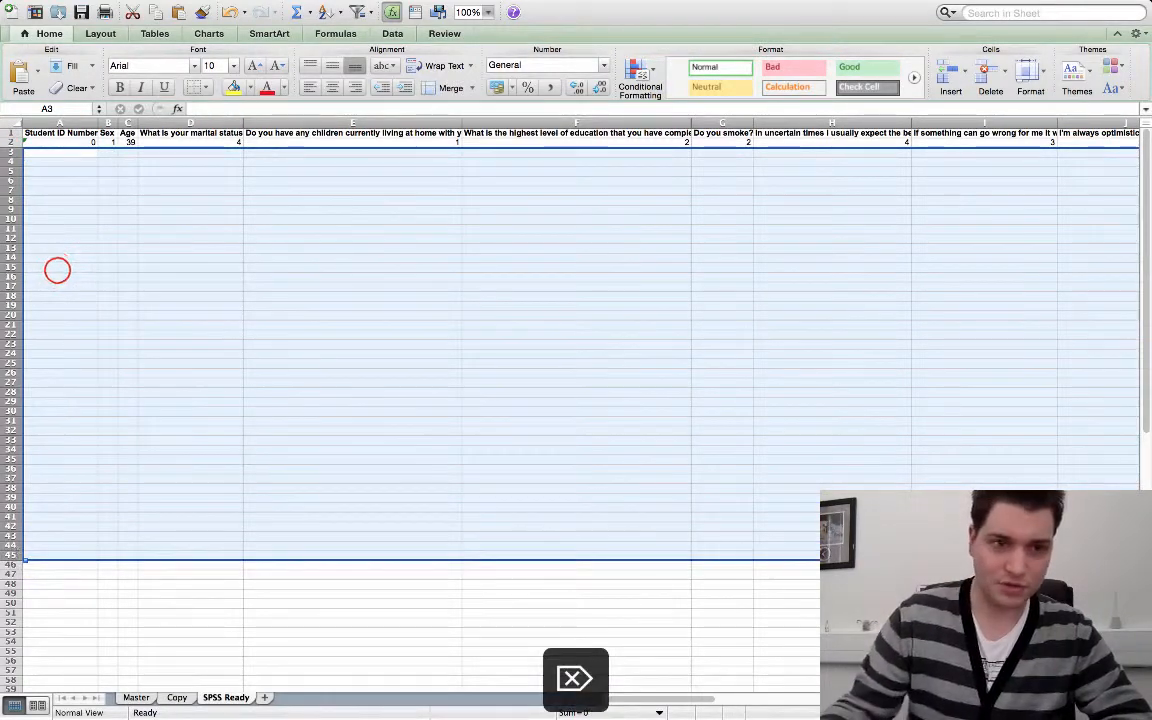
left_click(57, 268)
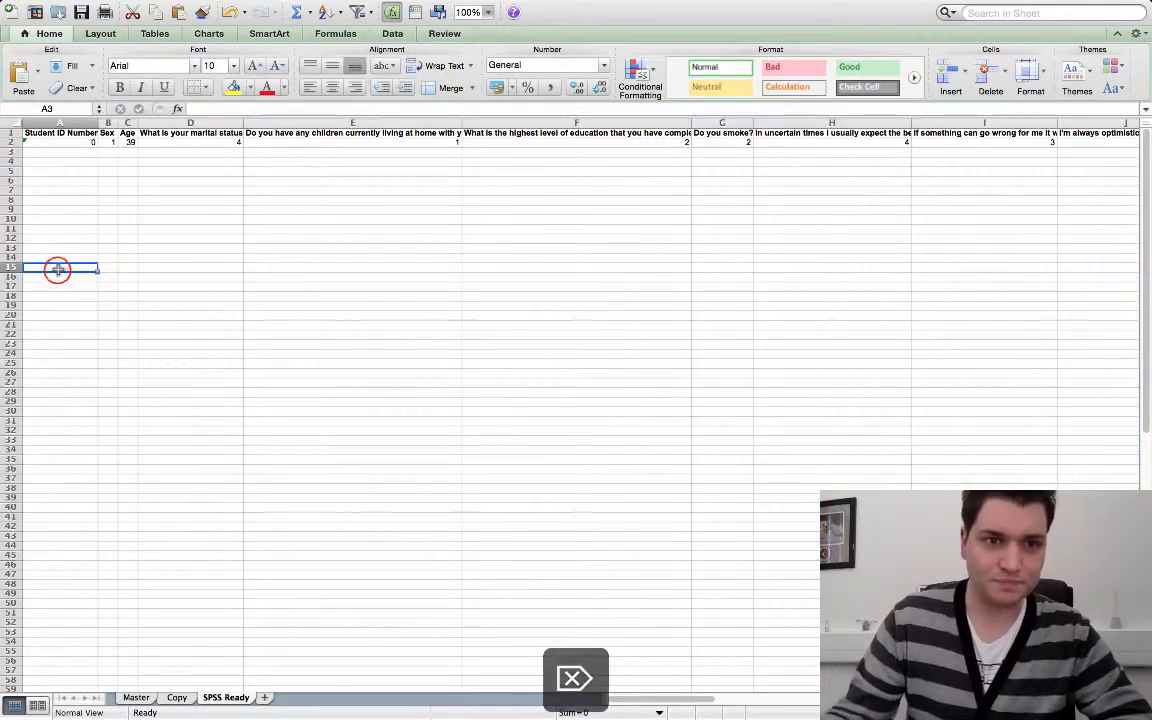
Fill the formulas in A2:AI2 down to row 43 and save the workbook.
left_click(51, 142)
left_click_drag(58, 145, 905, 645)
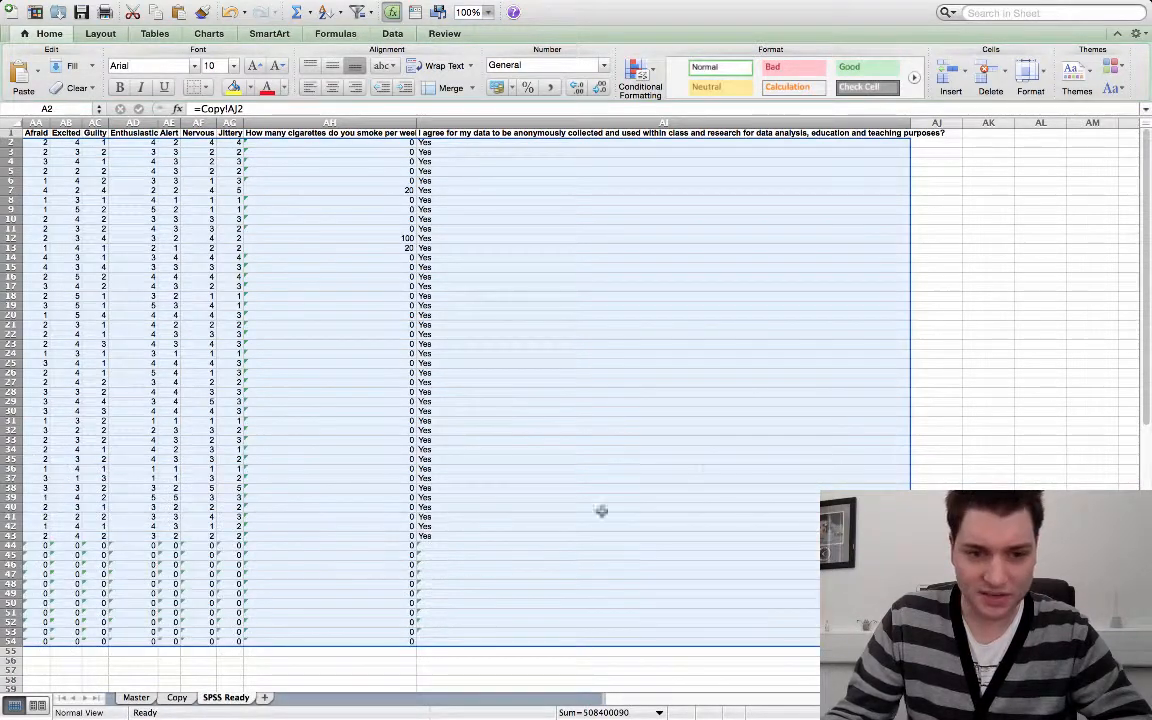
left_click_drag(910, 646, 905, 545)
left_click(930, 555)
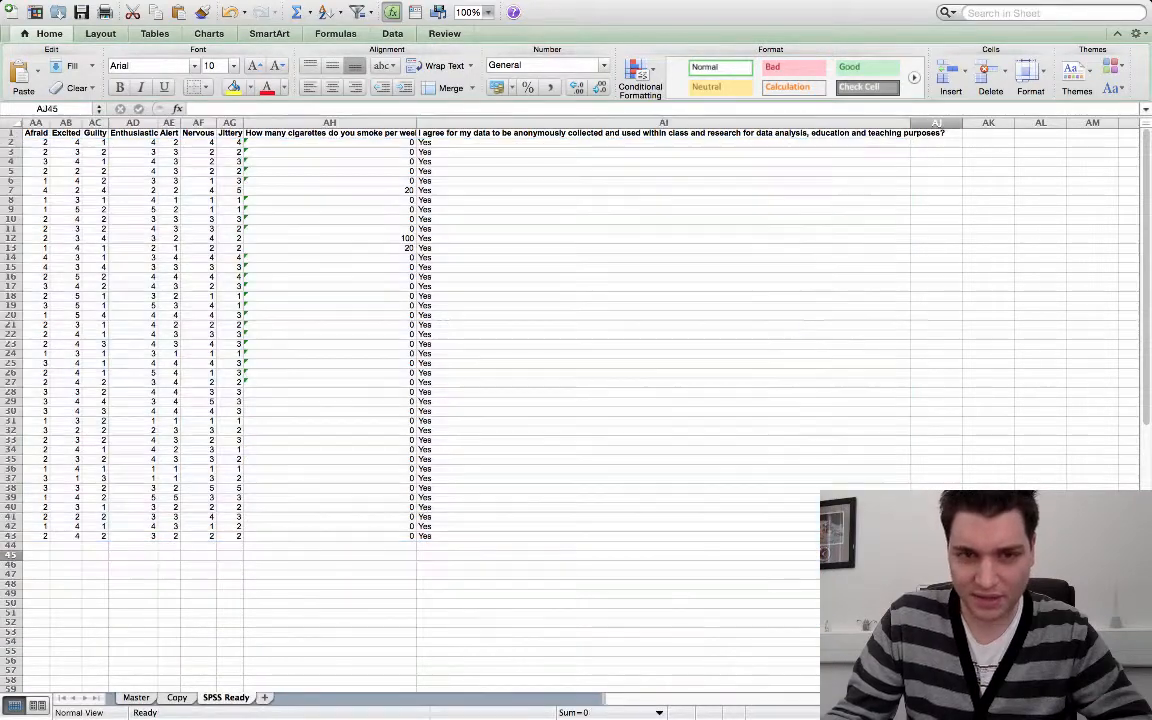
scroll(930, 555, "left", 4)
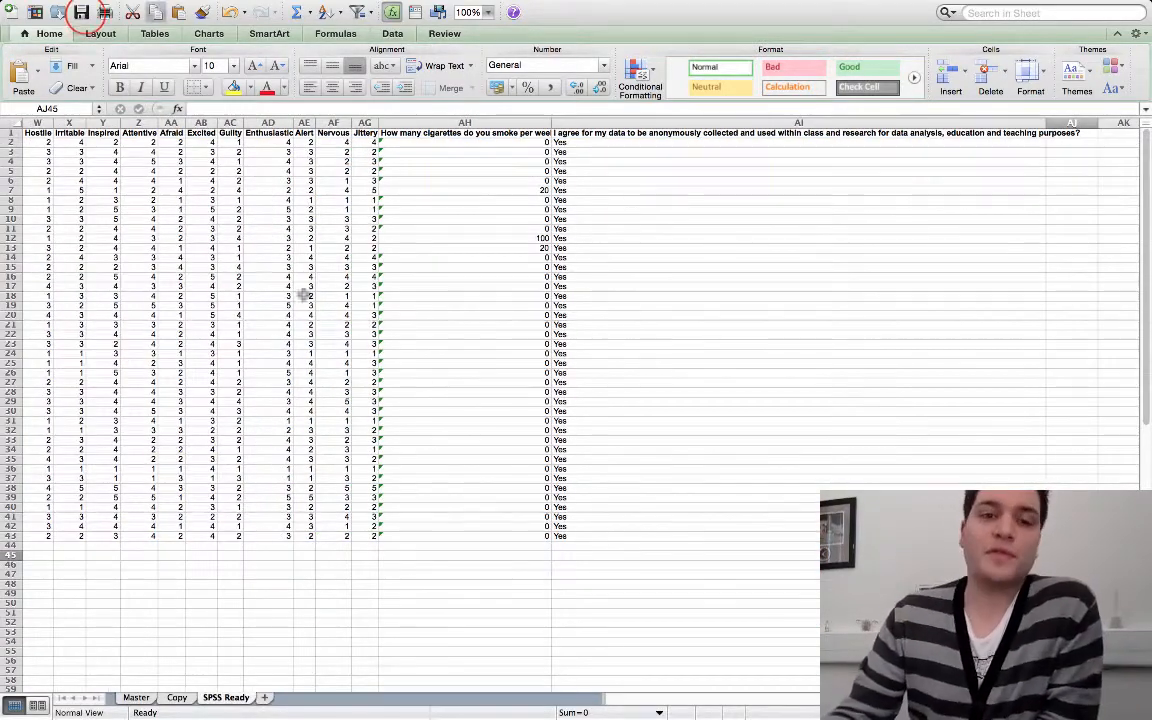
left_click(81, 12)
Review the filled SPSS Ready columns from Student ID Number through the data consent question.
scroll(560, 438, "left", 12)
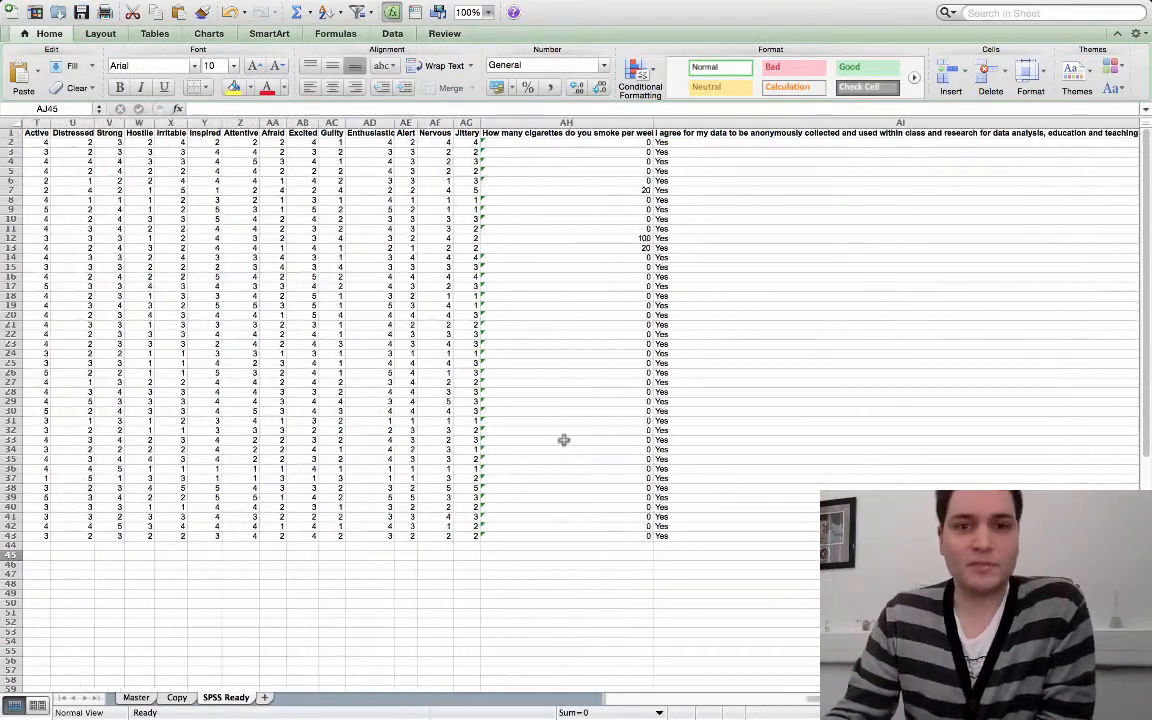
left_click(555, 431)
scroll(555, 431, "left", 10)
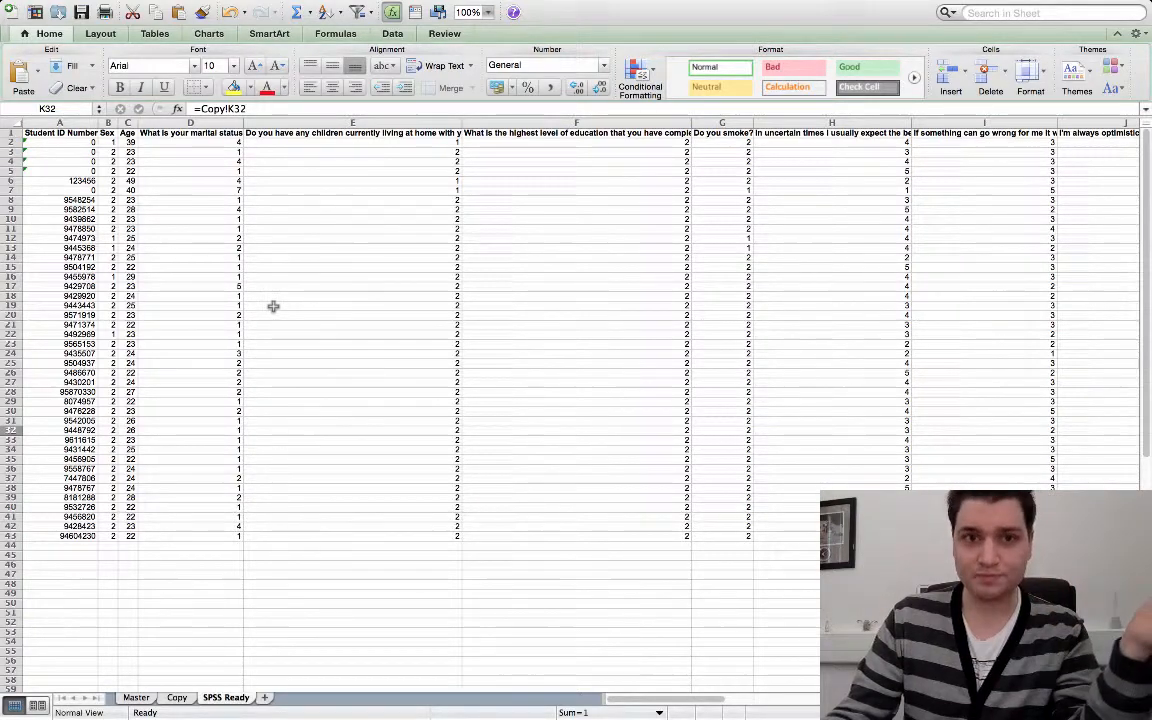
scroll(219, 296, "right", 10)
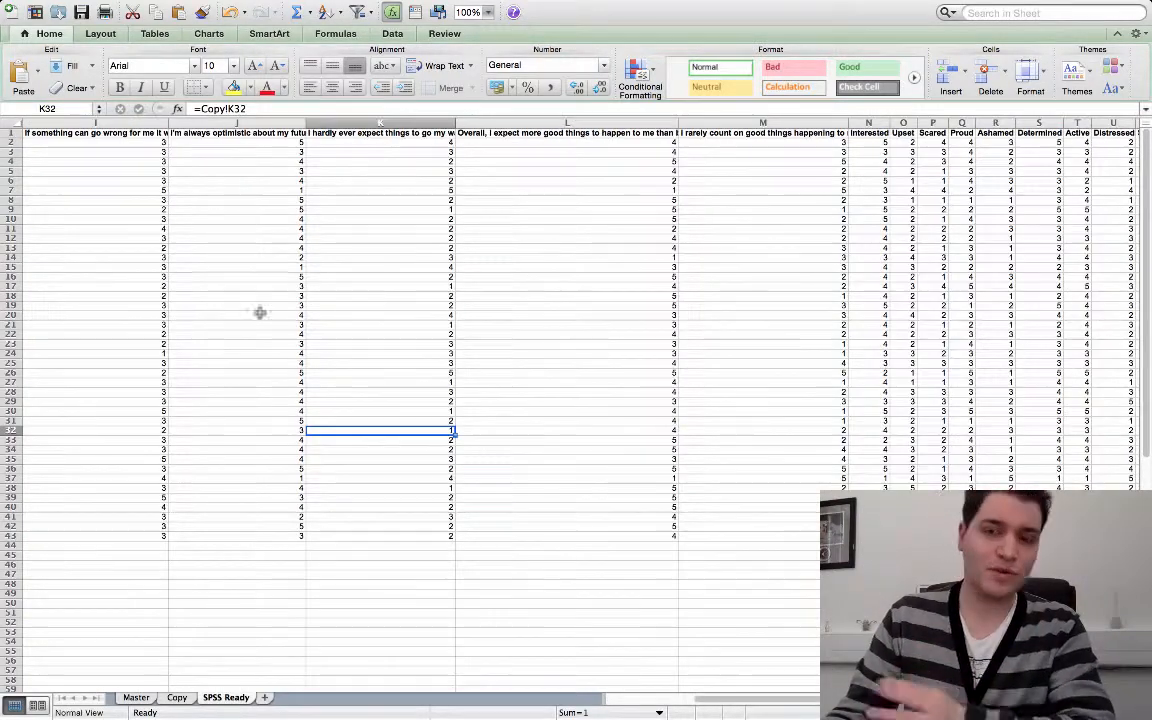
scroll(314, 311, "right", 8)
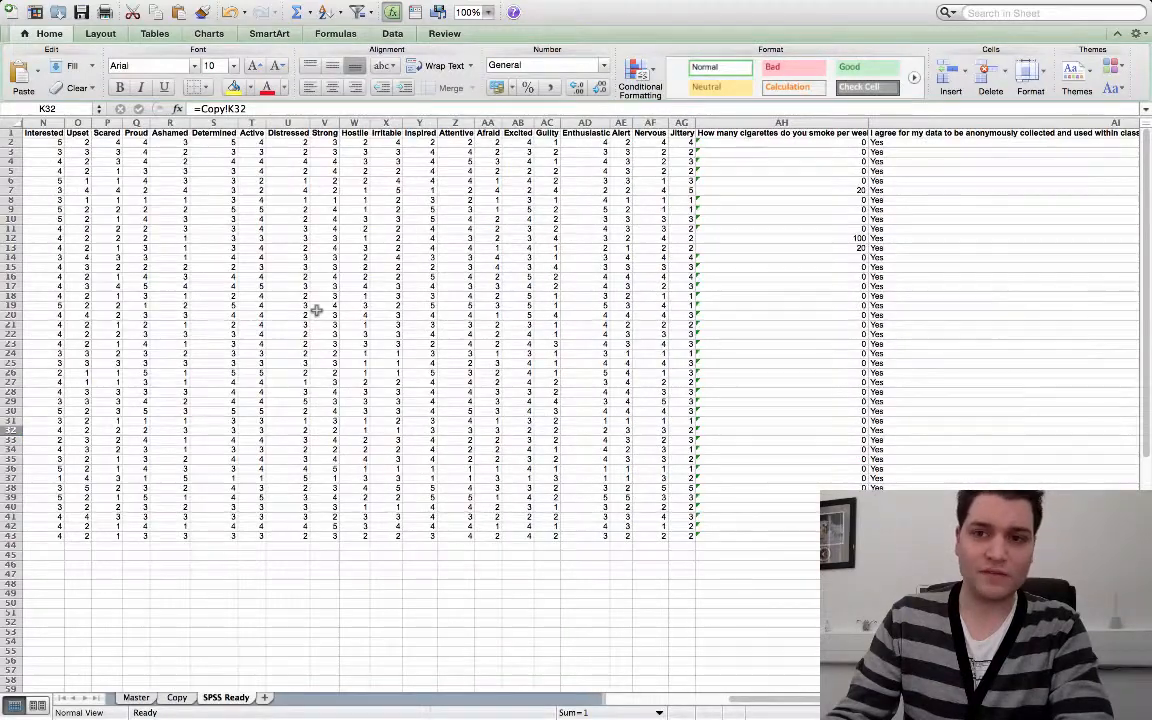
scroll(316, 311, "right", 3)
scroll(316, 311, "left", 15)
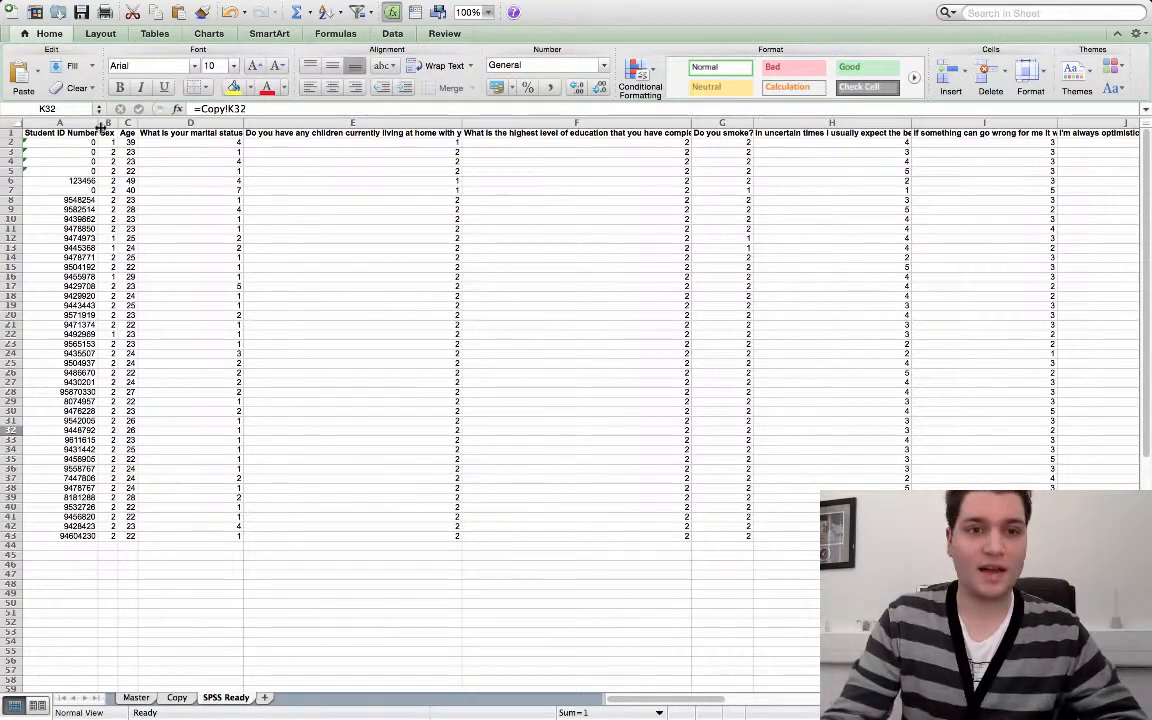
Switch to the Life Adjustment + Wellbeing form in Chrome and go back to its first page.
key("ctrl+Up")
left_click(723, 249)
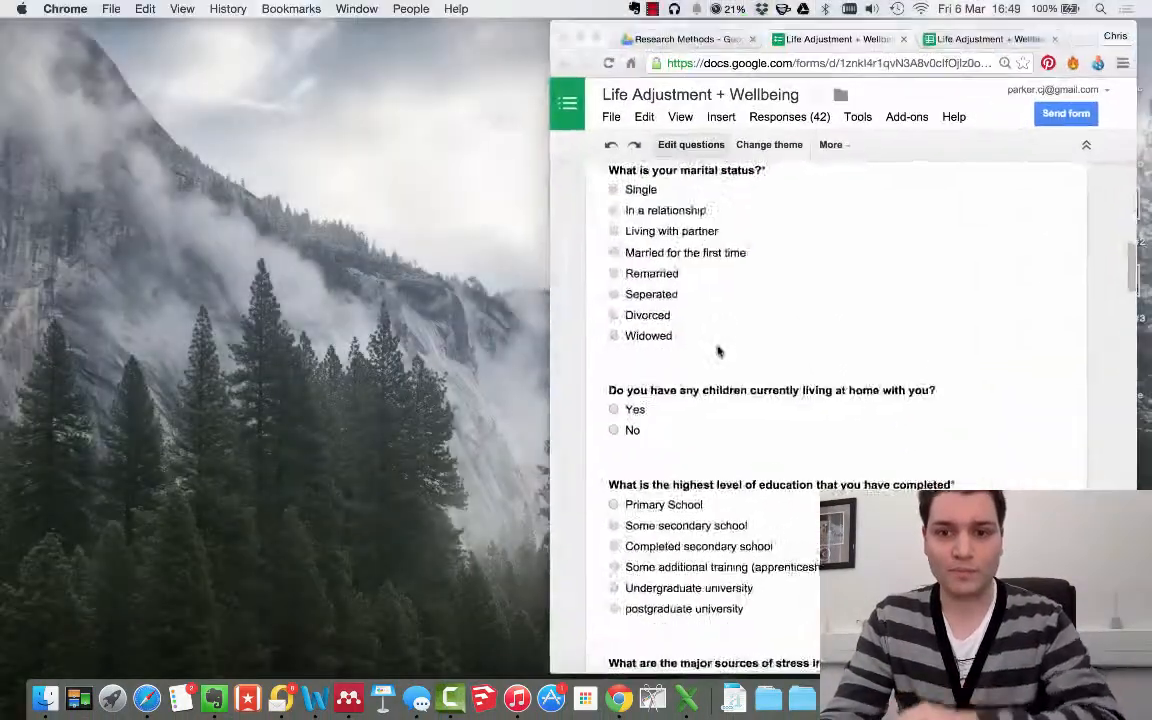
scroll(719, 351, "up", 10)
scroll(602, 400, "down", 1)
Widen the browser window and show the Life Adjustment + Wellbeing (responses) spreadsheet.
left_click(549, 412)
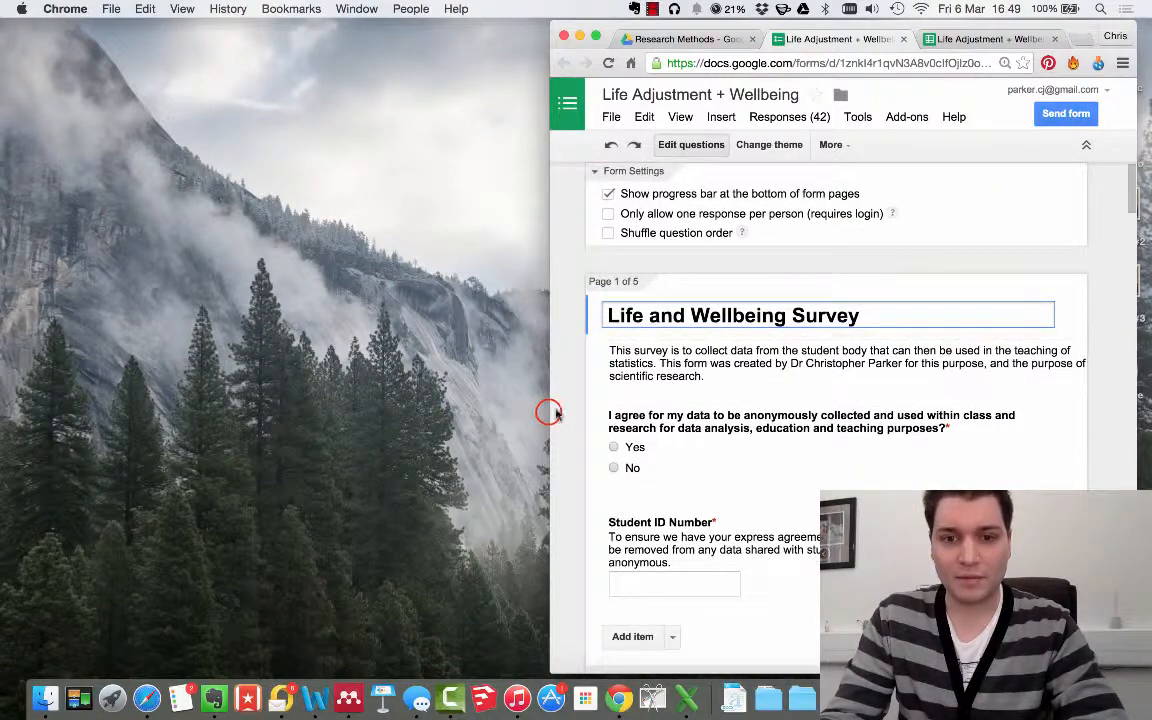
left_click_drag(549, 412, 137, 380)
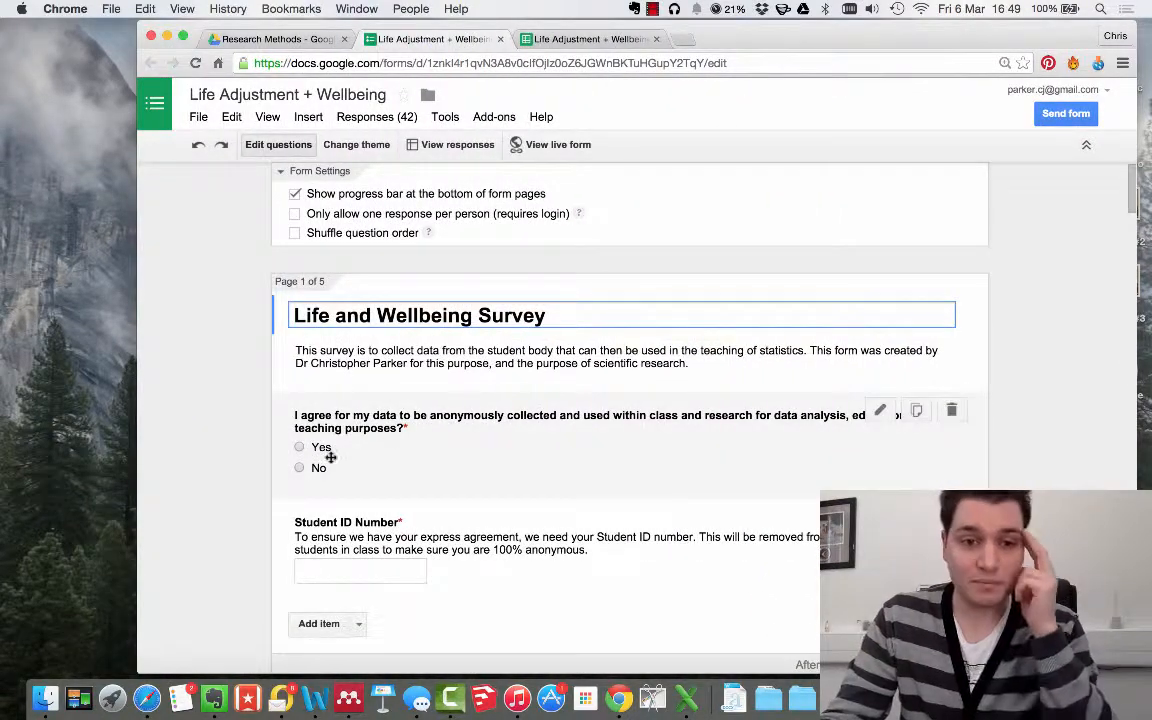
left_click(537, 39)
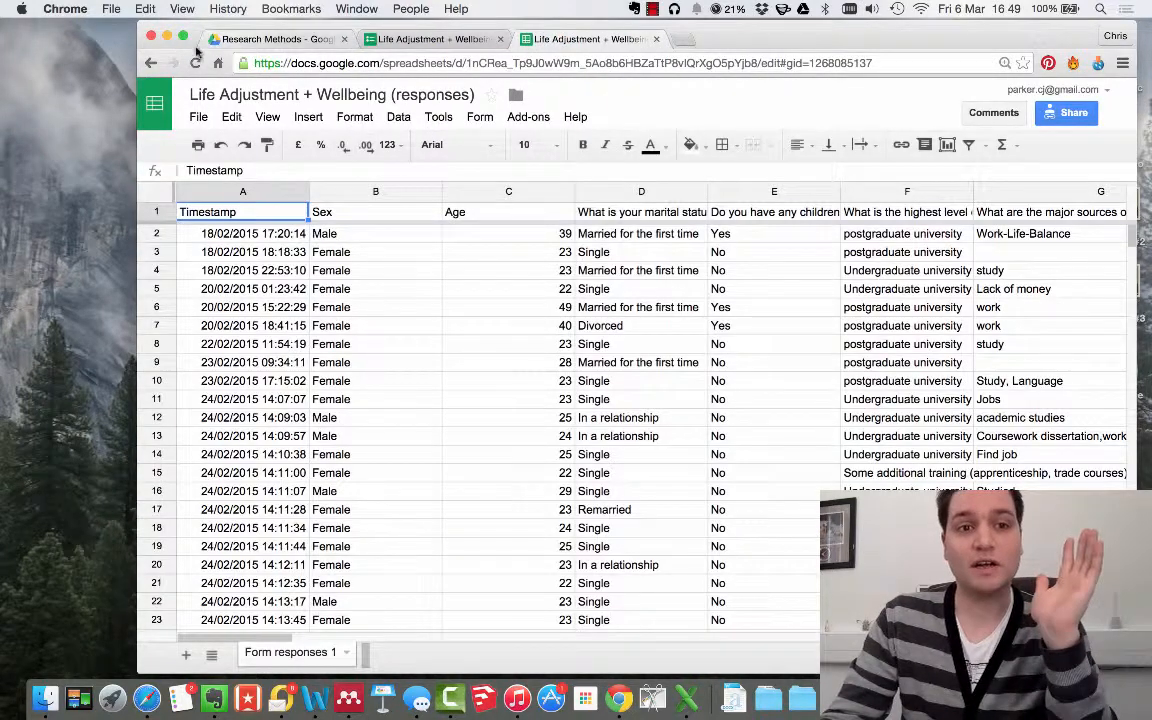
Switch to the Excel workbook and delete the data consent question in column AI of the SPSS Ready sheet.
key("ctrl+Up")
left_click(721, 50)
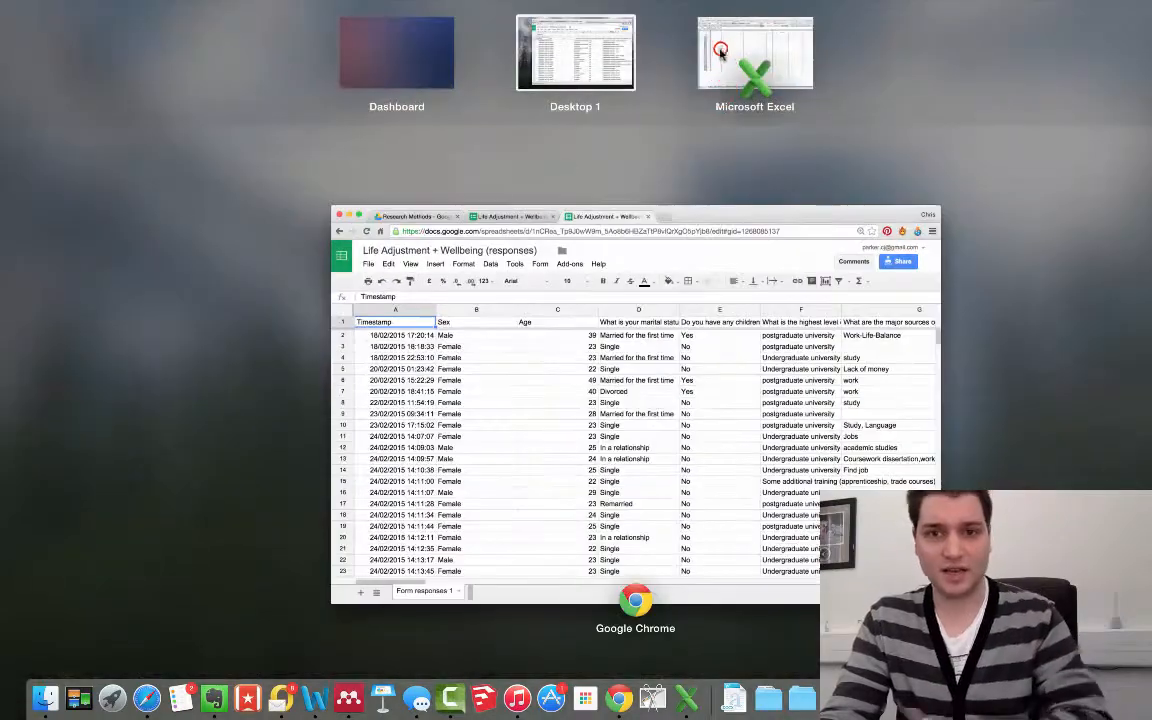
scroll(254, 197, "right", 15)
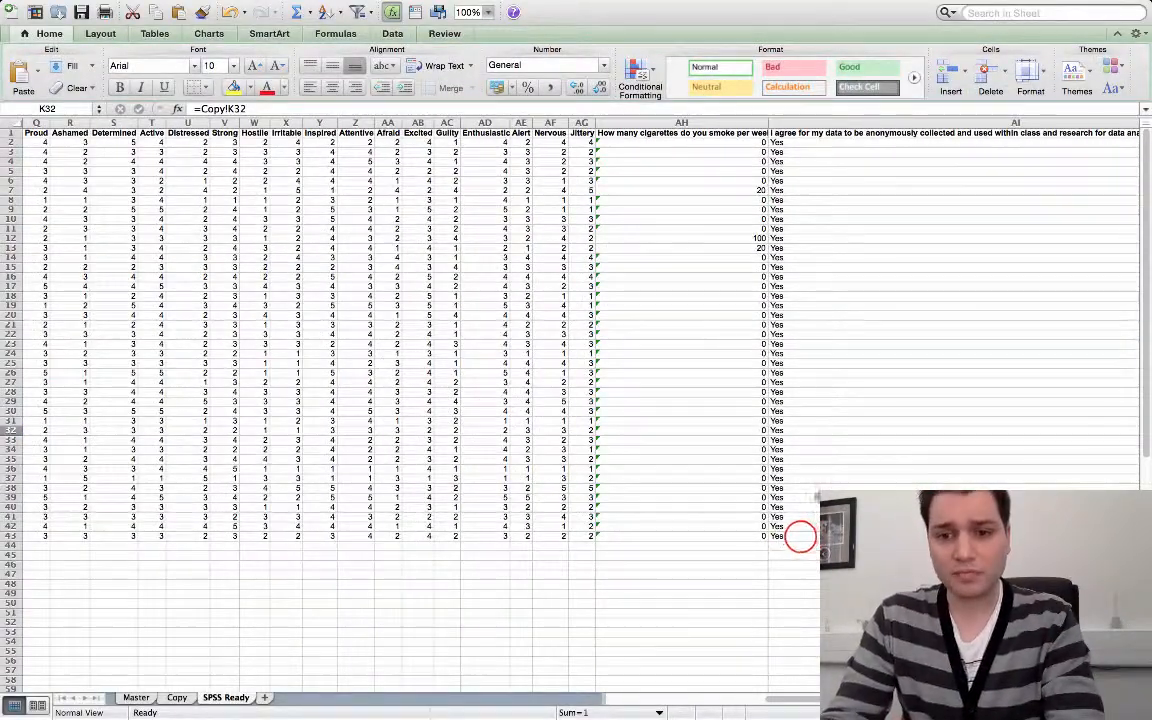
left_click_drag(802, 535, 804, 145)
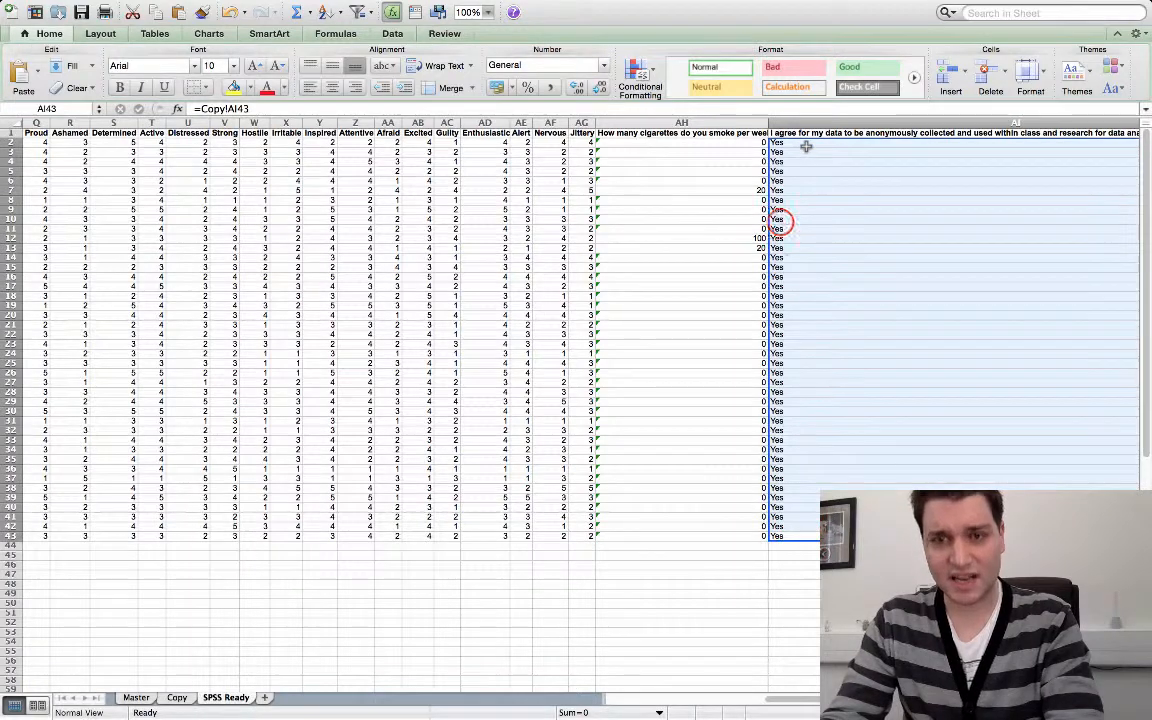
left_click(781, 221)
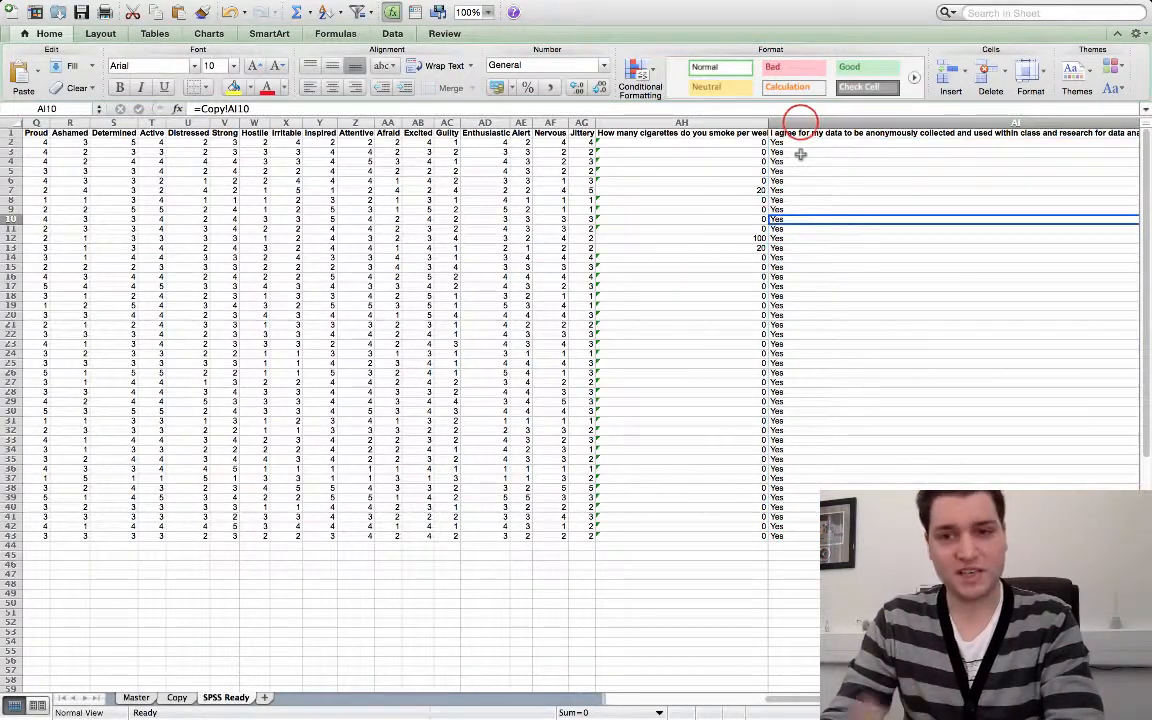
left_click(800, 121)
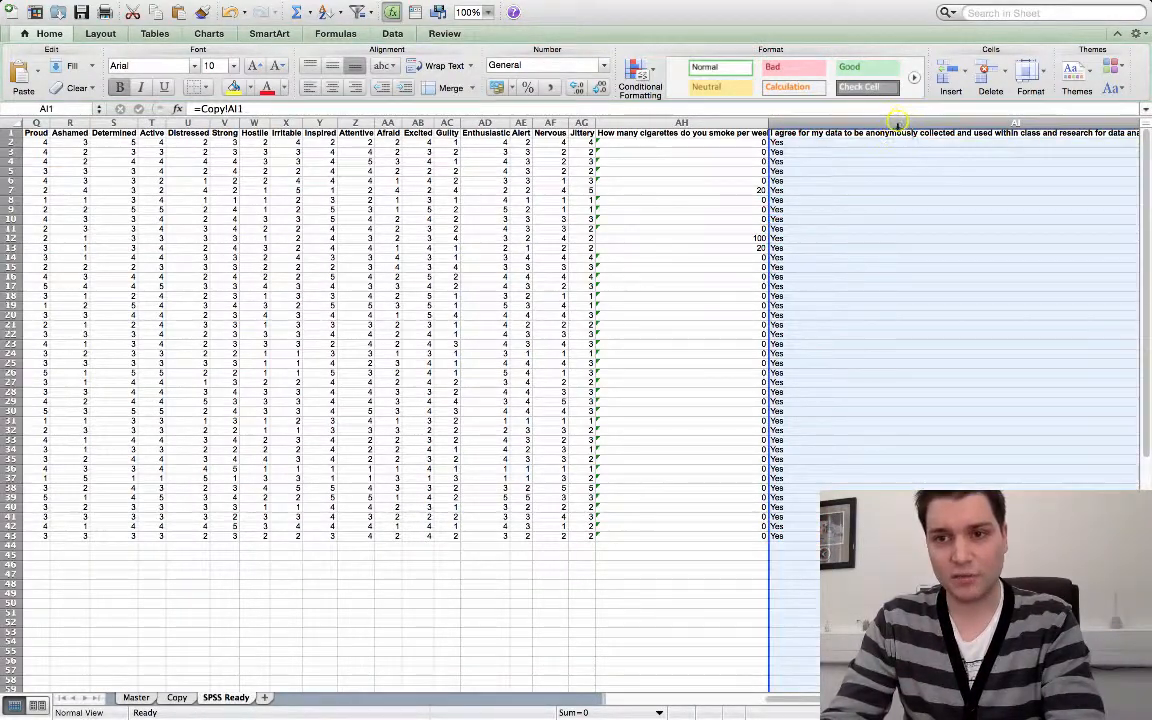
right_click(900, 122)
left_click(969, 215)
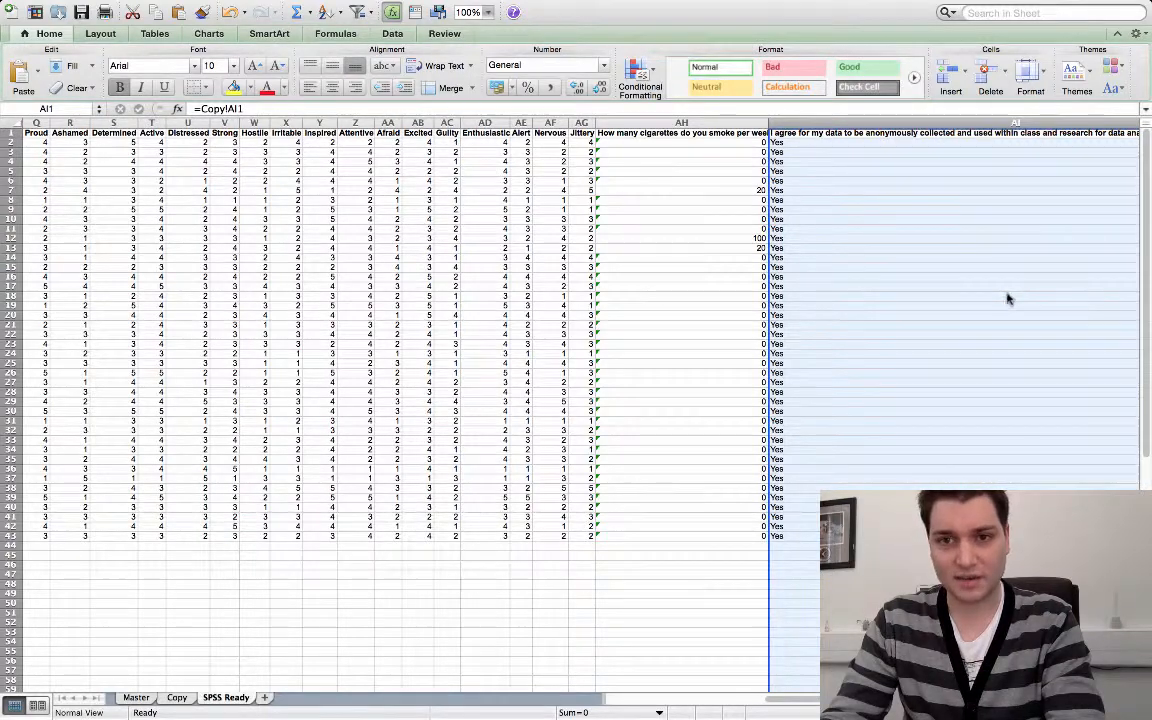
Check the Copy sheet's student IDs and delete rows 2 to 7, the respondents without valid IDs, from SPSS Ready.
scroll(1003, 285, "left", 15)
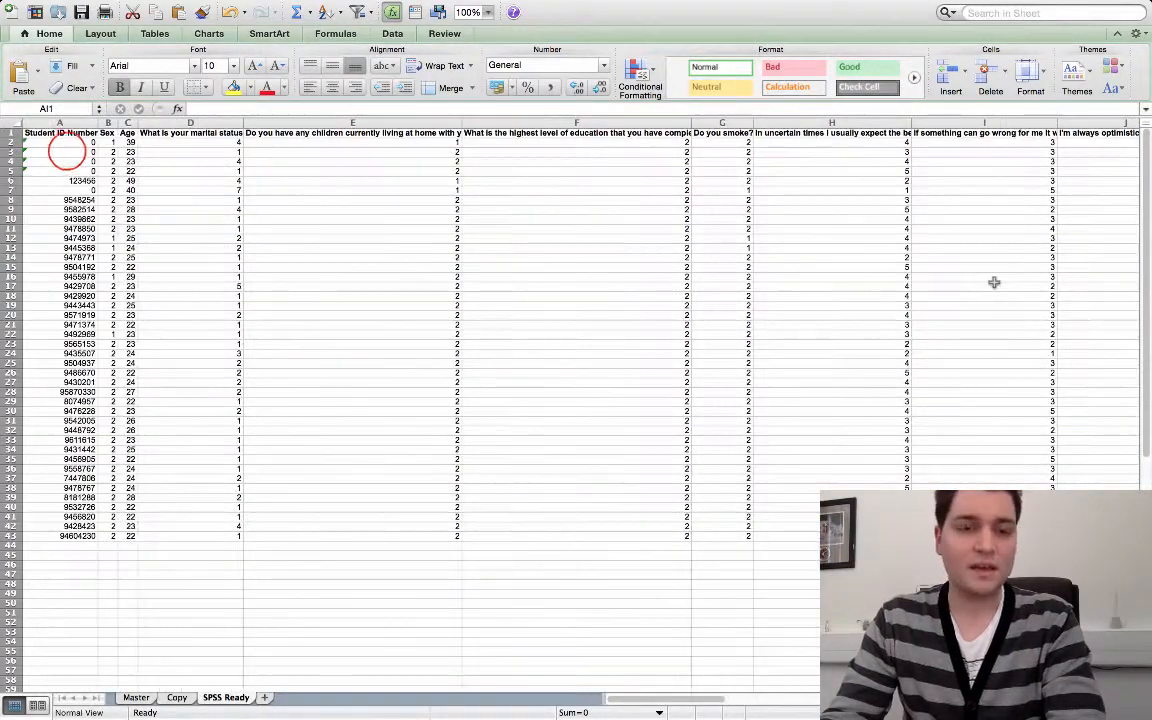
left_click(63, 144)
left_click(166, 159)
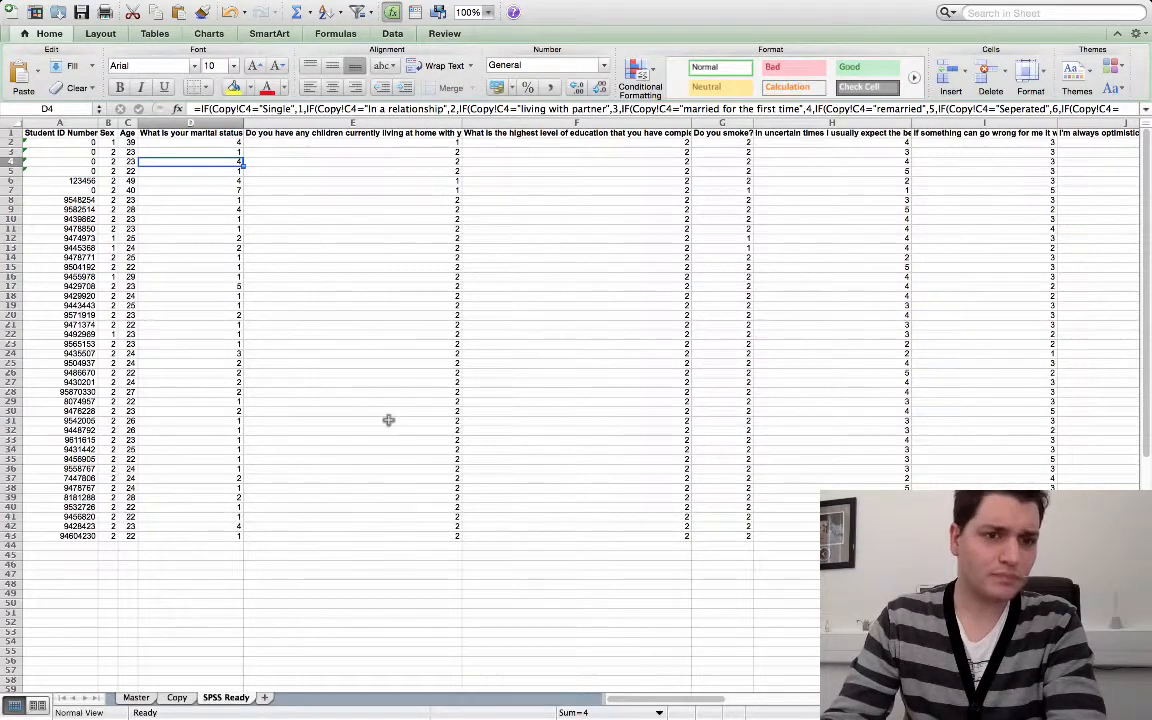
left_click(183, 698)
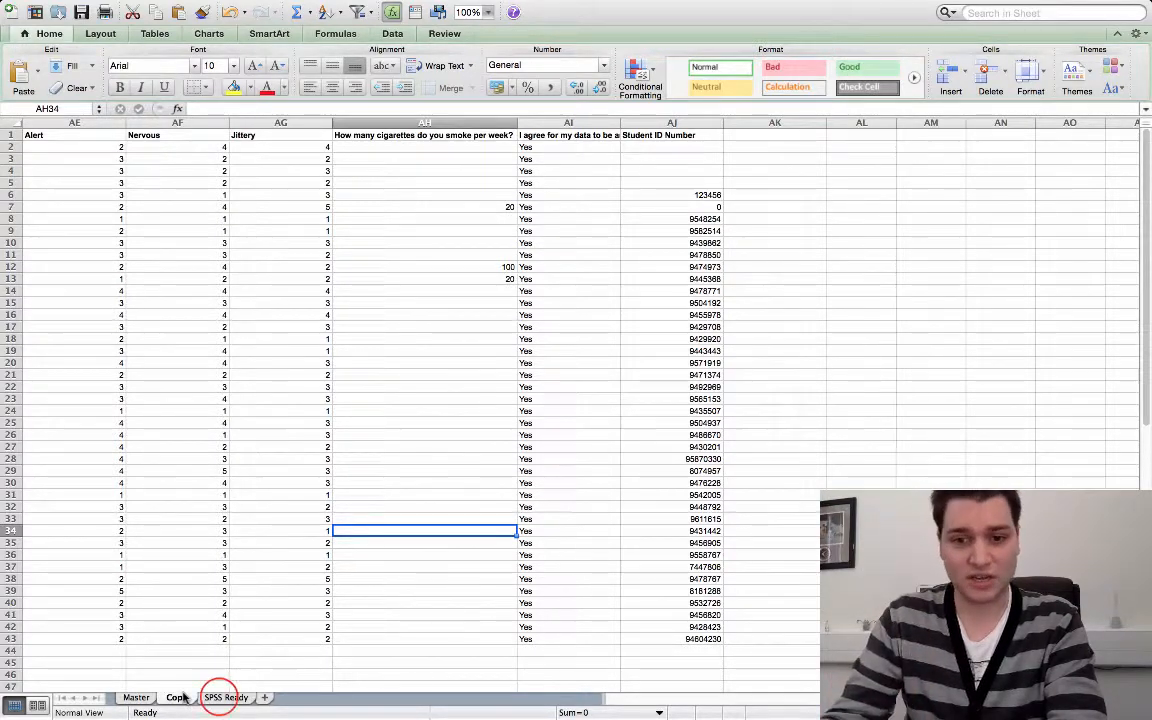
left_click(222, 697)
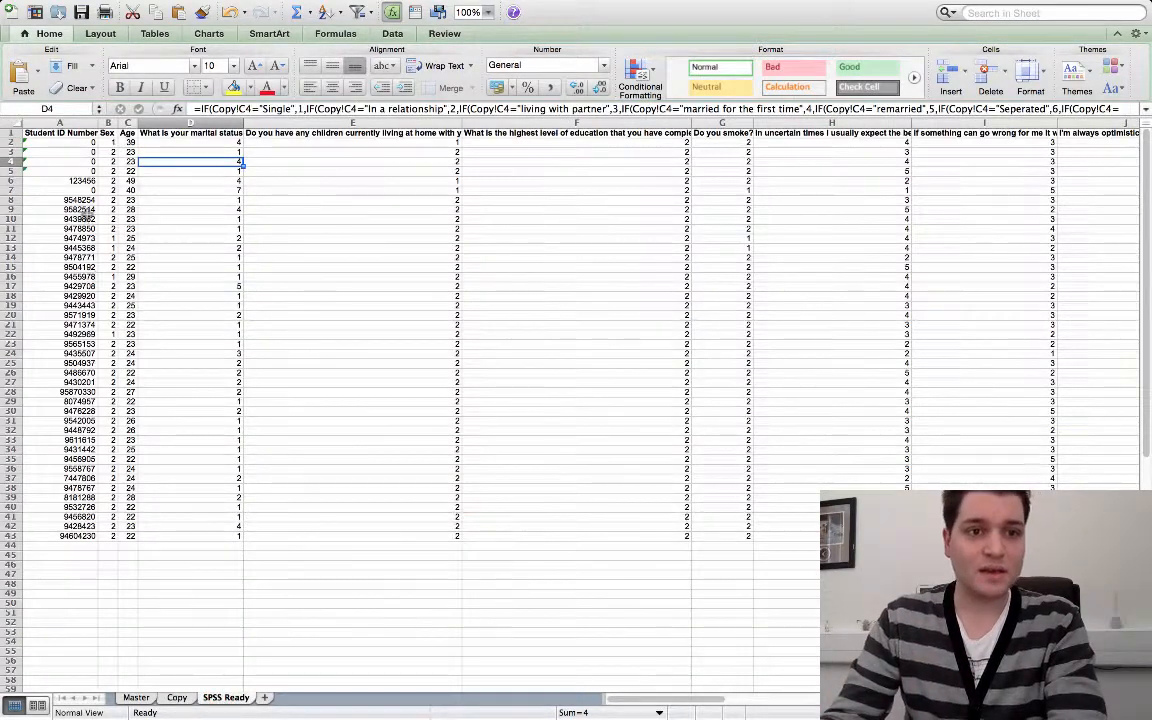
left_click(13, 190)
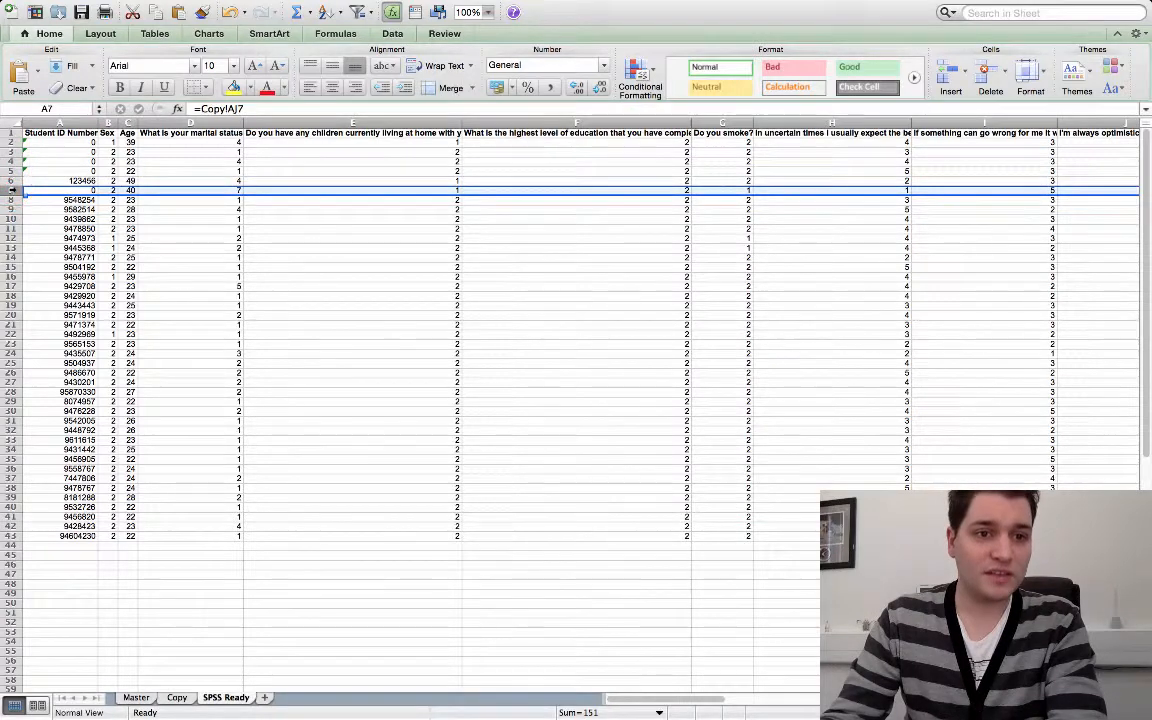
left_click(12, 171)
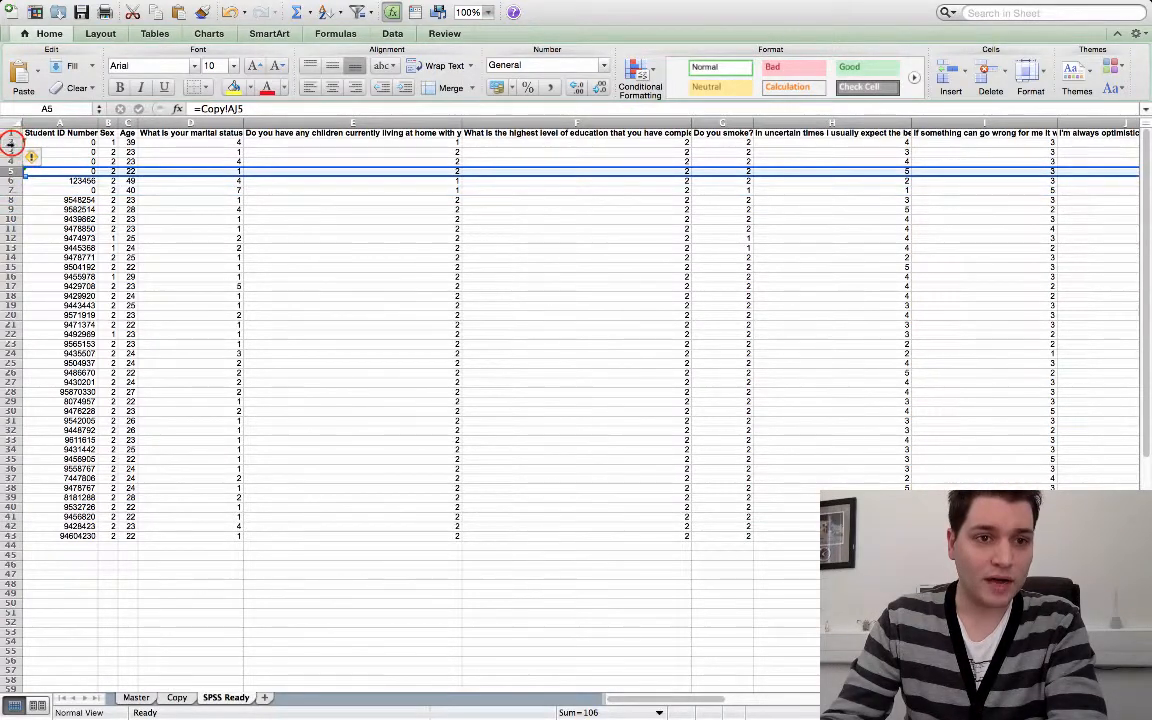
left_click_drag(10, 143, 12, 197)
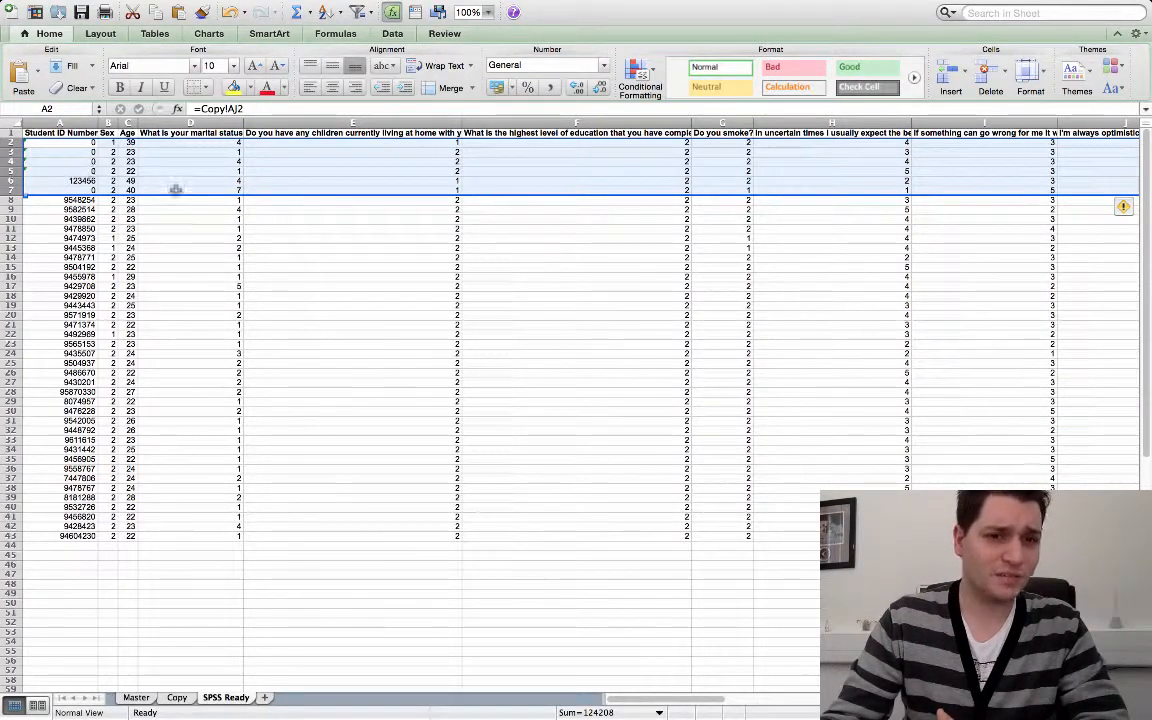
right_click(10, 172)
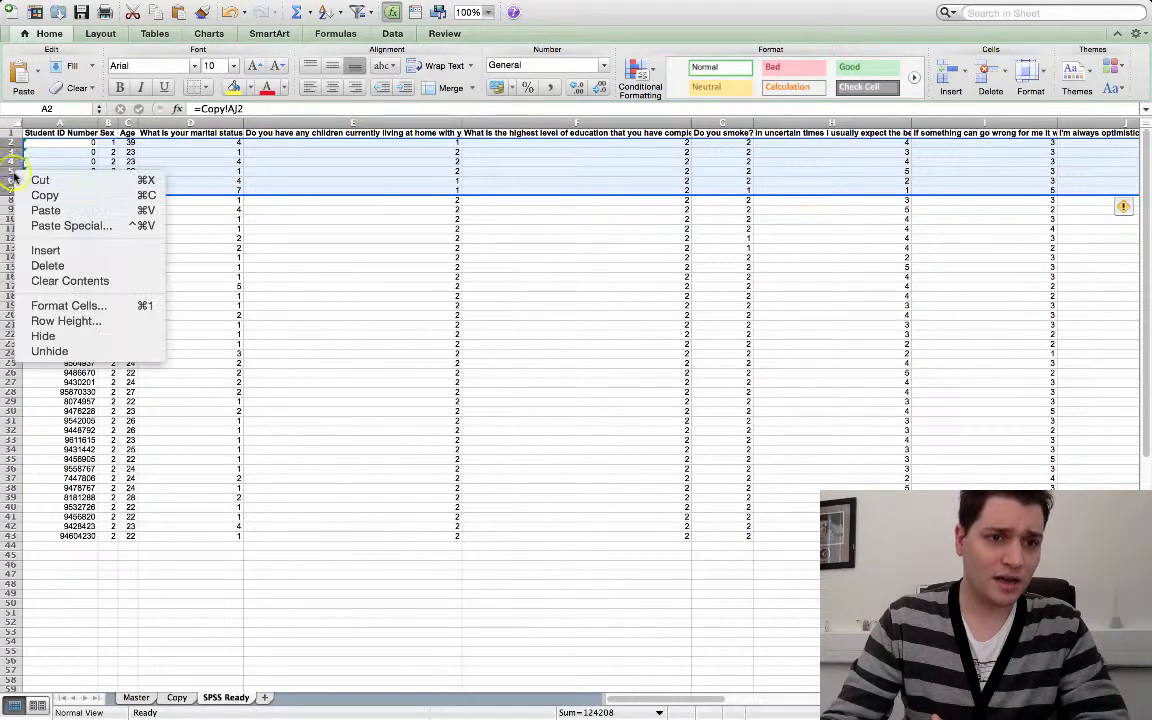
left_click(75, 265)
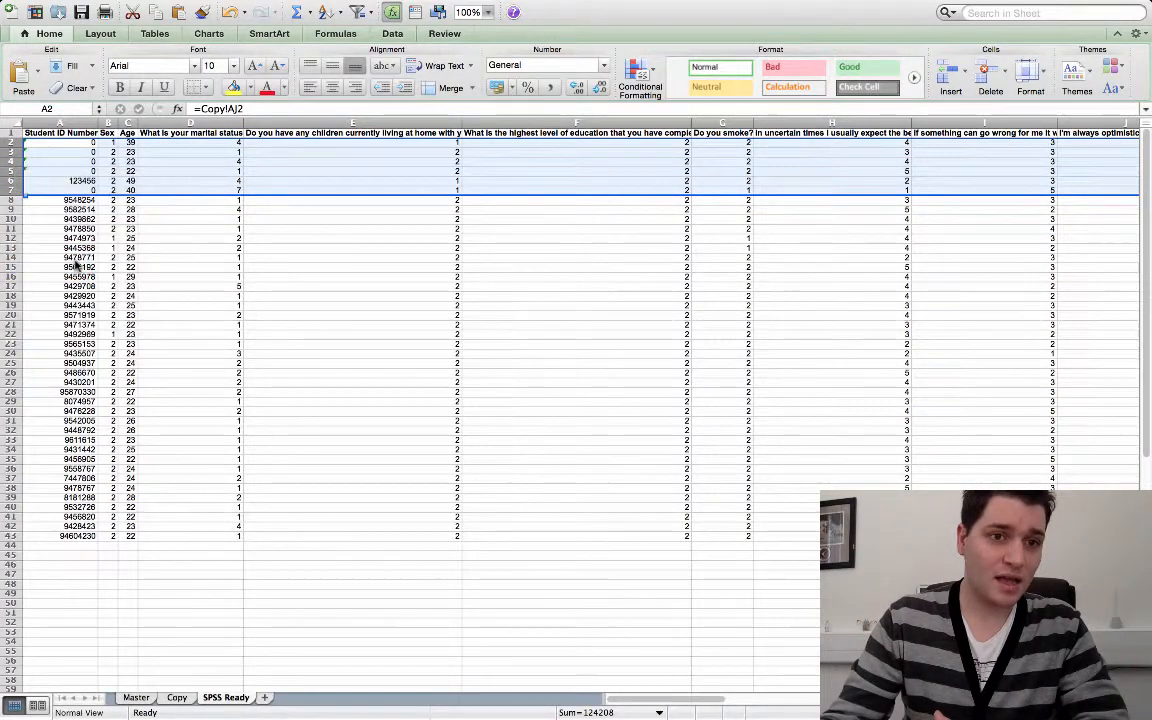
left_click(159, 454)
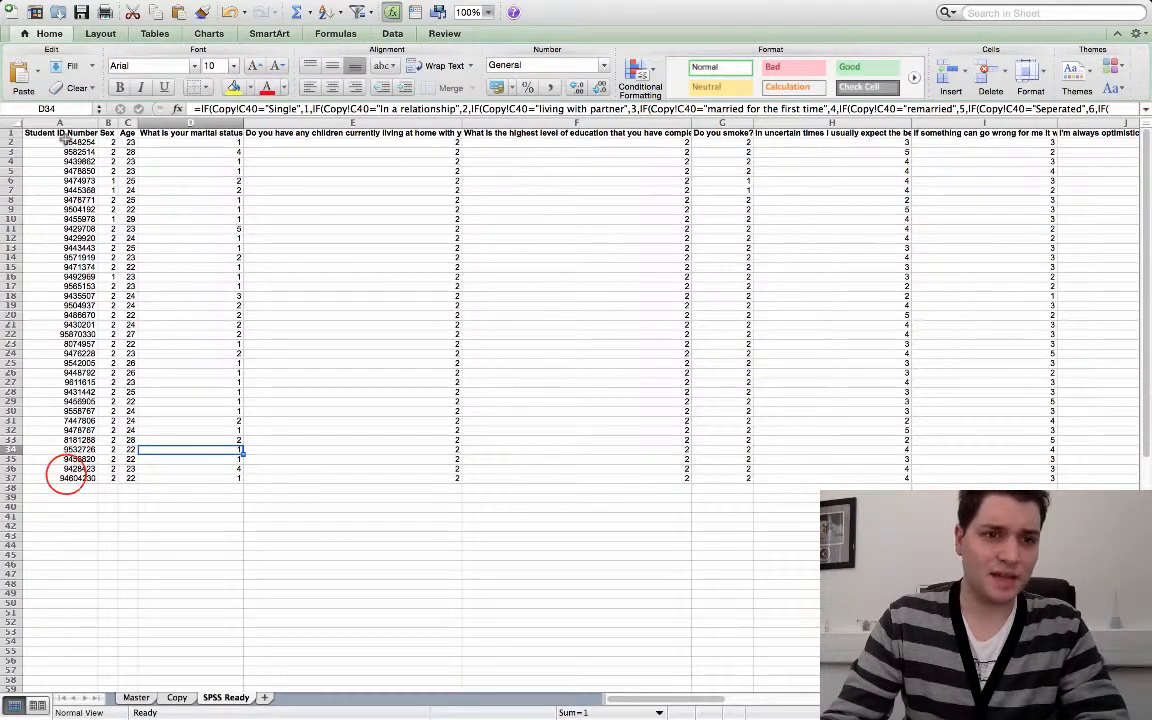
Review the remaining respondents' data from Student ID Number through the question about cigarettes smoked per week.
left_click_drag(62, 478, 62, 161)
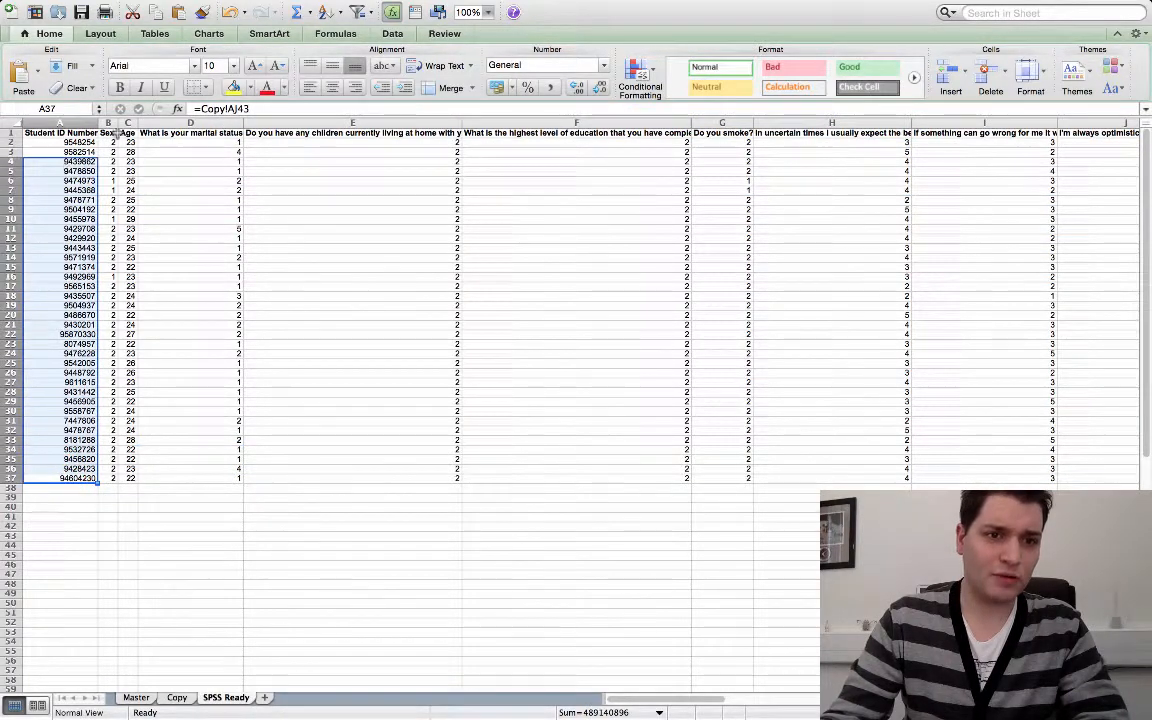
left_click(159, 180)
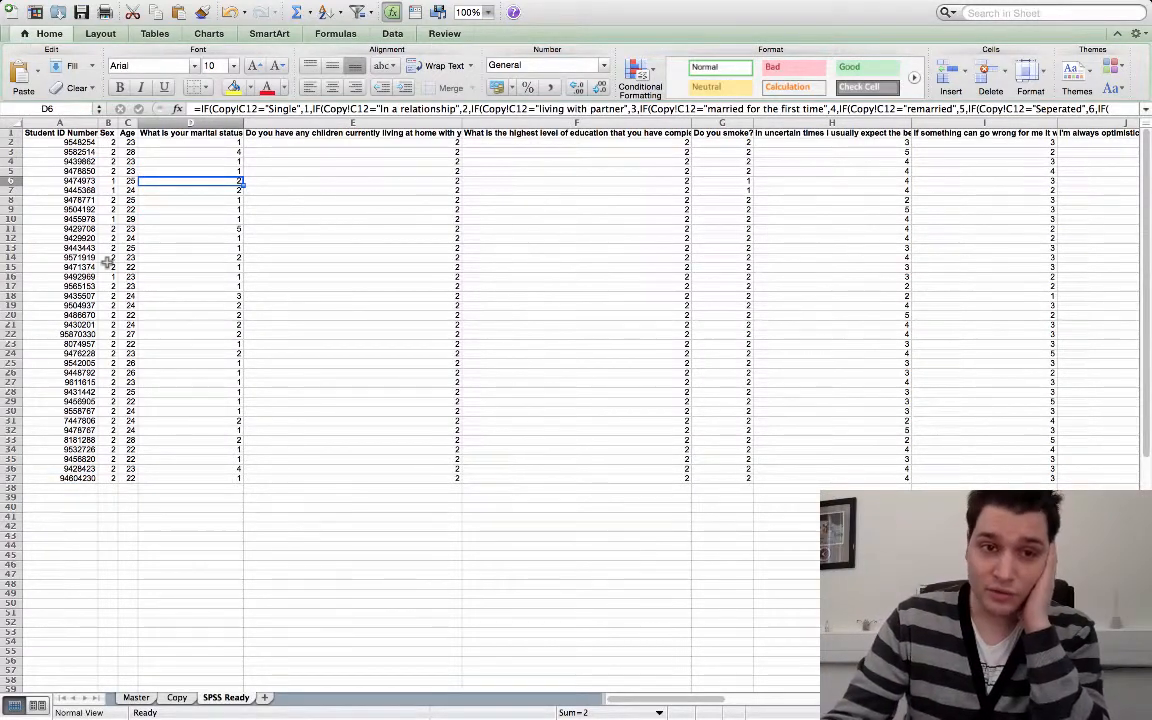
scroll(100, 258, "down", 3)
scroll(105, 262, "up", 3)
scroll(103, 264, "right", 10)
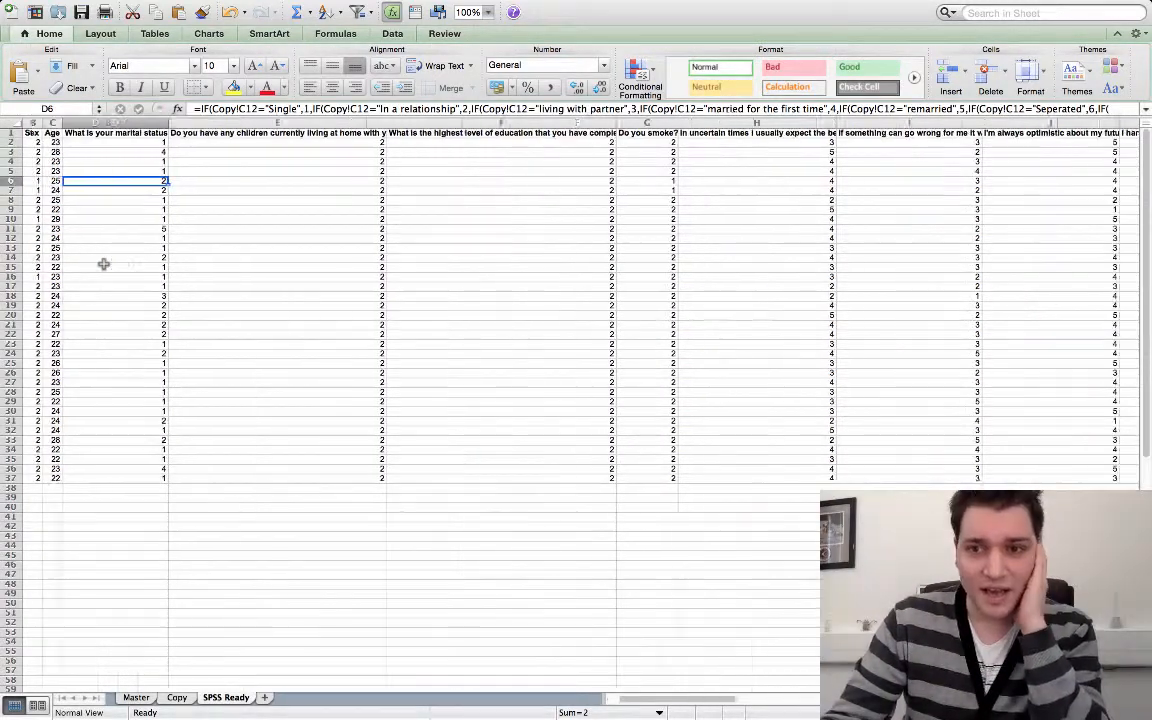
scroll(103, 264, "right", 5)
scroll(103, 264, "left", 15)
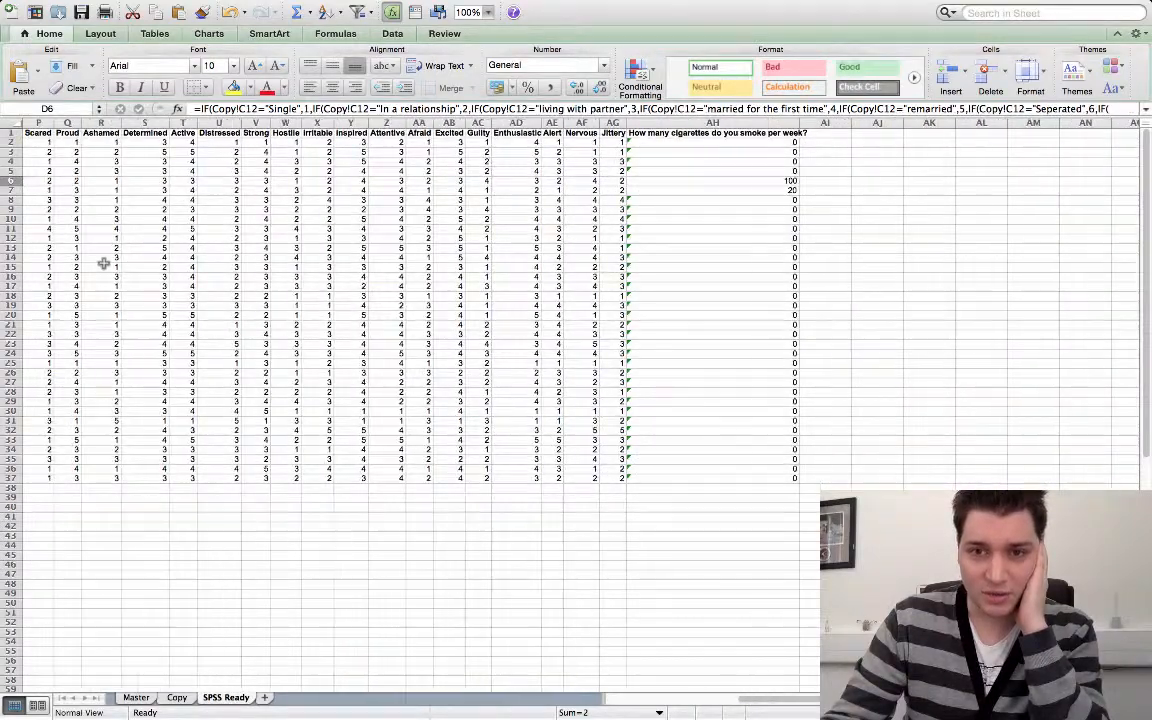
left_click(232, 229)
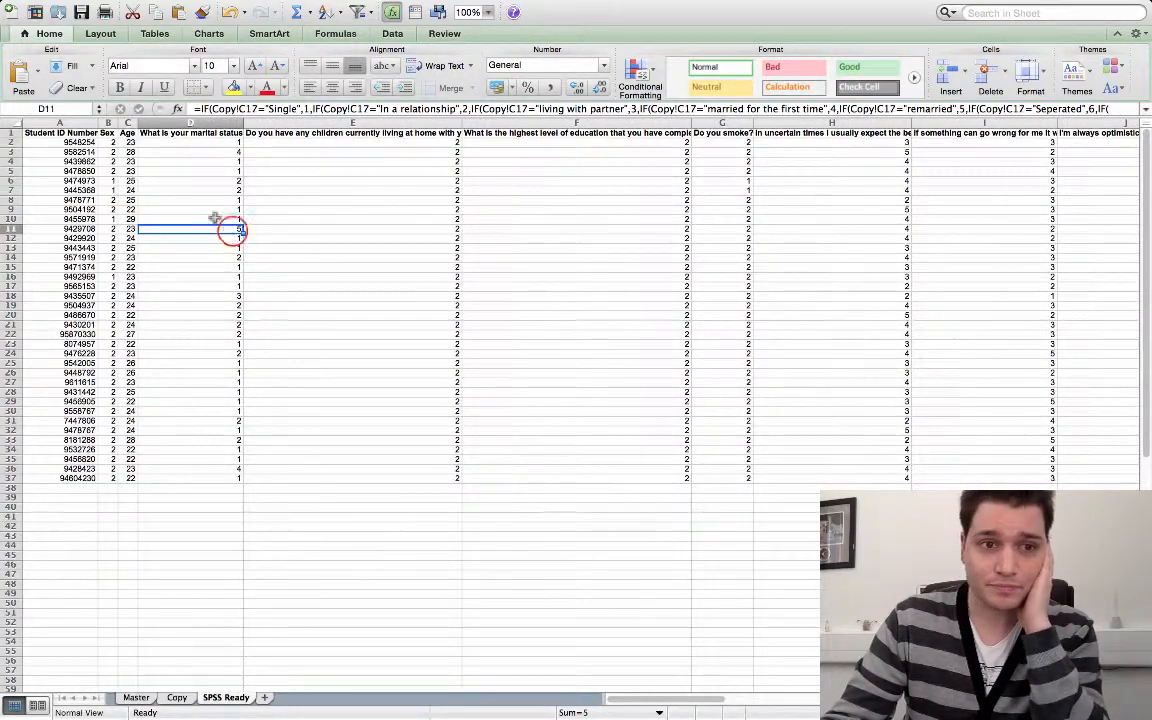
Insert a blank column between Student ID Number and Sex on the SPSS Ready sheet.
left_click(108, 122)
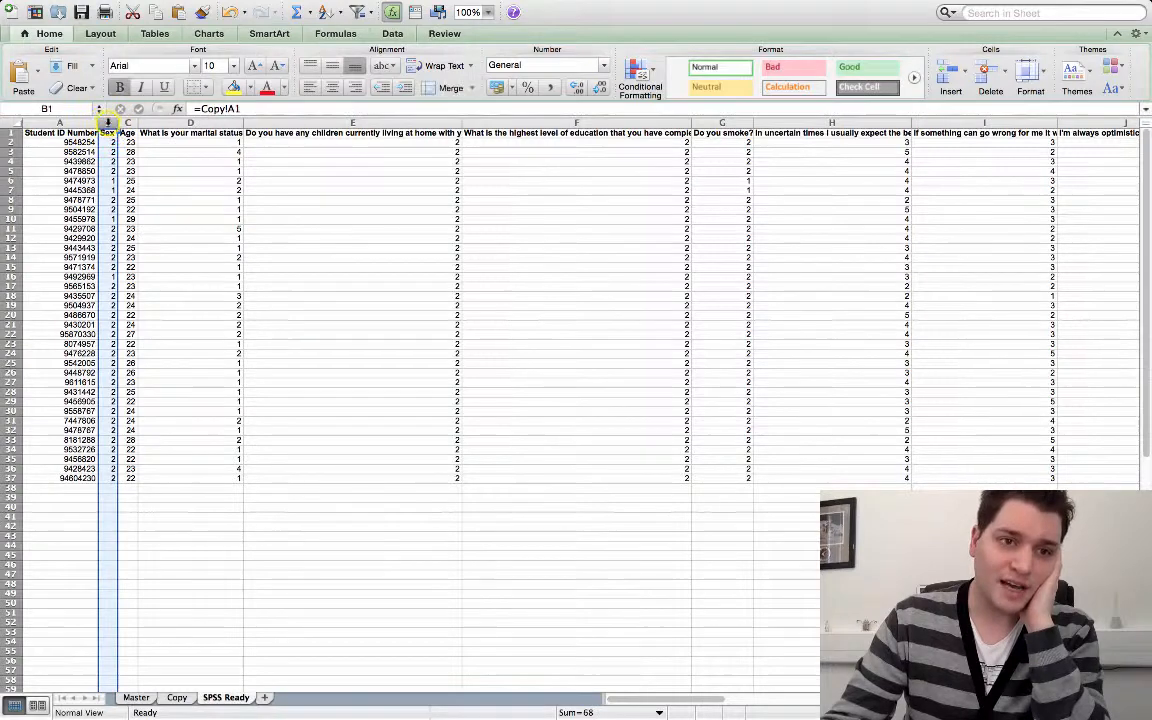
right_click(109, 121)
left_click(90, 121)
right_click(90, 121)
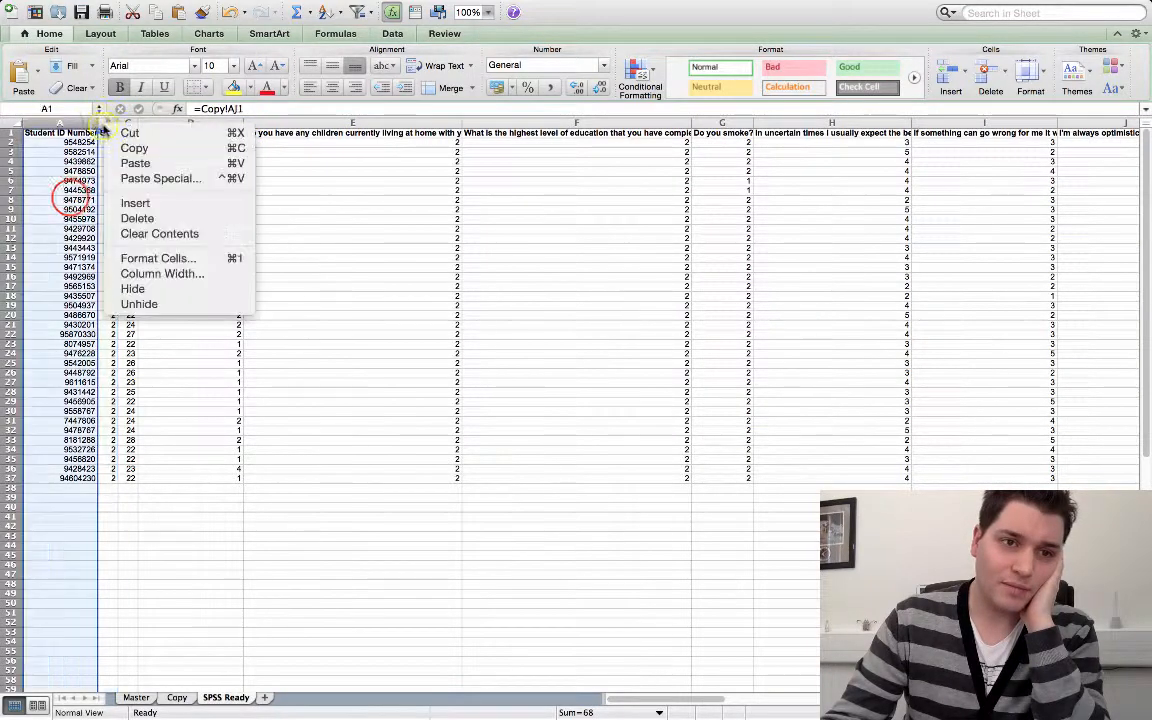
left_click(108, 122)
left_click(107, 122)
right_click(107, 122)
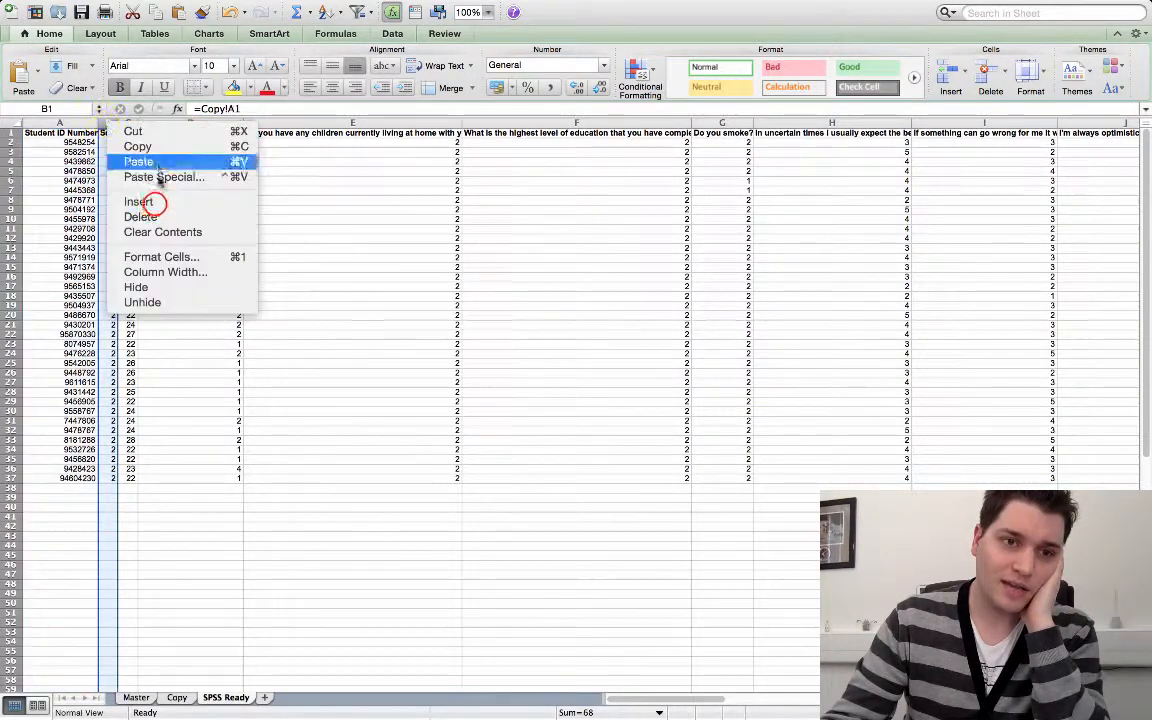
left_click(140, 201)
Enter the heading Participant ID in cell B1 of the new column.
left_click(119, 134)
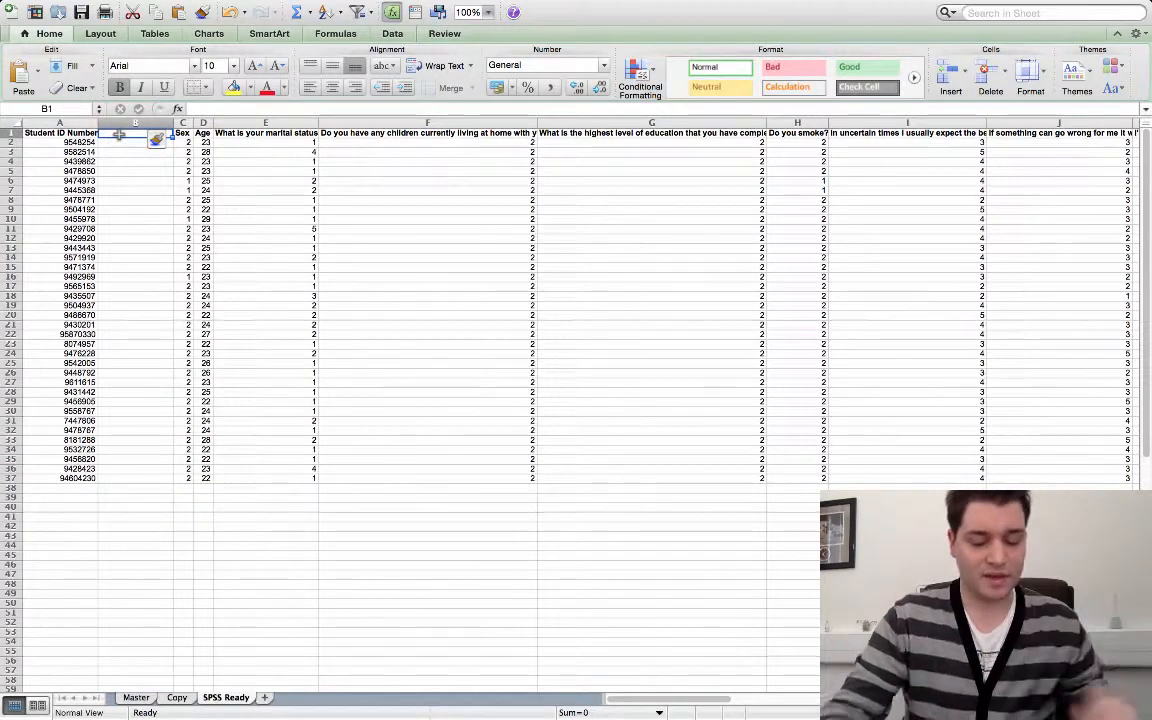
type("Participant")
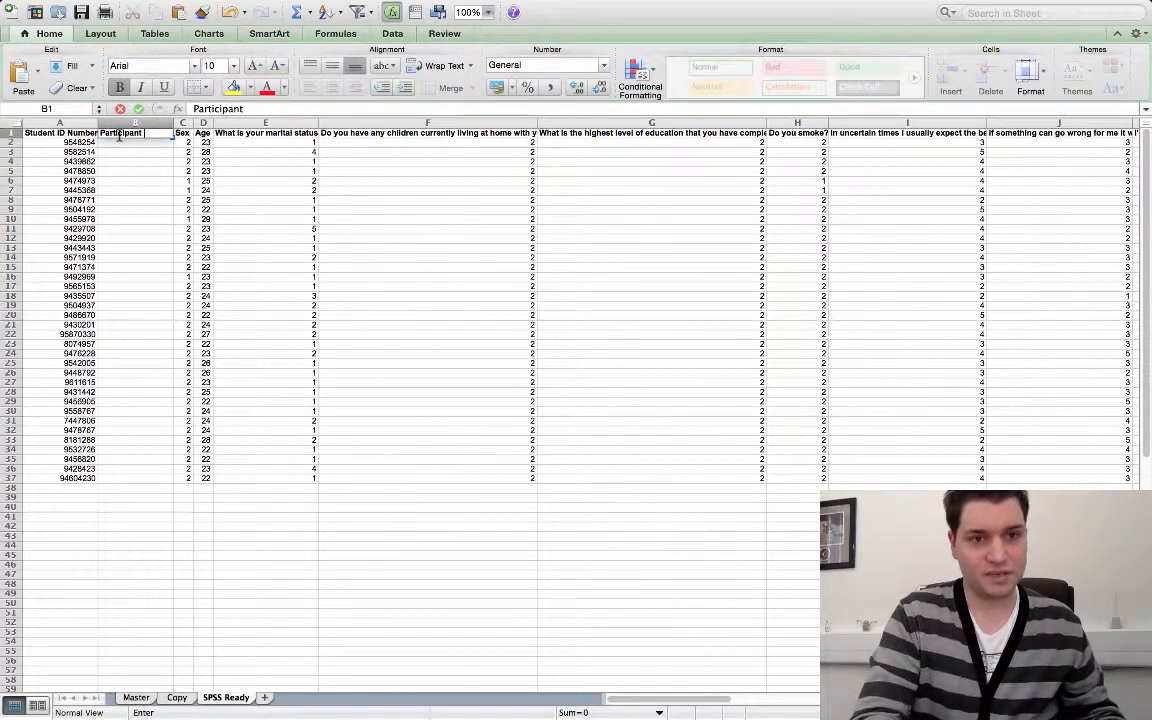
type(" ID")
key("Return")
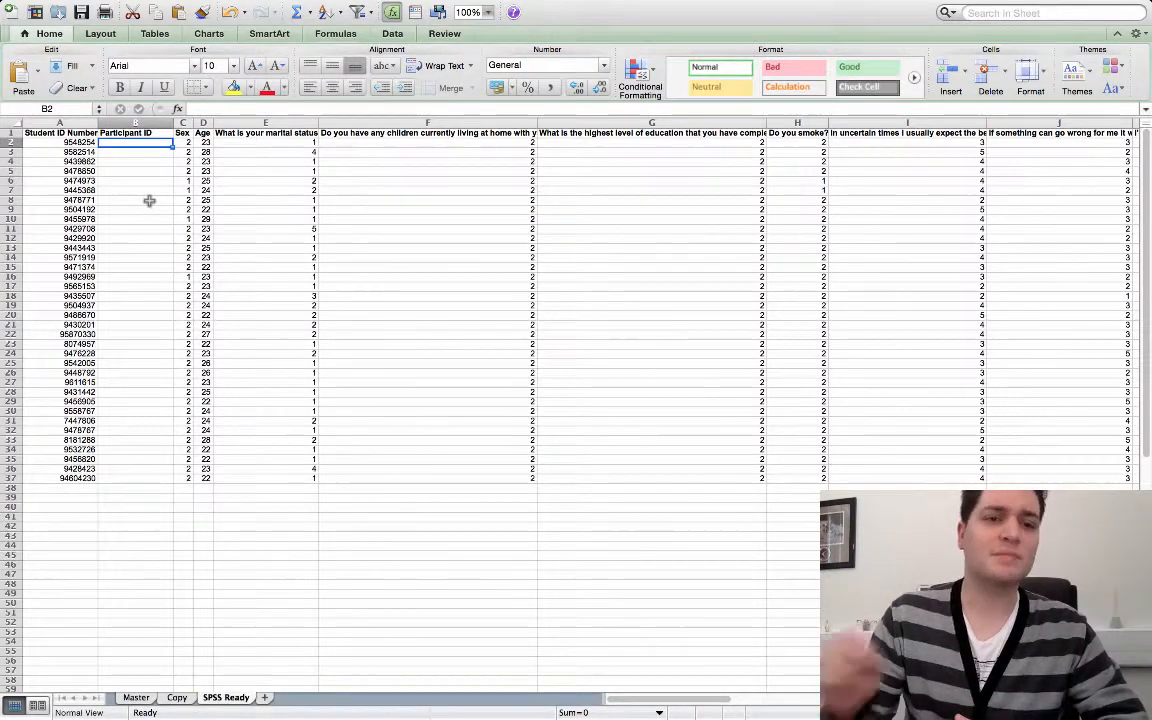
Enter 1 to 5 in B2:B6 and extend the Participant ID number series down to row 37.
left_click(249, 239)
left_click(150, 143)
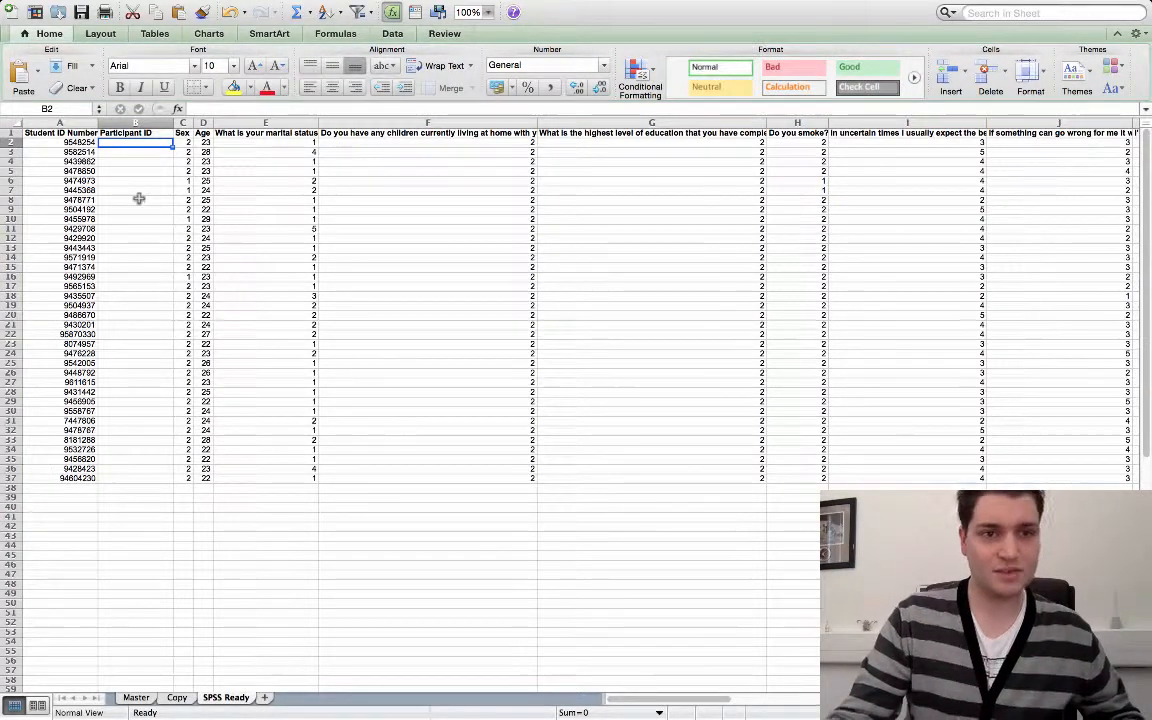
type("=1 2 3 4 5")
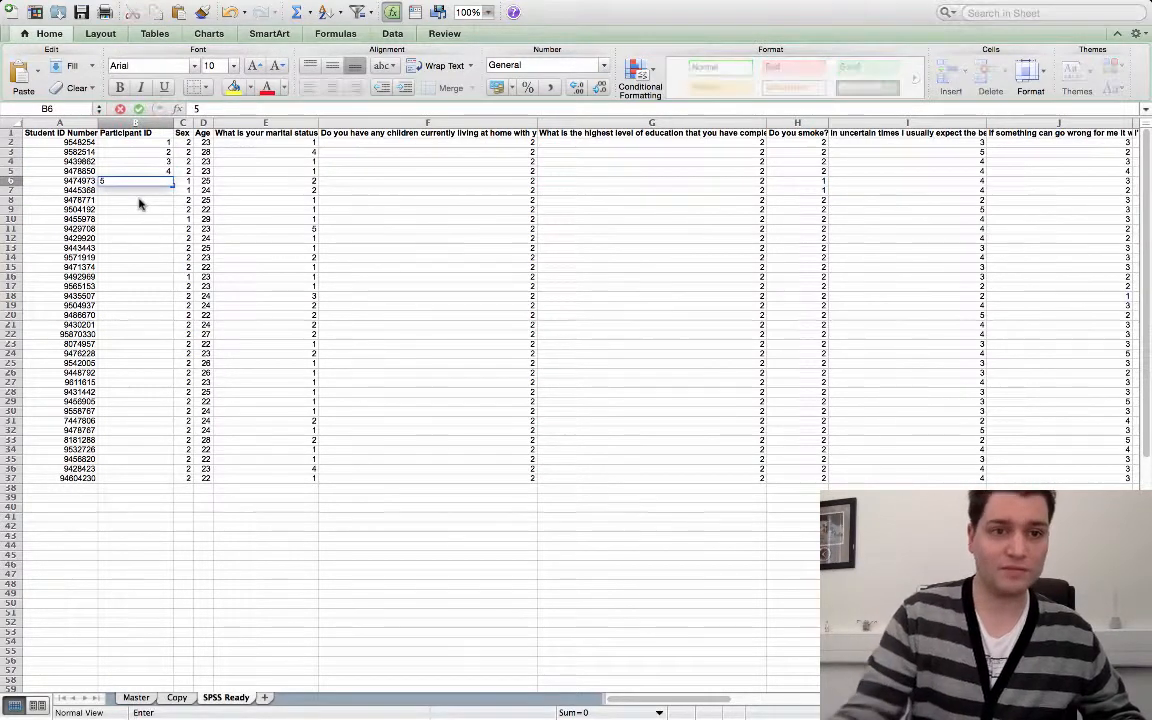
left_click_drag(132, 143, 150, 181)
left_click_drag(172, 185, 171, 480)
left_click(168, 470)
left_click(140, 490)
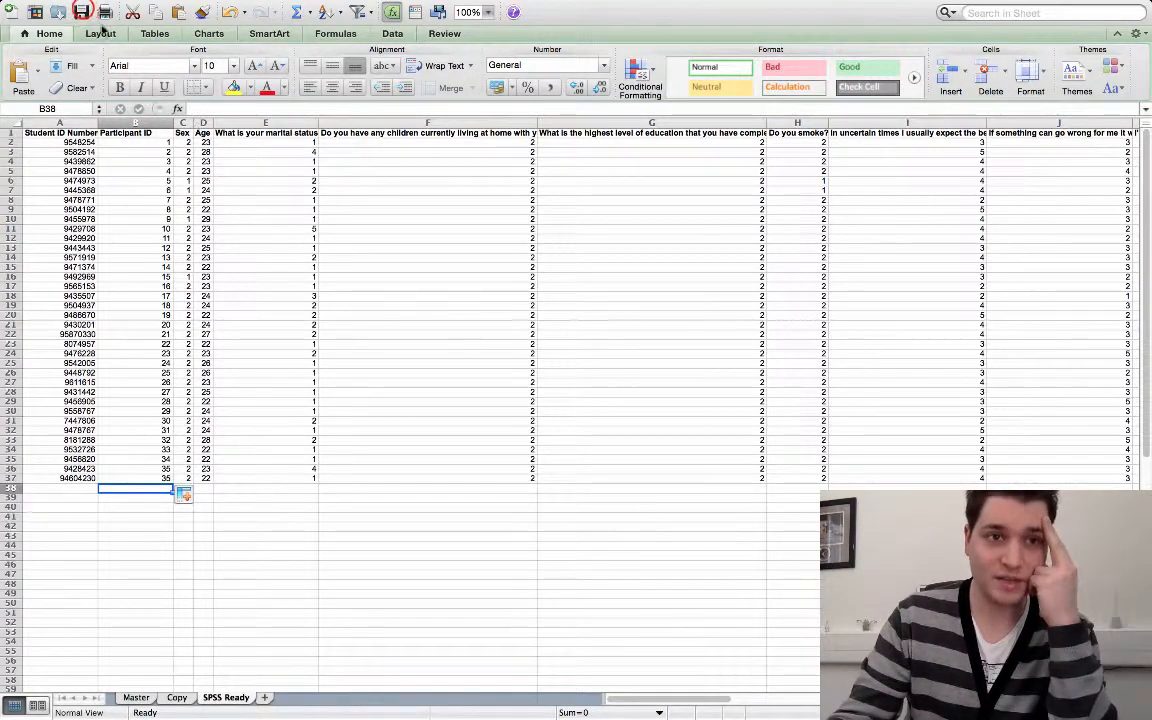
Check the new Participant ID numbers alongside the Student ID Number column and save the workbook.
left_click(172, 213)
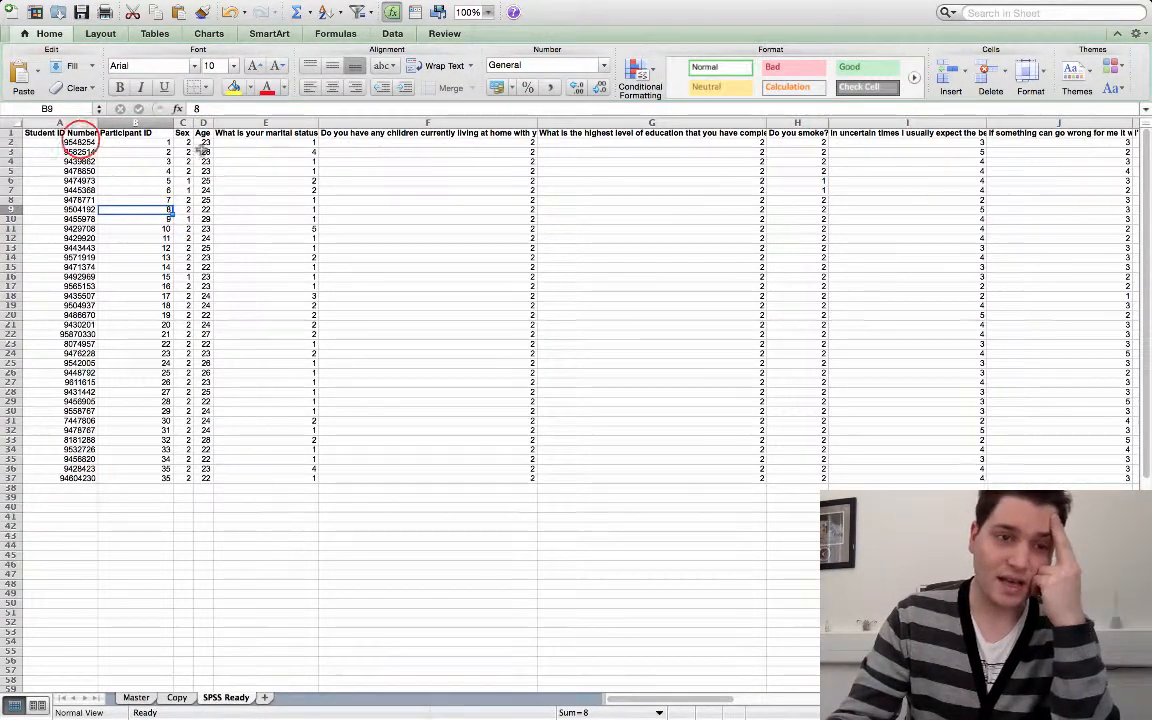
left_click(79, 138)
left_click(80, 132)
left_click(77, 122)
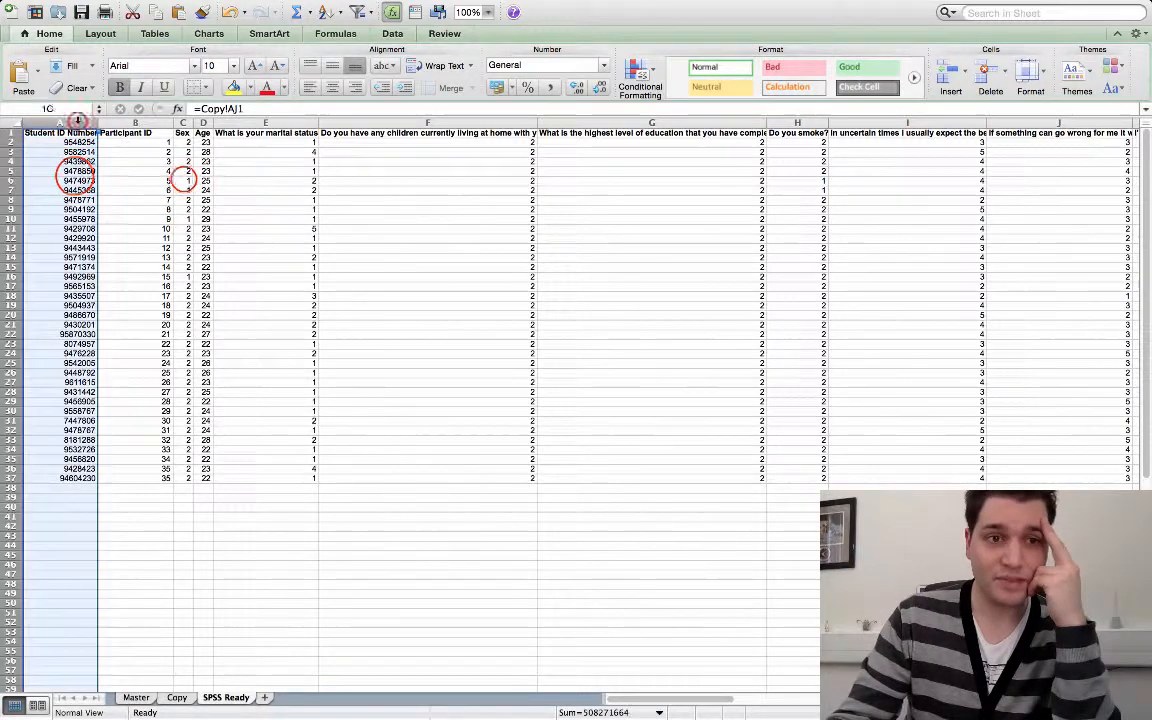
left_click(183, 180)
left_click(77, 172)
left_click_drag(130, 142, 128, 478)
left_click(80, 276)
left_click(162, 296)
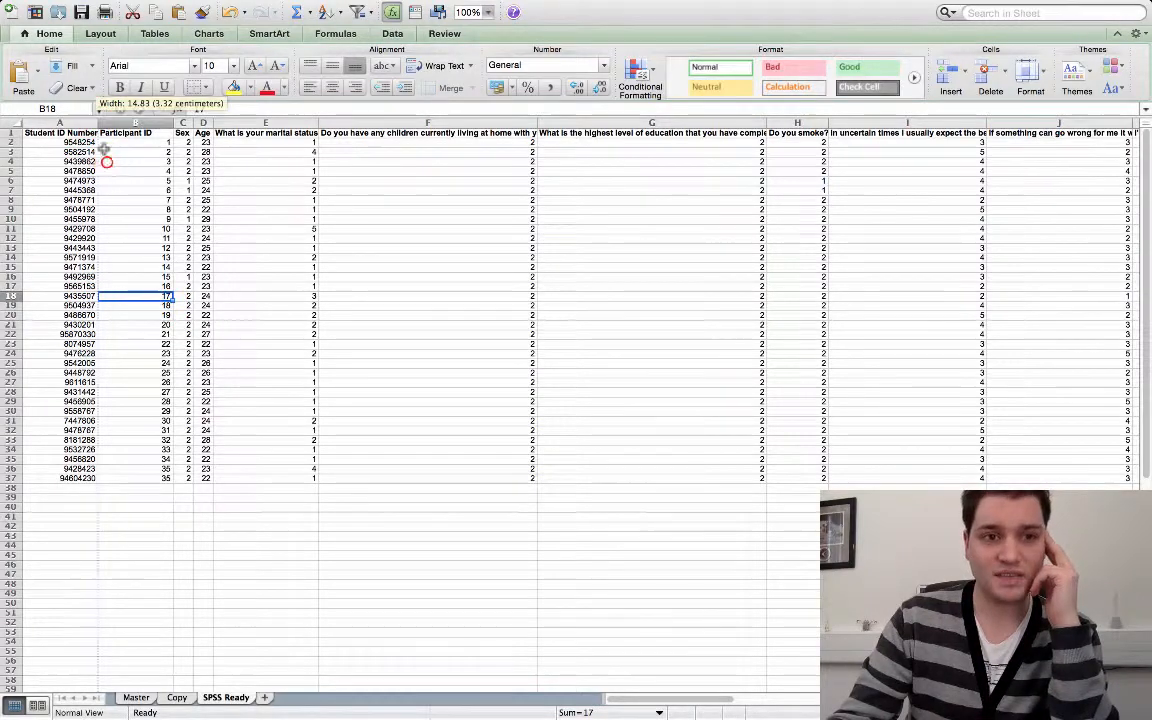
left_click(135, 161)
left_click(81, 12)
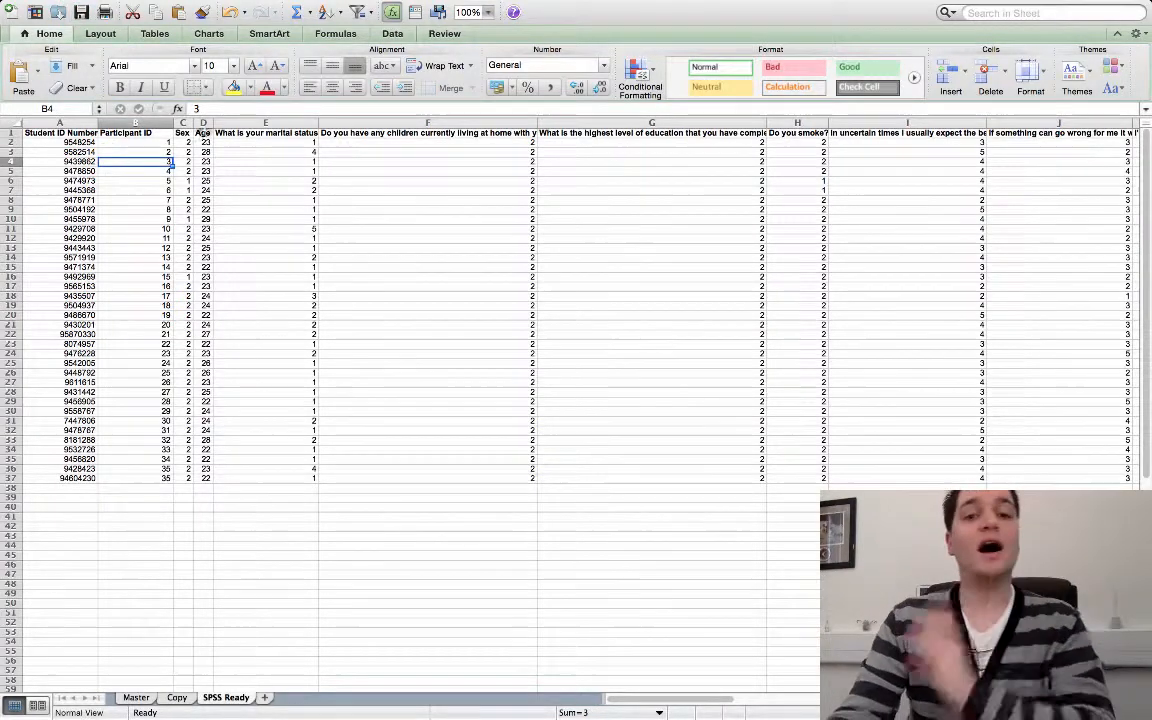